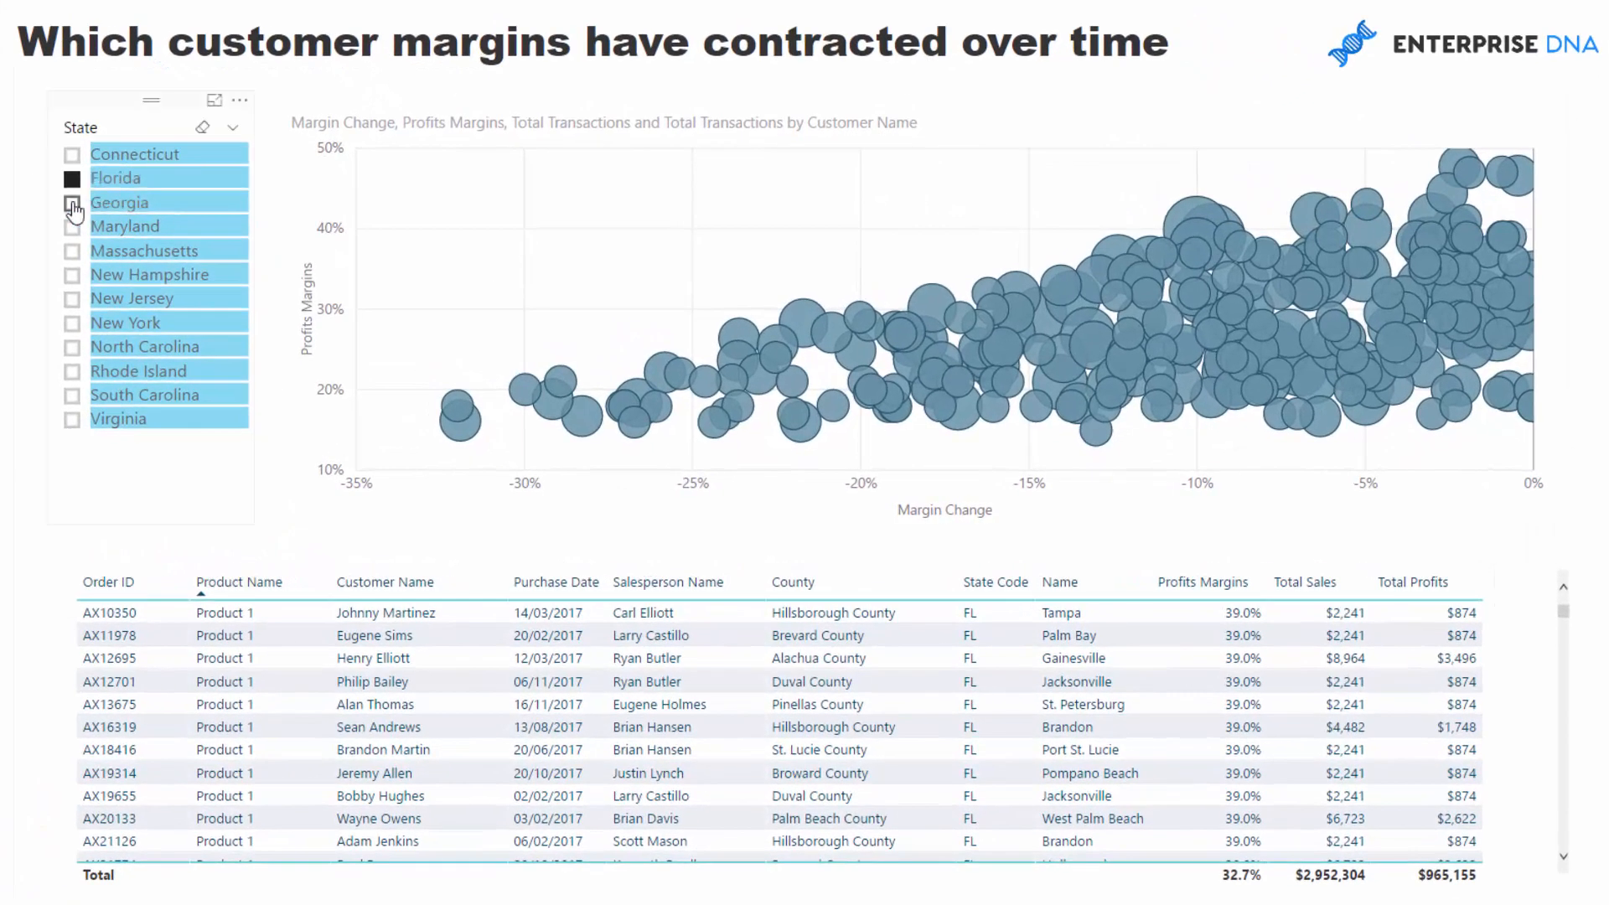
Step: Filter the report by state to Georgia, Maryland and Massachusetts in turn, ending with New York
{"action": "left_click", "coordinate": [73, 204]}
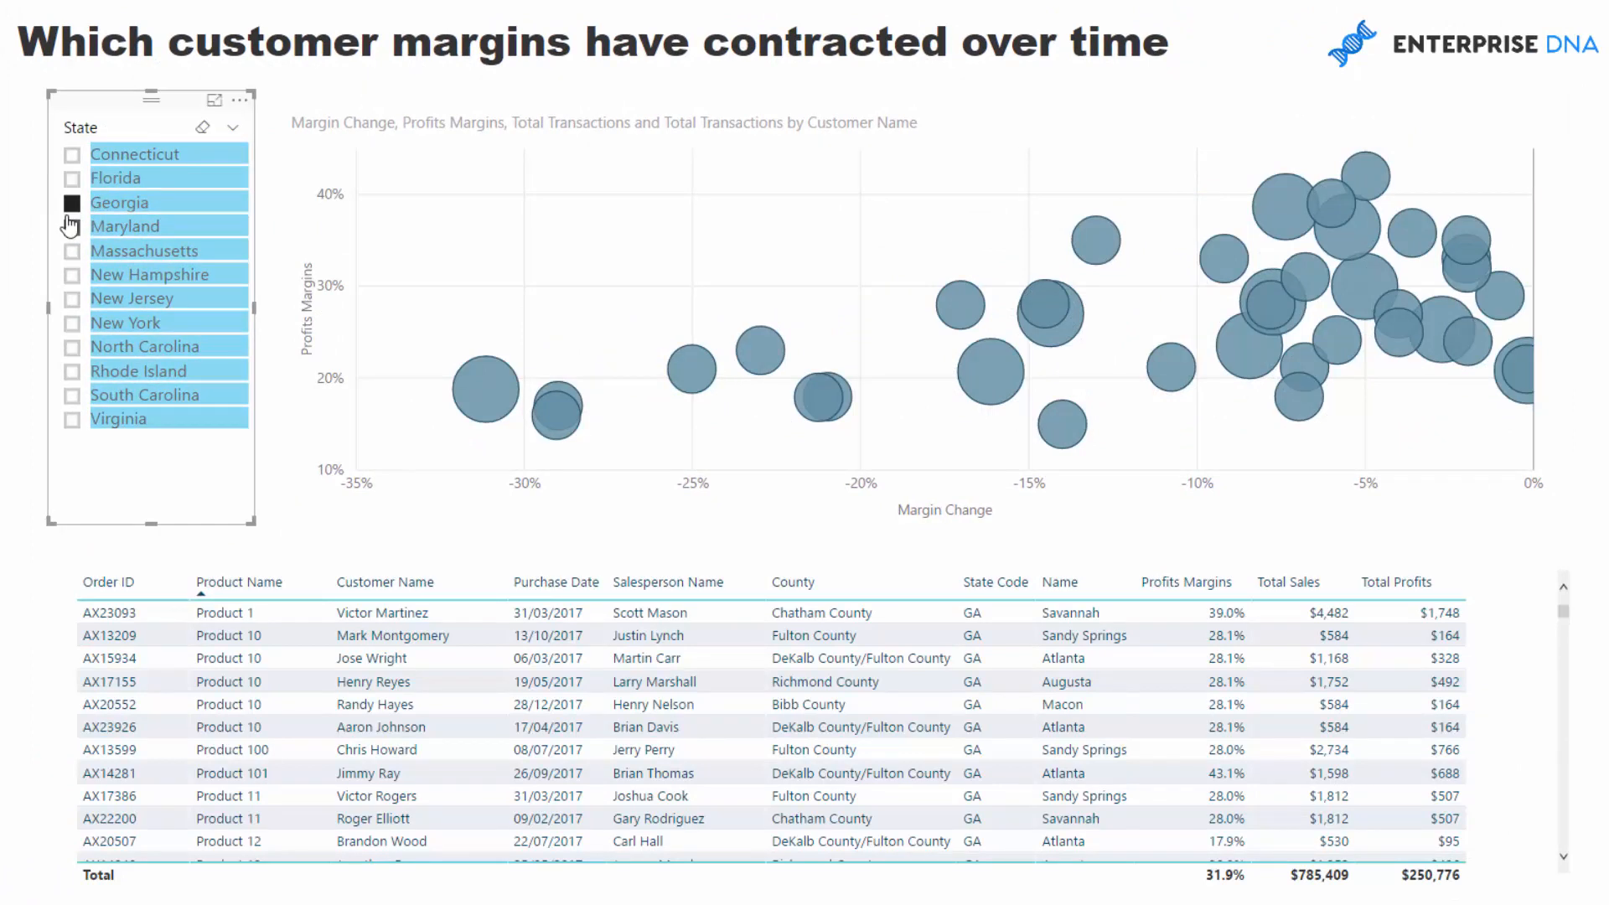
{"action": "left_click", "coordinate": [73, 227]}
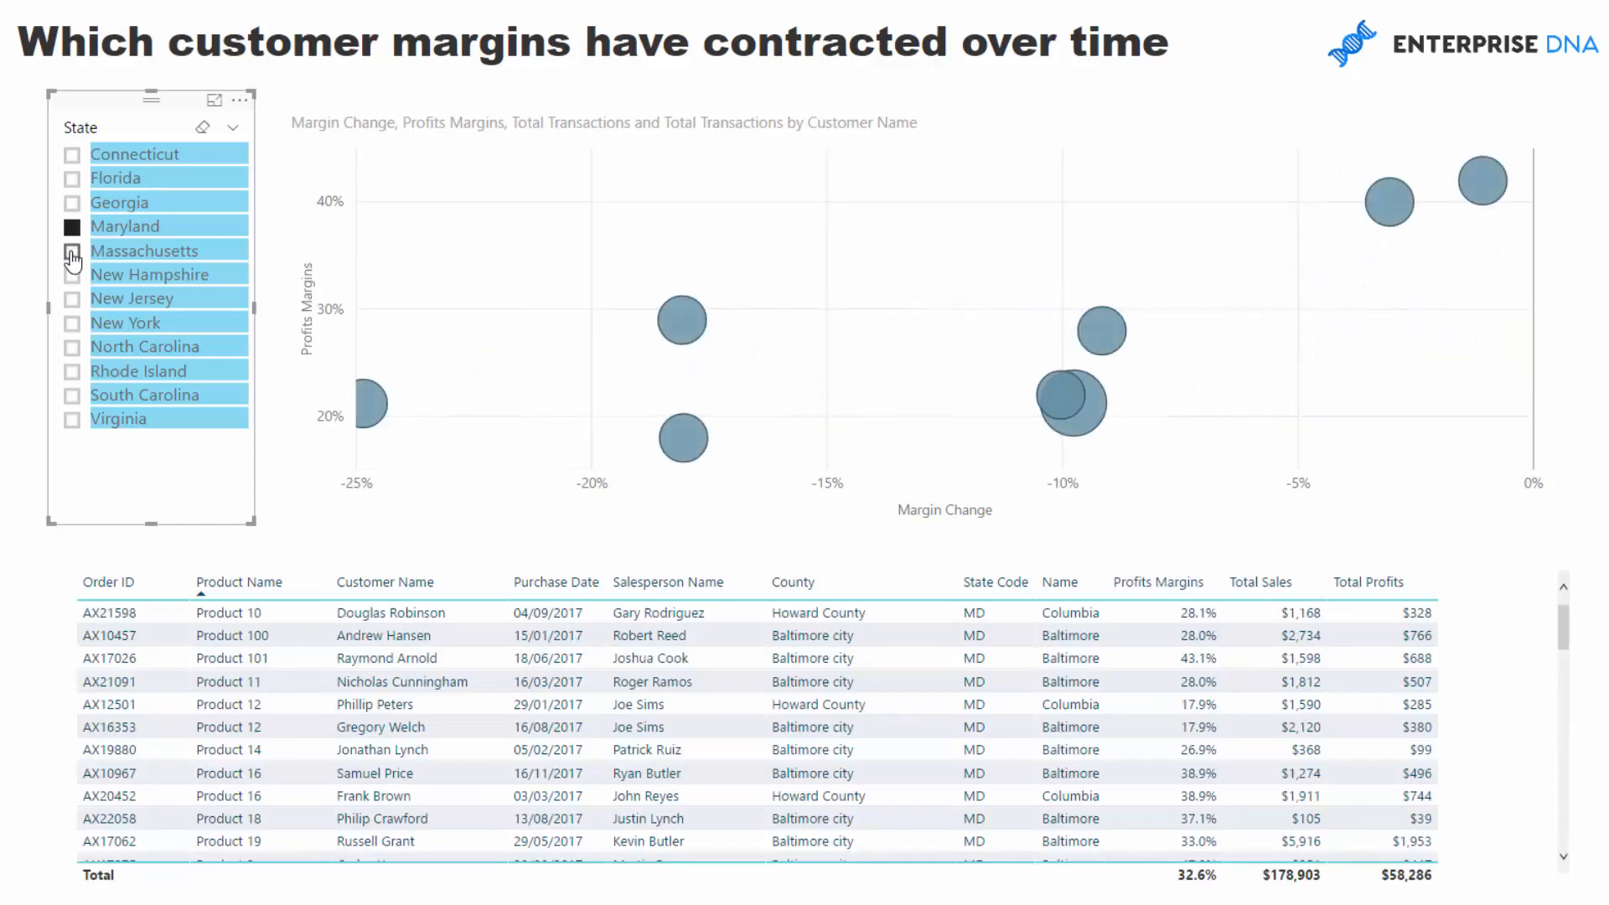
{"action": "left_click", "coordinate": [72, 252]}
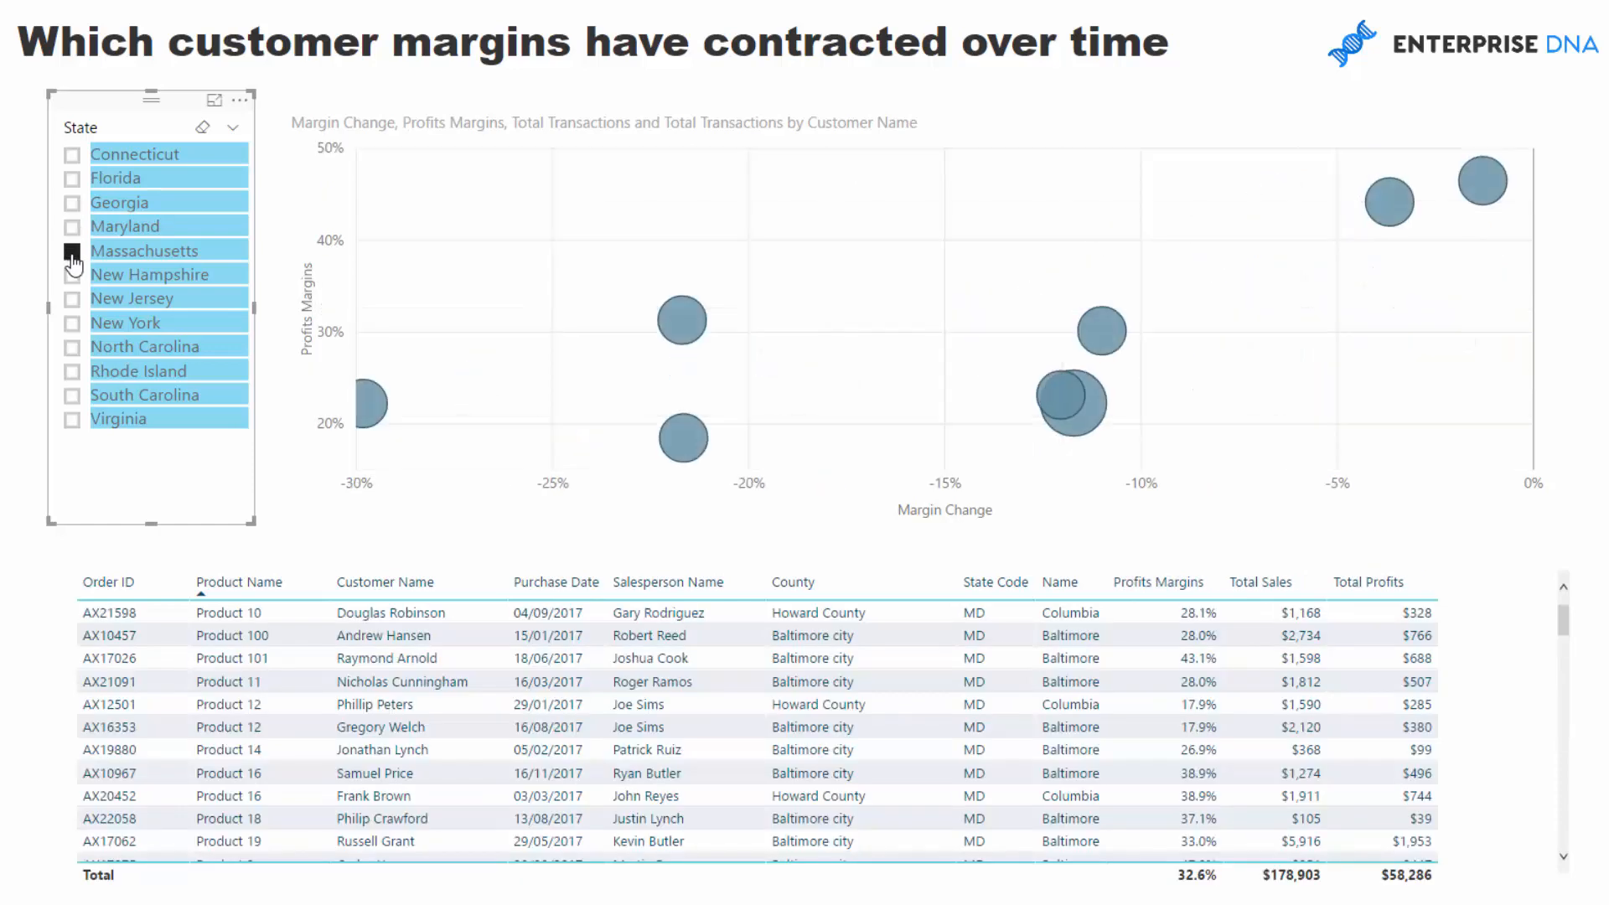
{"action": "left_click", "coordinate": [72, 323]}
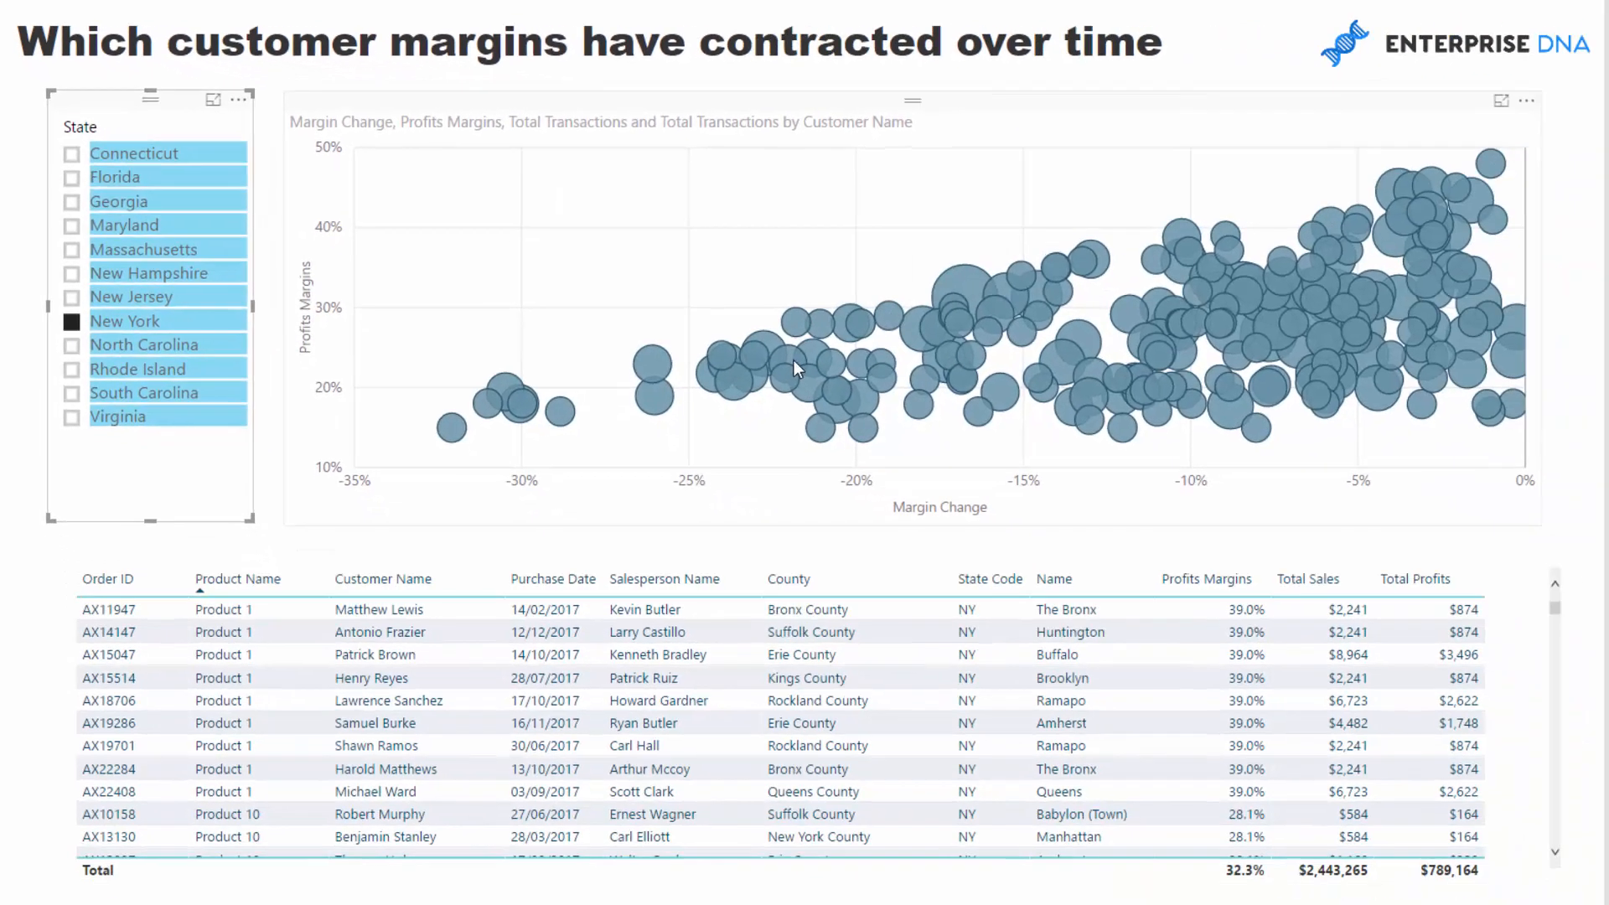
Step: Select the scatter chart's outlying customers with margin changes of about -26% or lower to filter the order table
{"action": "mouse_move", "coordinate": [1332, 605]}
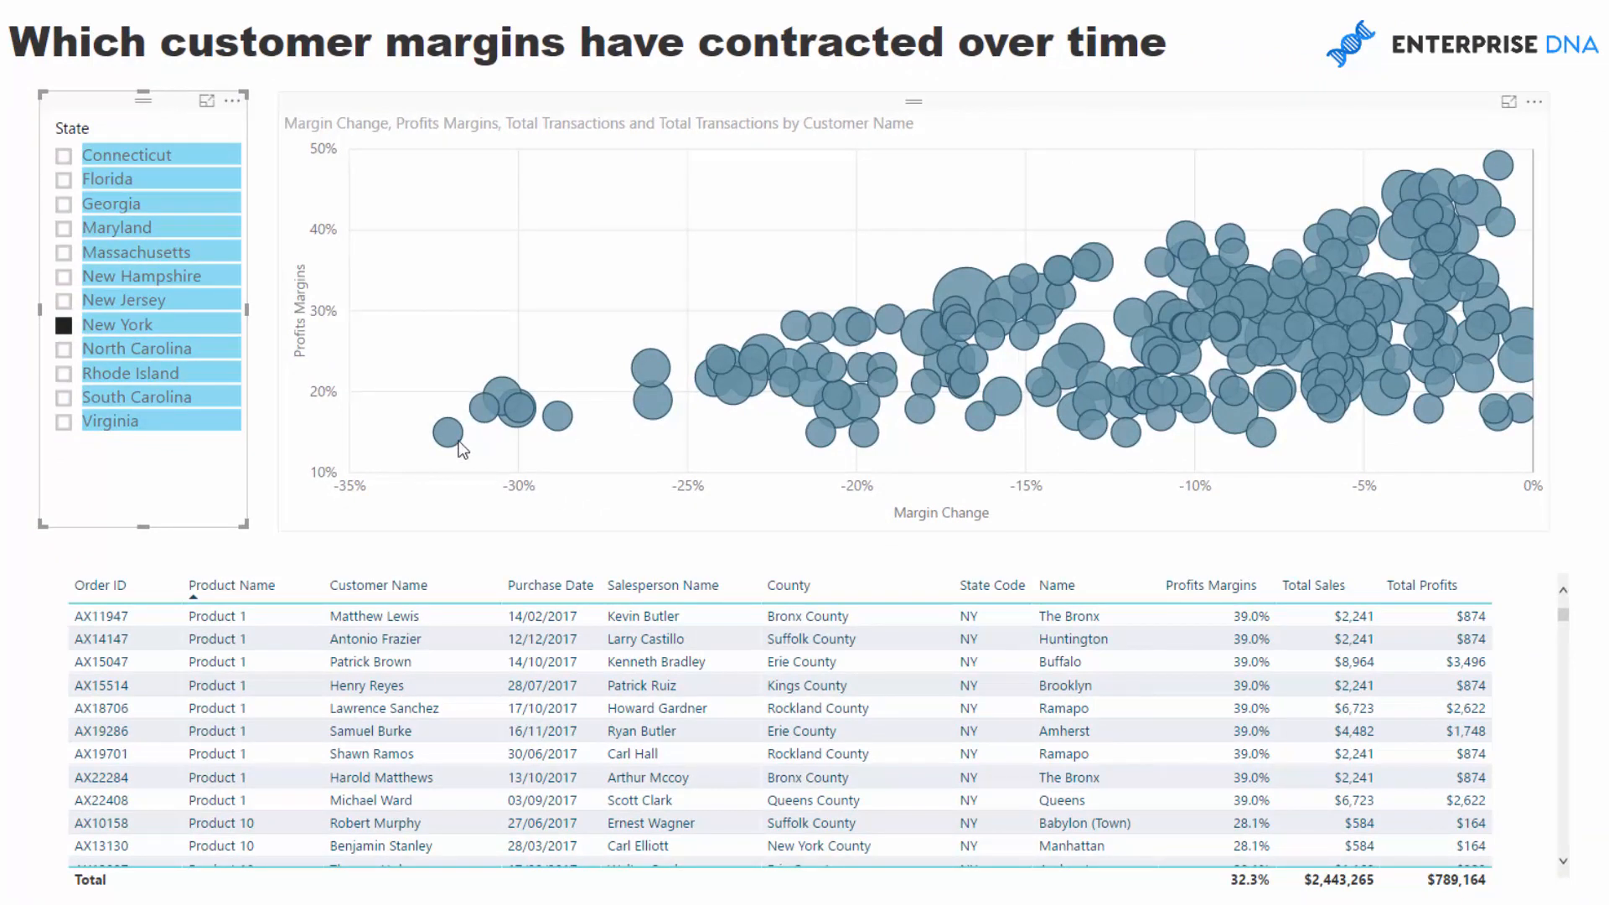
{"action": "mouse_move", "coordinate": [449, 444]}
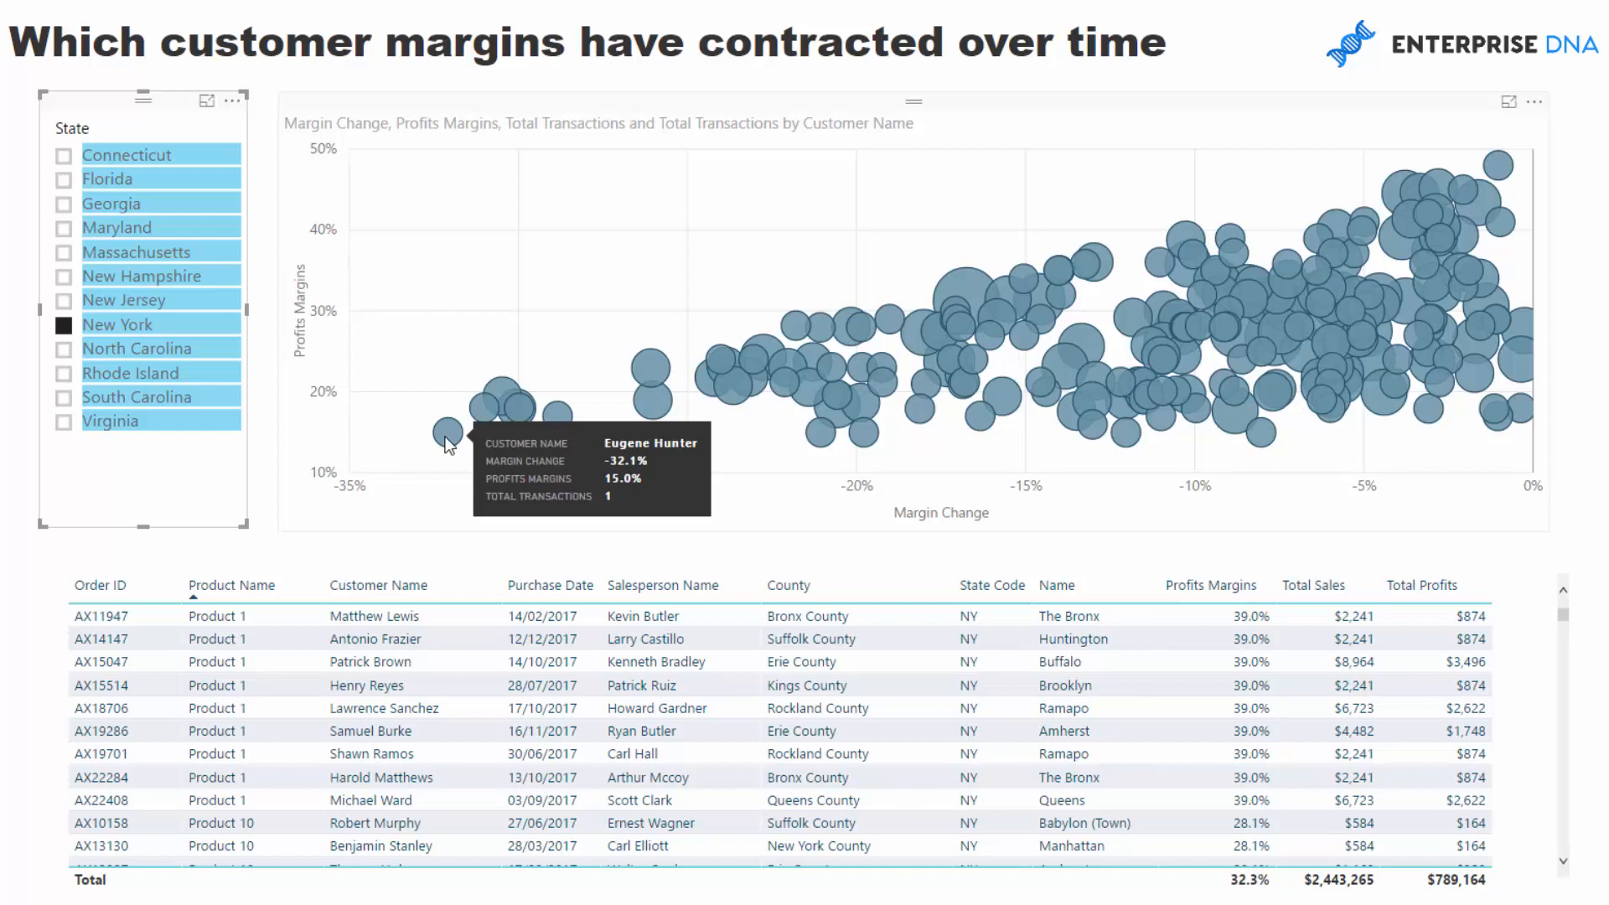
{"action": "left_click", "coordinate": [448, 434]}
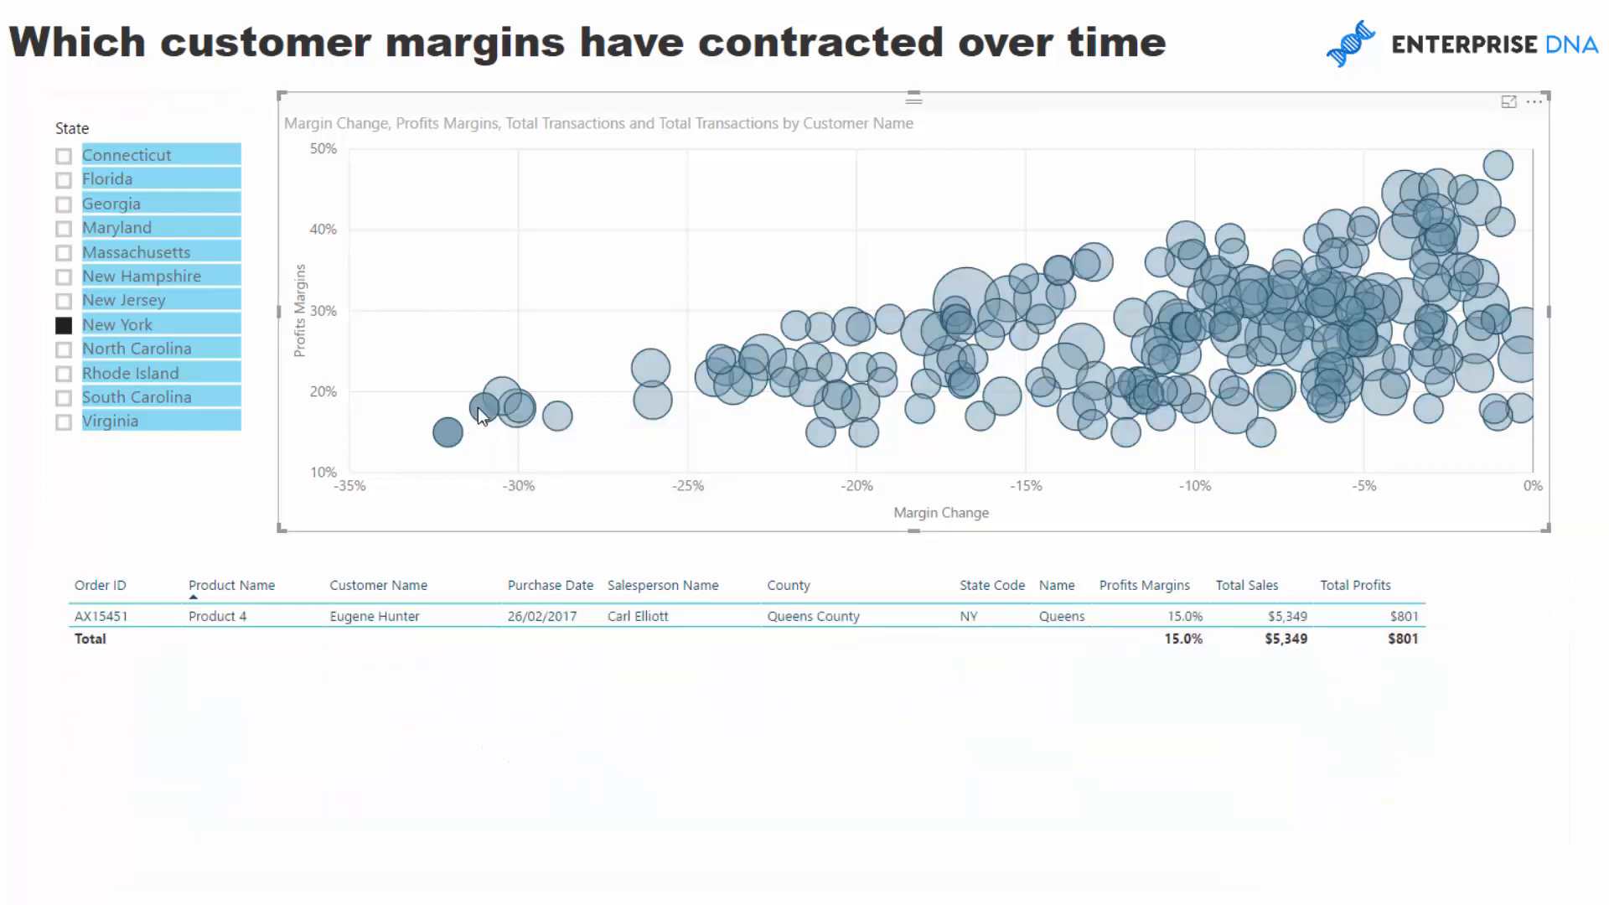
{"action": "left_click", "coordinate": [479, 409], "text": "ctrl"}
{"action": "left_click", "coordinate": [499, 390], "text": "ctrl"}
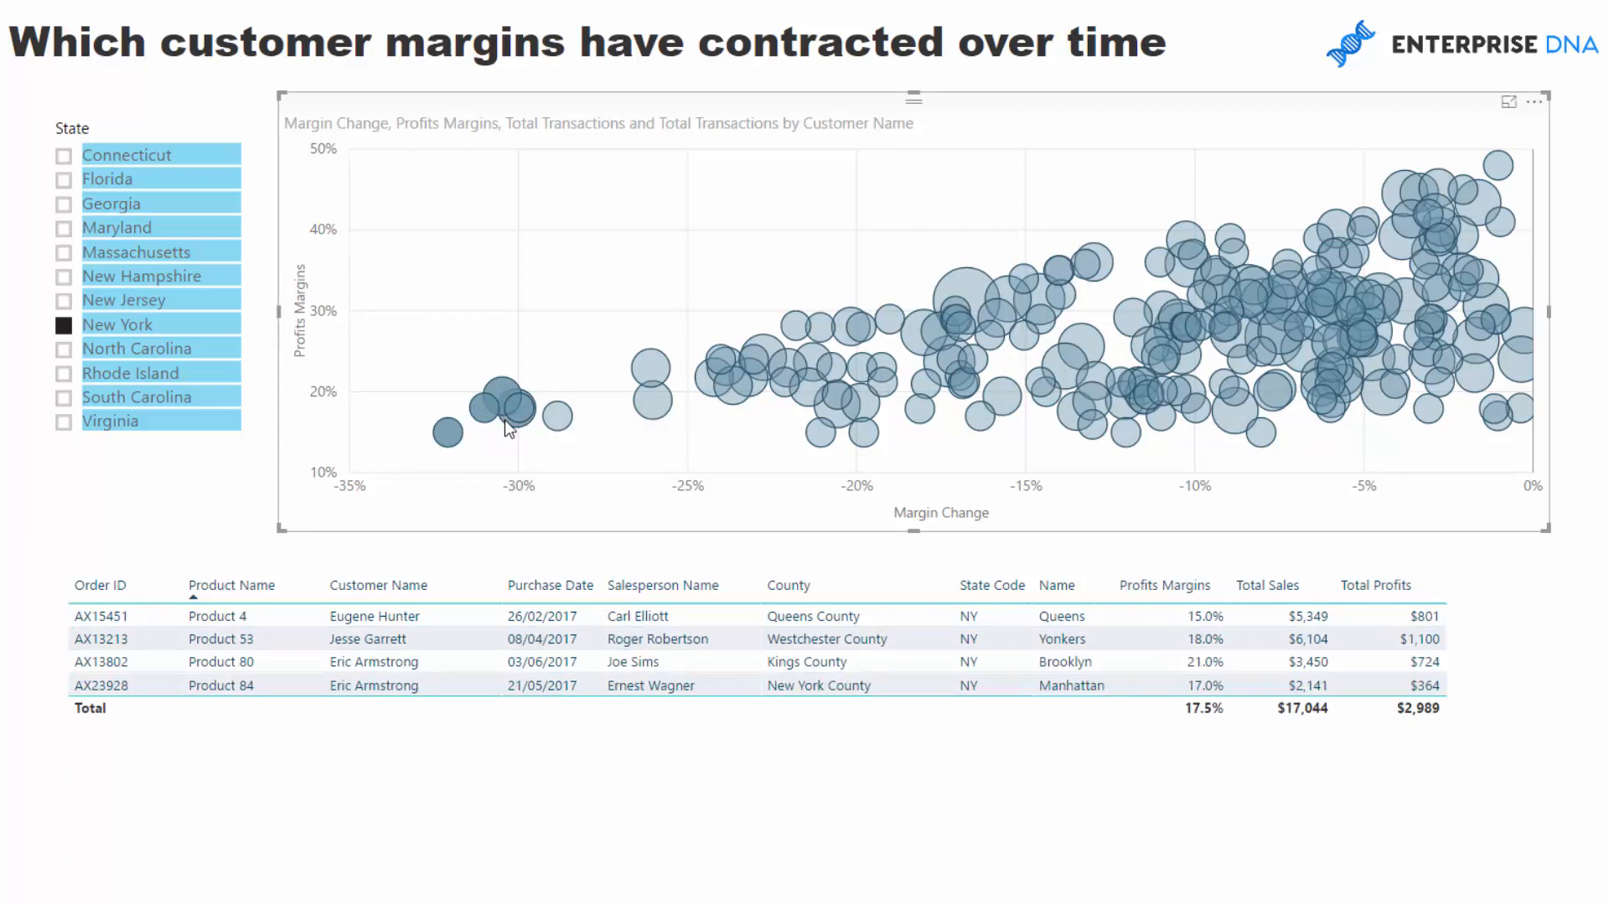
{"action": "left_click", "coordinate": [523, 413], "text": "ctrl"}
{"action": "left_click", "coordinate": [525, 410], "text": "ctrl"}
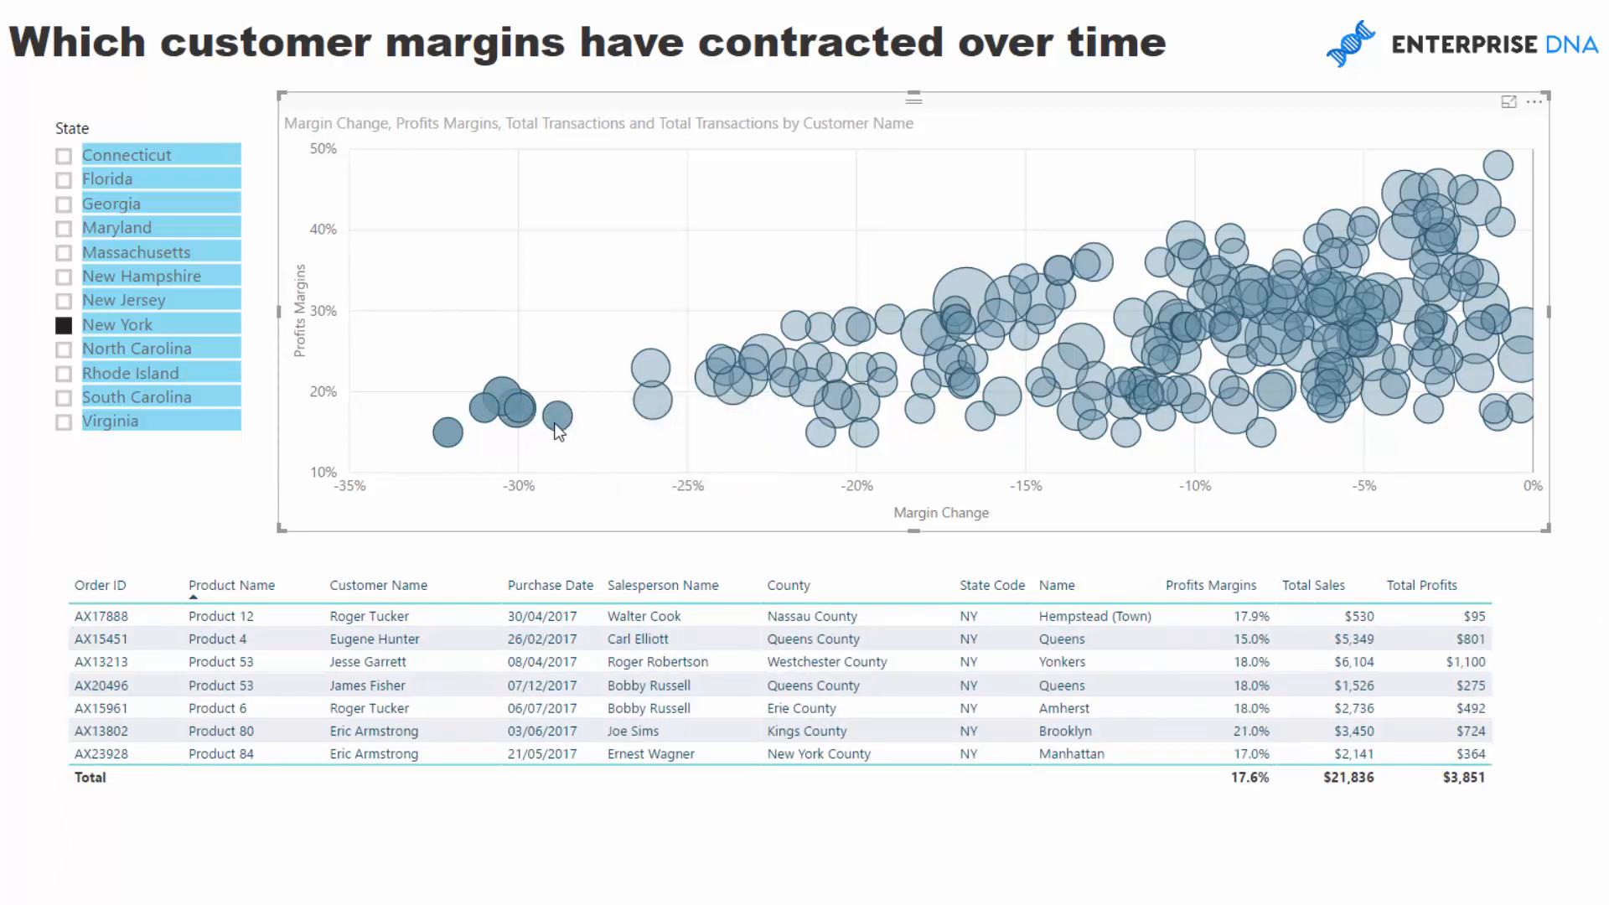
{"action": "left_click", "coordinate": [652, 400], "text": "ctrl"}
{"action": "left_click", "coordinate": [650, 367], "text": "ctrl"}
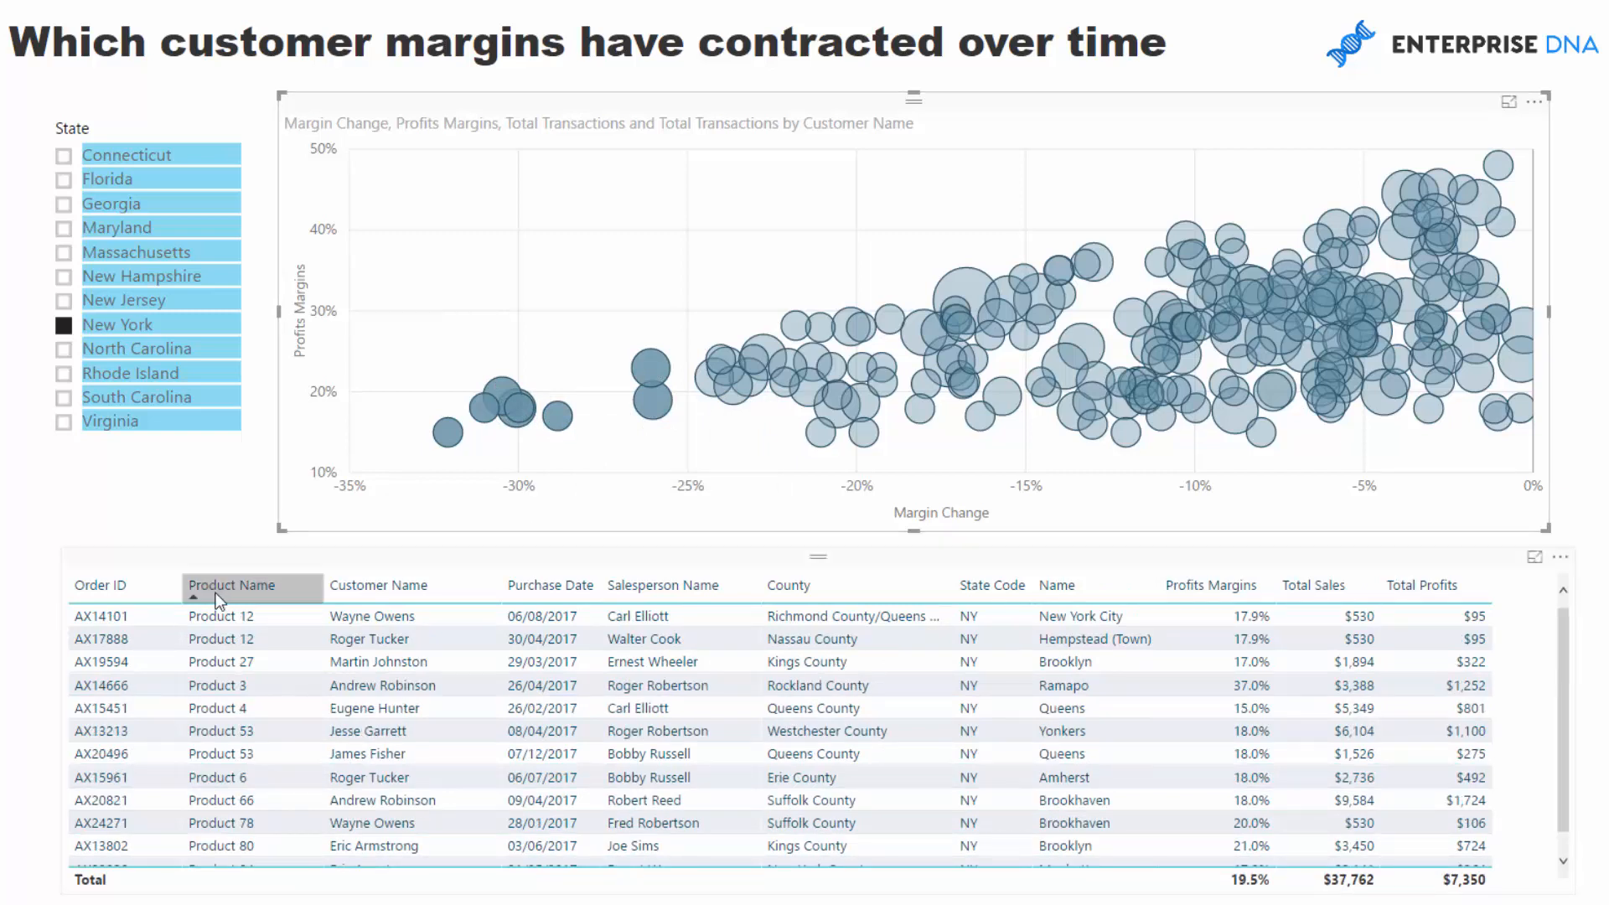
Step: Review the orders, products and customers in the table behind the selected scatter points
{"action": "scroll", "coordinate": [737, 630], "scroll_direction": "down", "scroll_amount": 1}
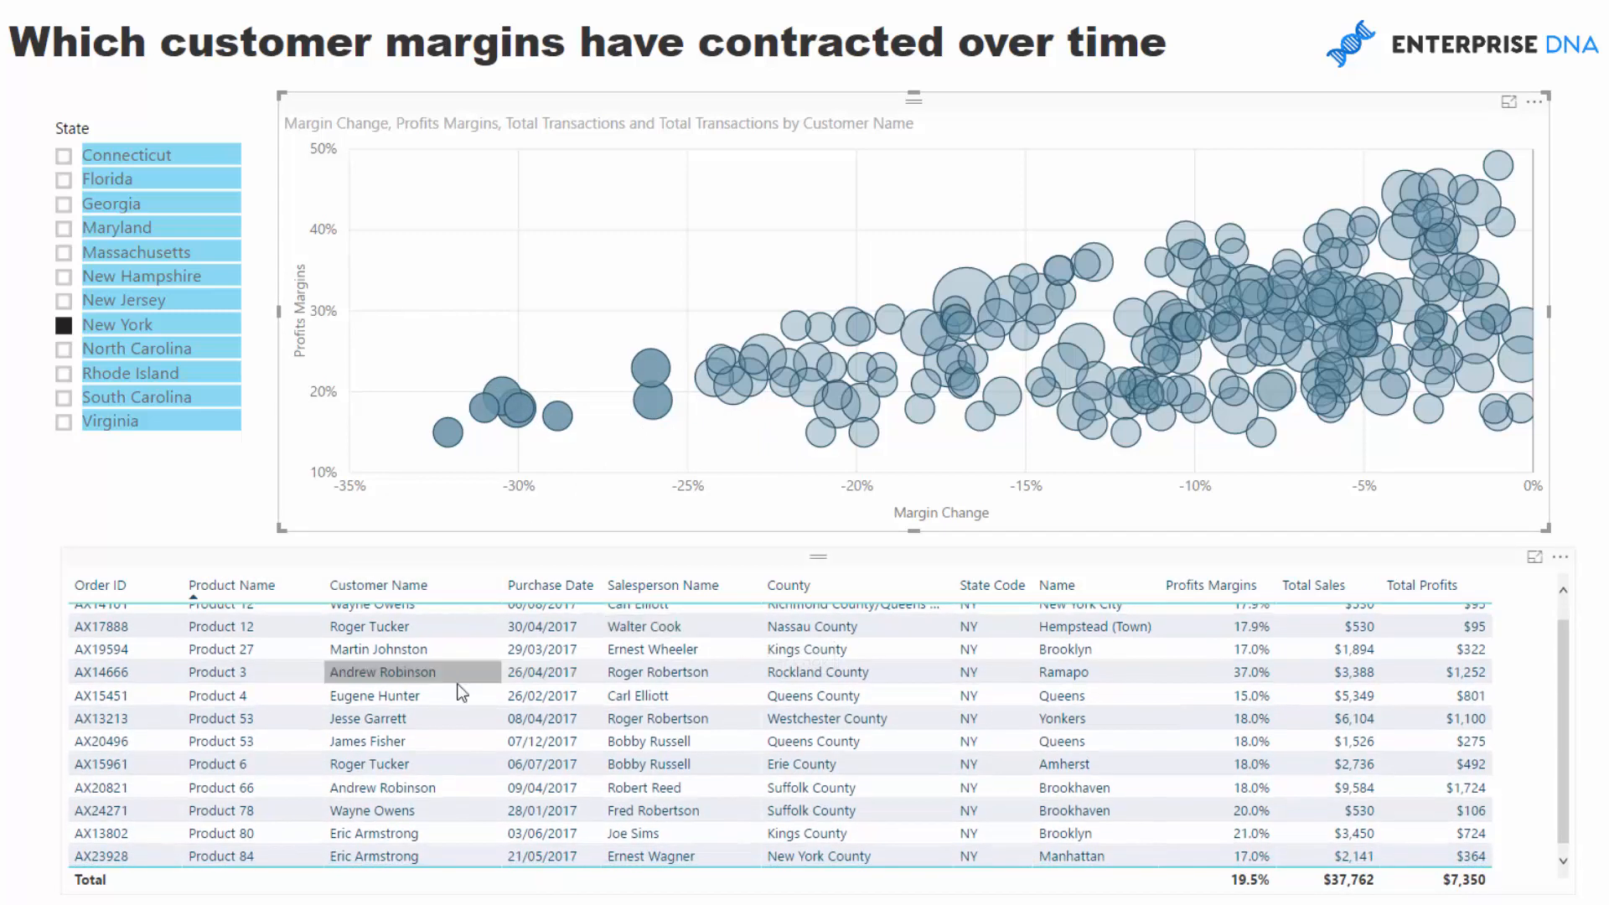
{"action": "scroll", "coordinate": [453, 690], "scroll_direction": "up", "scroll_amount": 1}
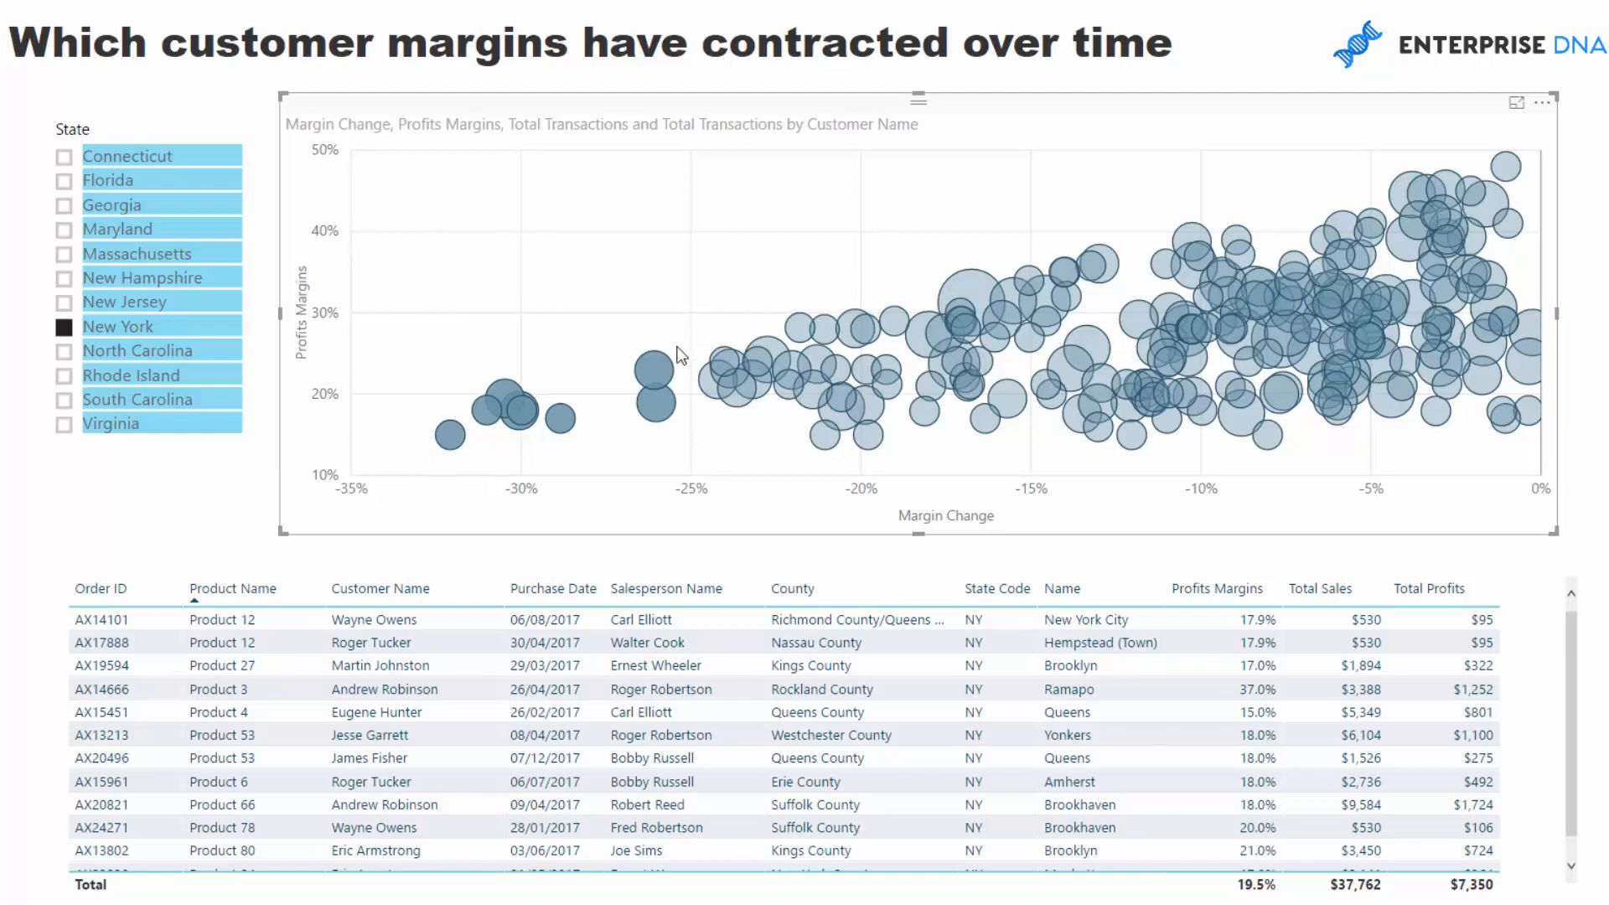
{"action": "scroll", "coordinate": [270, 733], "scroll_direction": "down", "scroll_amount": 1}
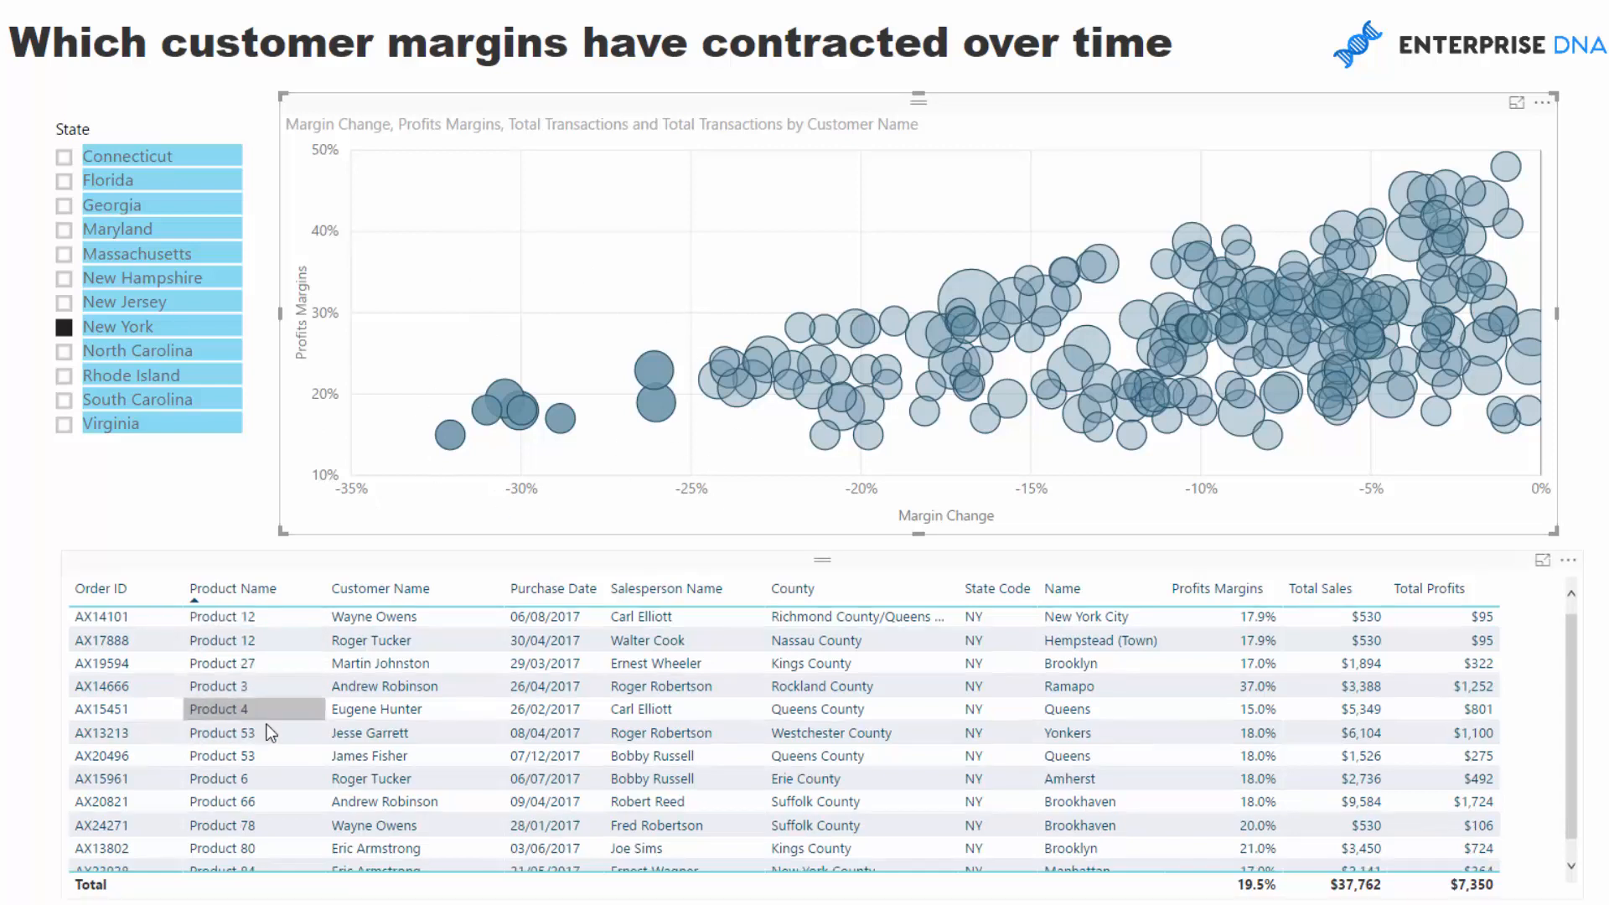
{"action": "scroll", "coordinate": [270, 734], "scroll_direction": "down", "scroll_amount": 1}
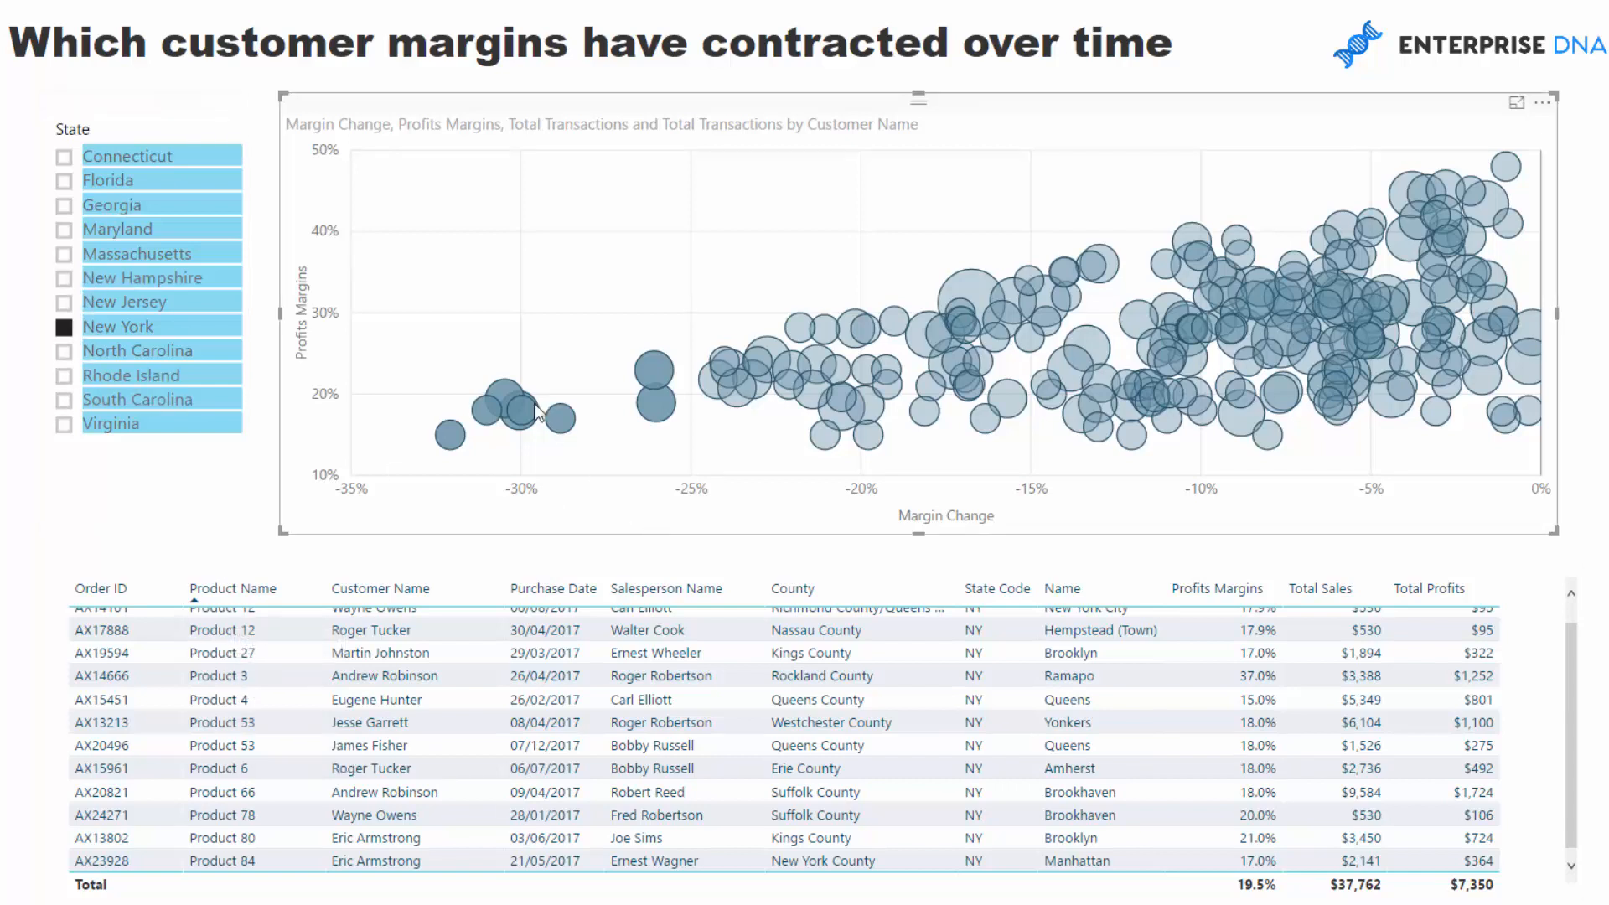
{"action": "mouse_move", "coordinate": [537, 410]}
{"action": "scroll", "coordinate": [472, 687], "scroll_direction": "up", "scroll_amount": 1}
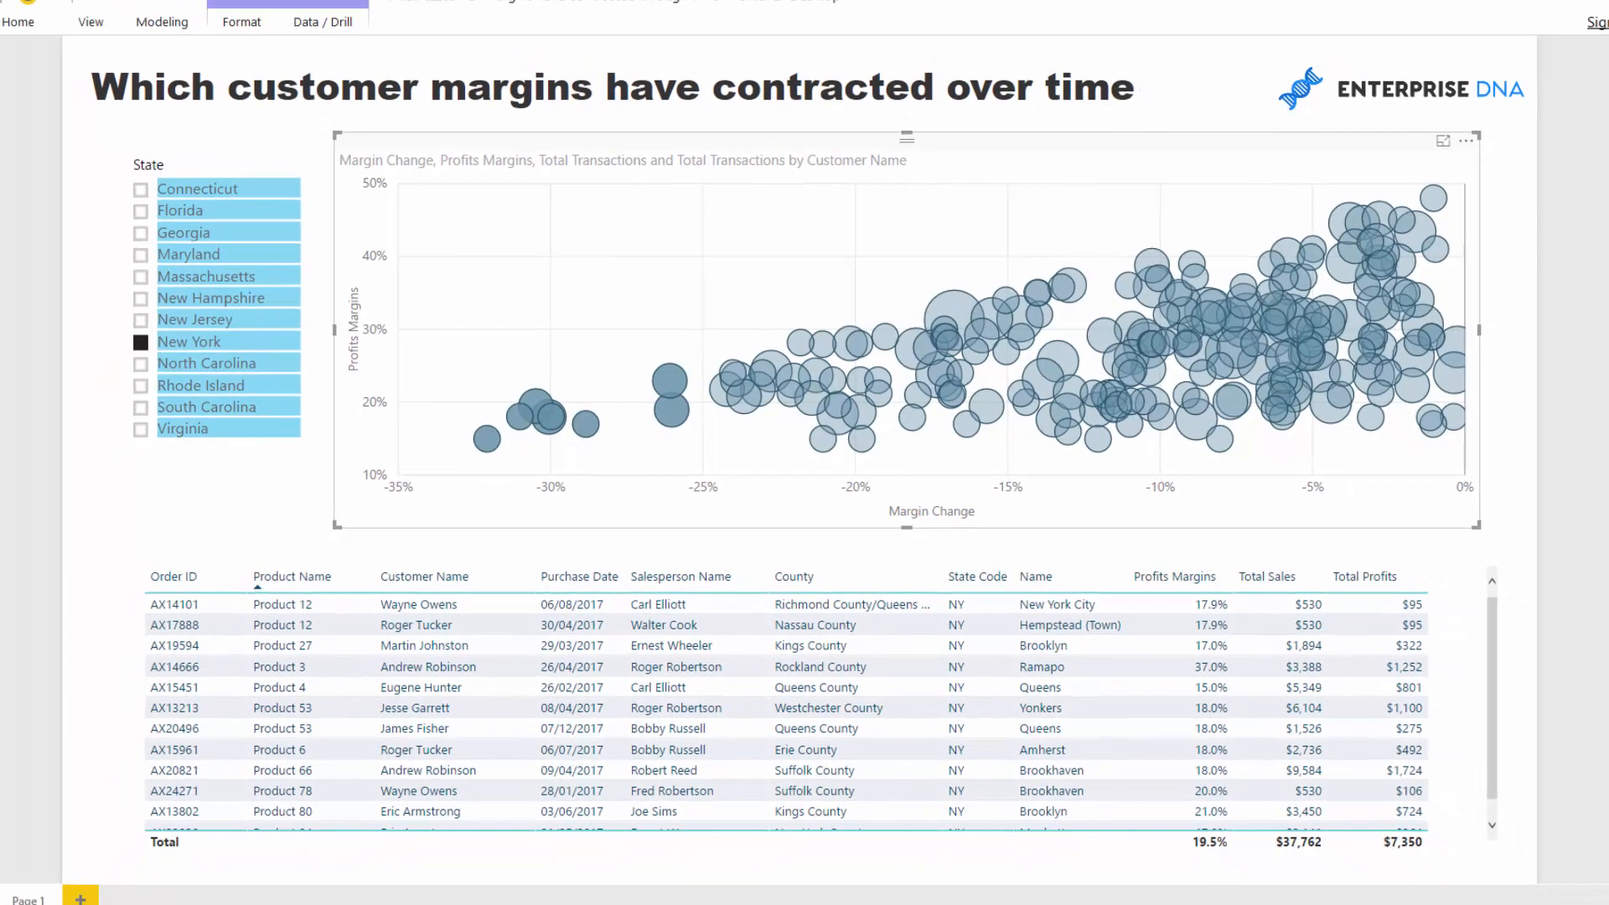
Step: Switch to the development version of the report and collapse the Locations and Customers tables
{"action": "mouse_move", "coordinate": [1258, 888]}
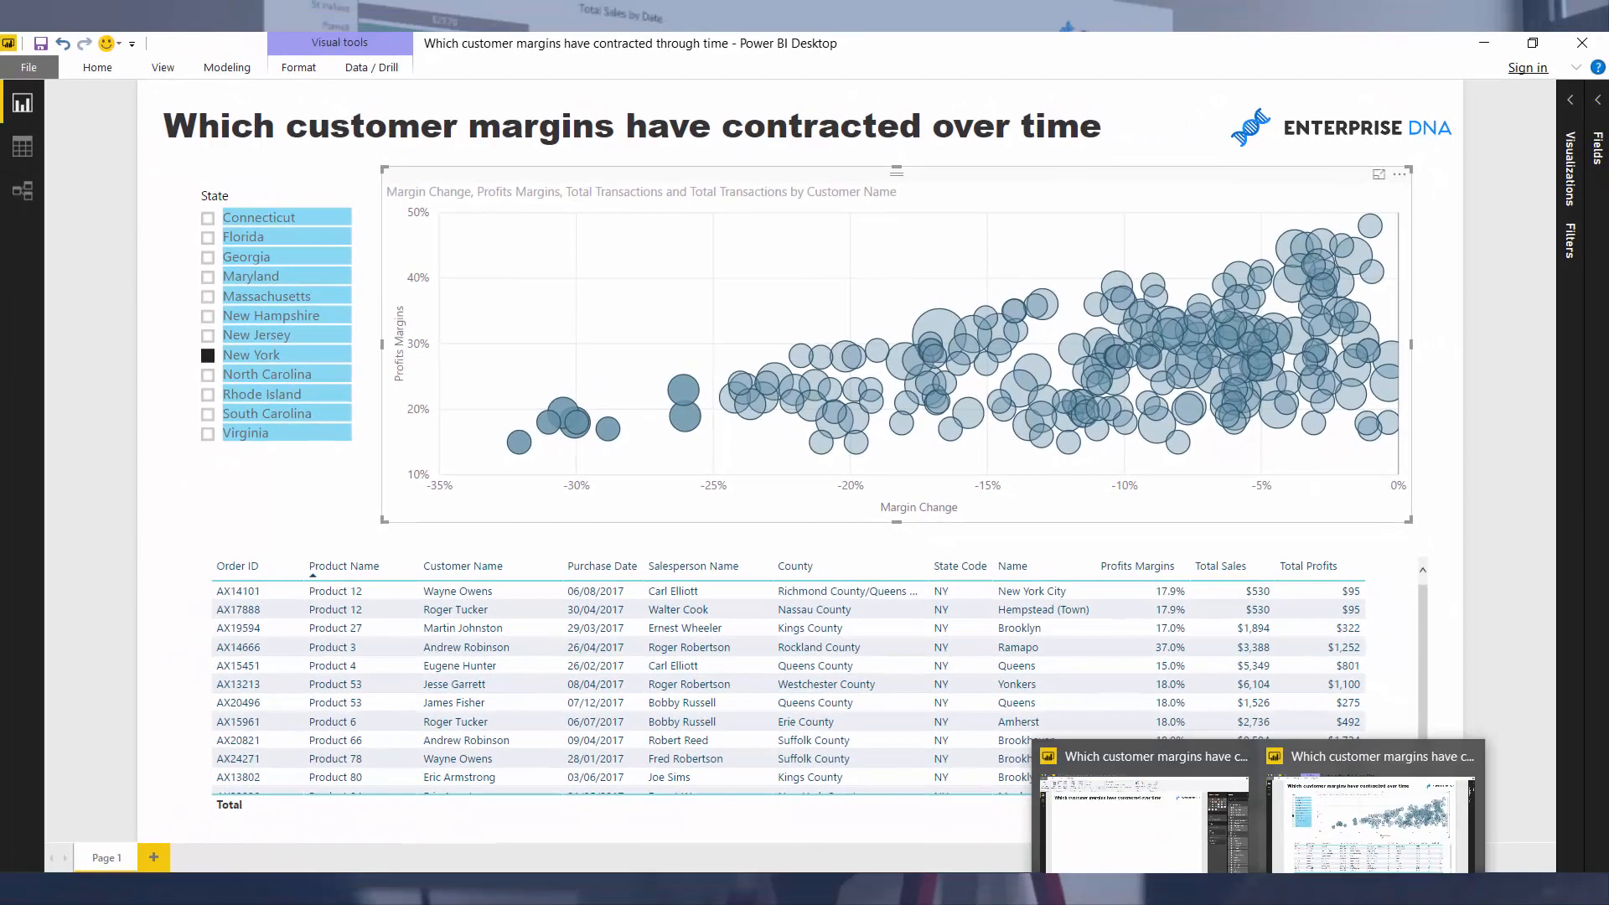
{"action": "left_click", "coordinate": [1157, 855]}
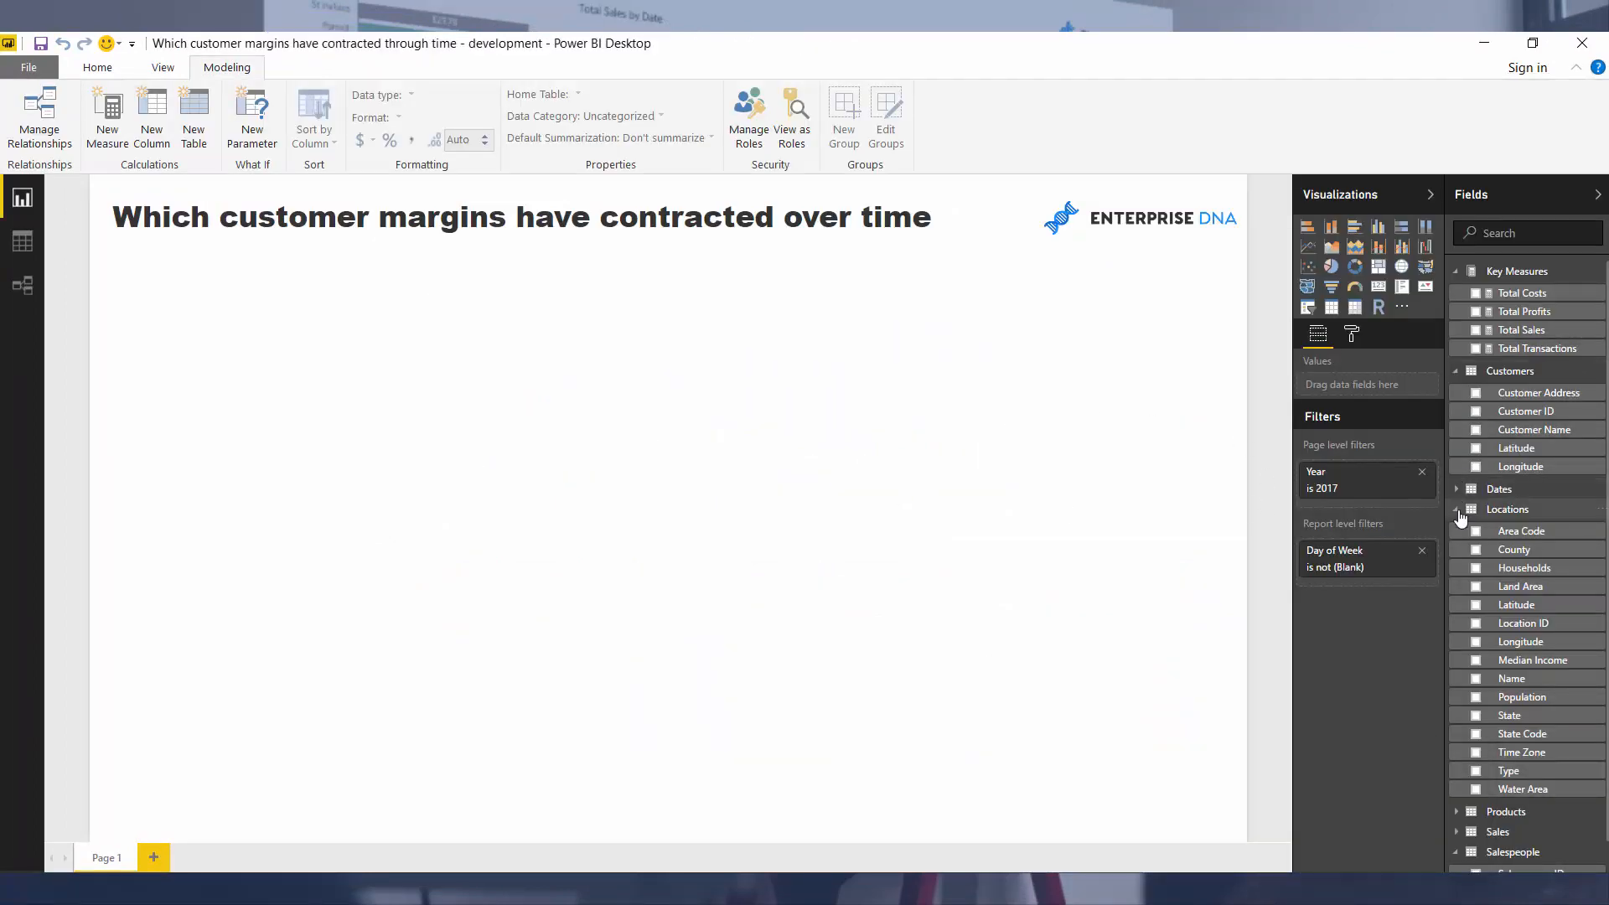
{"action": "left_click", "coordinate": [1457, 511]}
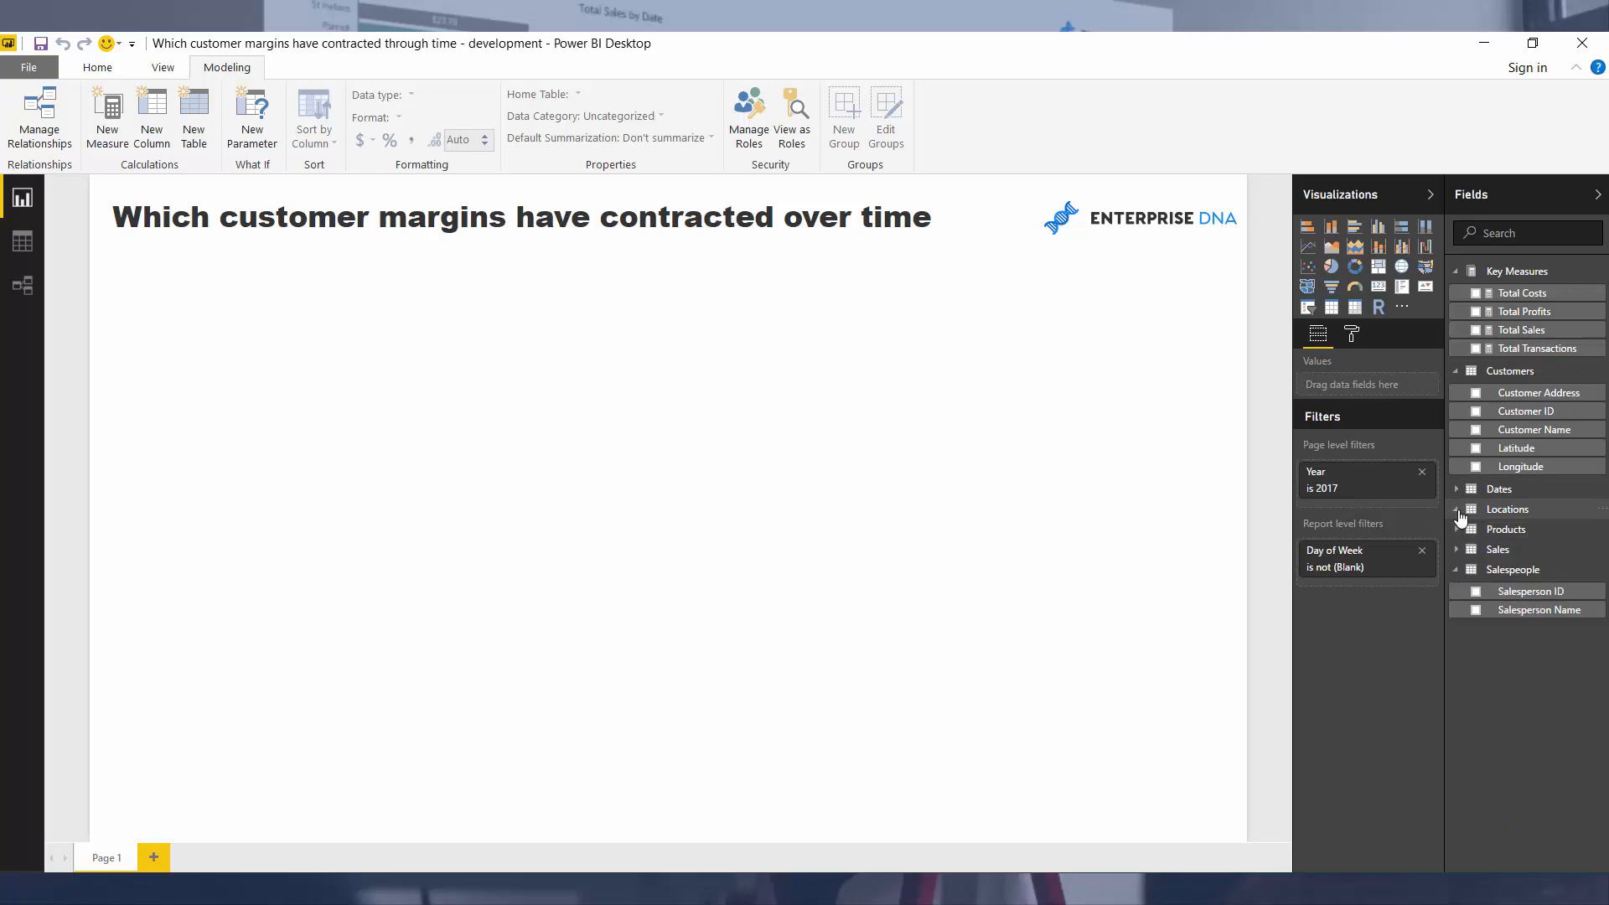
{"action": "left_click", "coordinate": [1457, 373]}
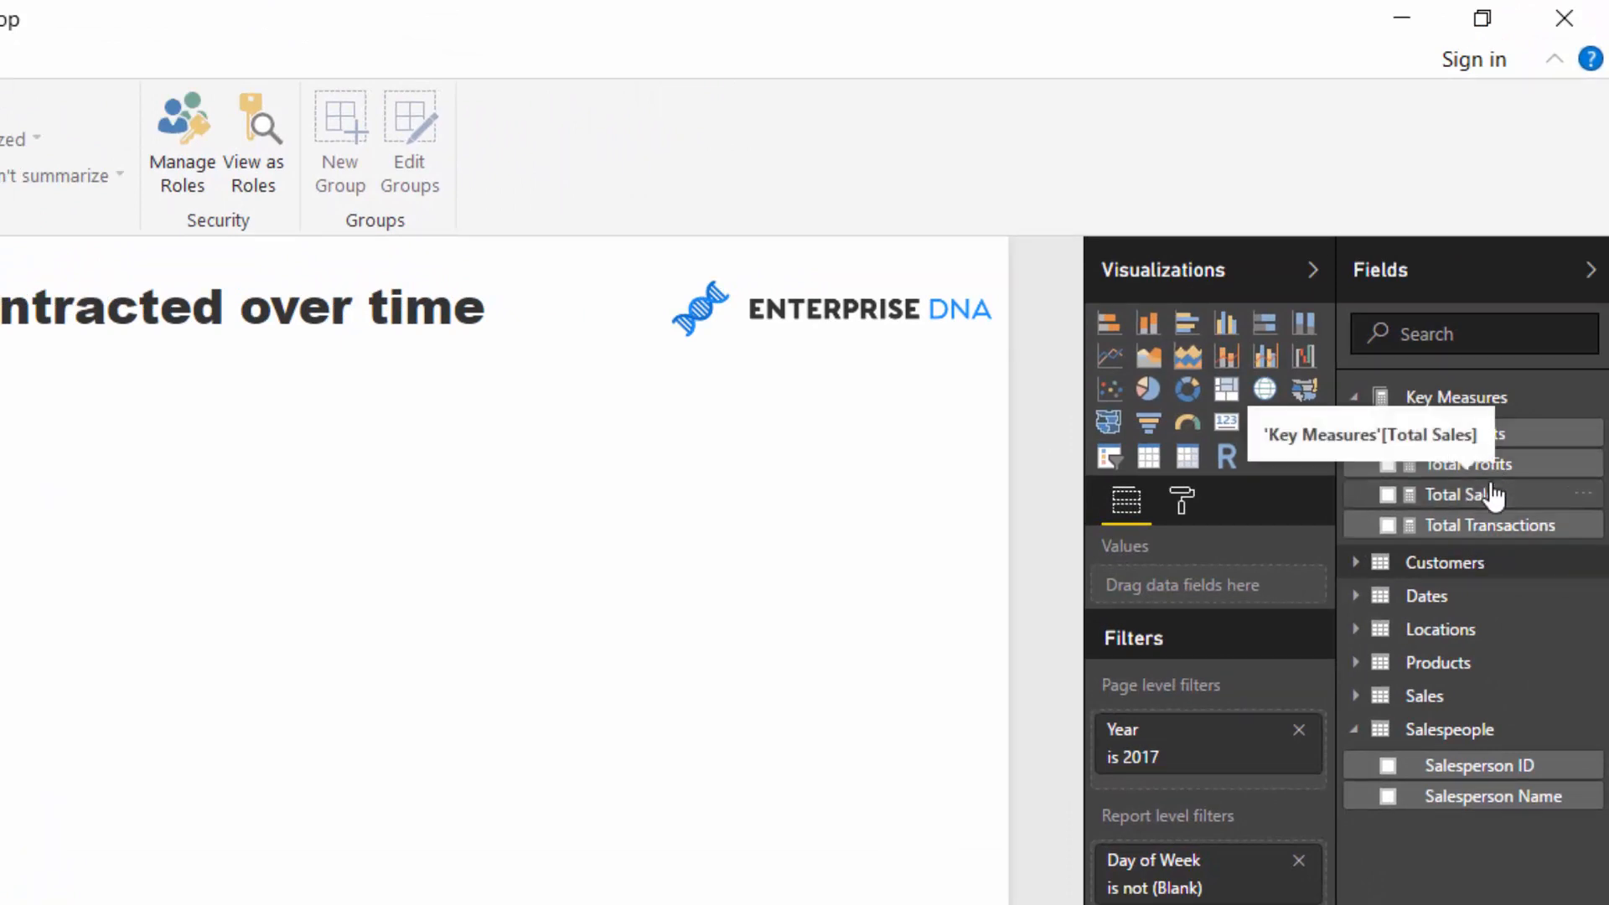
Step: Start a new measure named Profit Margins in the Key Measures table, using the DIVIDE function
{"action": "left_click", "coordinate": [1472, 463]}
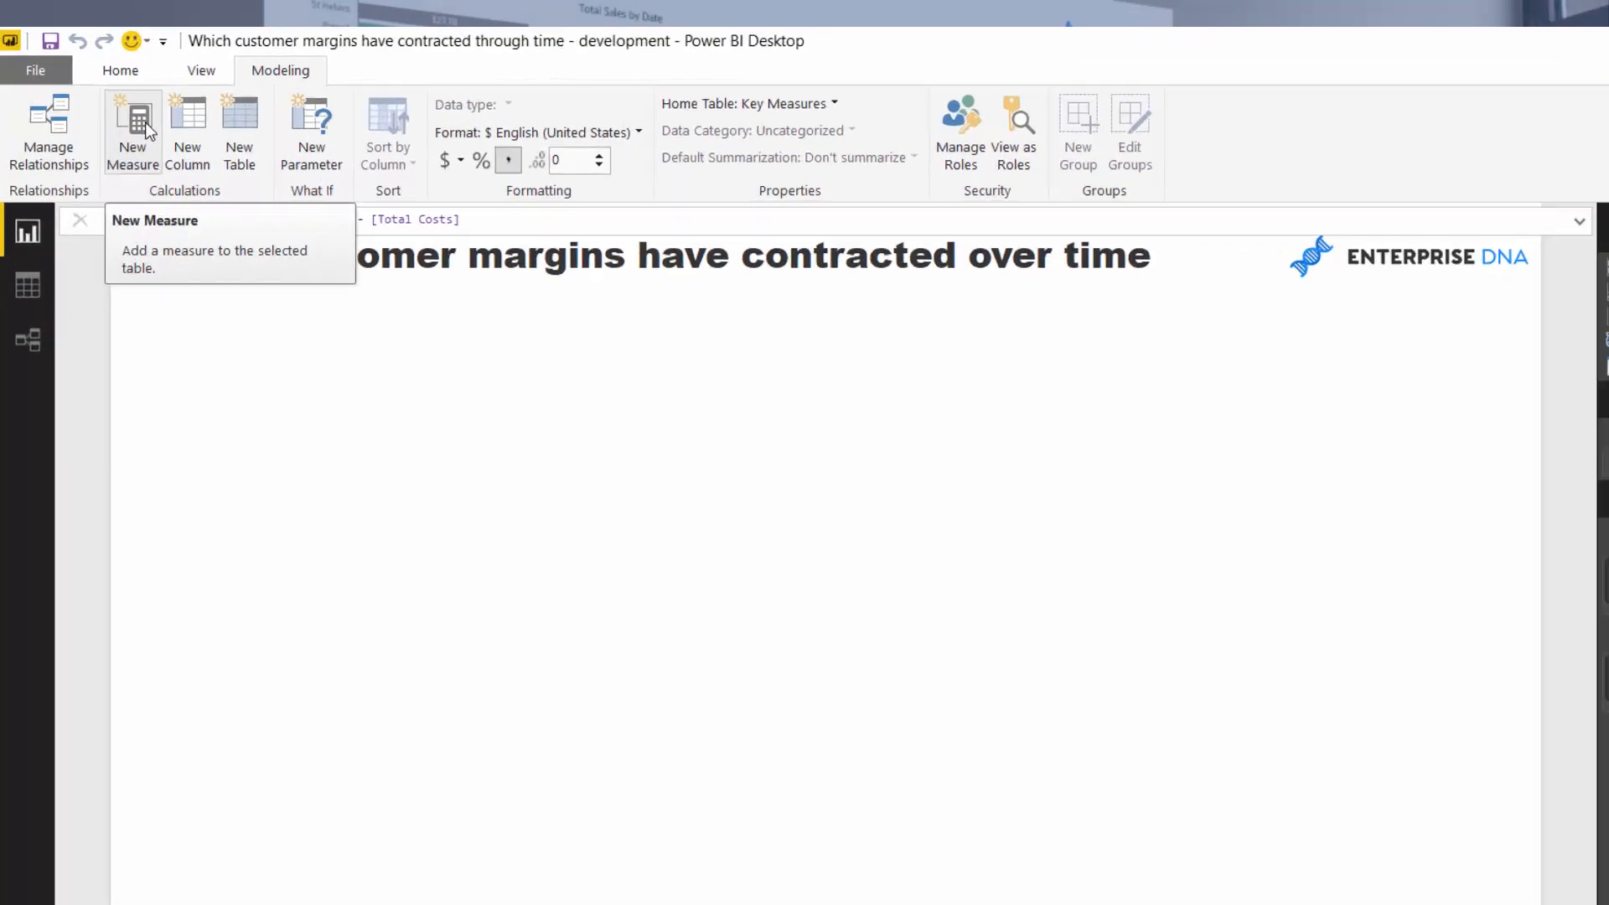
{"action": "left_click", "coordinate": [147, 131]}
{"action": "type", "text": "P"}
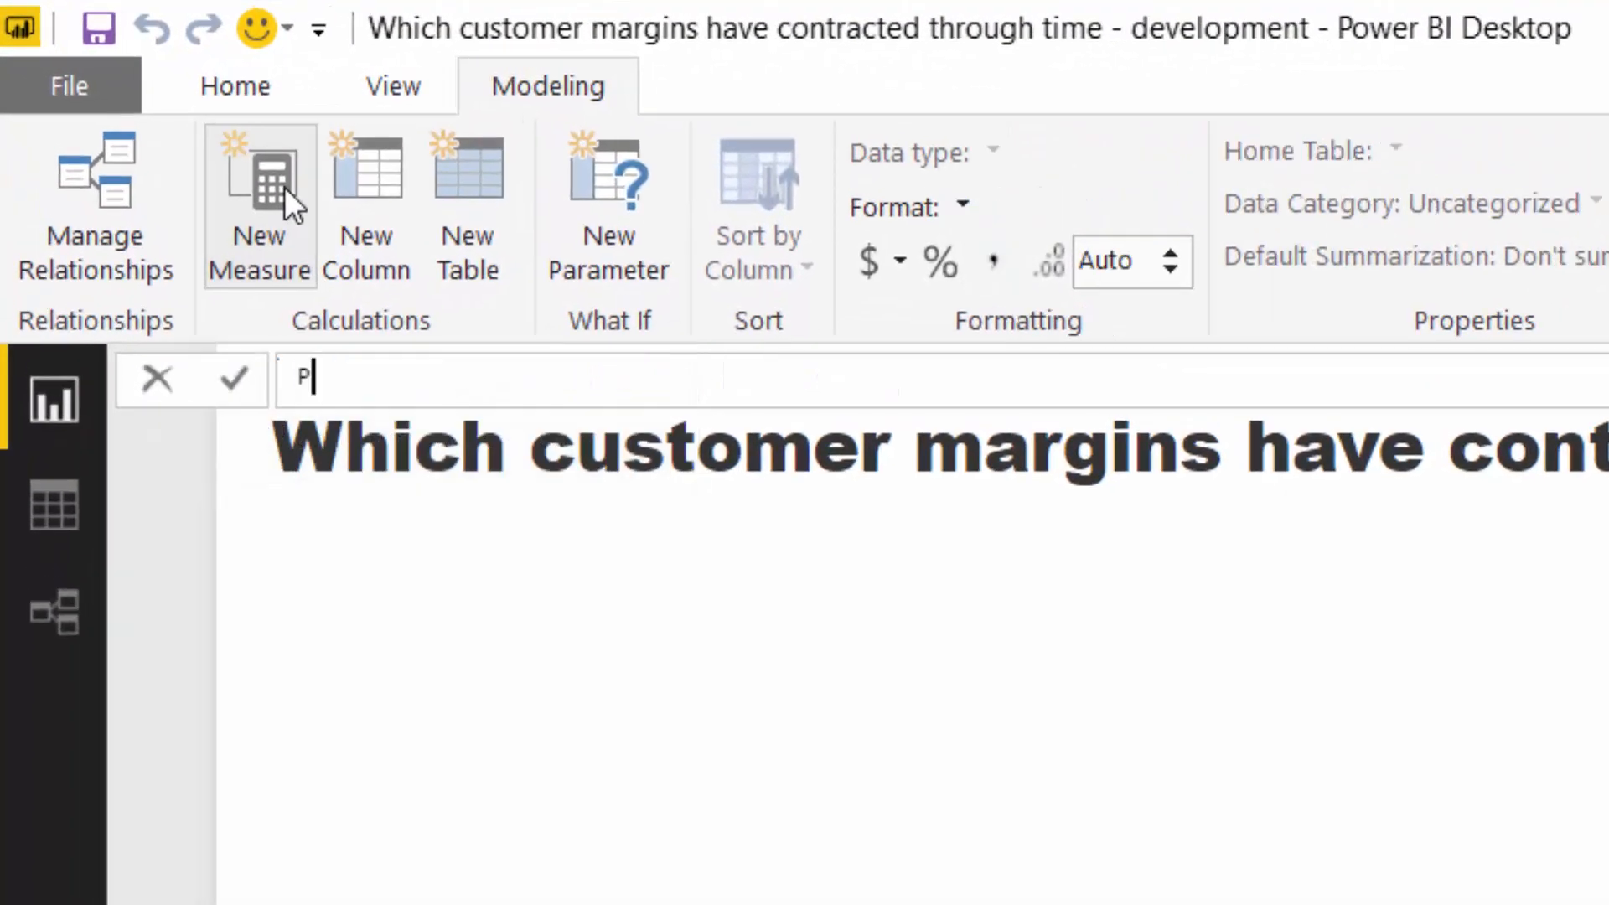
{"action": "type", "text": "rofit M"}
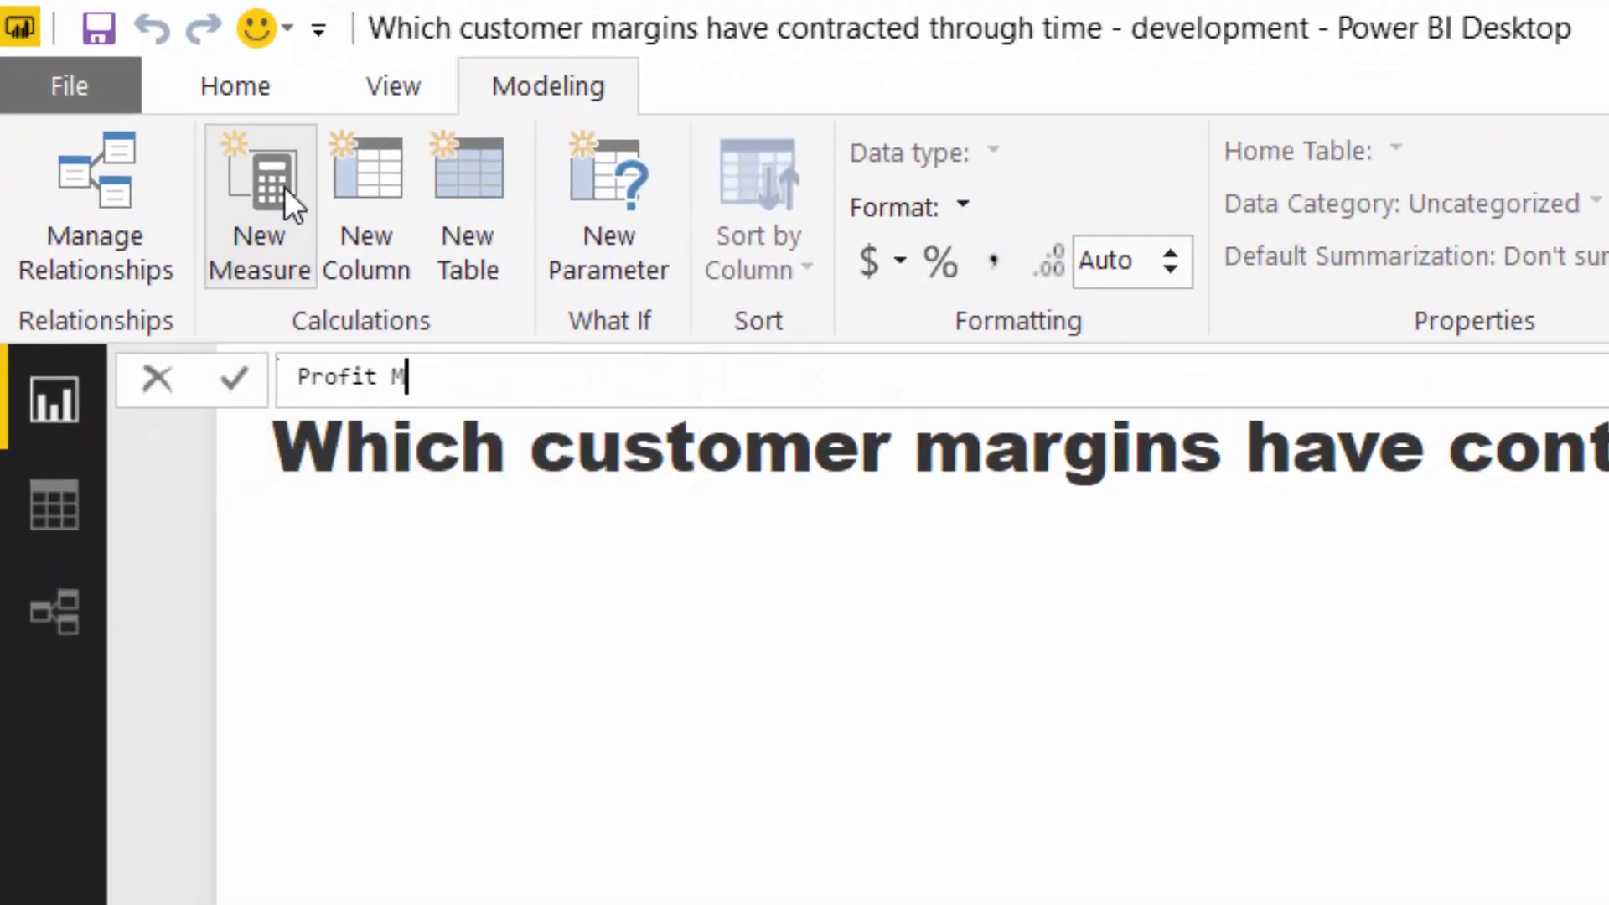
{"action": "type", "text": "argins = "}
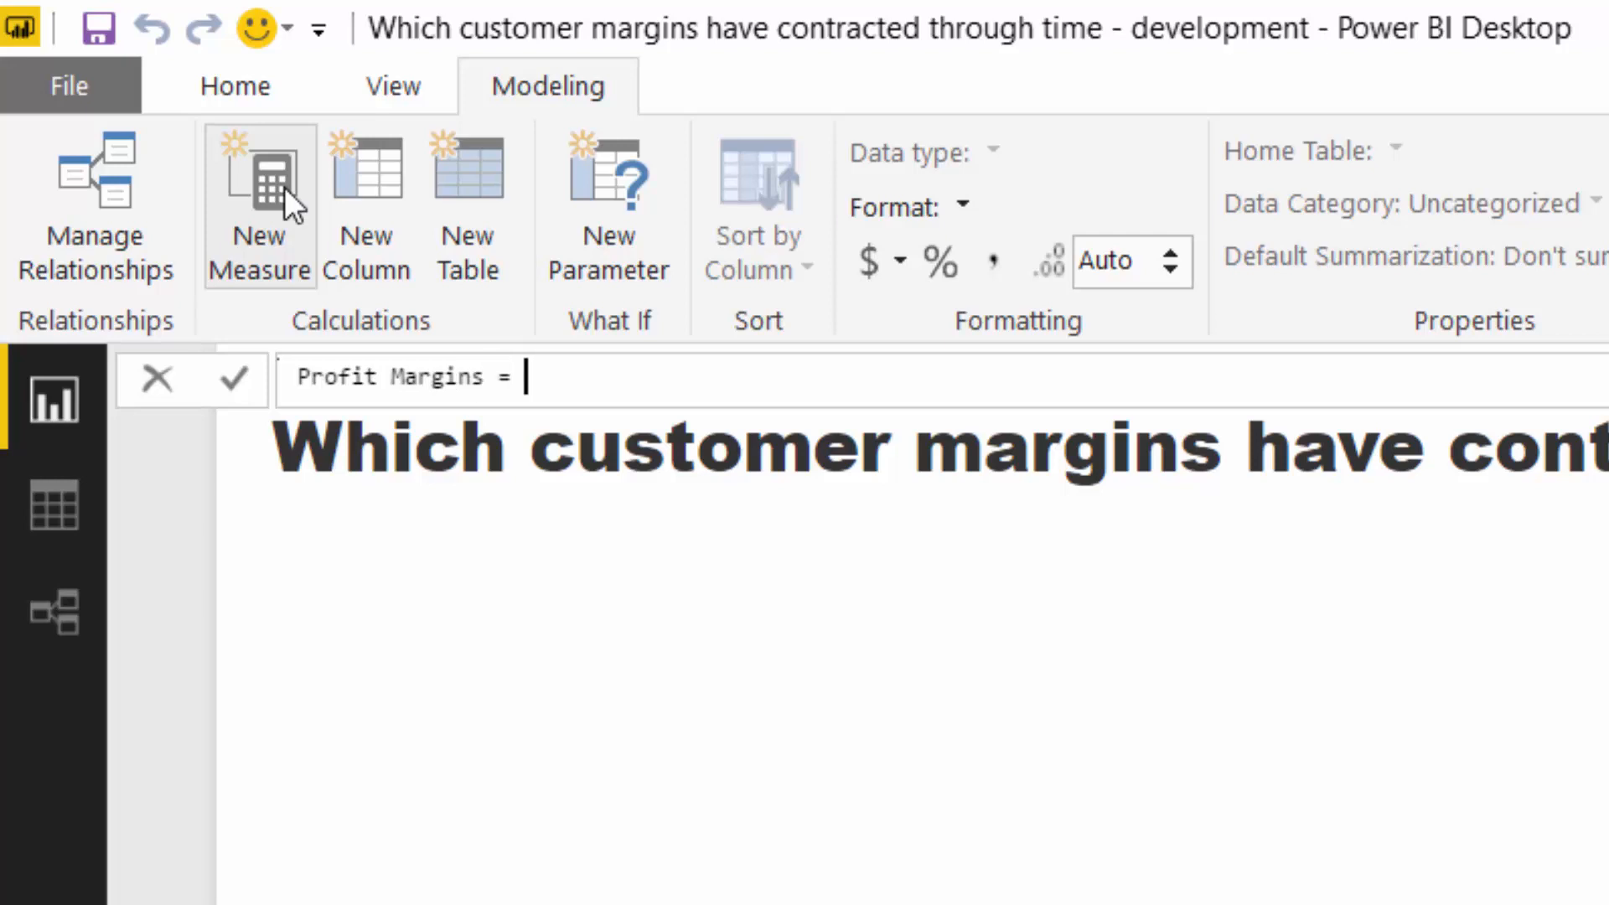
{"action": "type", "text": "DIV"}
{"action": "key", "text": "Tab"}
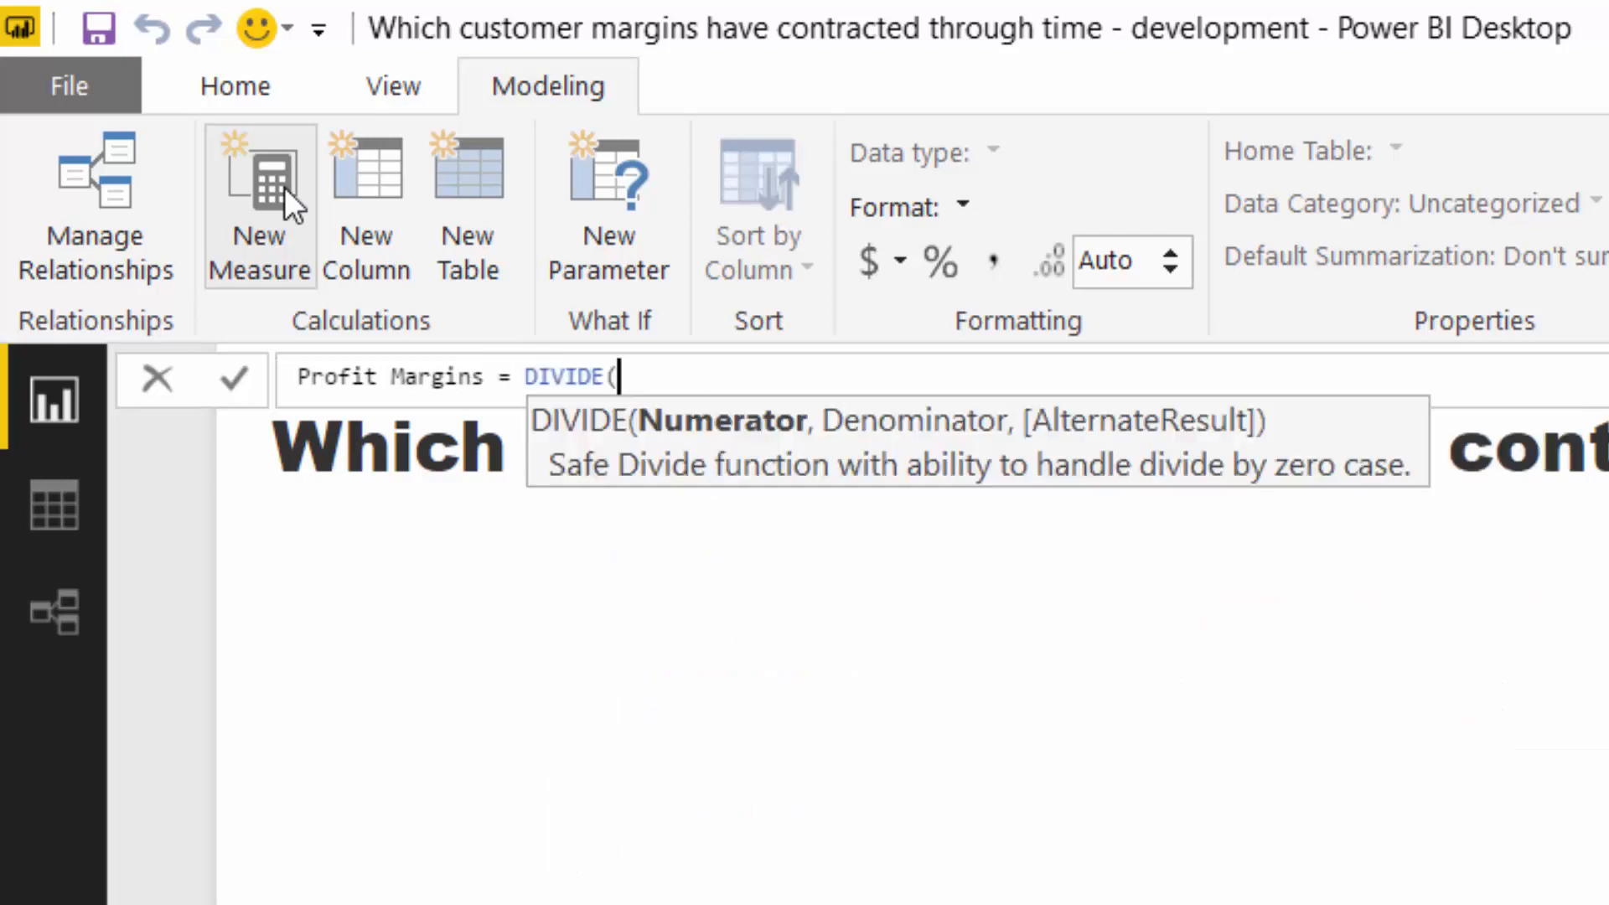
Step: Complete the Profit Margins formula with [Total Profits] as numerator, [Total Sales] as denominator and 0 as alternate result
{"action": "type", "text": "Tot"}
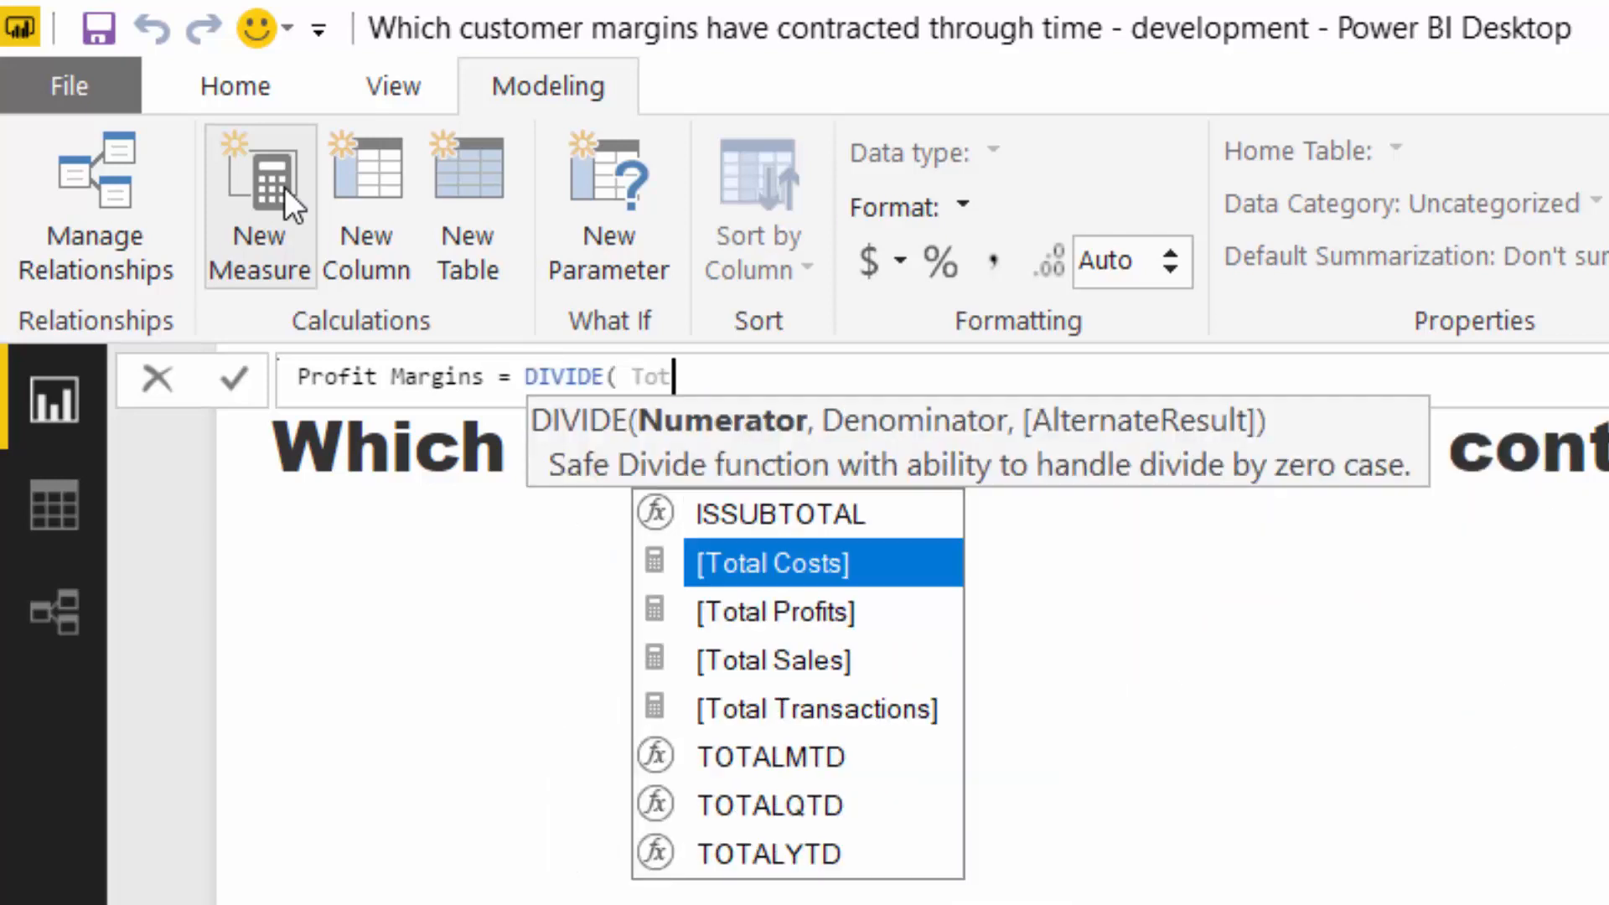
{"action": "key", "text": "Down"}
{"action": "key", "text": "Tab"}
{"action": "type", "text": ", To"}
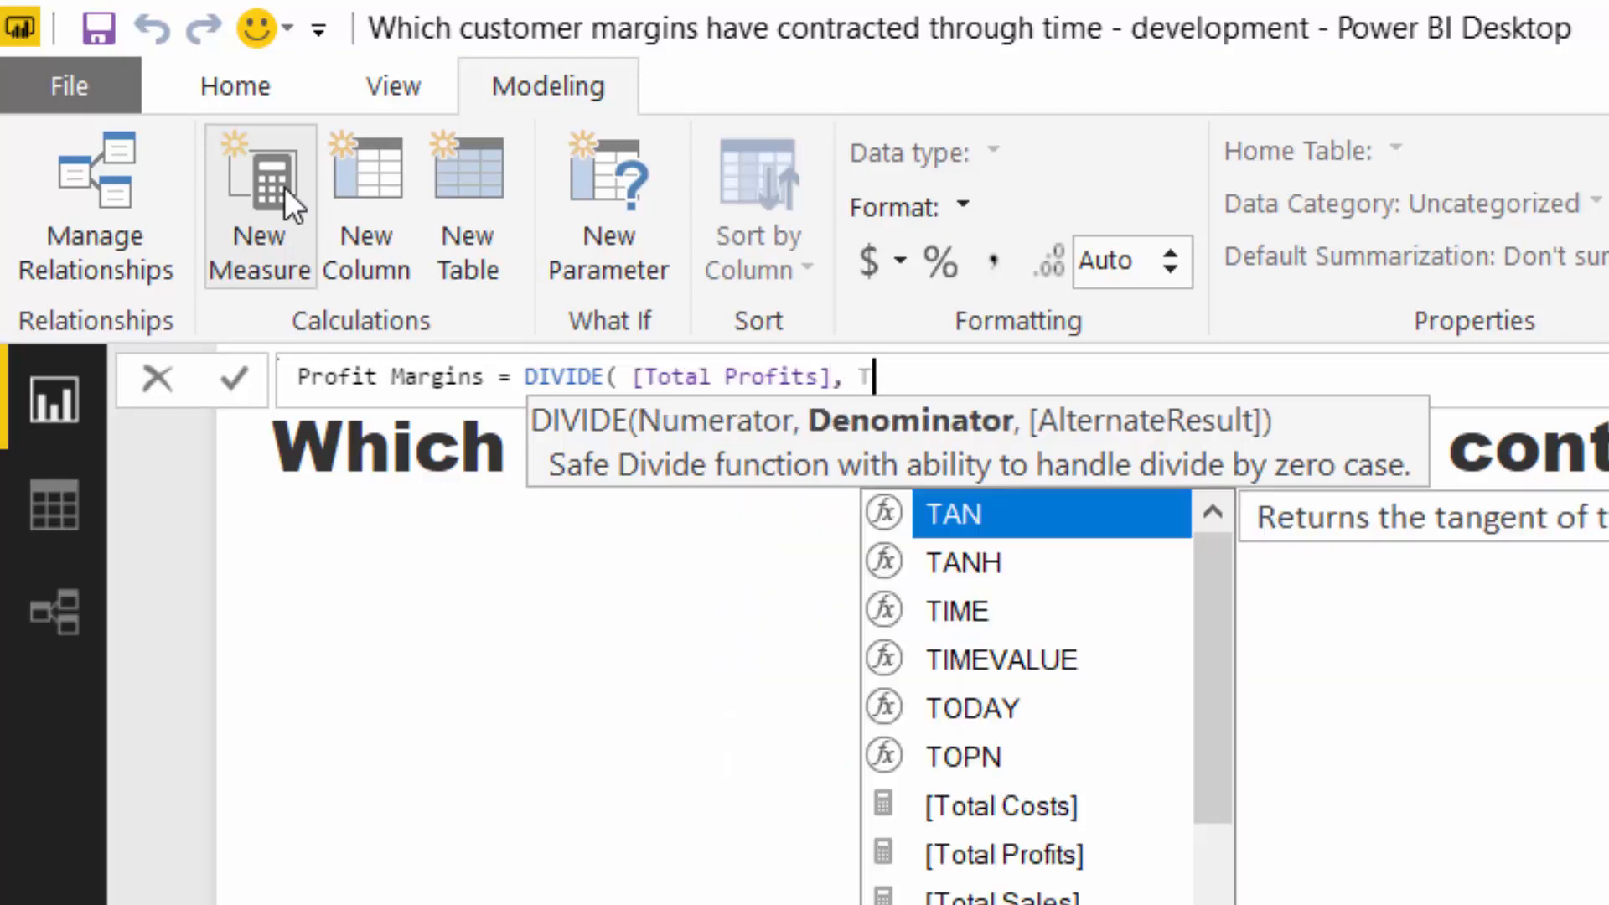
{"action": "key", "text": "Down"}
{"action": "key", "text": "Down"}
{"action": "key", "text": "Down"}
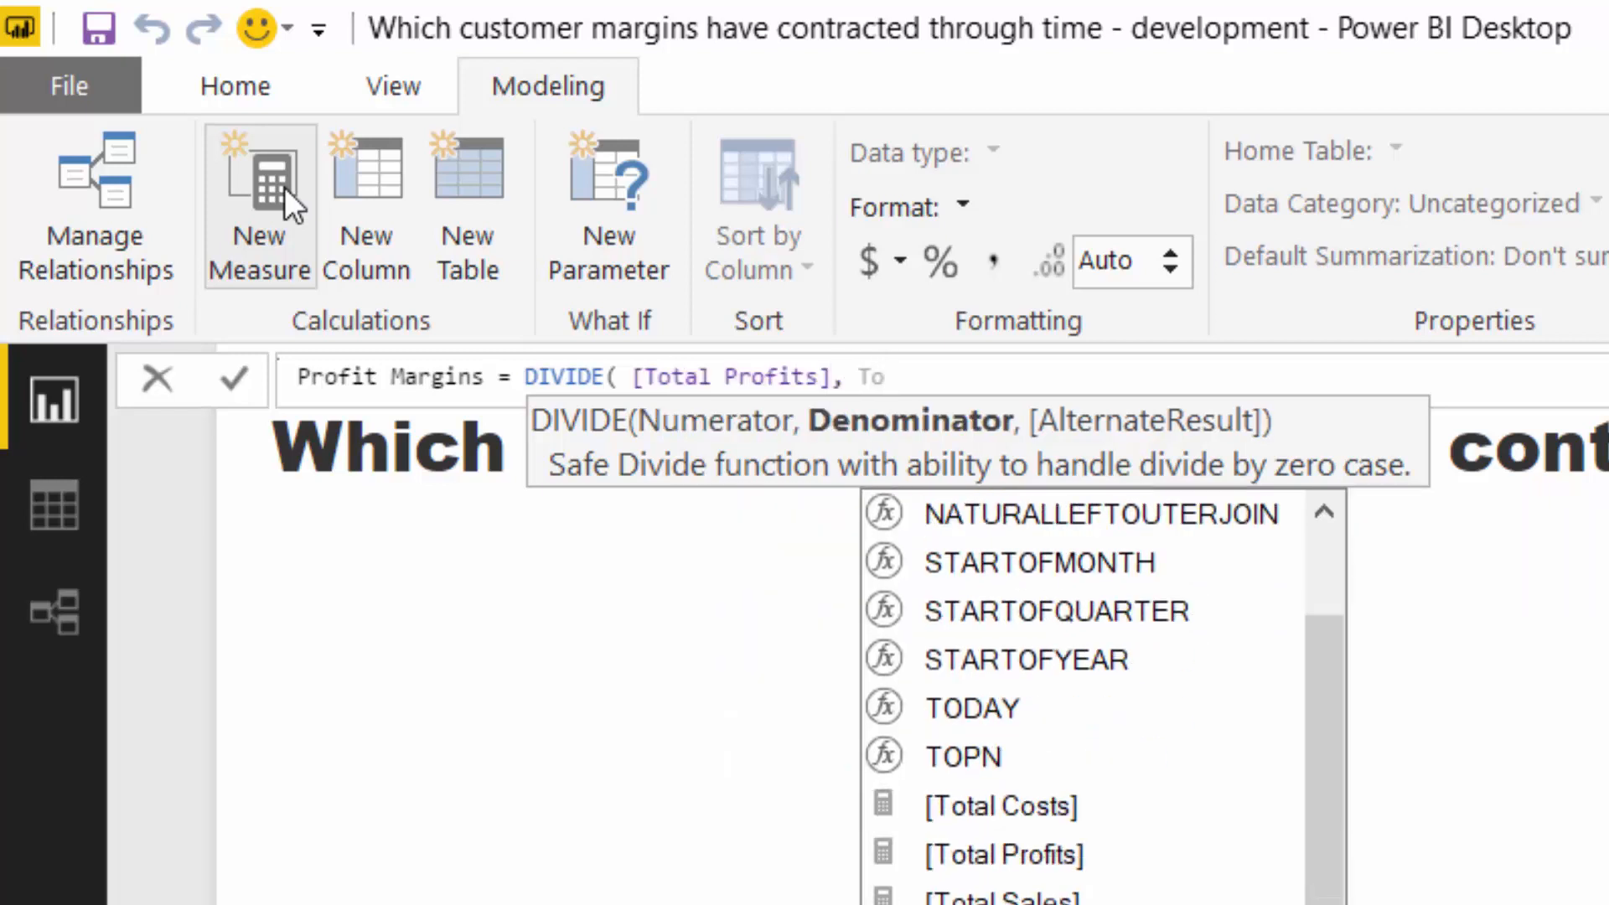
{"action": "key", "text": "Tab"}
{"action": "type", "text": ", 0 )"}
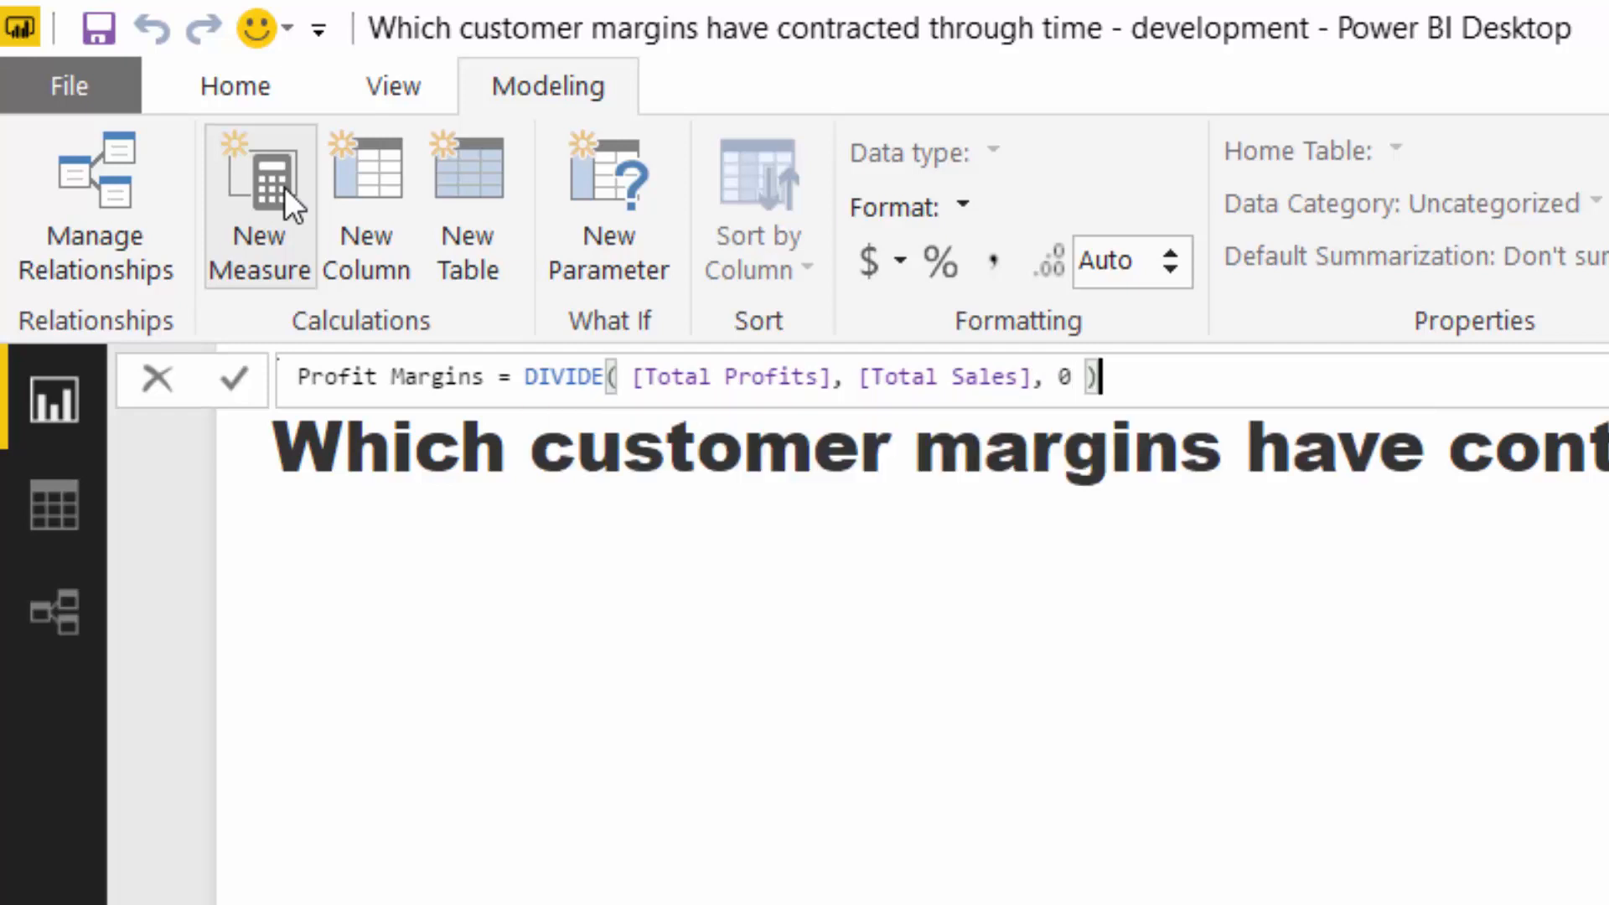
{"action": "key", "text": "Return"}
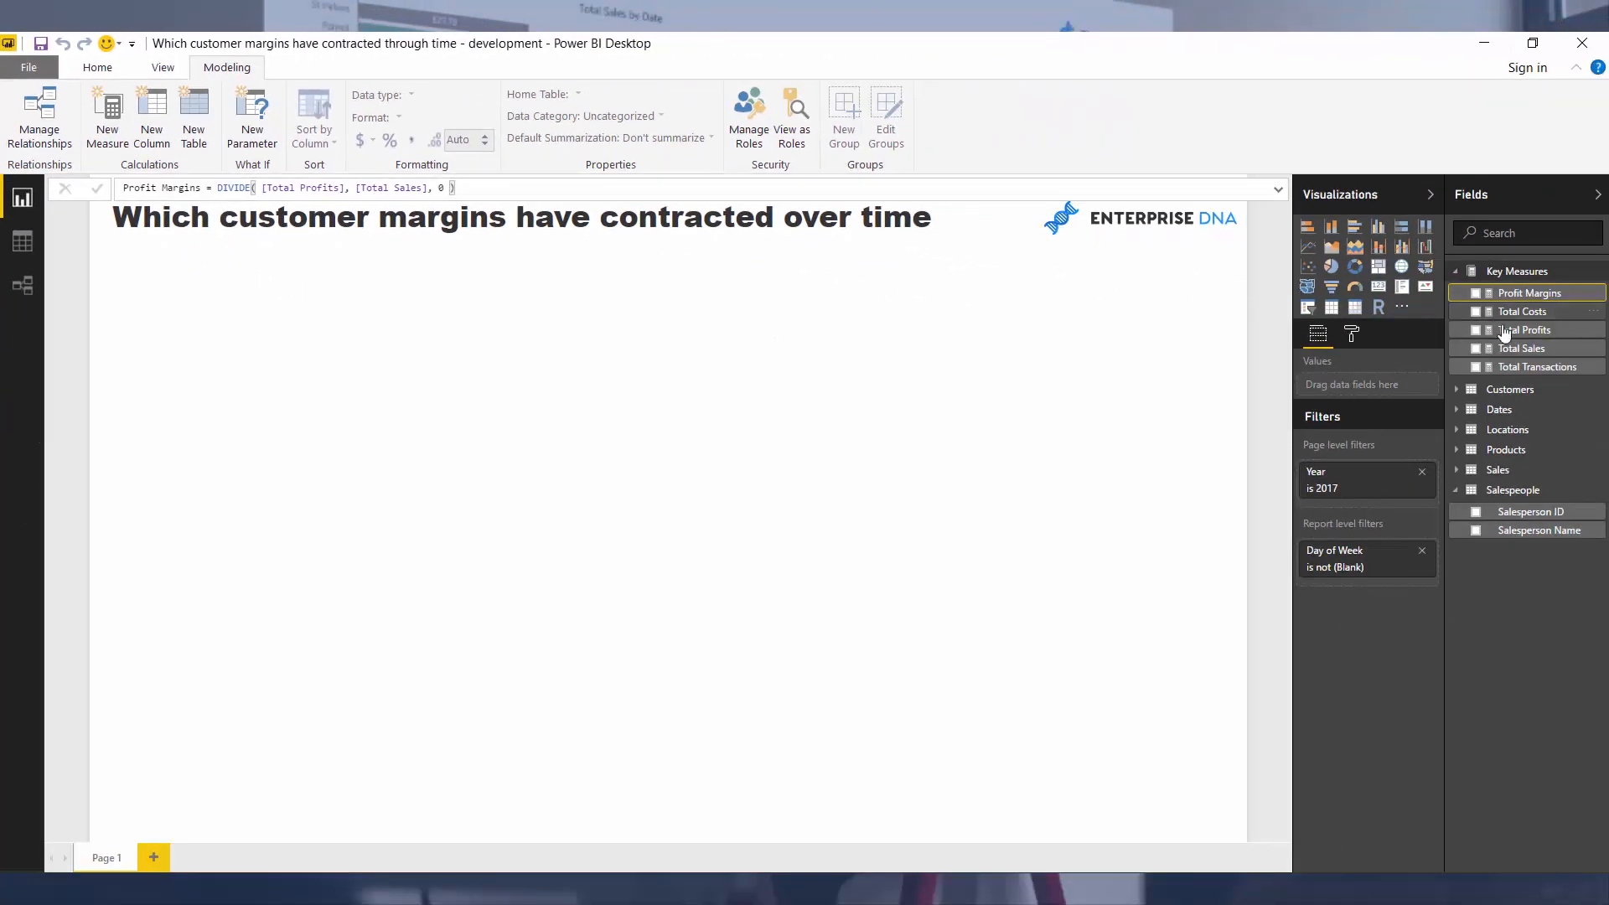
Step: Format the Profit Margins measure as a percentage with two decimal places
{"action": "left_click", "coordinate": [1529, 314]}
{"action": "left_click", "coordinate": [1530, 294]}
{"action": "left_click", "coordinate": [390, 141]}
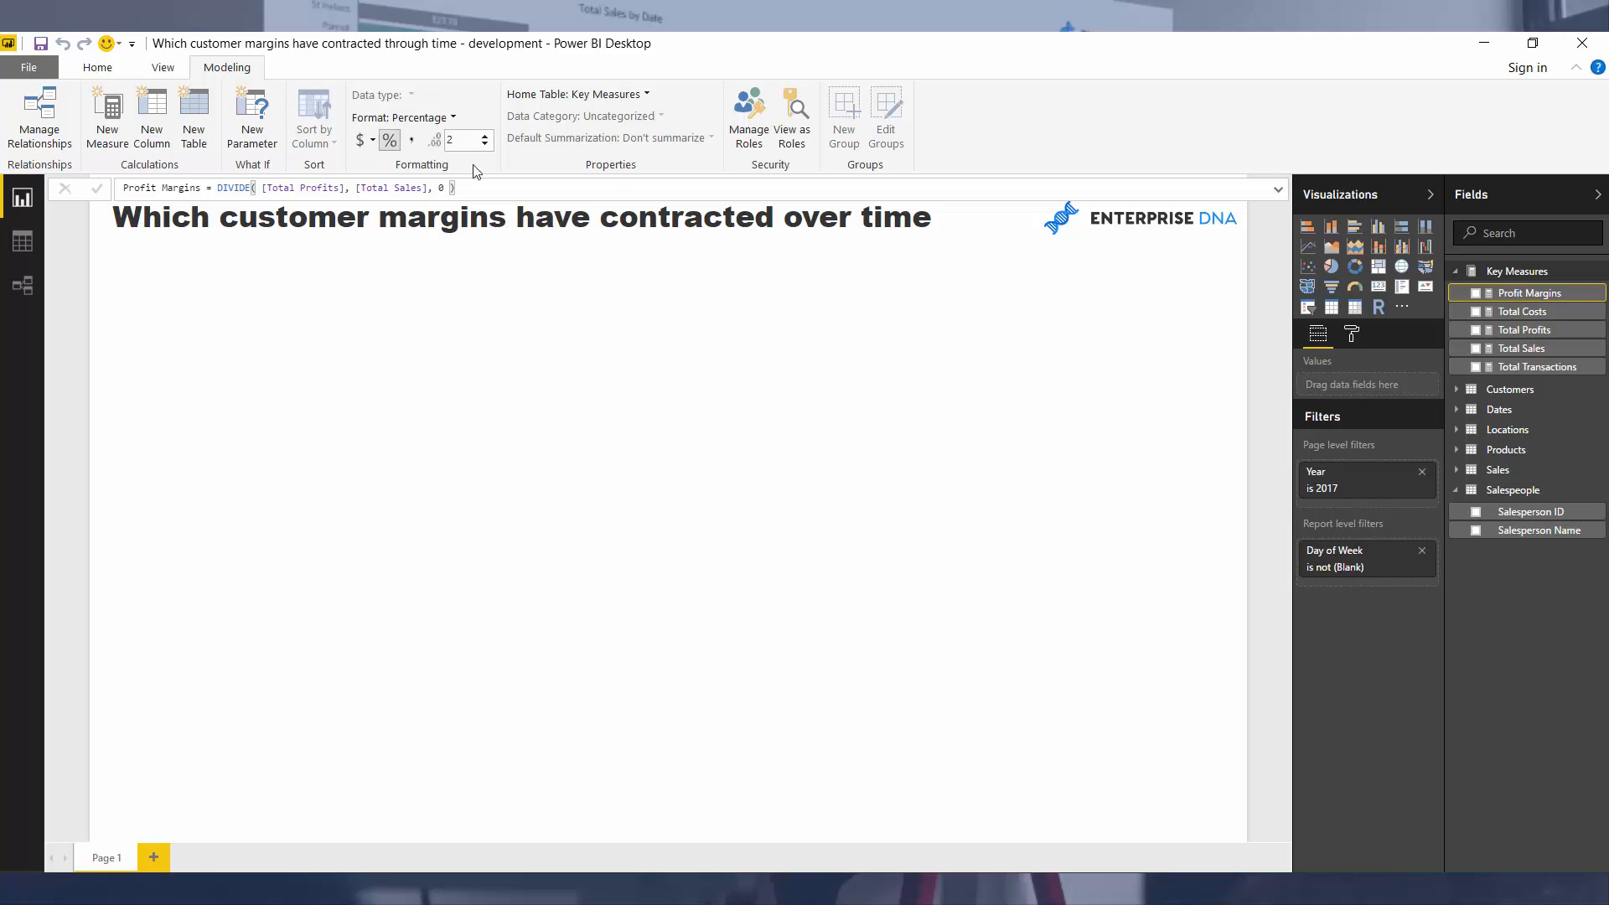
Step: Place Profit Margins on the page as a column chart, move the chart below the title and select the measure
{"action": "left_click", "coordinate": [546, 361]}
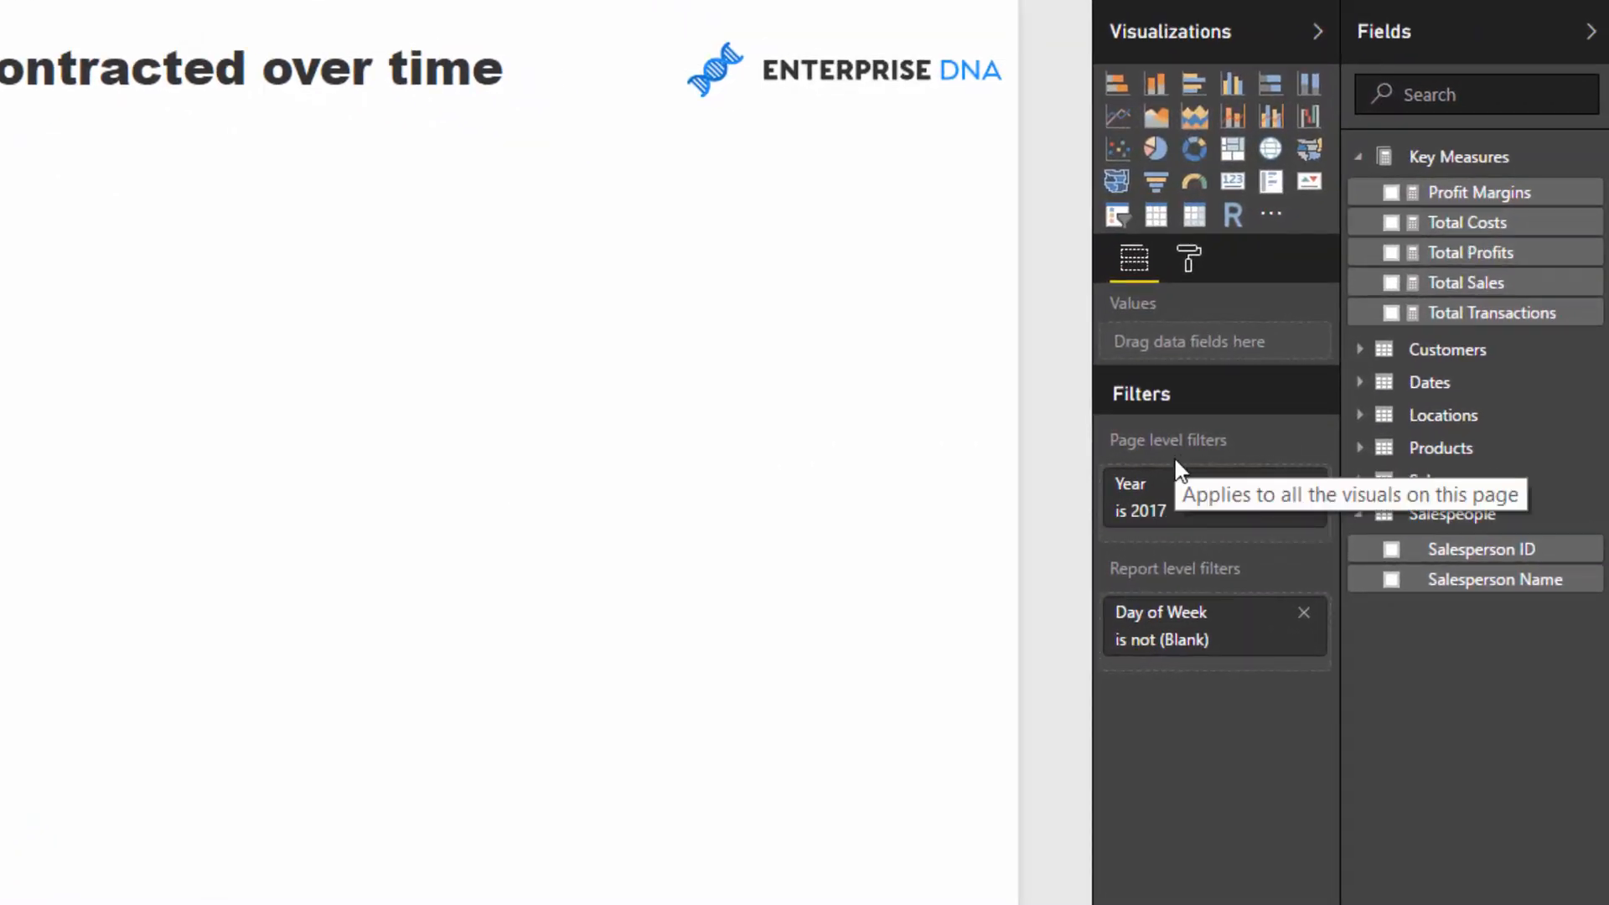
{"action": "left_click", "coordinate": [1449, 197]}
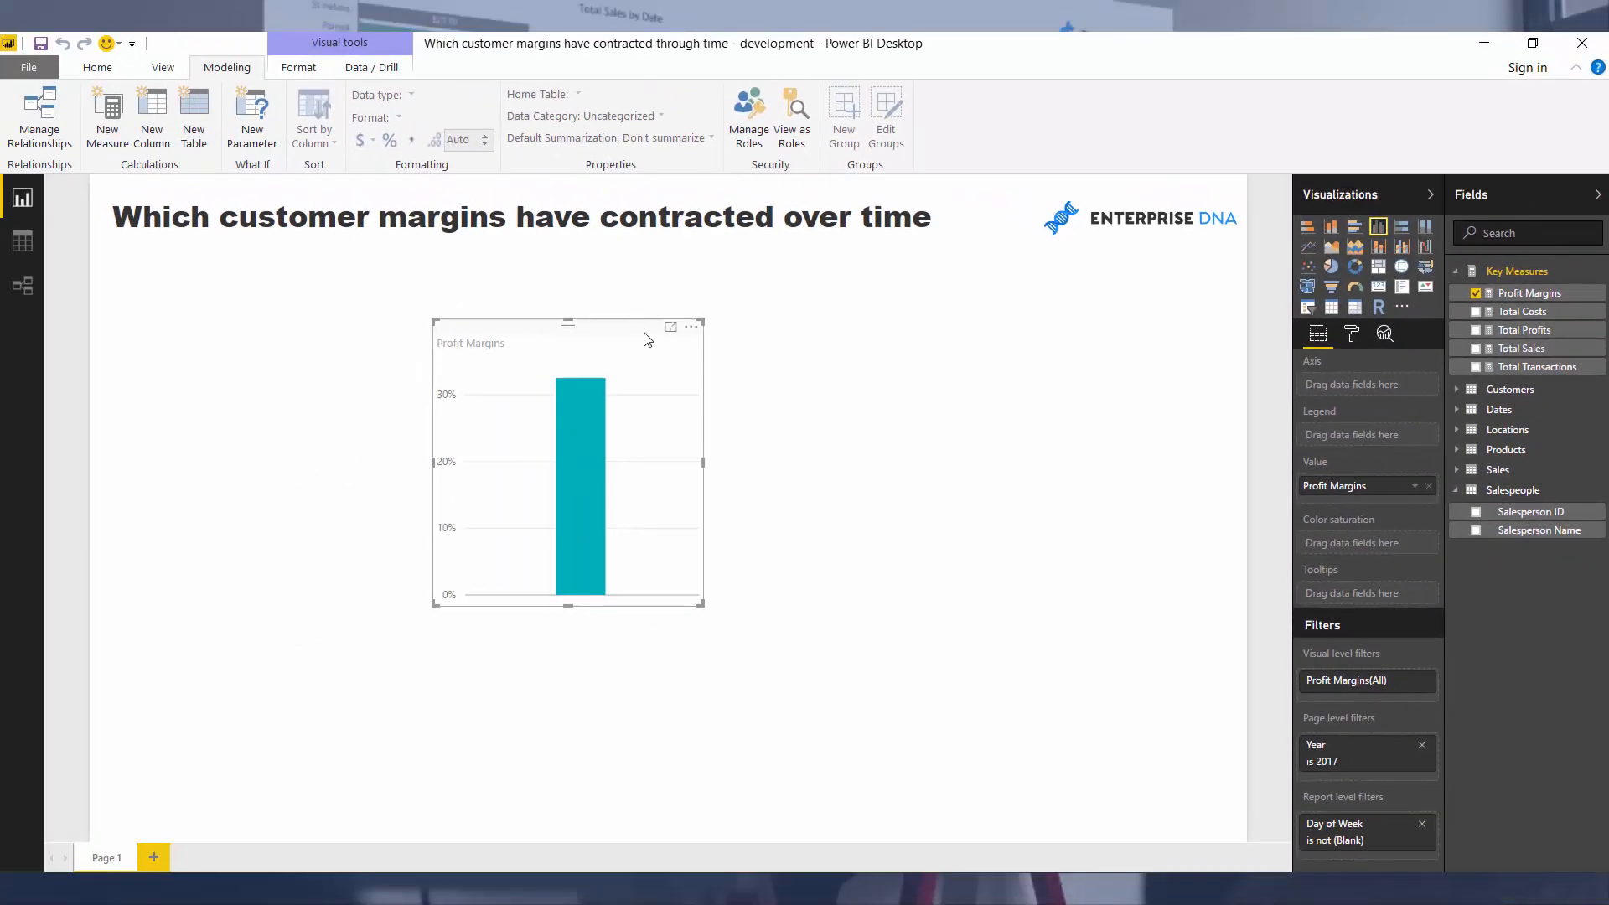
{"action": "left_click_drag", "start_coordinate": [648, 336], "coordinate": [705, 316]}
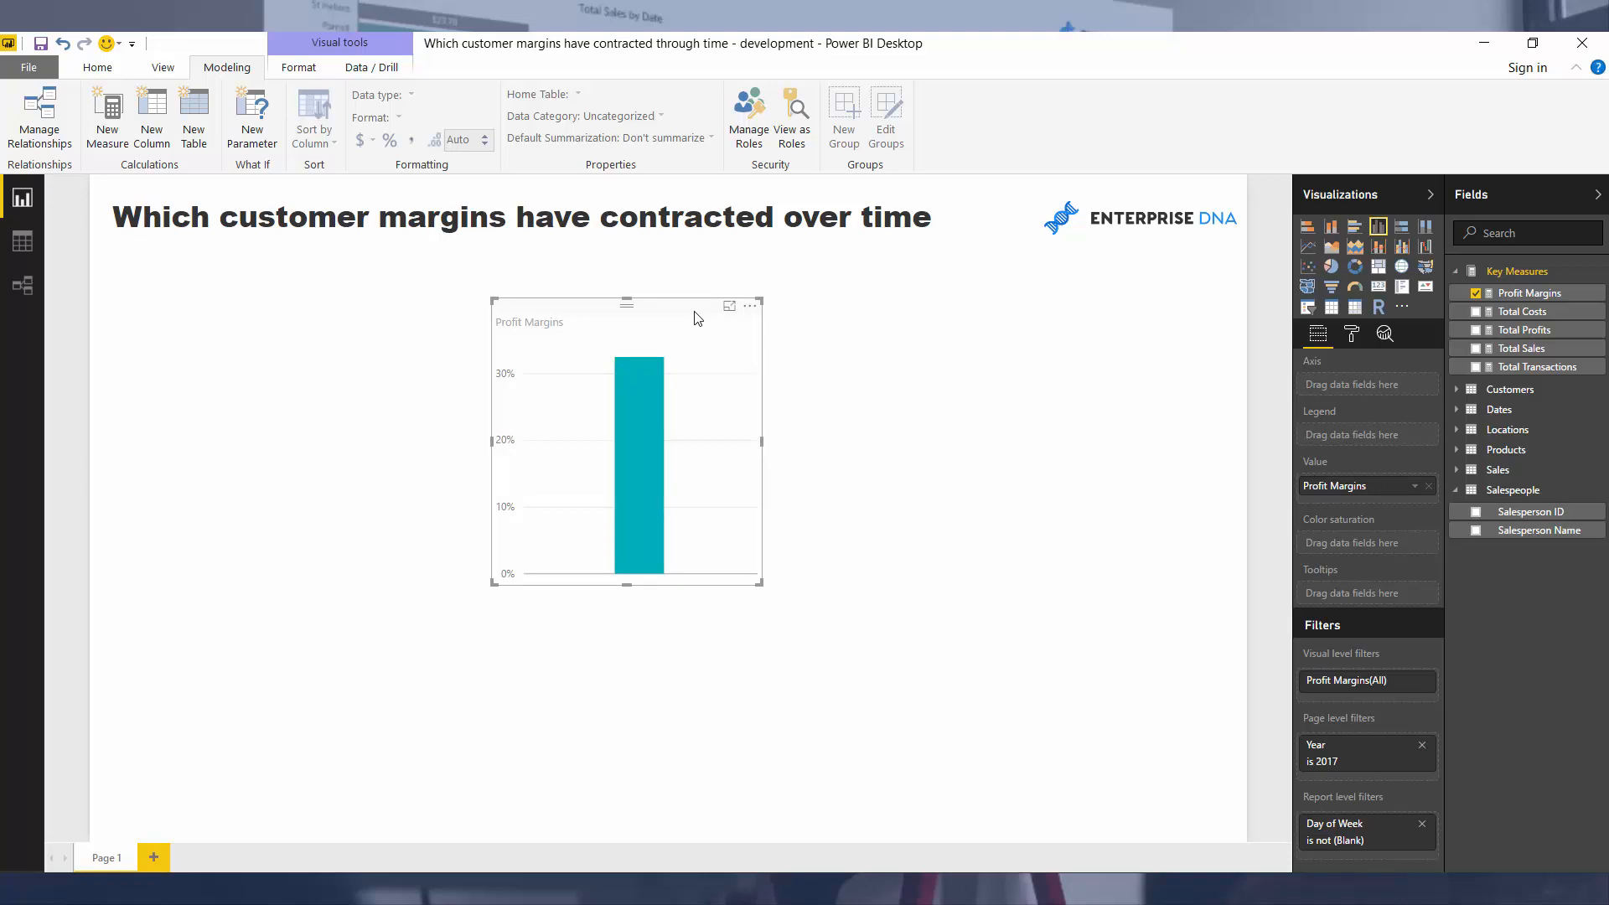
{"action": "left_click_drag", "start_coordinate": [704, 313], "coordinate": [668, 316]}
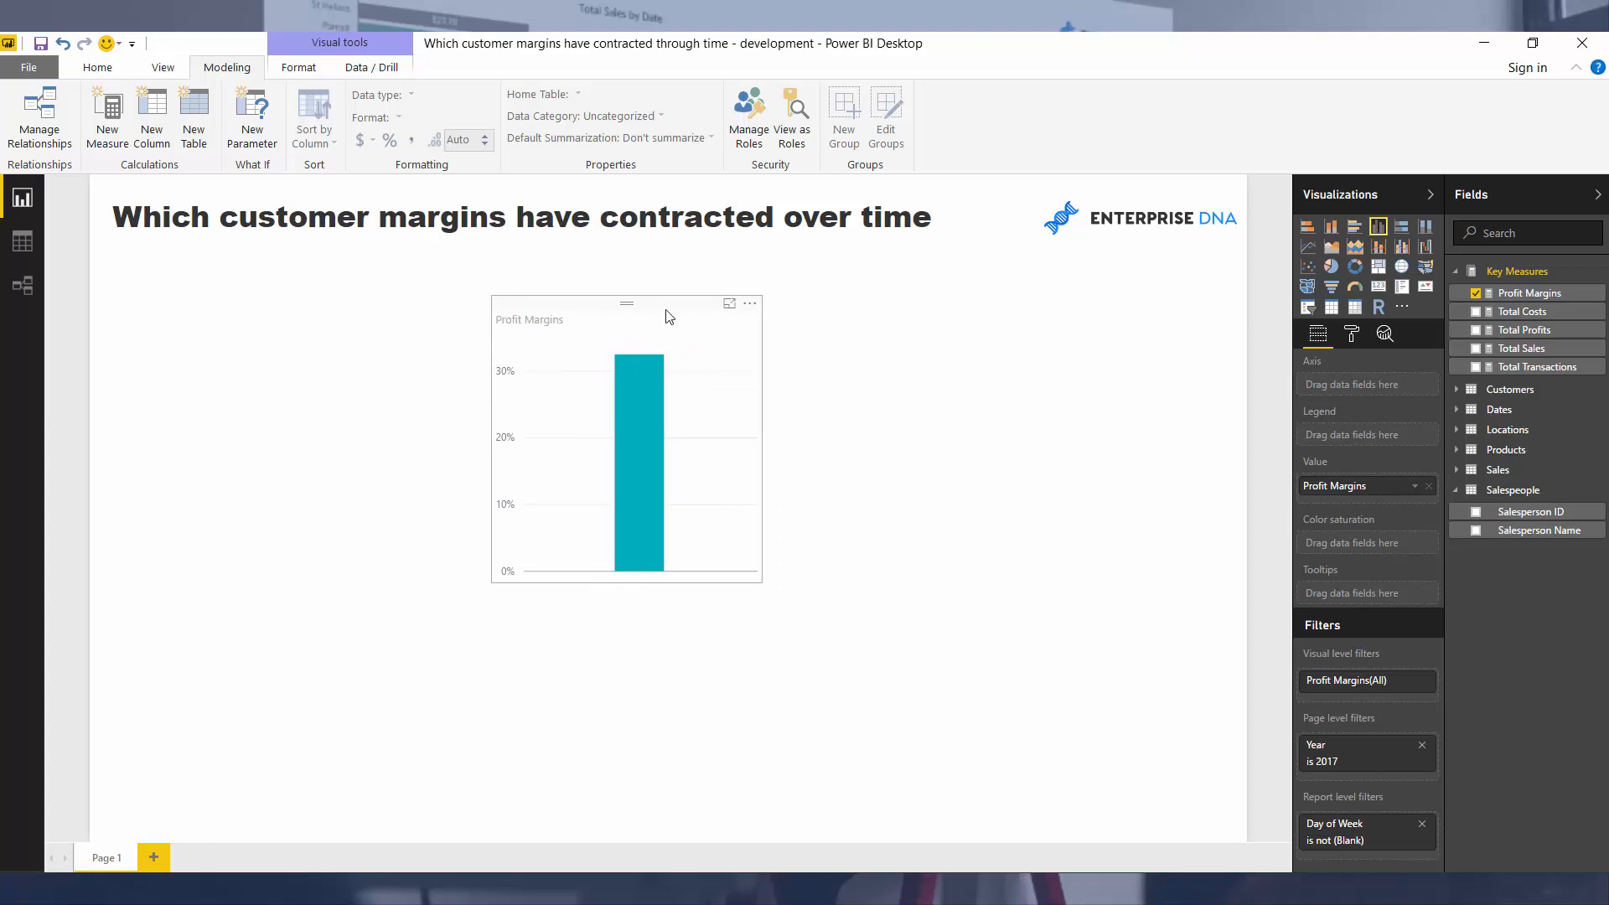
{"action": "left_click", "coordinate": [1531, 293]}
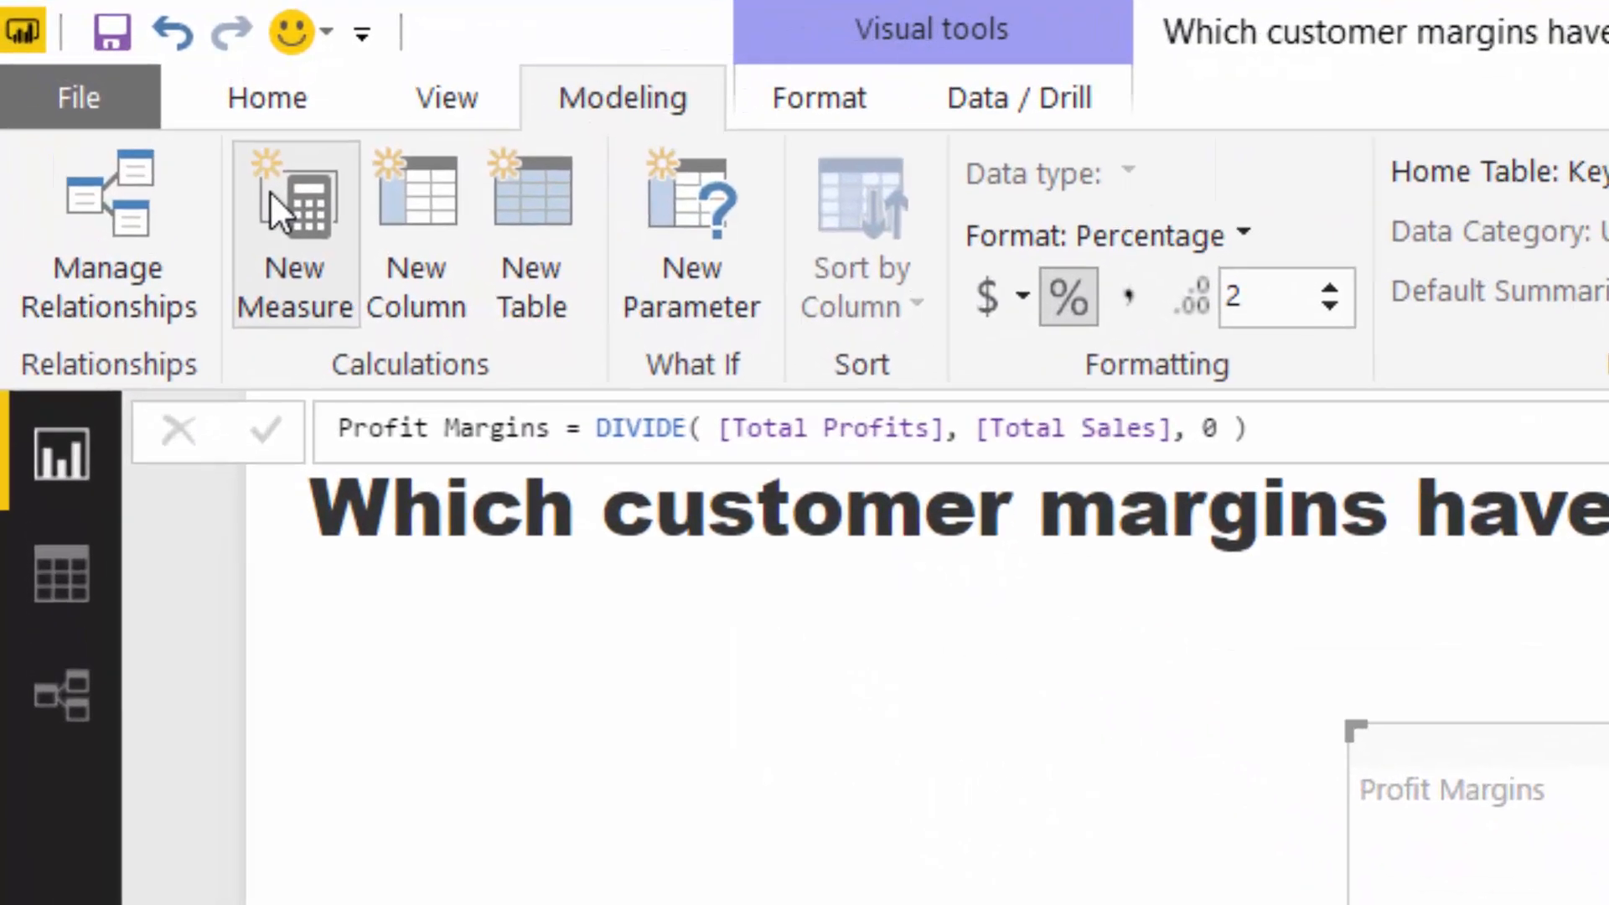
Step: Start a new measure named Profit Margins LY using CALCULATE with [Profit Margins] as its expression
{"action": "left_click", "coordinate": [270, 190]}
{"action": "type", "text": "P"}
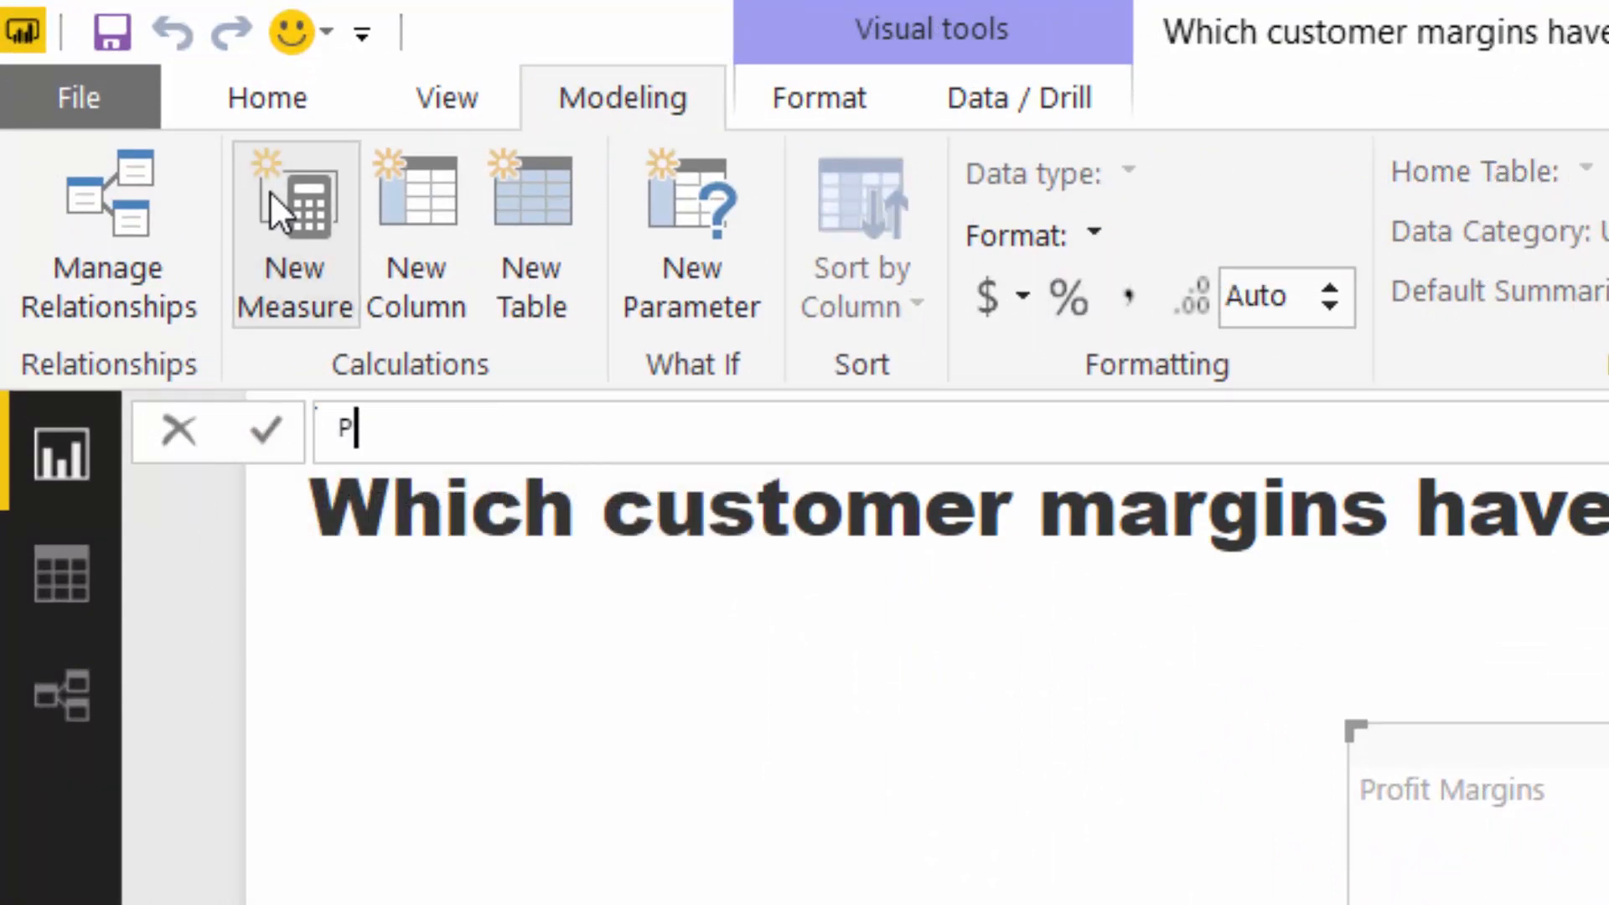
{"action": "type", "text": "rofit Margni"}
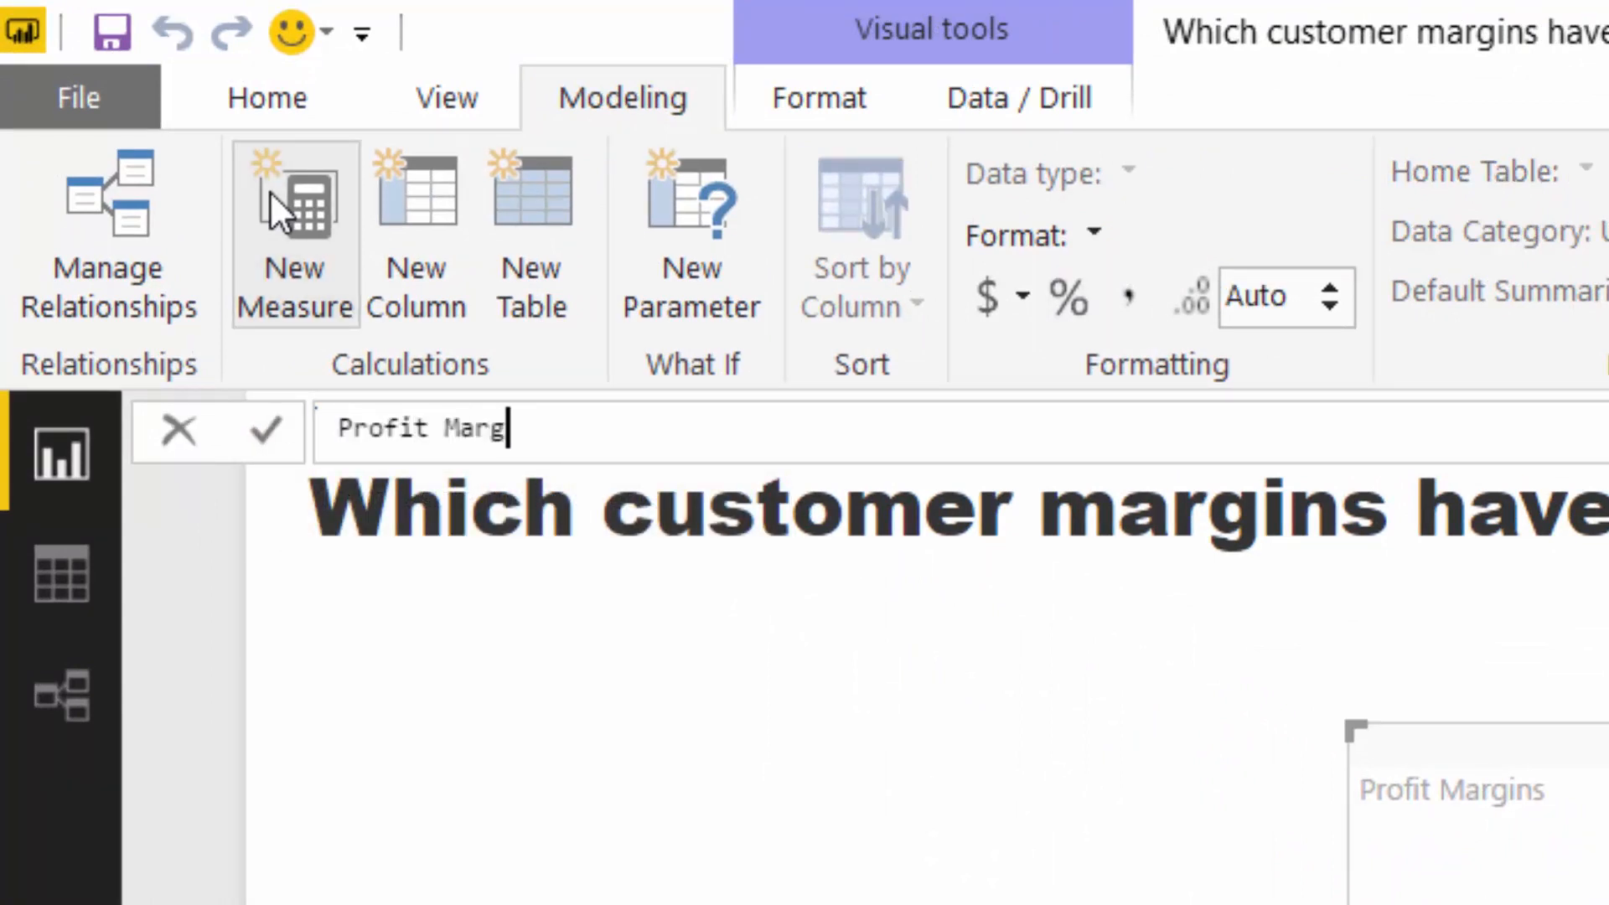
{"action": "key", "text": "BackSpace"}
{"action": "key", "text": "BackSpace"}
{"action": "type", "text": "ins LY = "}
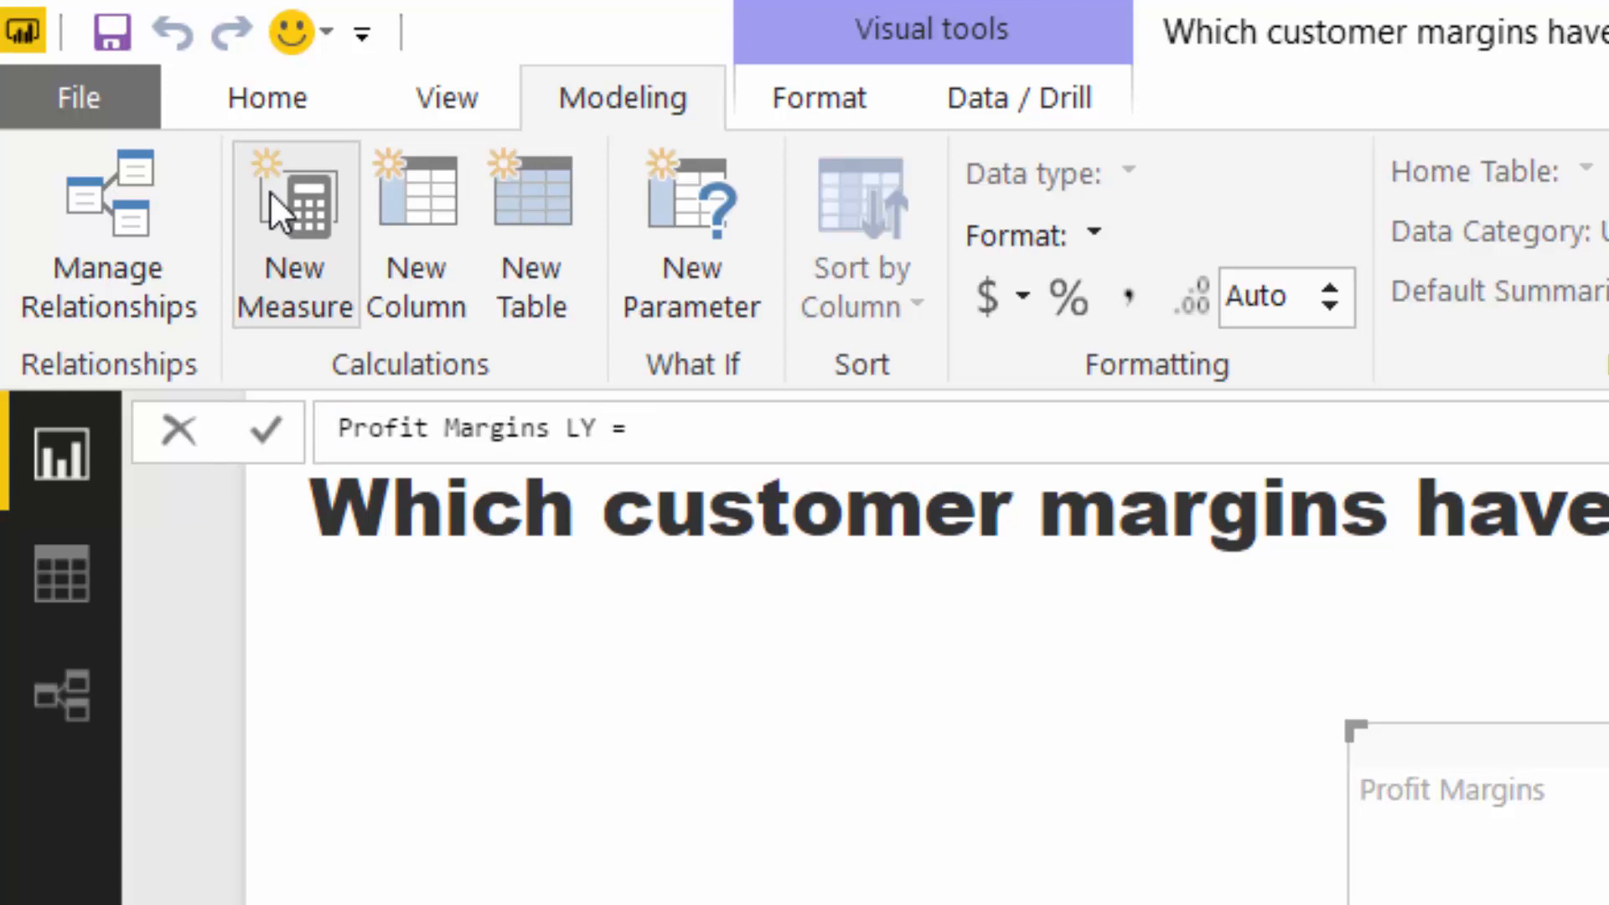
{"action": "type", "text": "CALCULATE( Prof"}
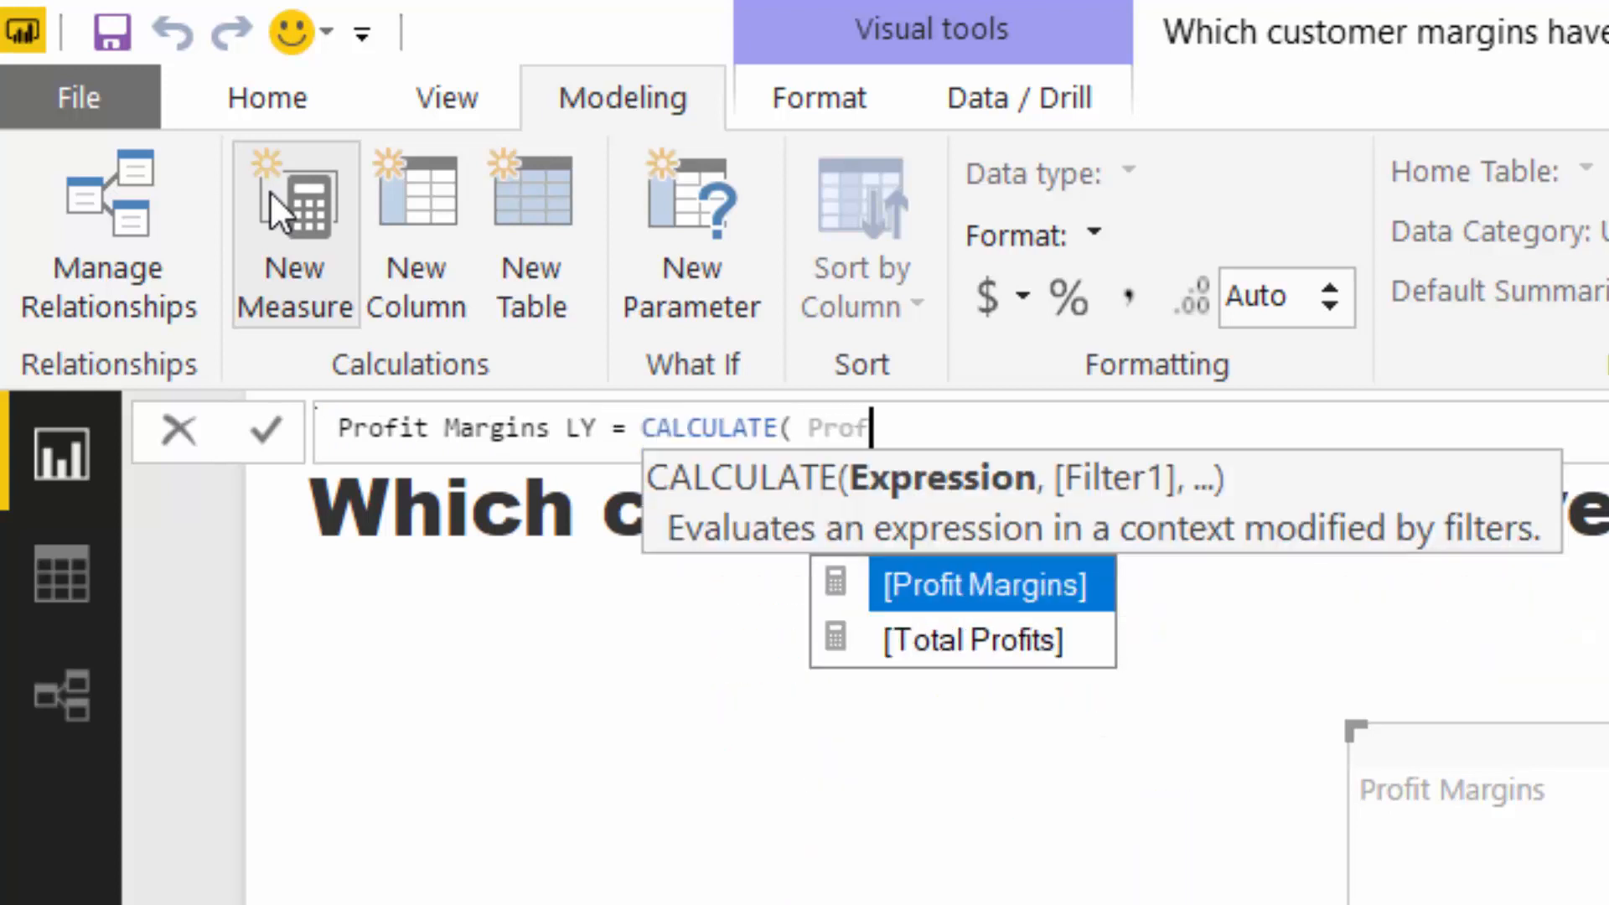
{"action": "key", "text": "Tab"}
Step: Complete the Profit Margins LY formula with SAMEPERIODLASTYEAR( Dates[Date] ) as the filter
{"action": "type", "text": ", SAM"}
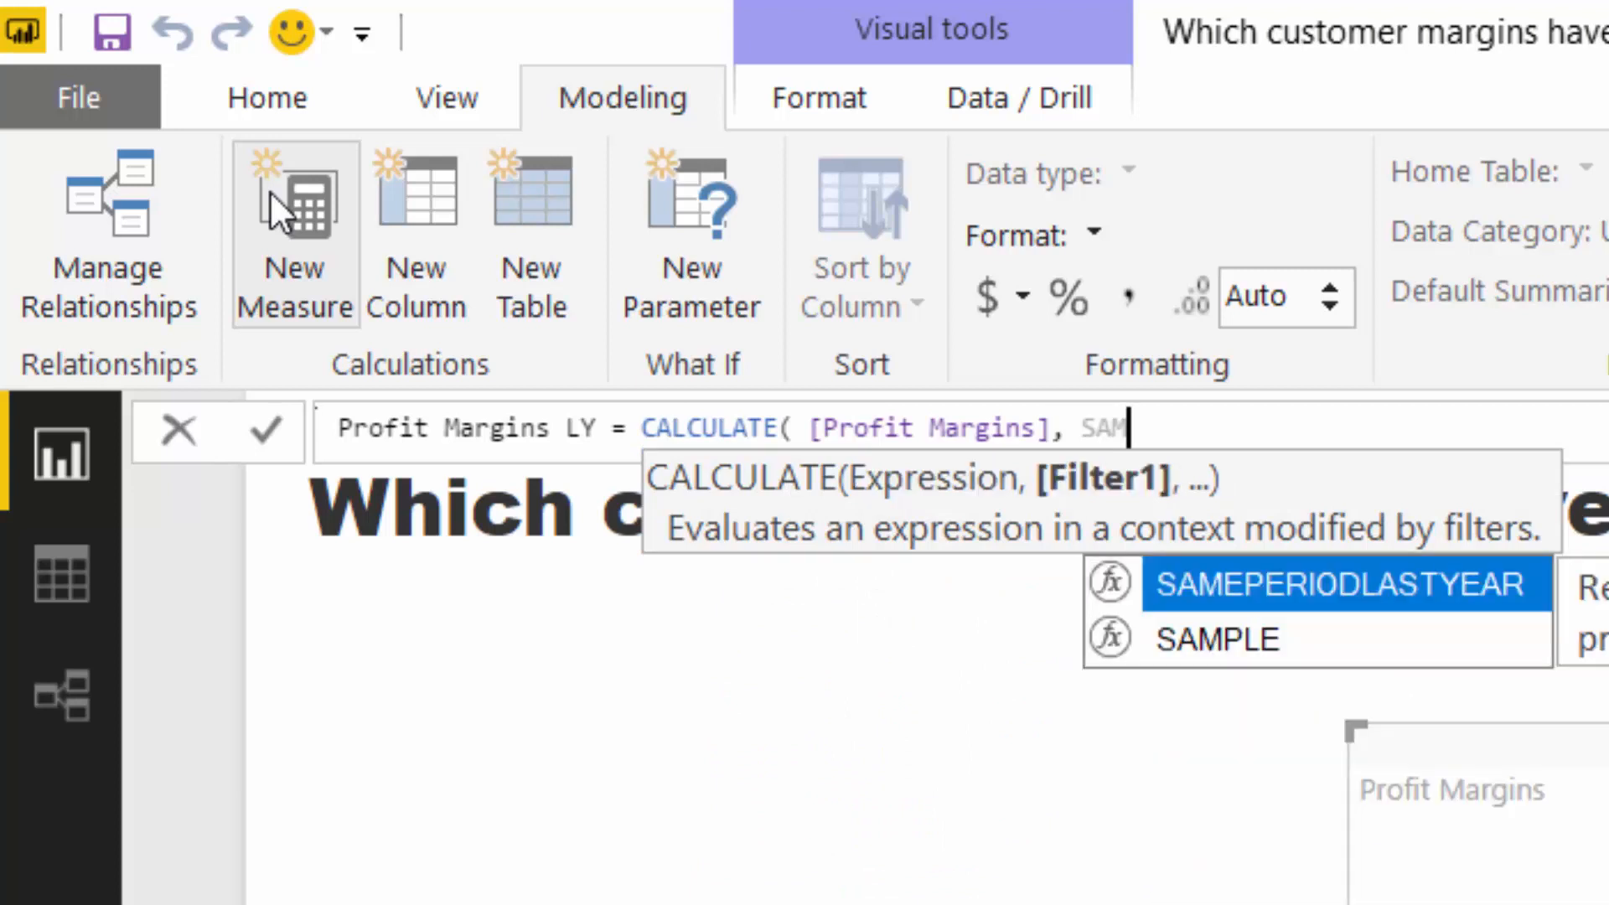
{"action": "key", "text": "Tab"}
{"action": "type", "text": "Dat"}
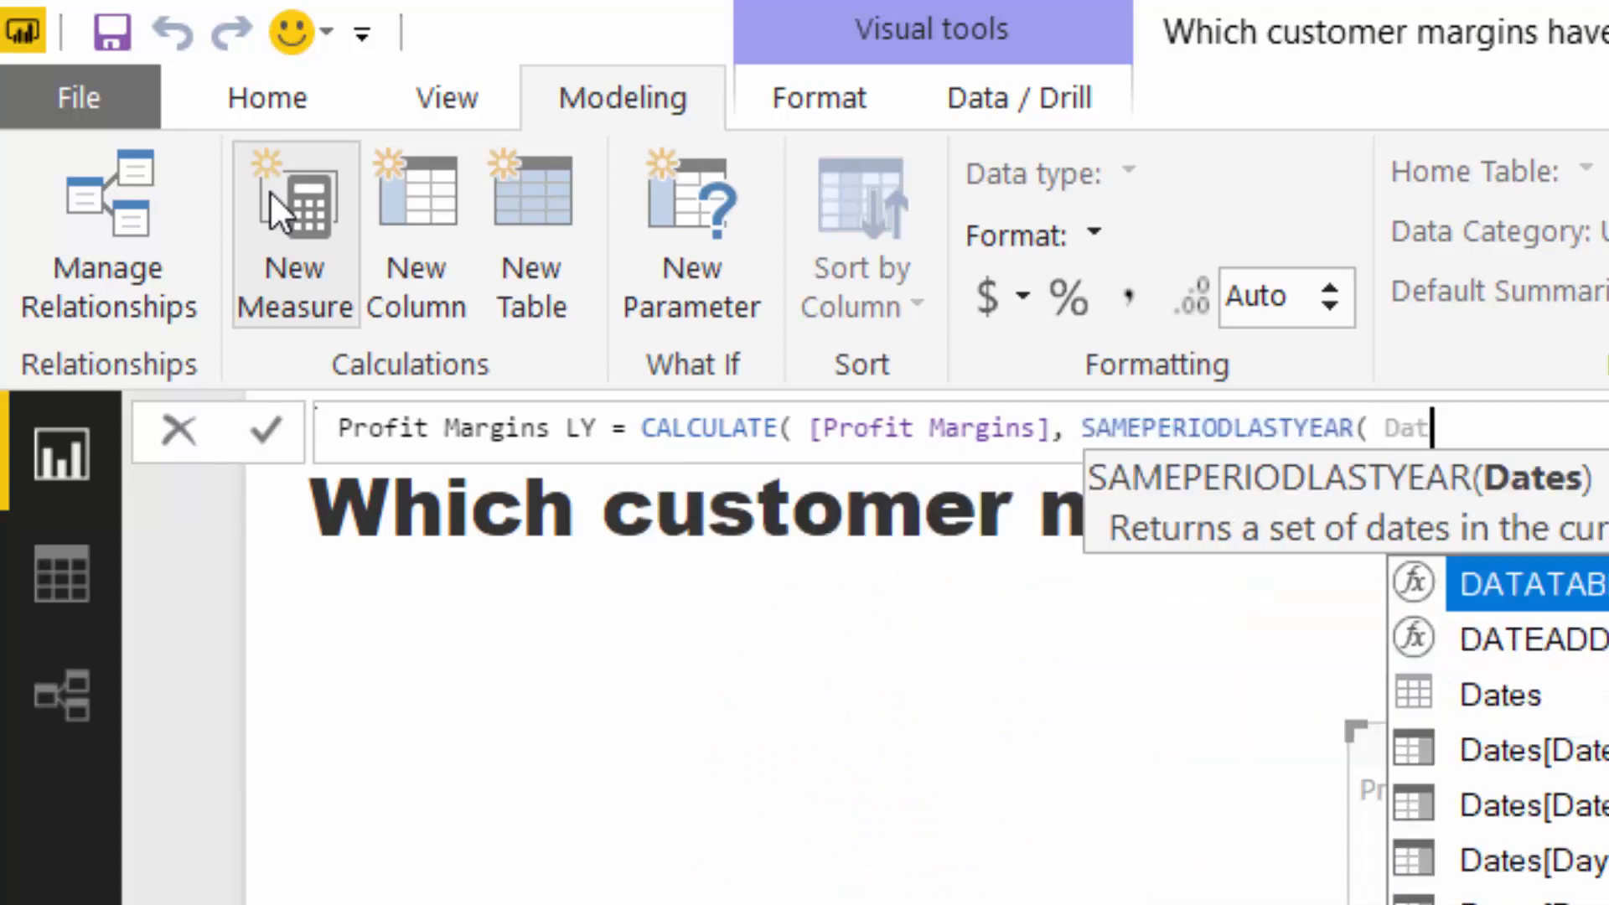
{"action": "key", "text": "Down"}
{"action": "key", "text": "Down"}
{"action": "key", "text": "Down"}
{"action": "key", "text": "Tab"}
{"action": "type", "text": ") "}
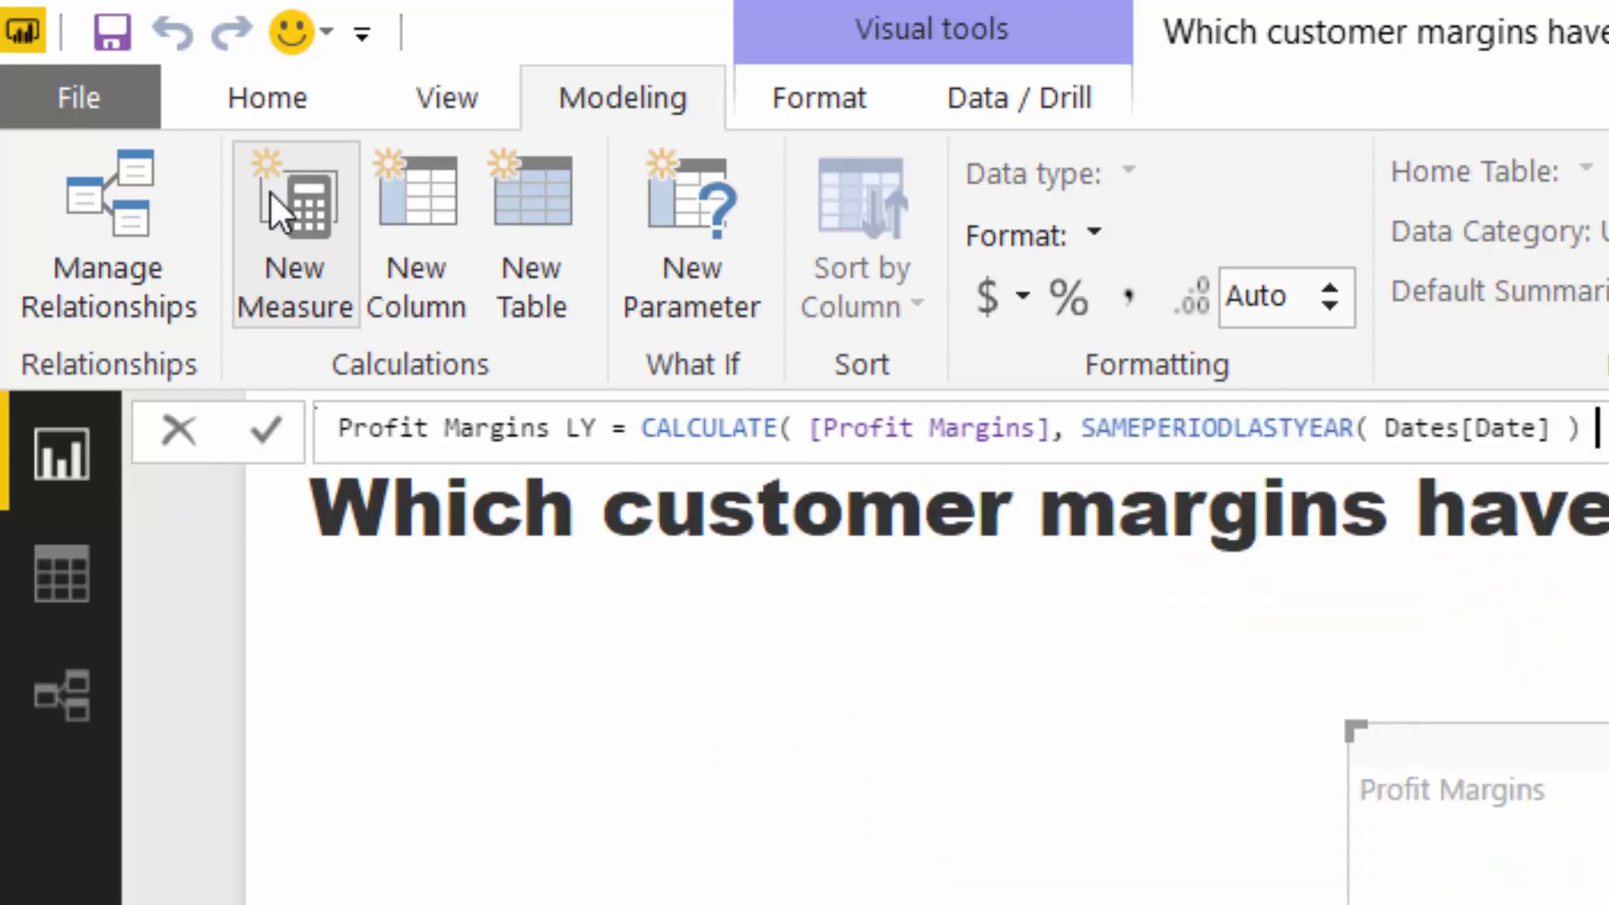
{"action": "type", "text": ")"}
{"action": "key", "text": "Return"}
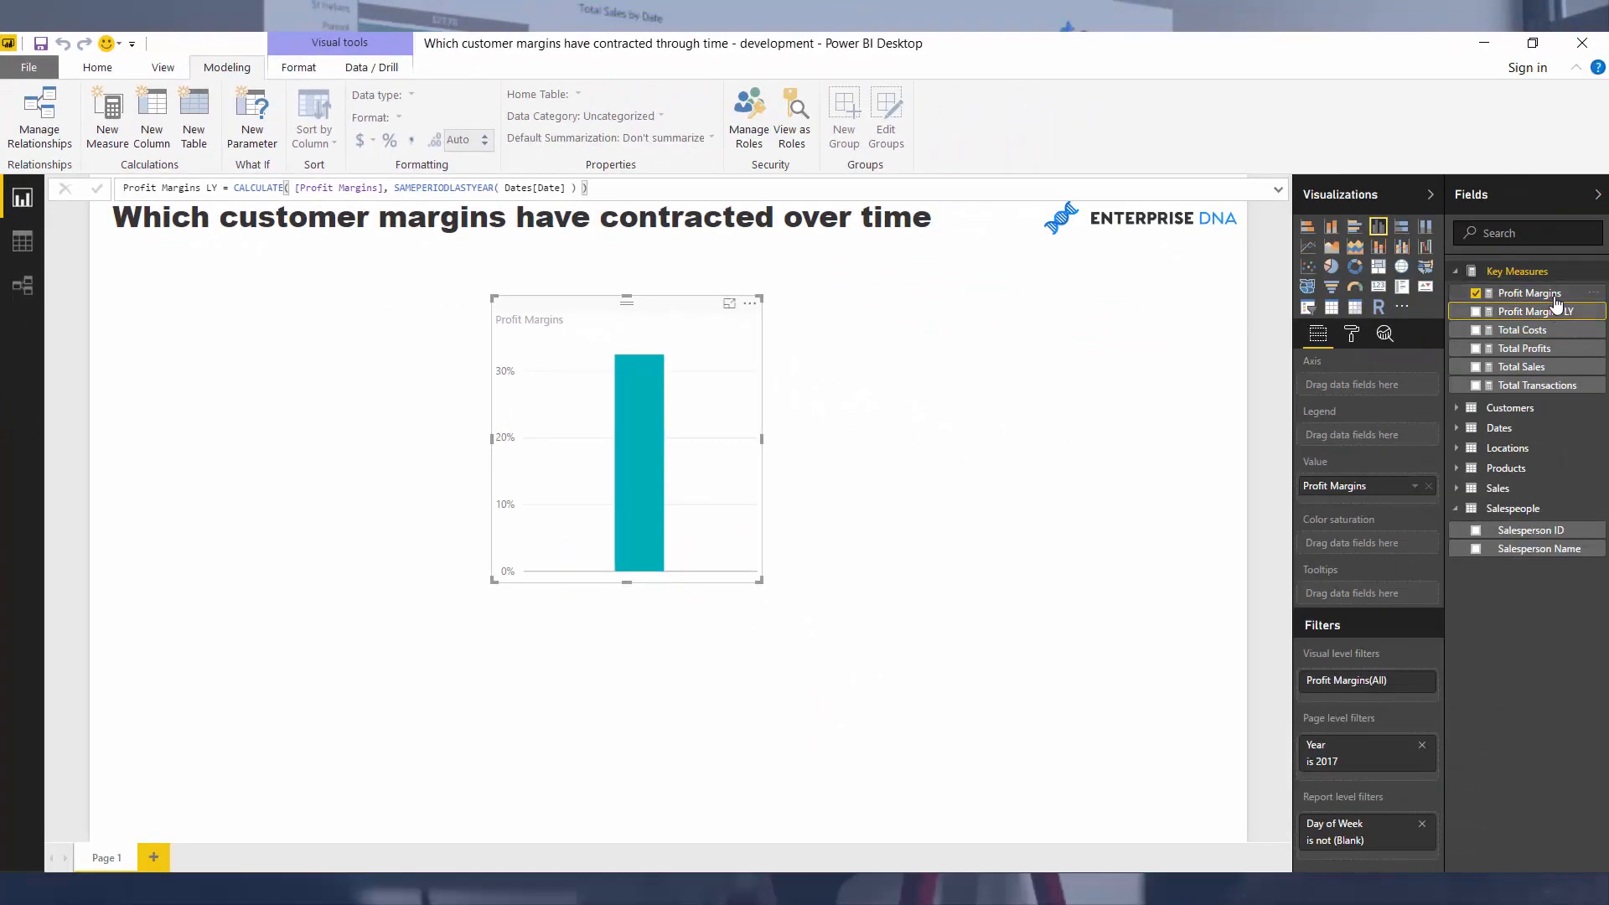
Step: Format Profit Margins LY as a percentage and show it in a column chart beside the Profit Margins chart
{"action": "left_click", "coordinate": [1554, 310]}
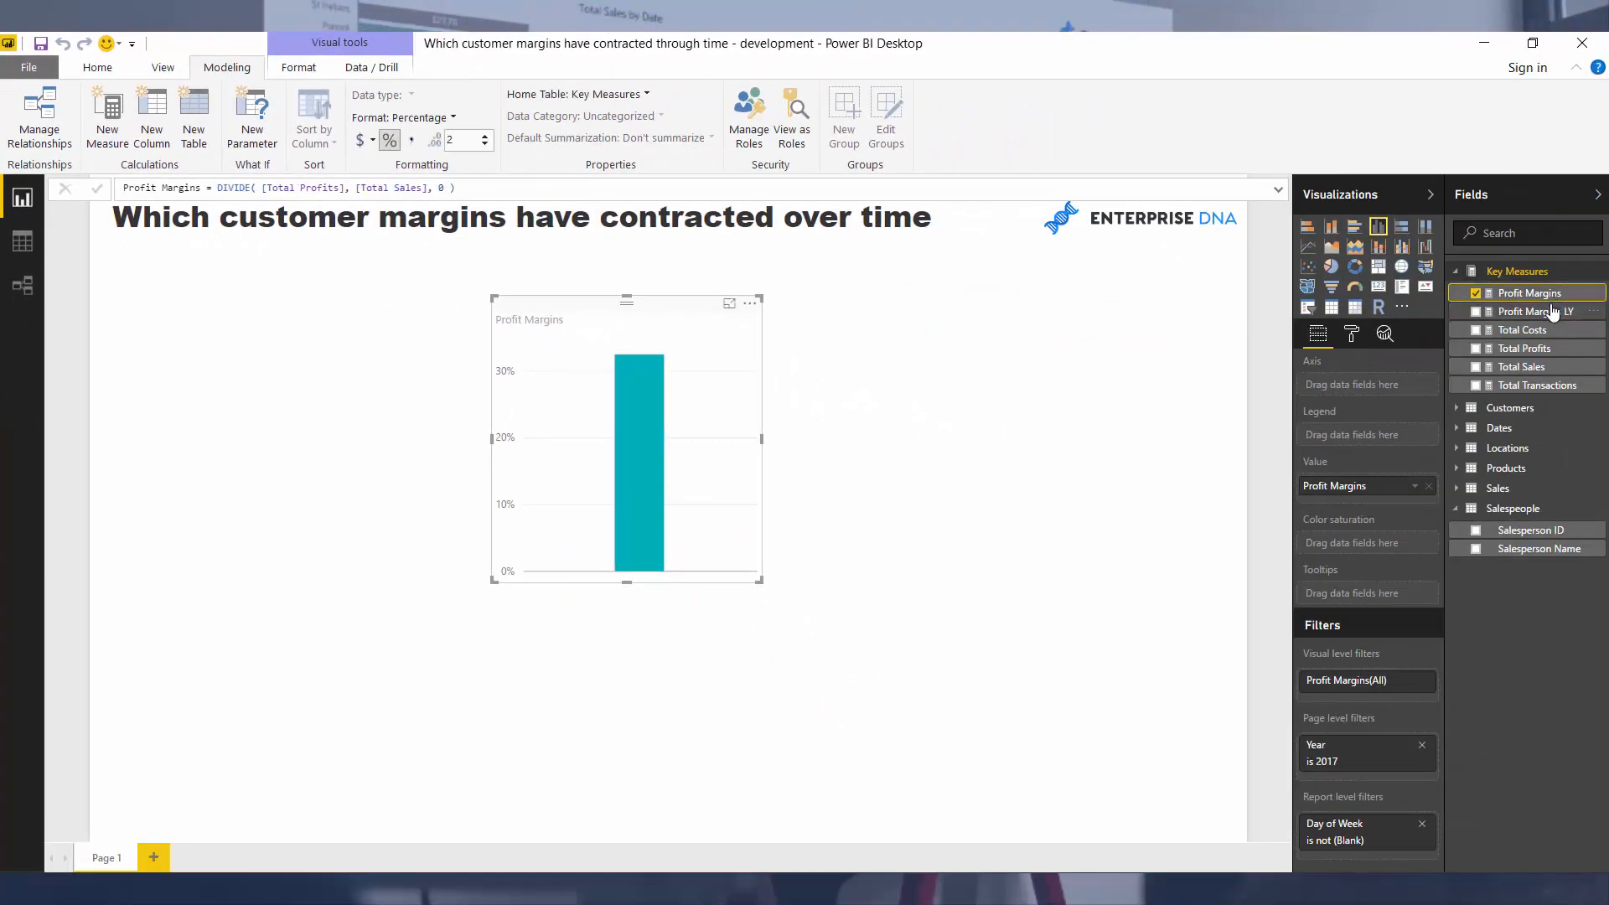
{"action": "left_click", "coordinate": [389, 141]}
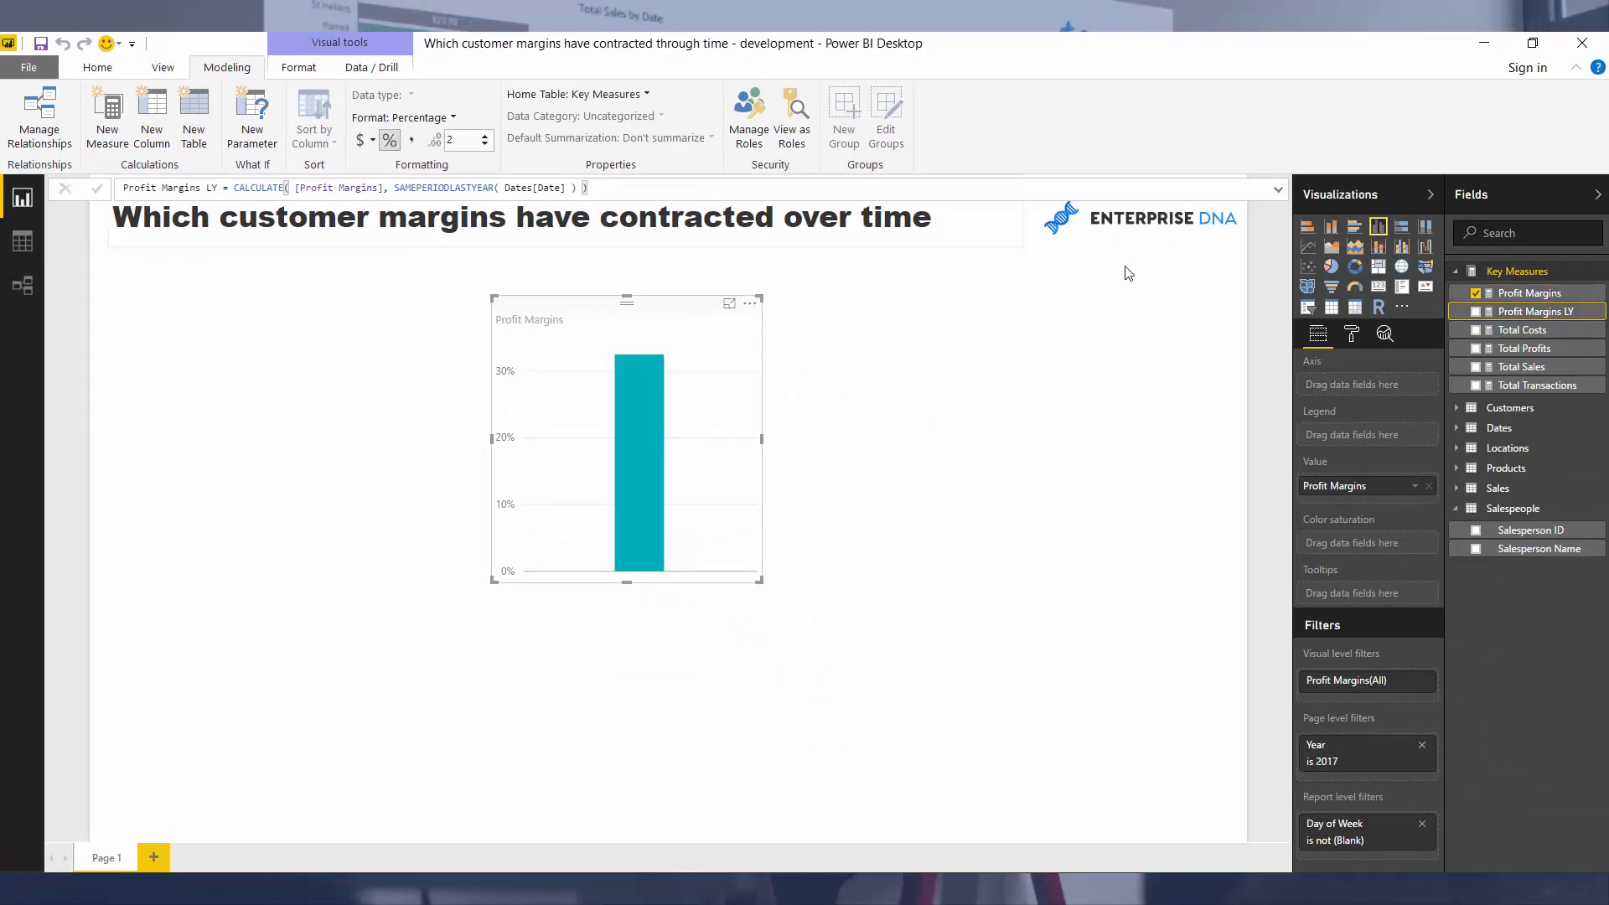
{"action": "left_click", "coordinate": [903, 453]}
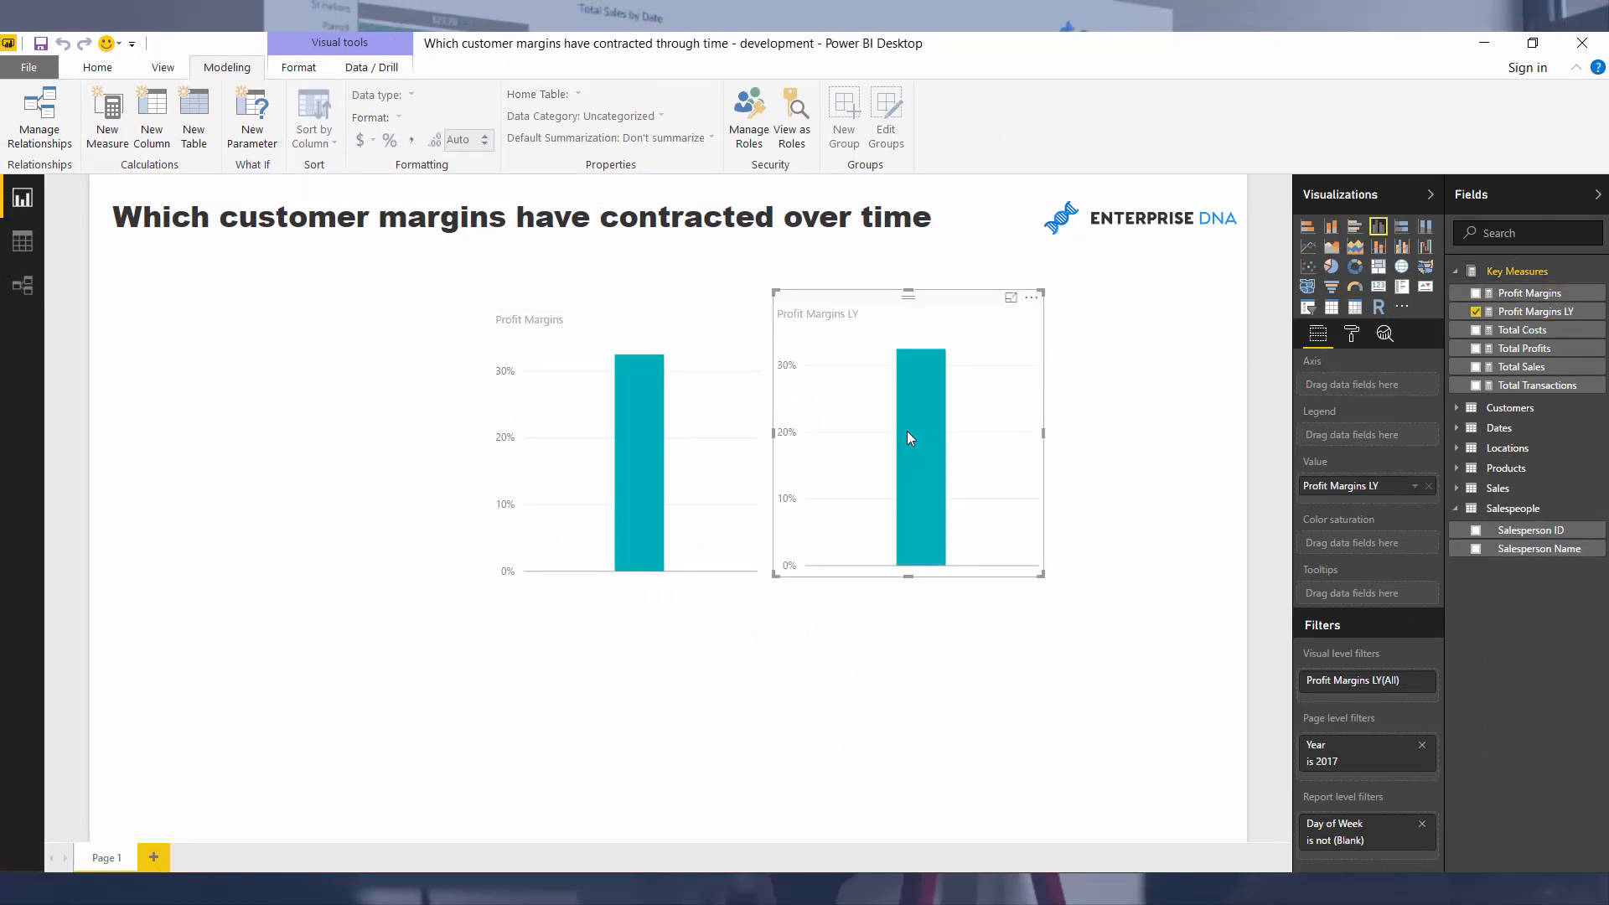
{"action": "mouse_move", "coordinate": [907, 432]}
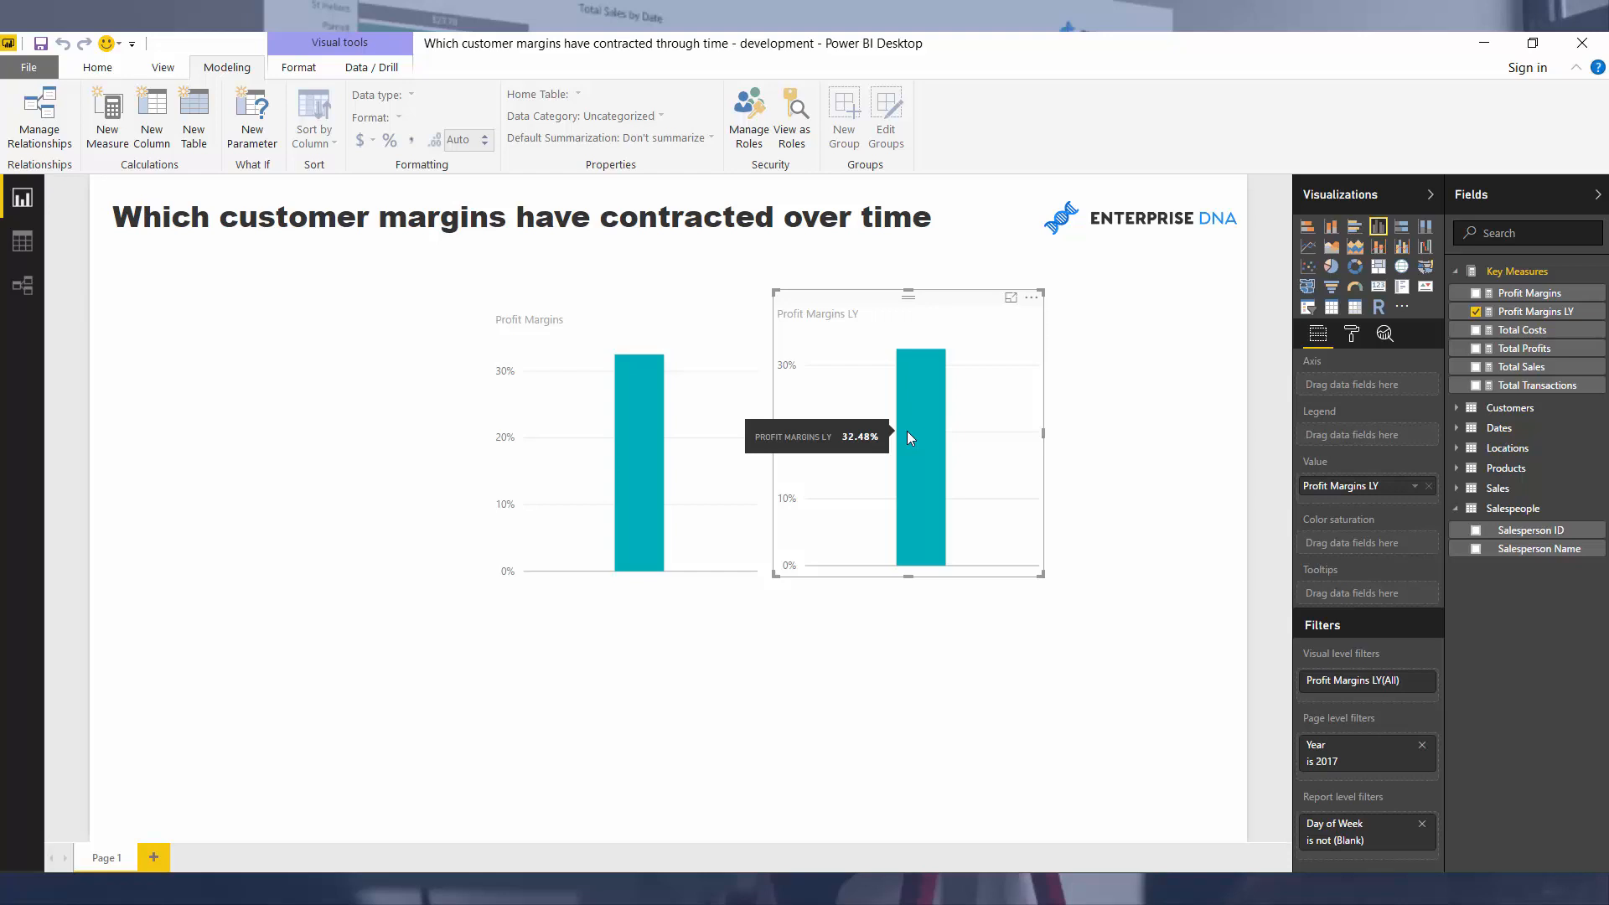
Step: Start another measure in Key Measures named Margin Change, with [Profit Margins] as the first term of its formula
{"action": "left_click", "coordinate": [1509, 315]}
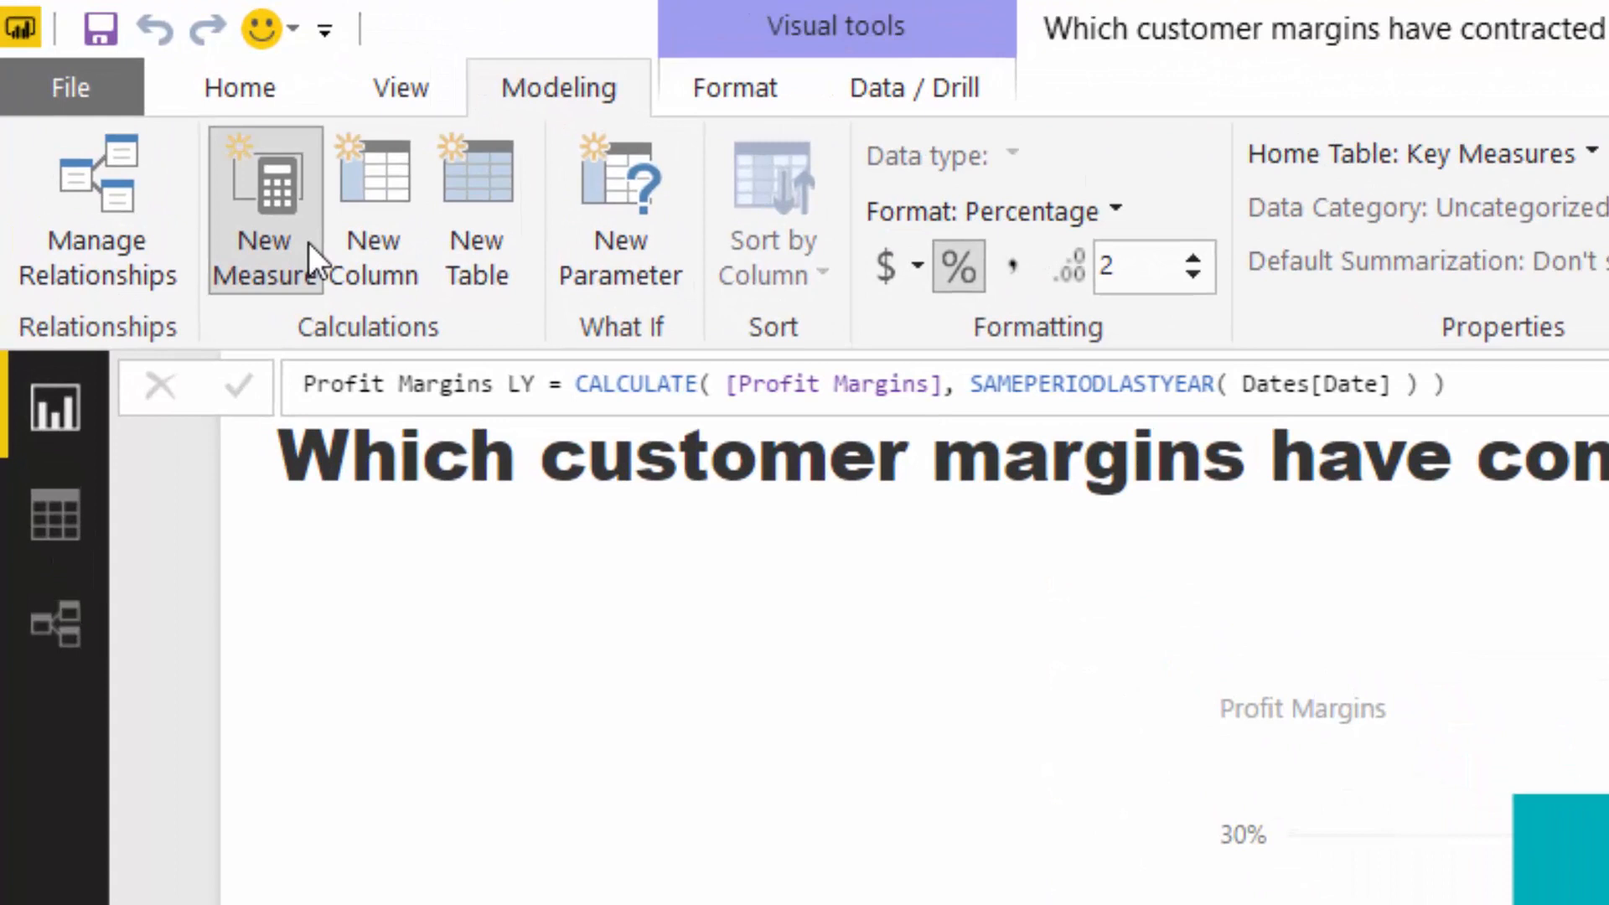
{"action": "left_click", "coordinate": [125, 130]}
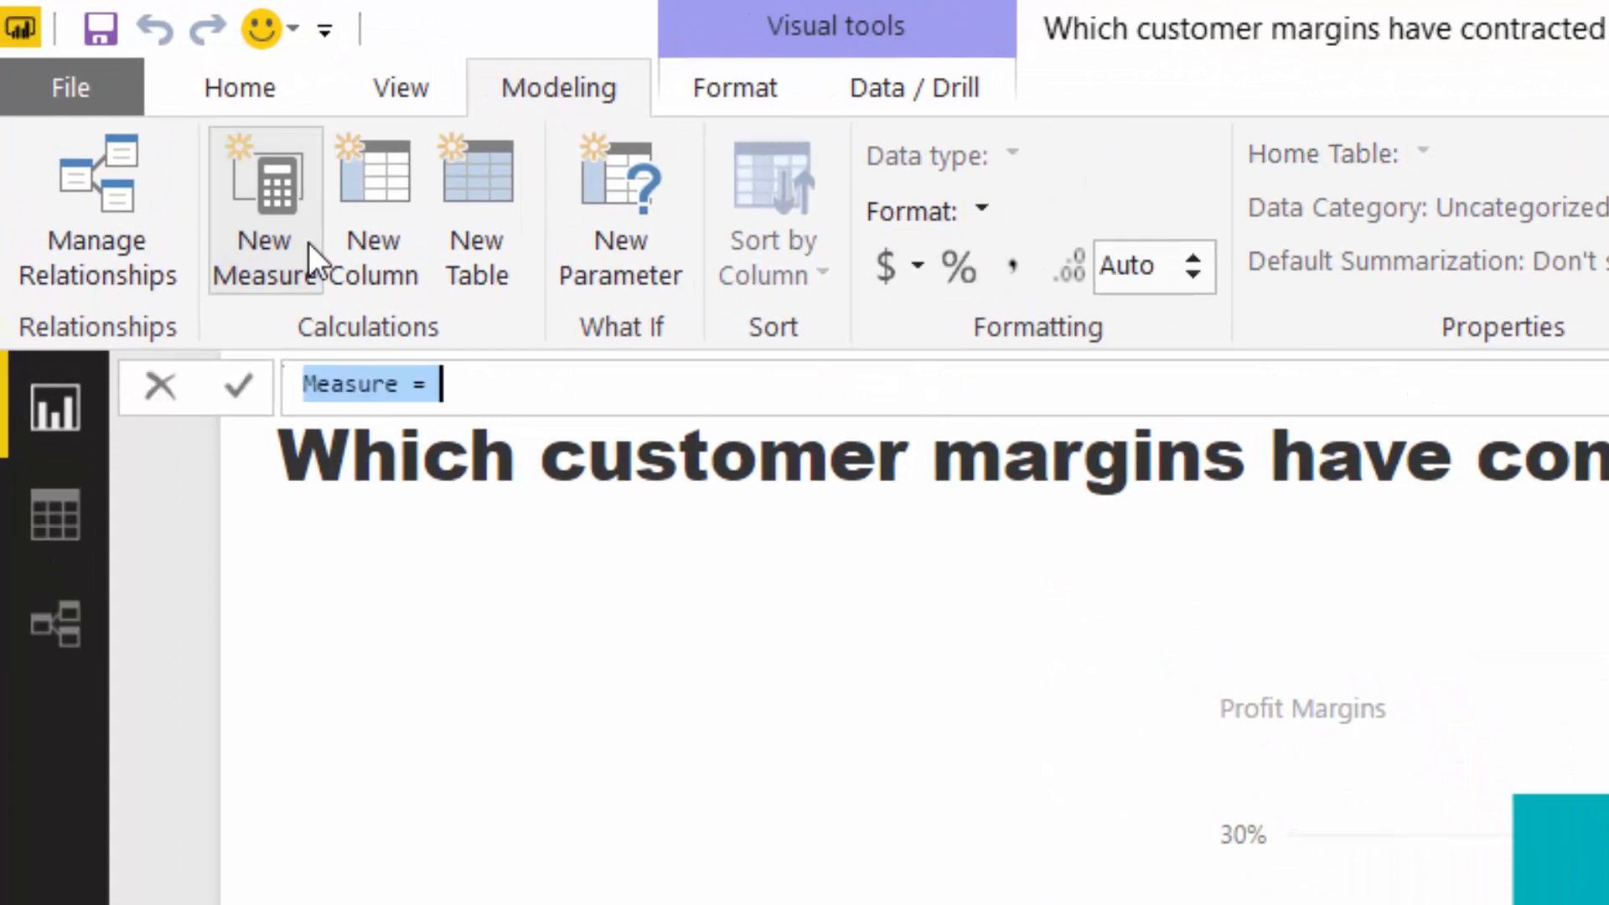
{"action": "type", "text": "Margin "}
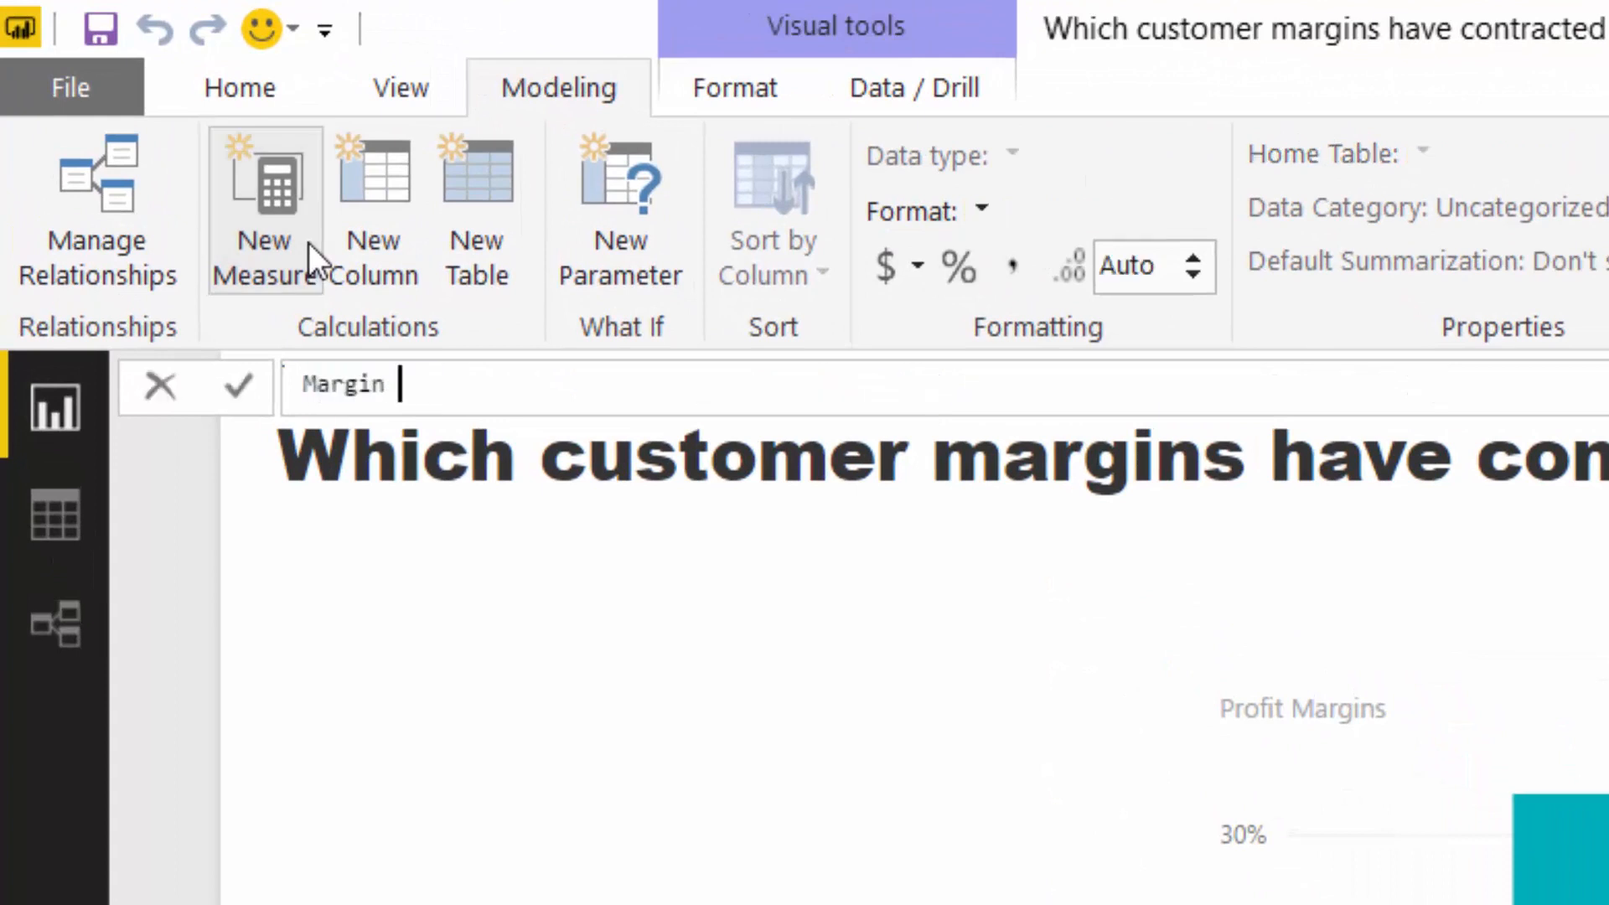
{"action": "type", "text": "Change = "}
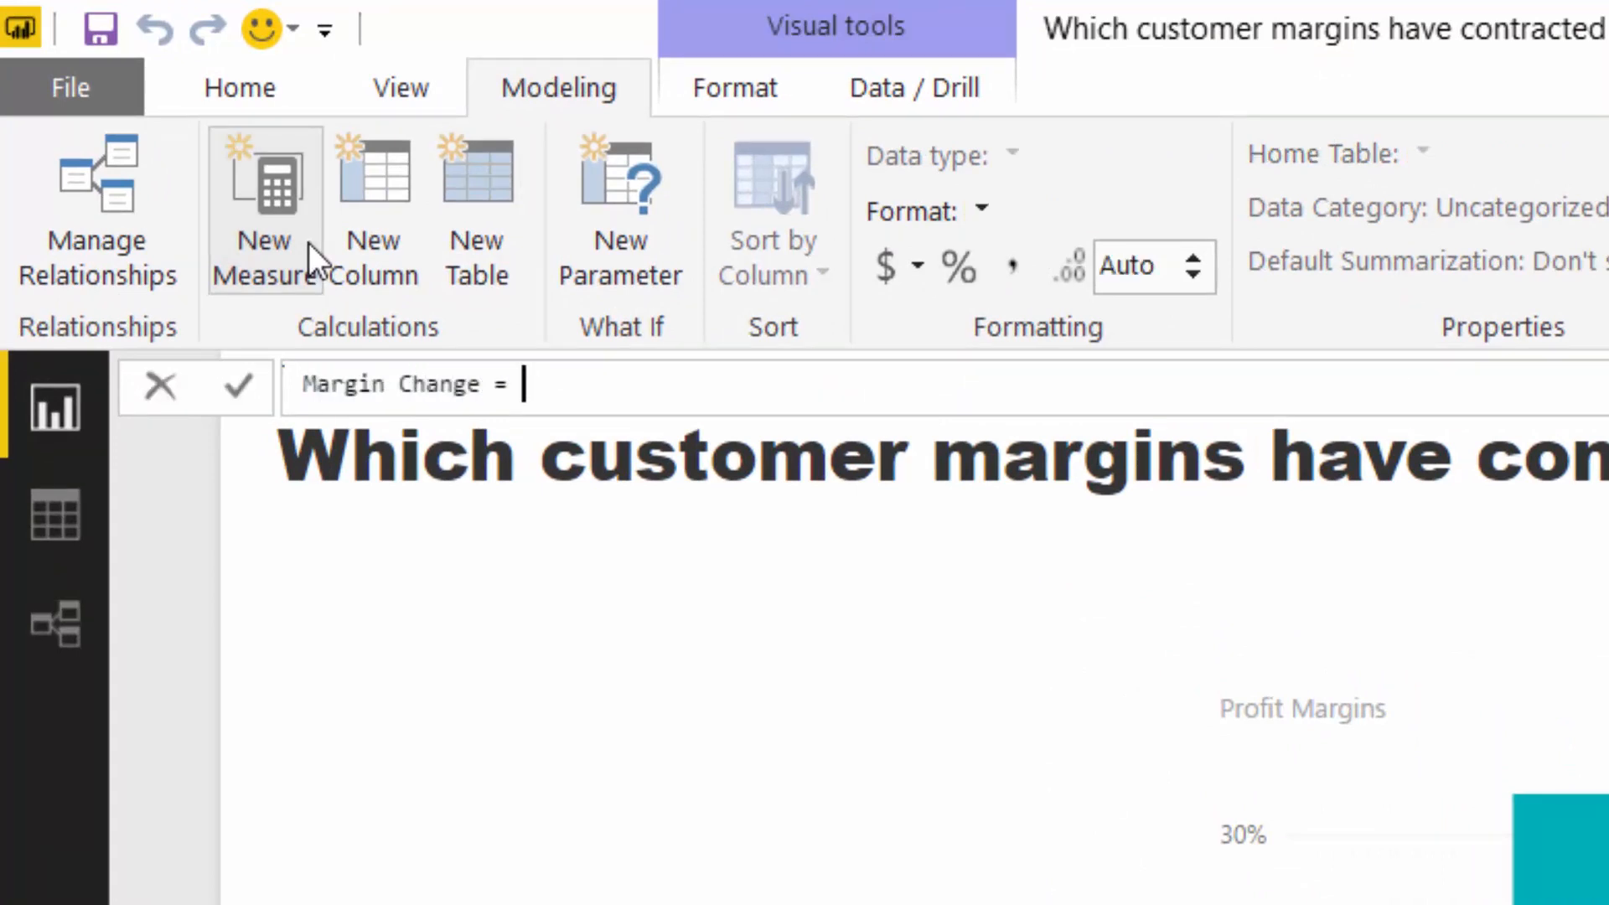
{"action": "type", "text": "[P"}
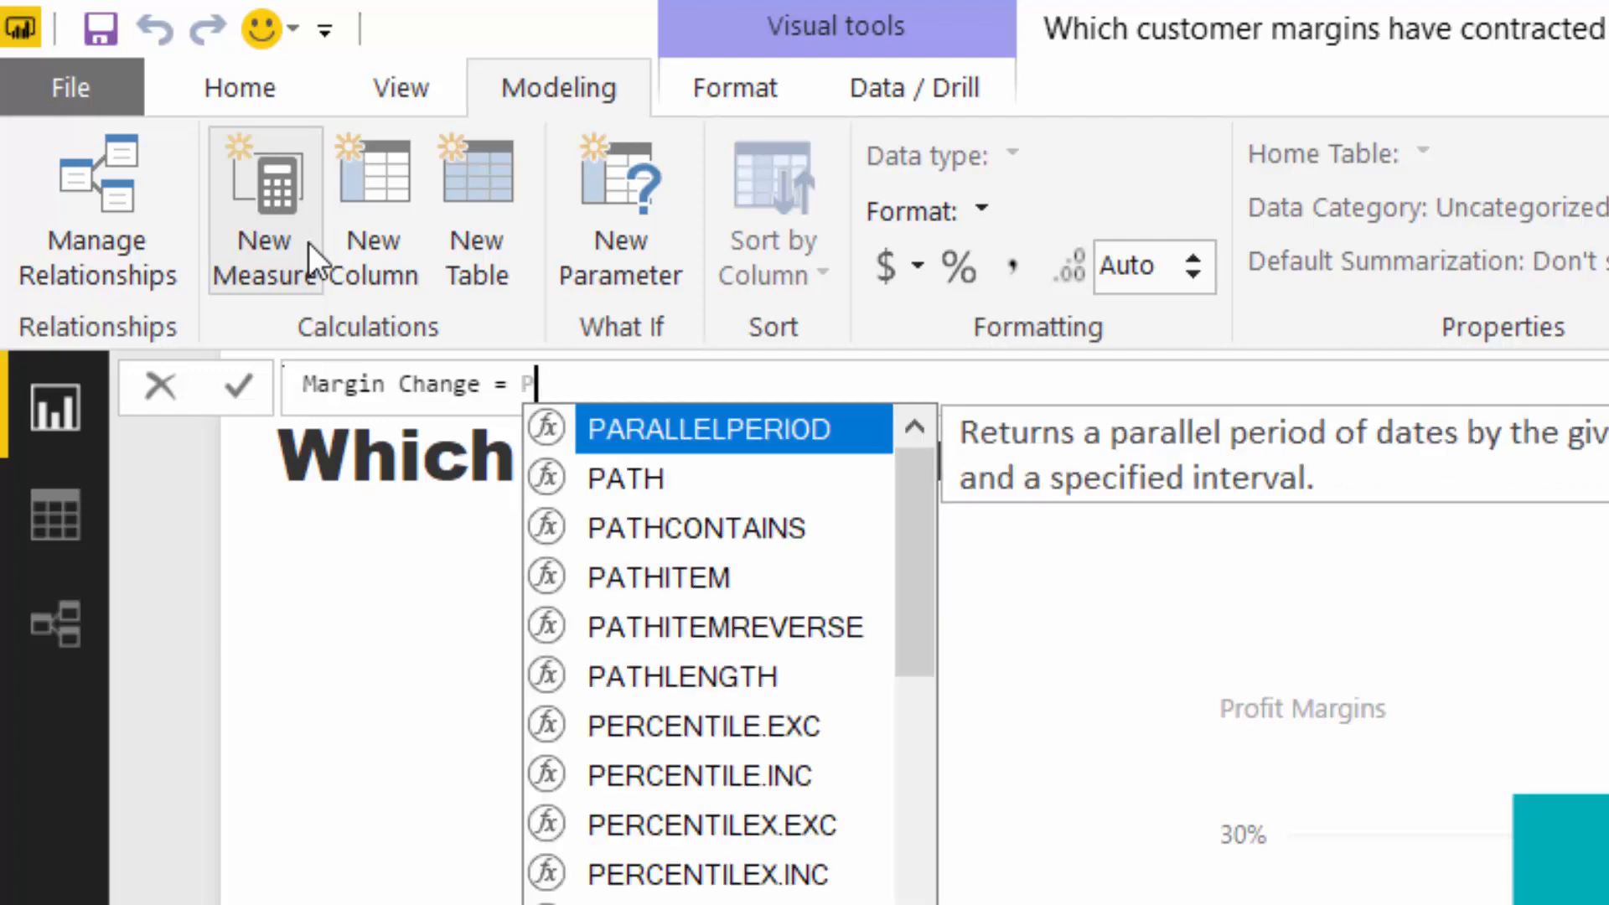
{"action": "type", "text": "rof"}
{"action": "key", "text": "Tab"}
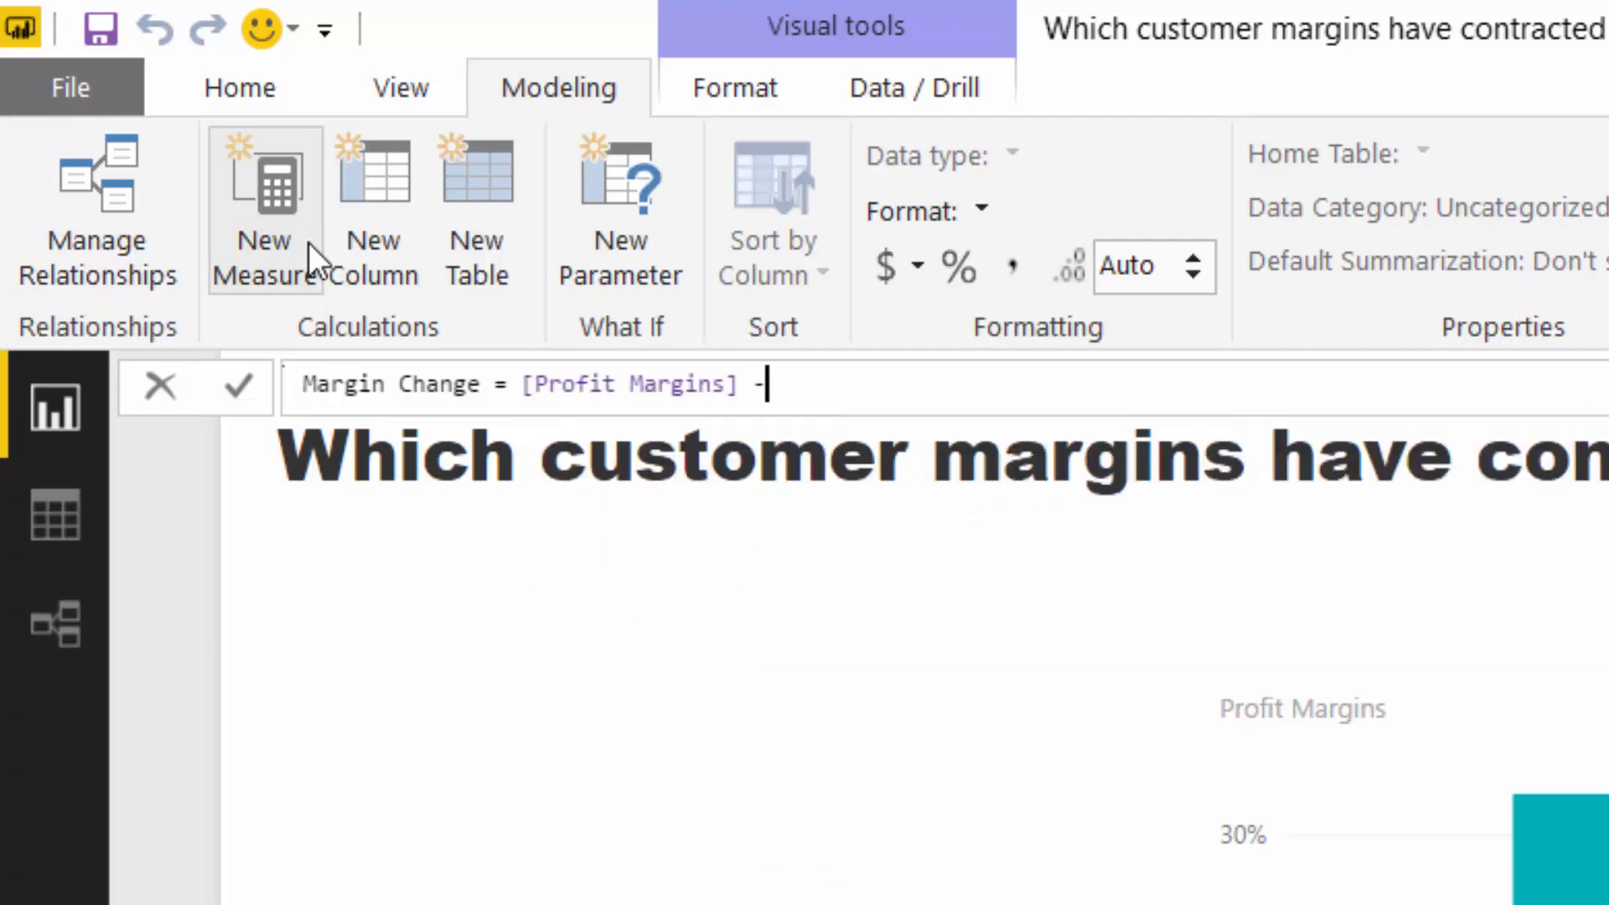
Step: Subtract [Profit Margins LY] in the Margin Change formula and format the measure as a percentage
{"action": "type", "text": "- [Prof"}
{"action": "key", "text": "Down"}
{"action": "key", "text": "Tab"}
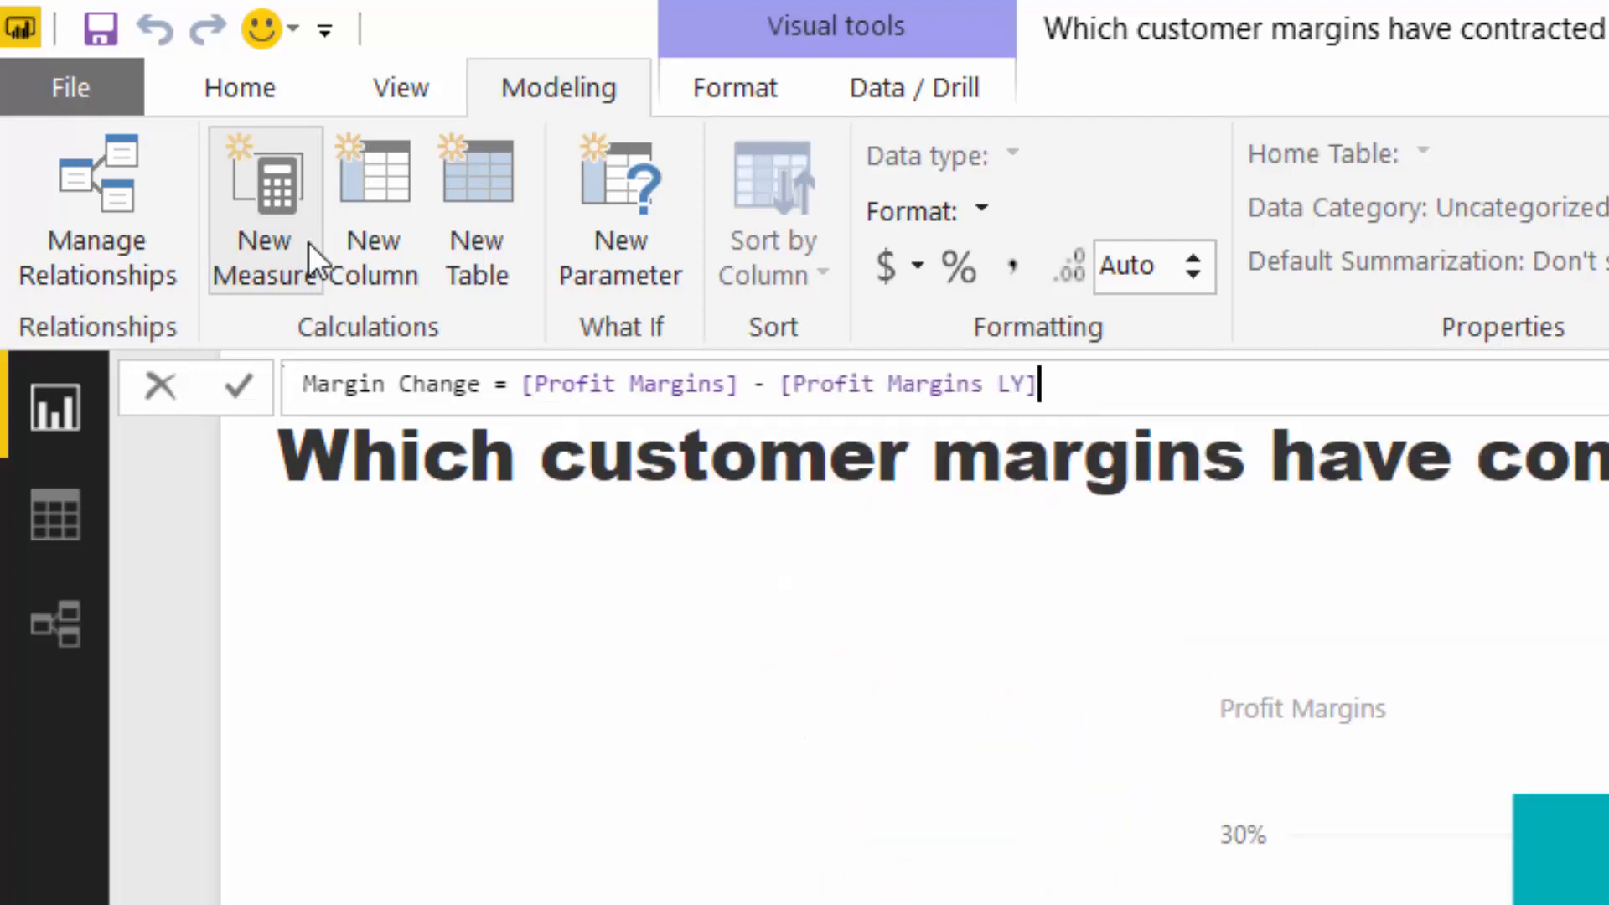
{"action": "key", "text": "Return"}
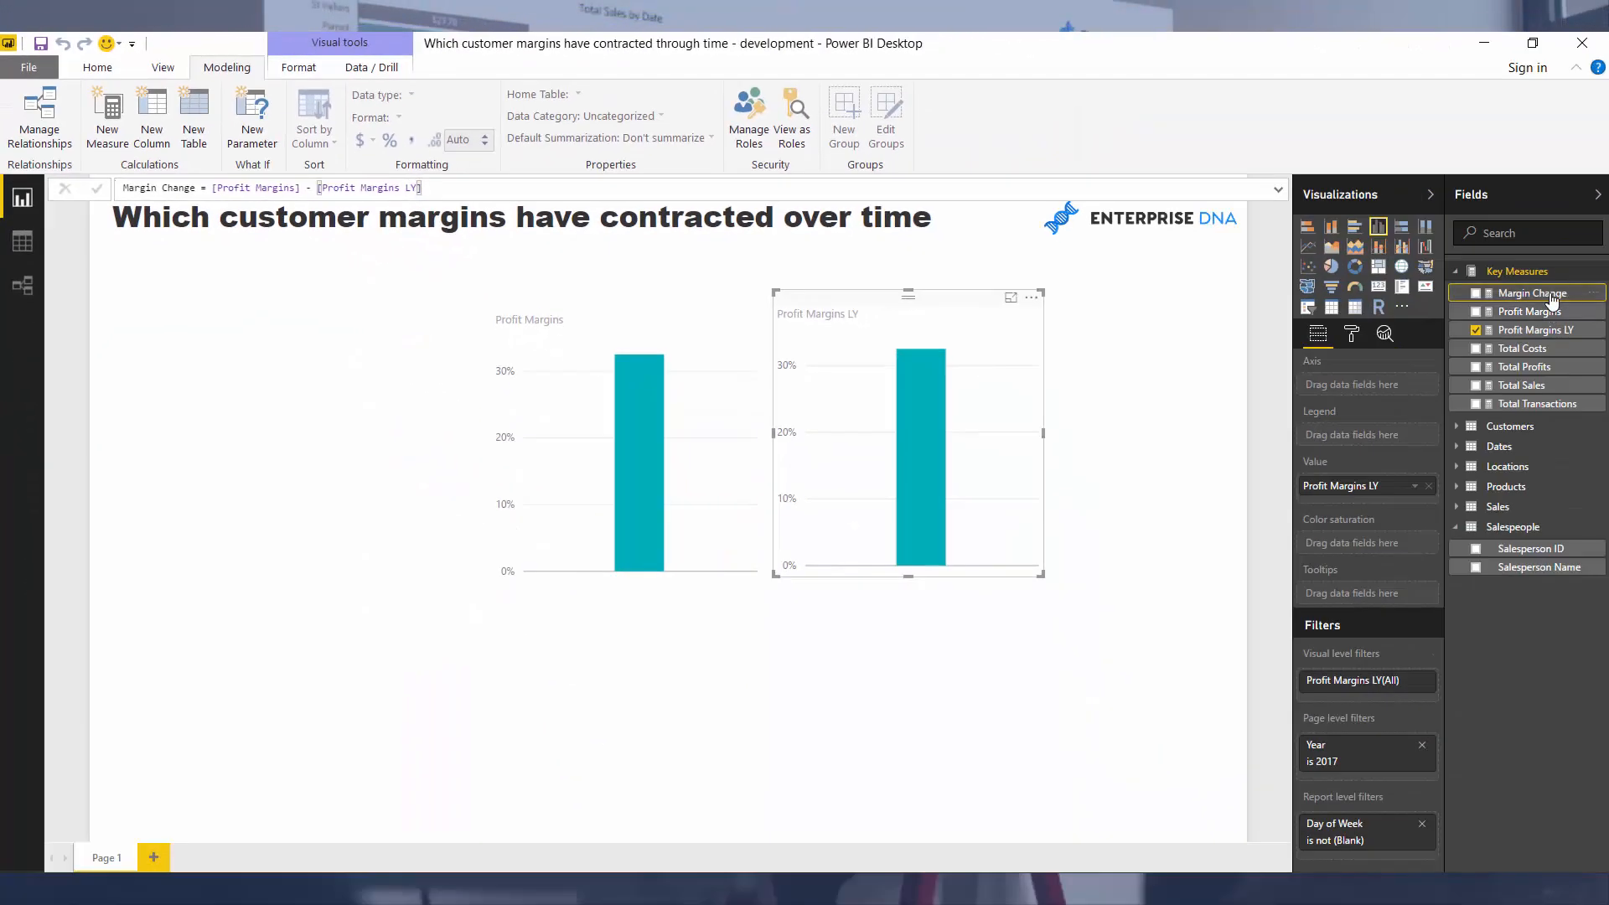
{"action": "left_click", "coordinate": [1542, 295]}
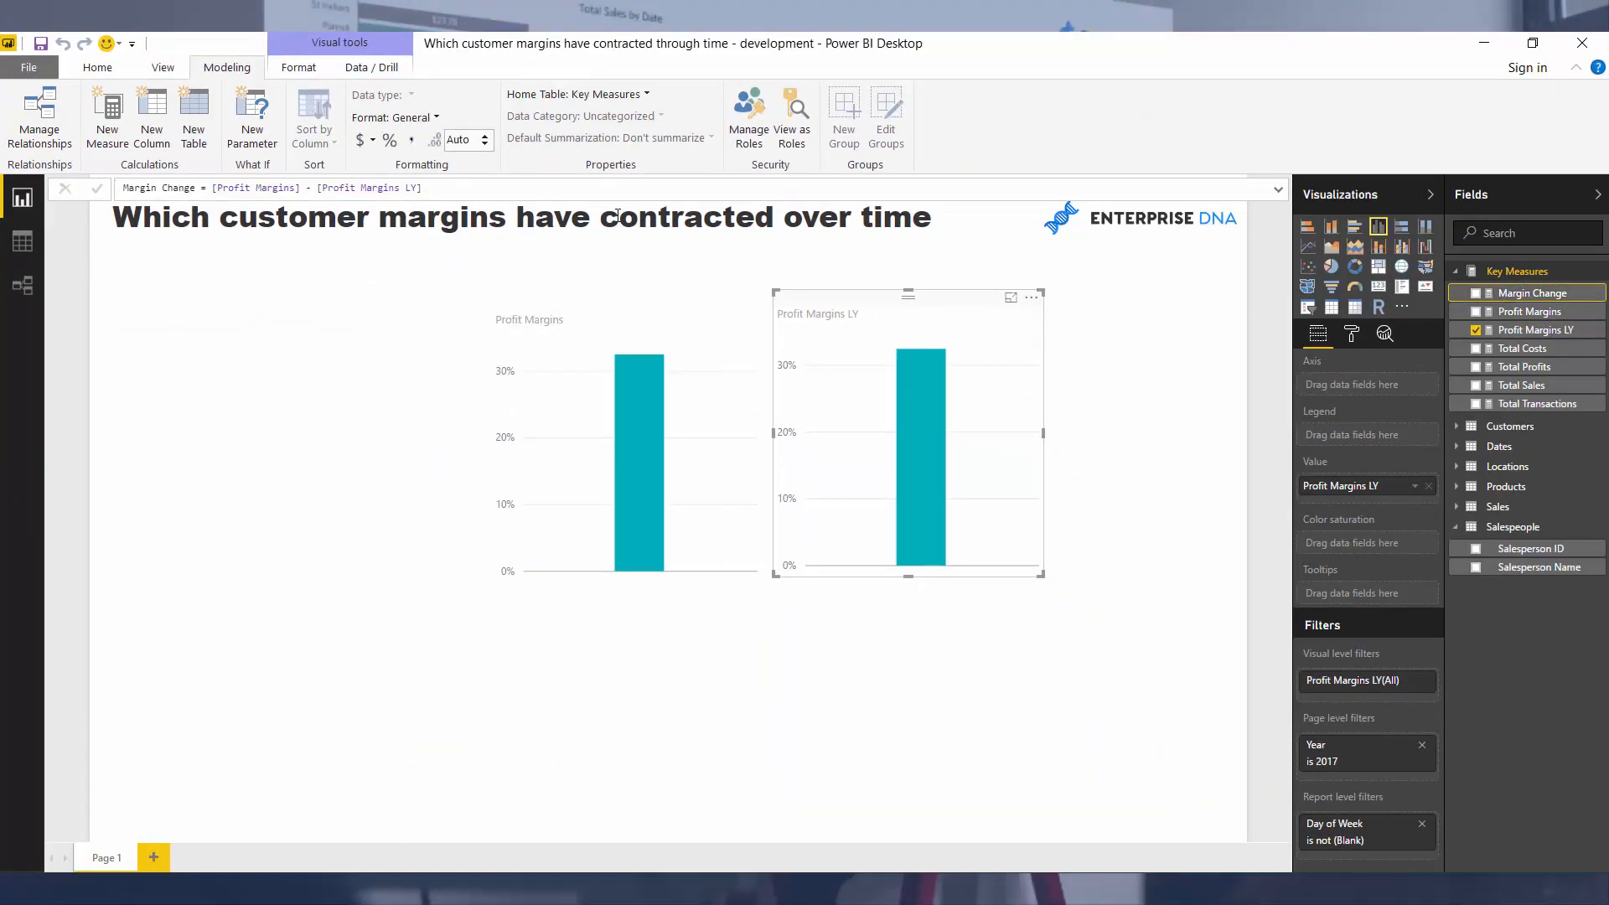
{"action": "left_click", "coordinate": [388, 140]}
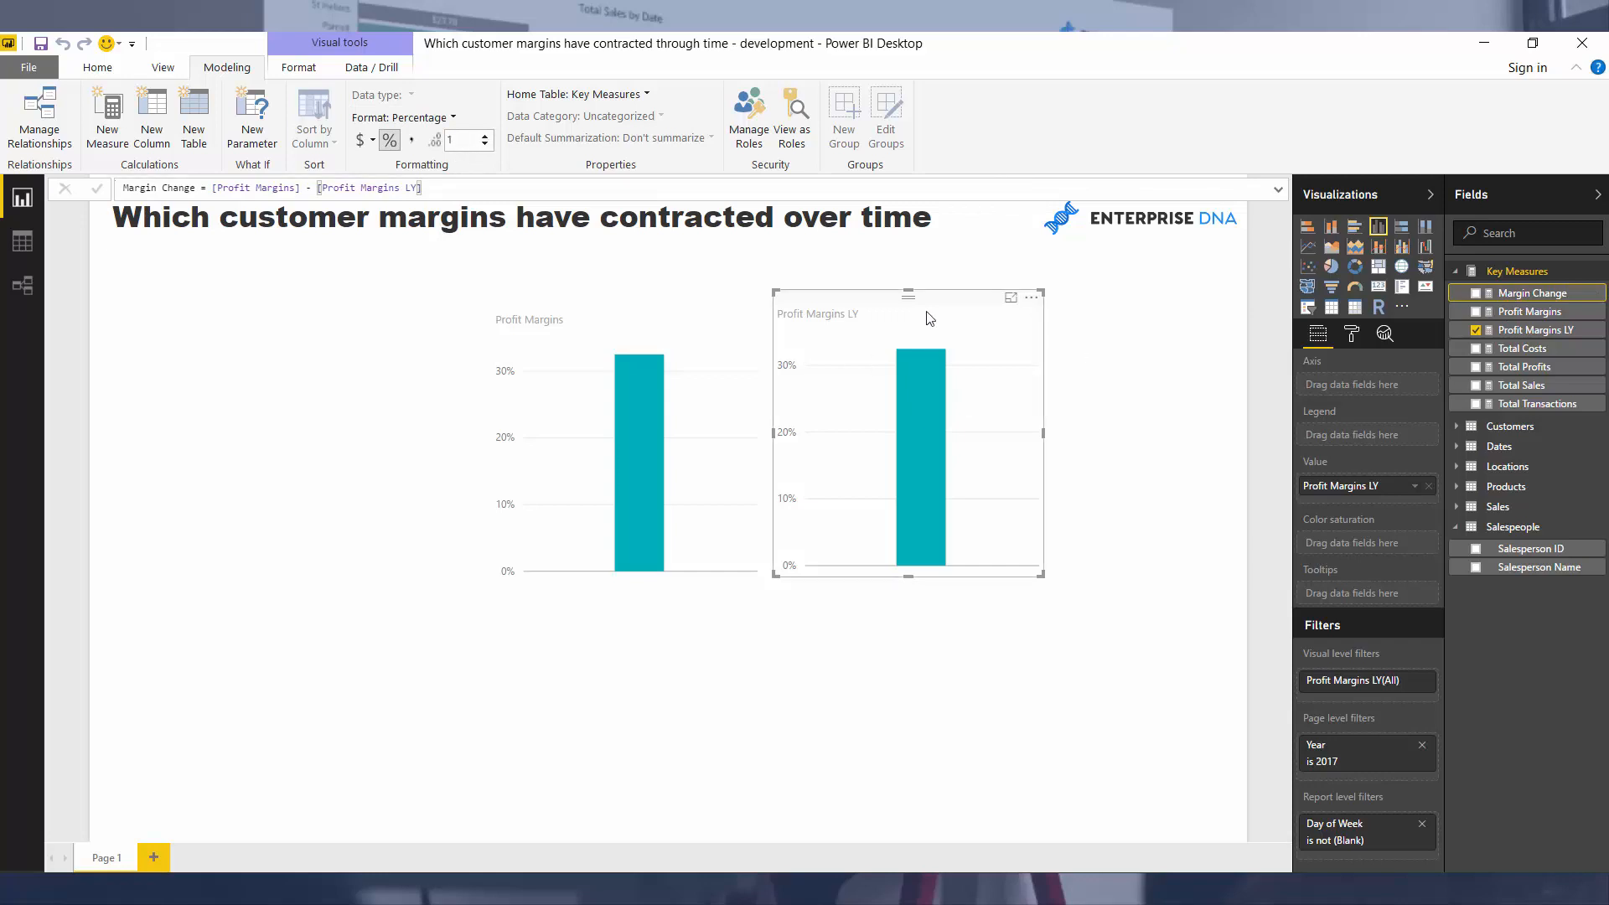
Step: Delete the Profit Margins LY and Profit Margins column charts from the page
{"action": "key", "text": "Delete"}
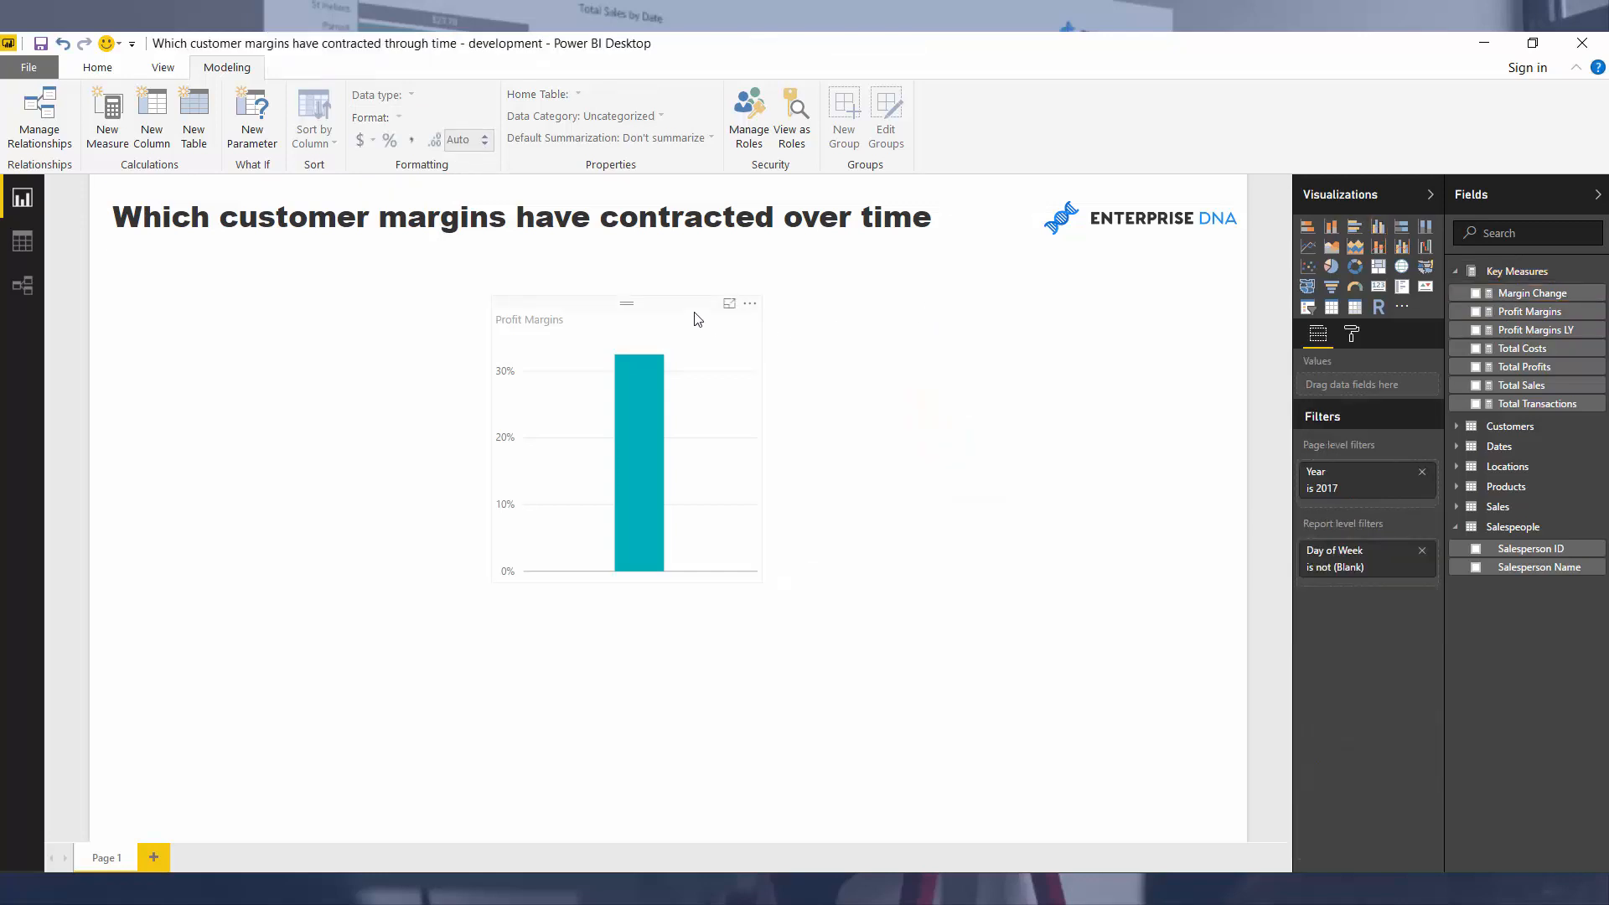
{"action": "left_click", "coordinate": [694, 318]}
{"action": "key", "text": "Delete"}
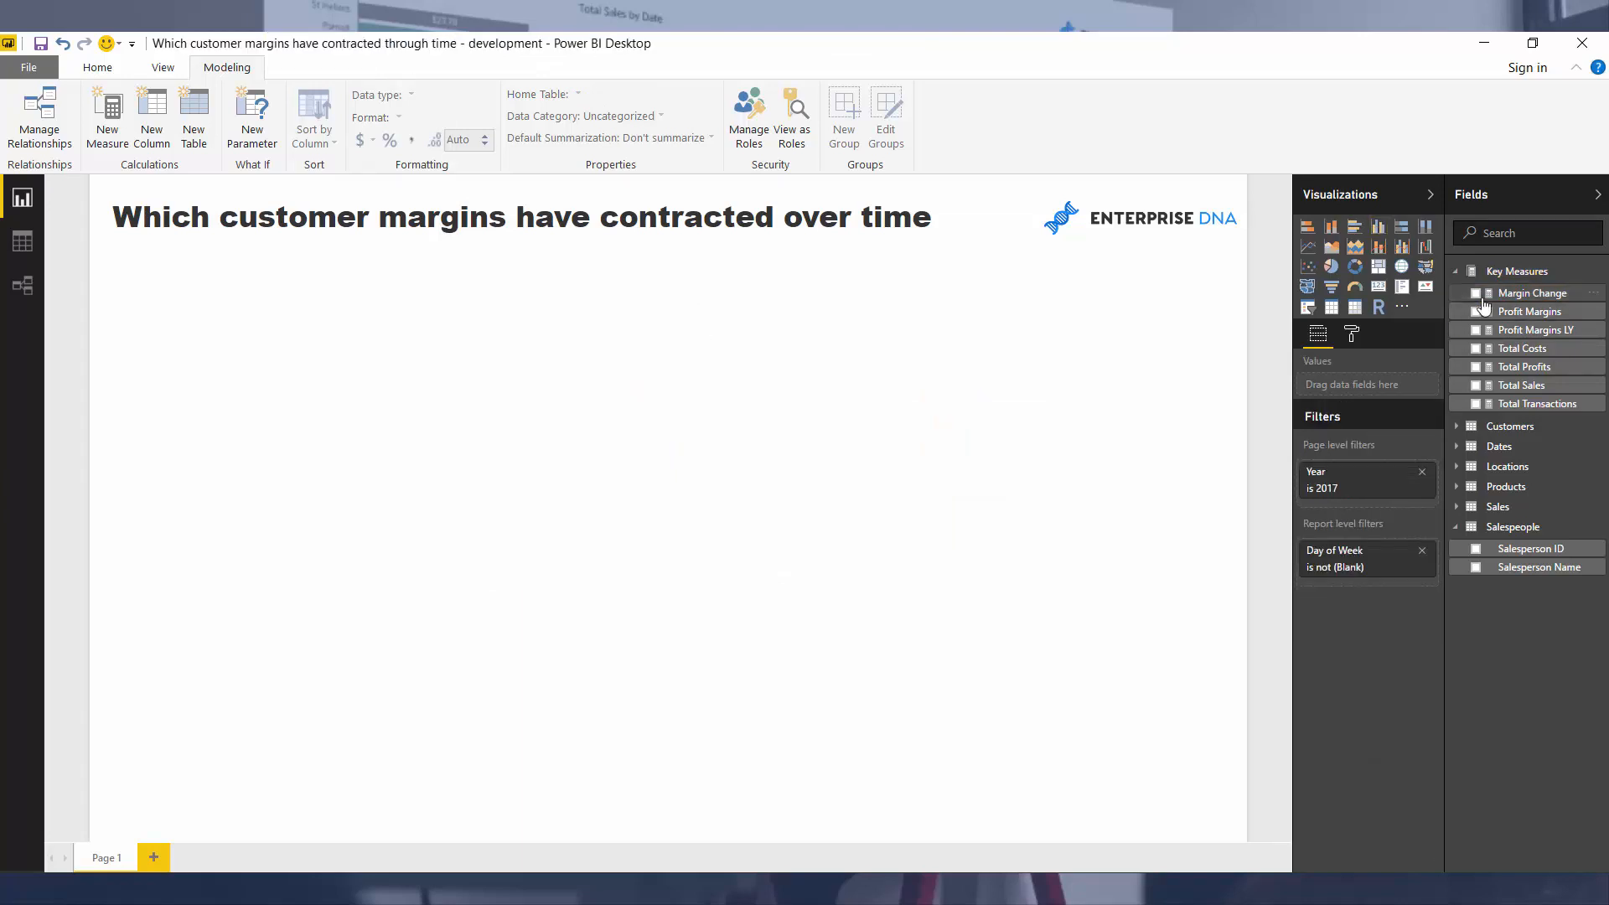
Step: Add an empty scatter chart, move it below the title and enlarge it across most of the page width
{"action": "left_click", "coordinate": [1307, 267]}
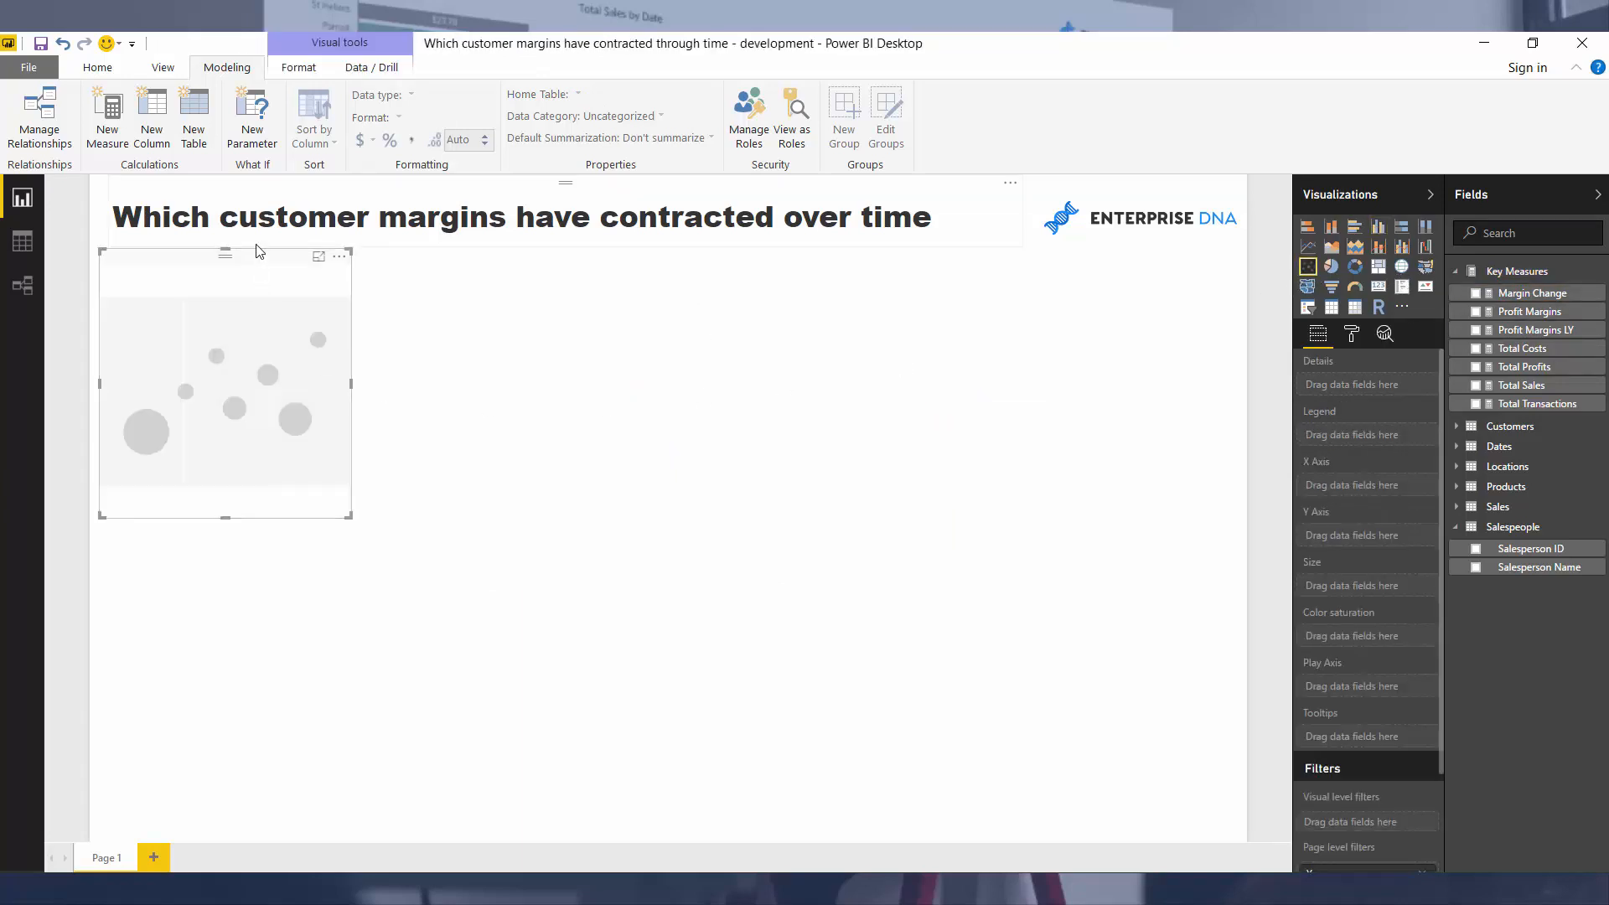
{"action": "left_click_drag", "start_coordinate": [263, 264], "coordinate": [515, 293]}
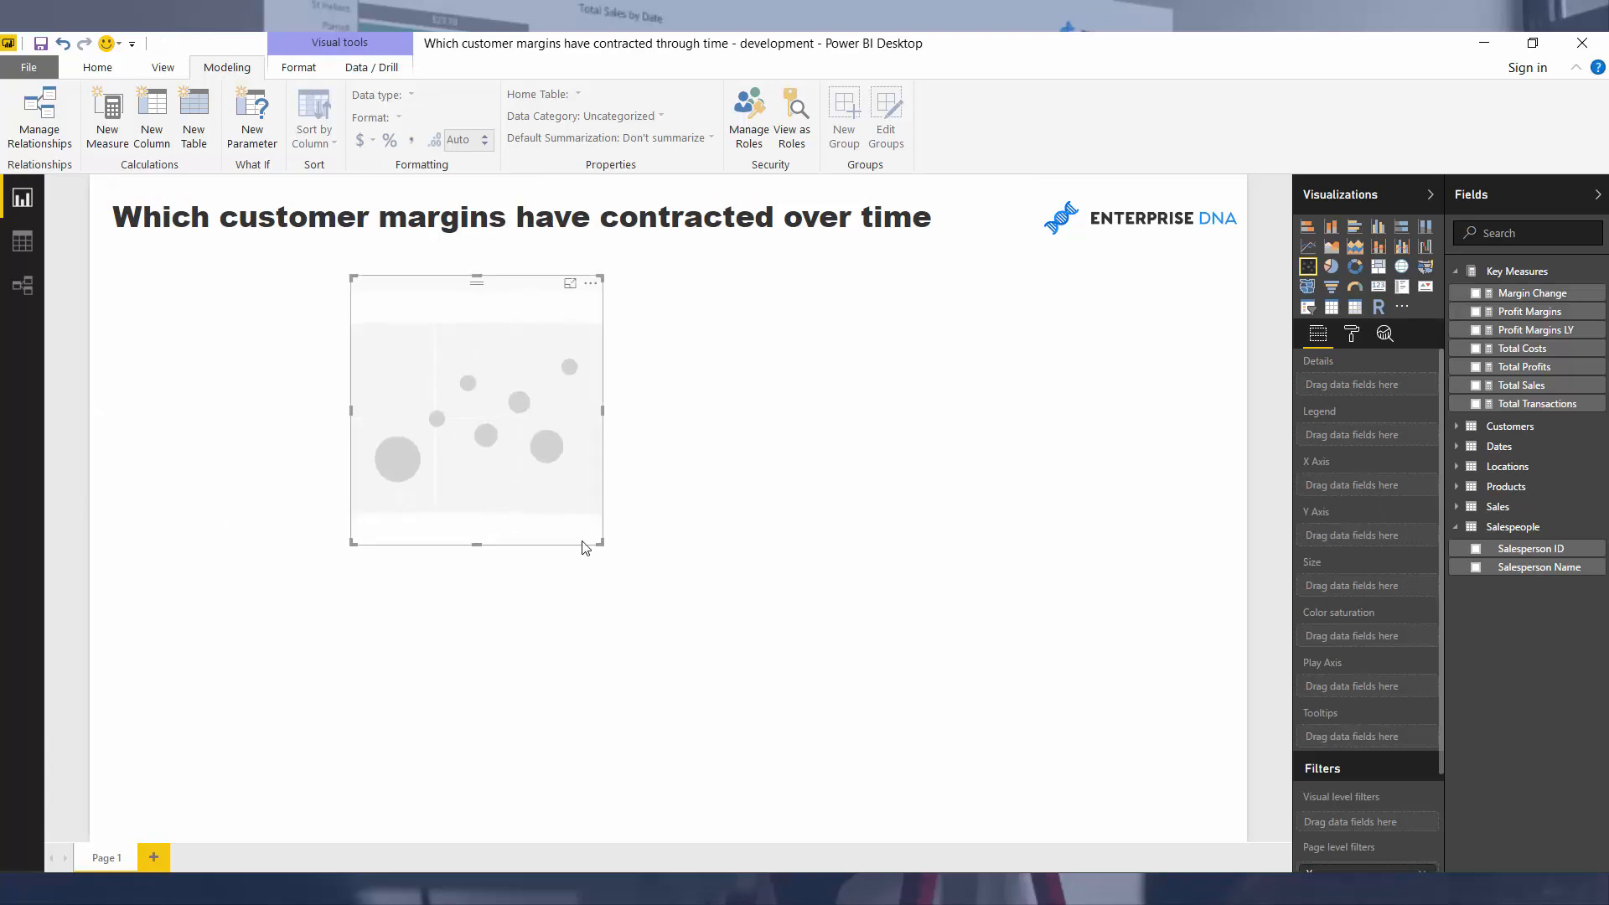
{"action": "left_click_drag", "start_coordinate": [606, 553], "coordinate": [1124, 653]}
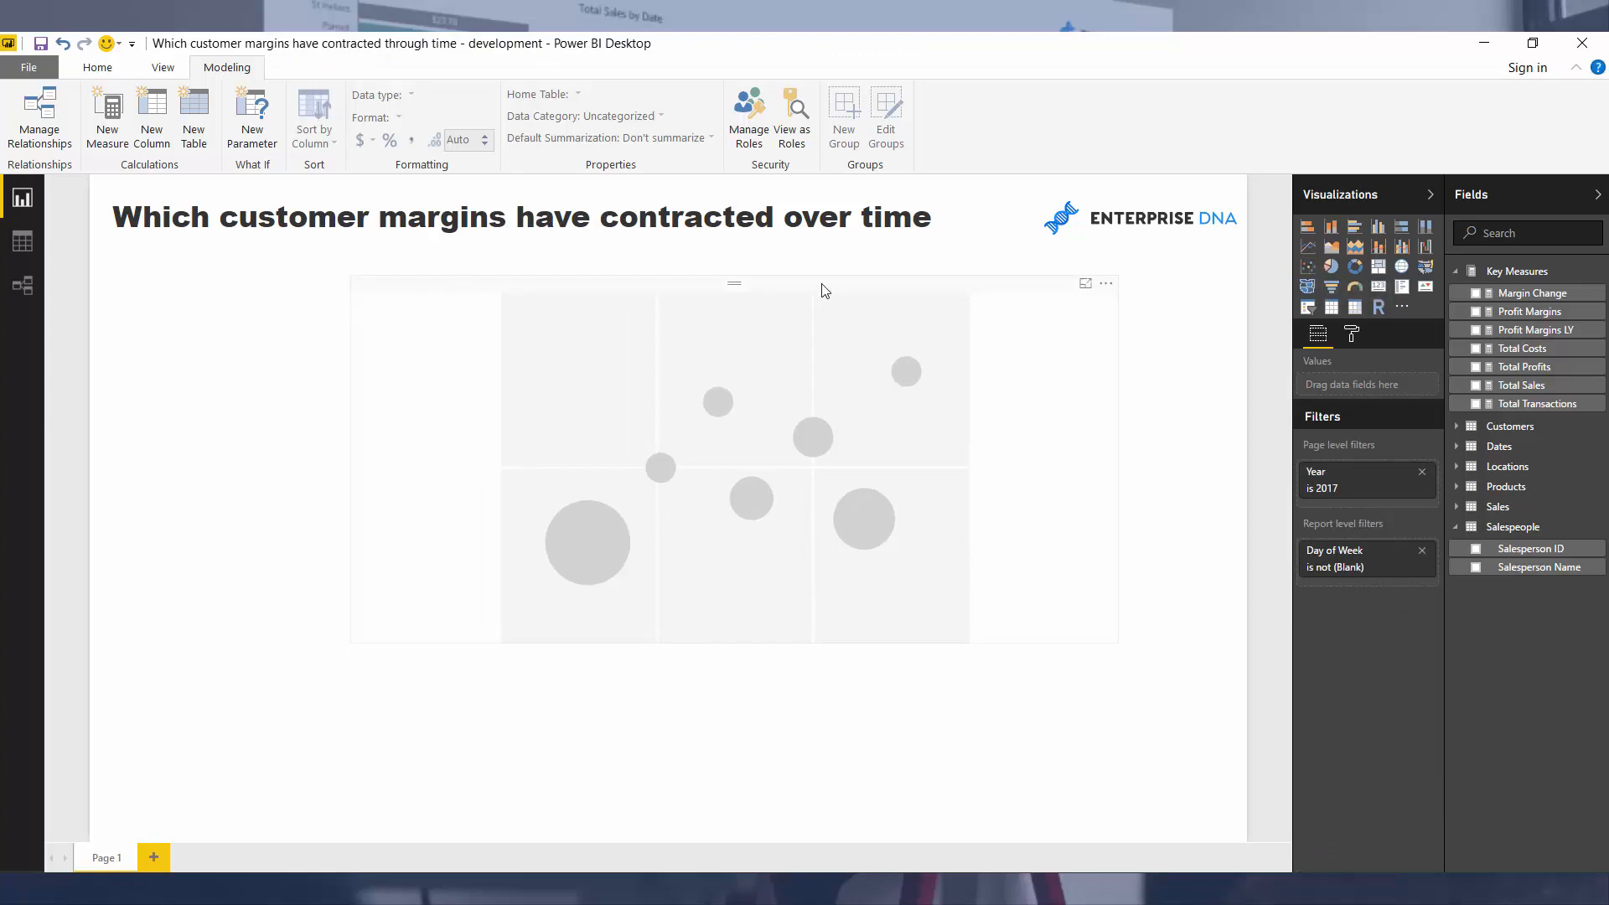
{"action": "left_click", "coordinate": [826, 290]}
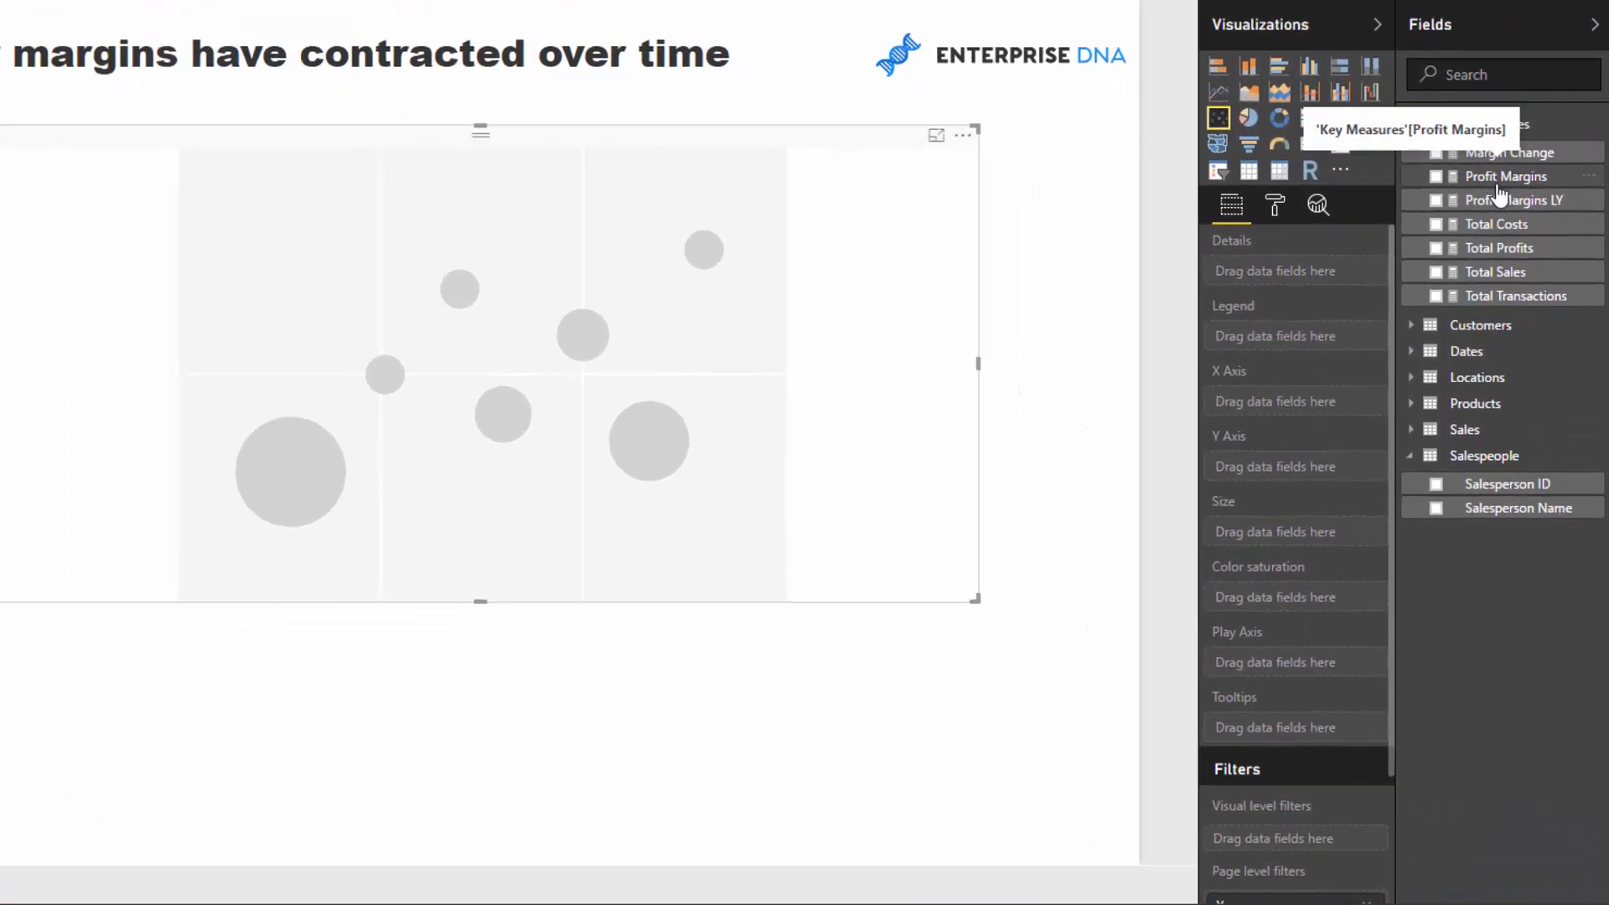
Step: Assign Profit Margins to the scatter chart's X axis and Margin Change to its Y axis
{"action": "left_click_drag", "start_coordinate": [1500, 191], "coordinate": [1322, 405]}
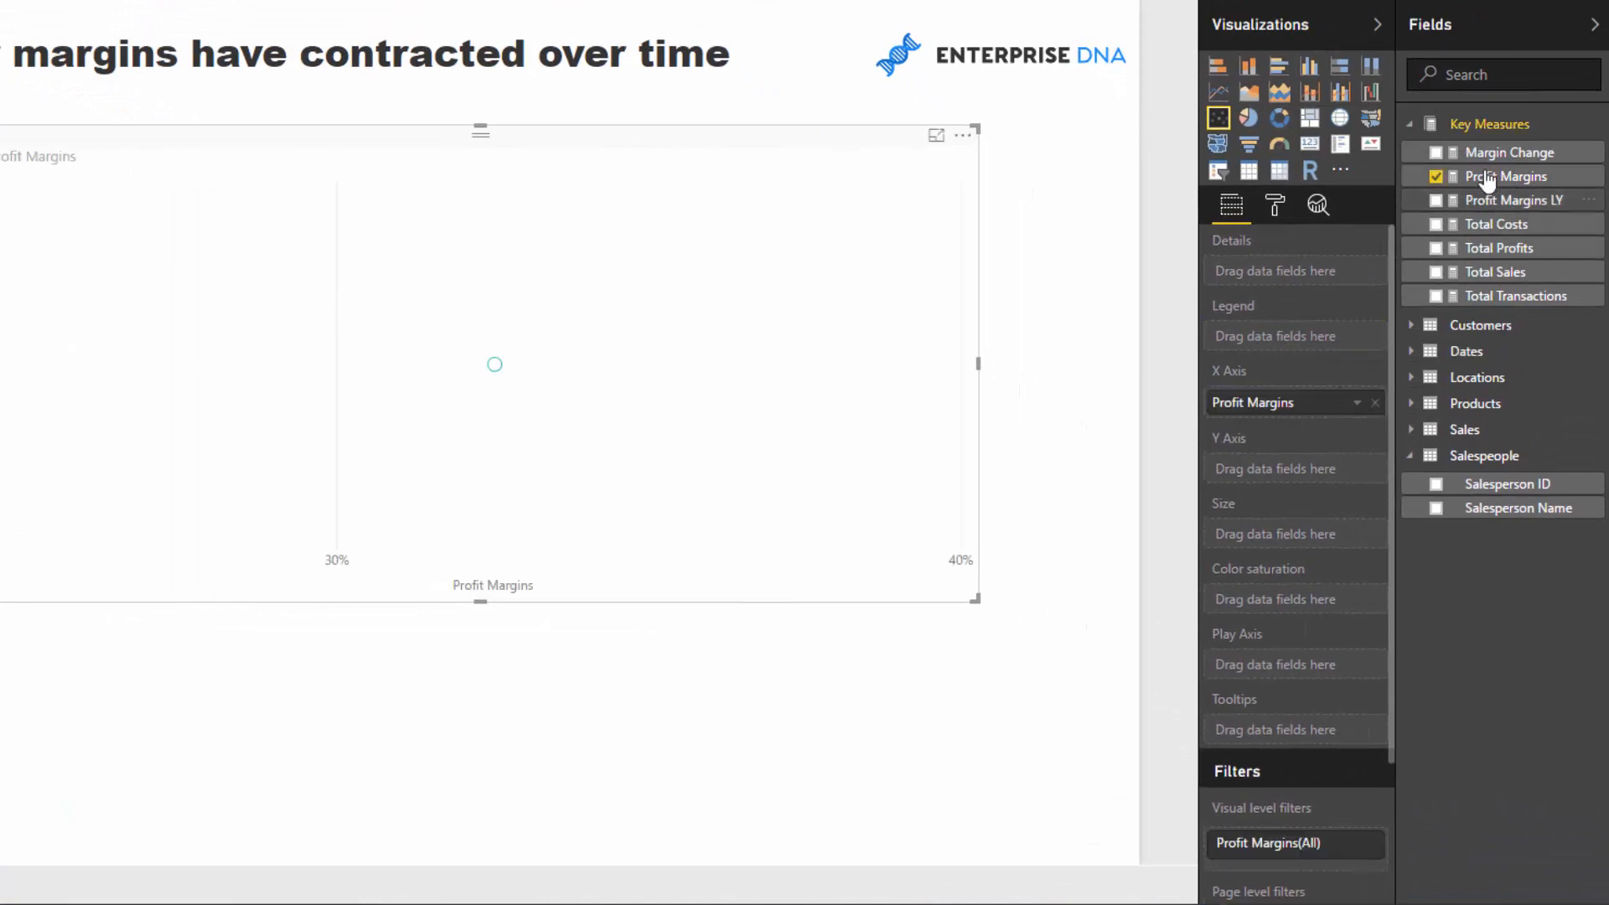
{"action": "left_click_drag", "start_coordinate": [1505, 153], "coordinate": [1304, 471]}
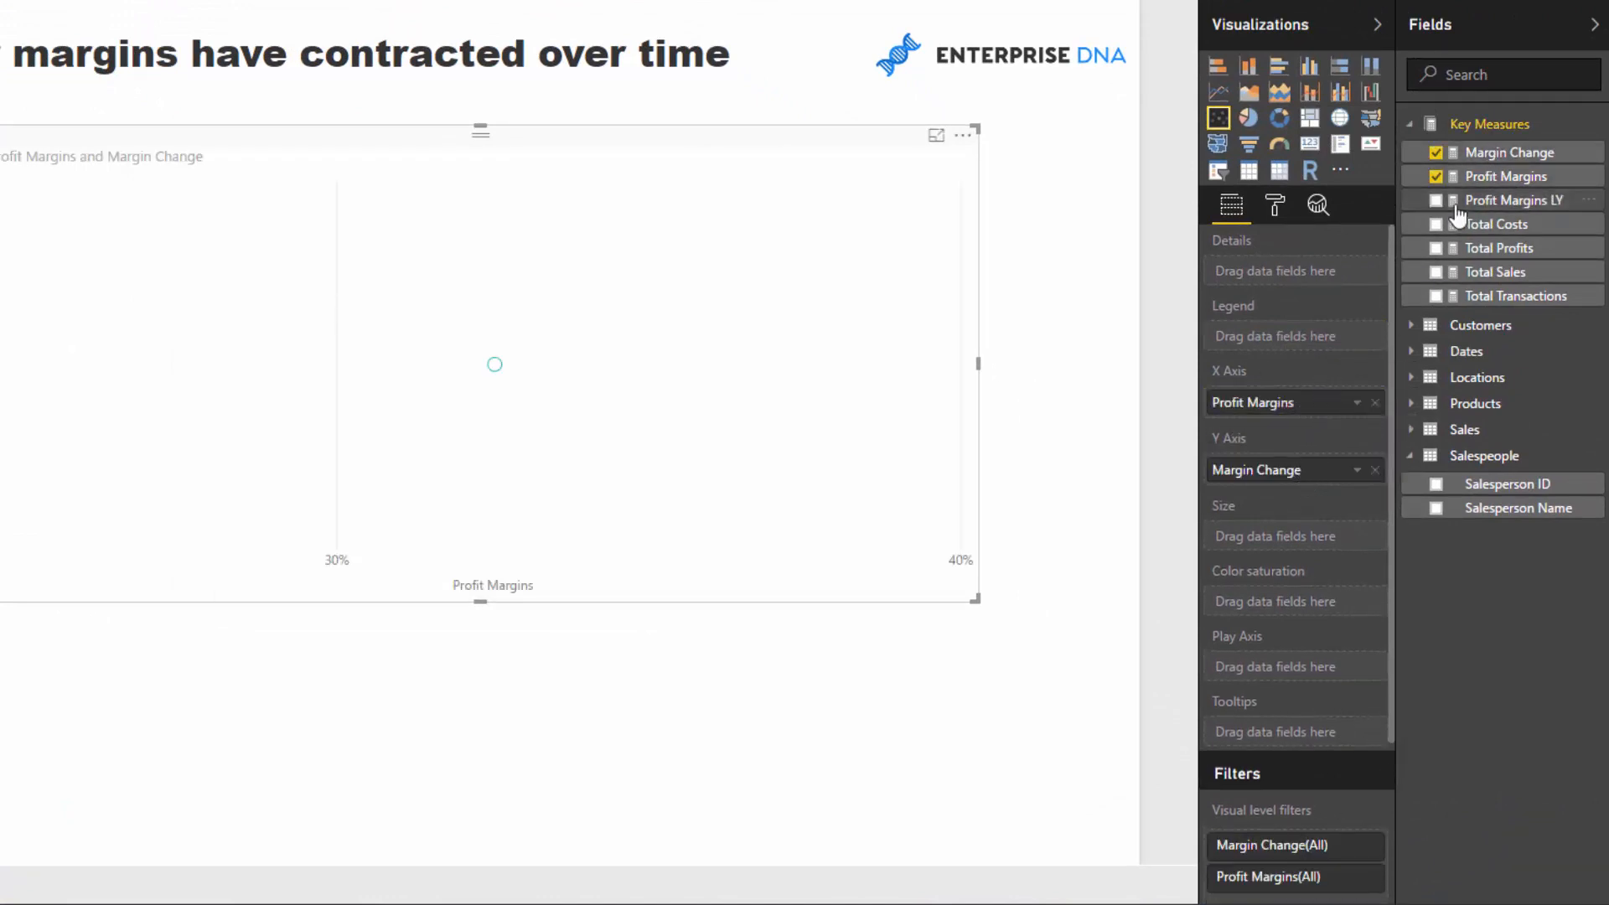
Step: Swap the scatter chart's axes, putting Margin Change on the X axis and Profit Margins on the Y axis
{"action": "left_click", "coordinate": [1374, 403]}
{"action": "left_click_drag", "start_coordinate": [1301, 471], "coordinate": [1297, 411]}
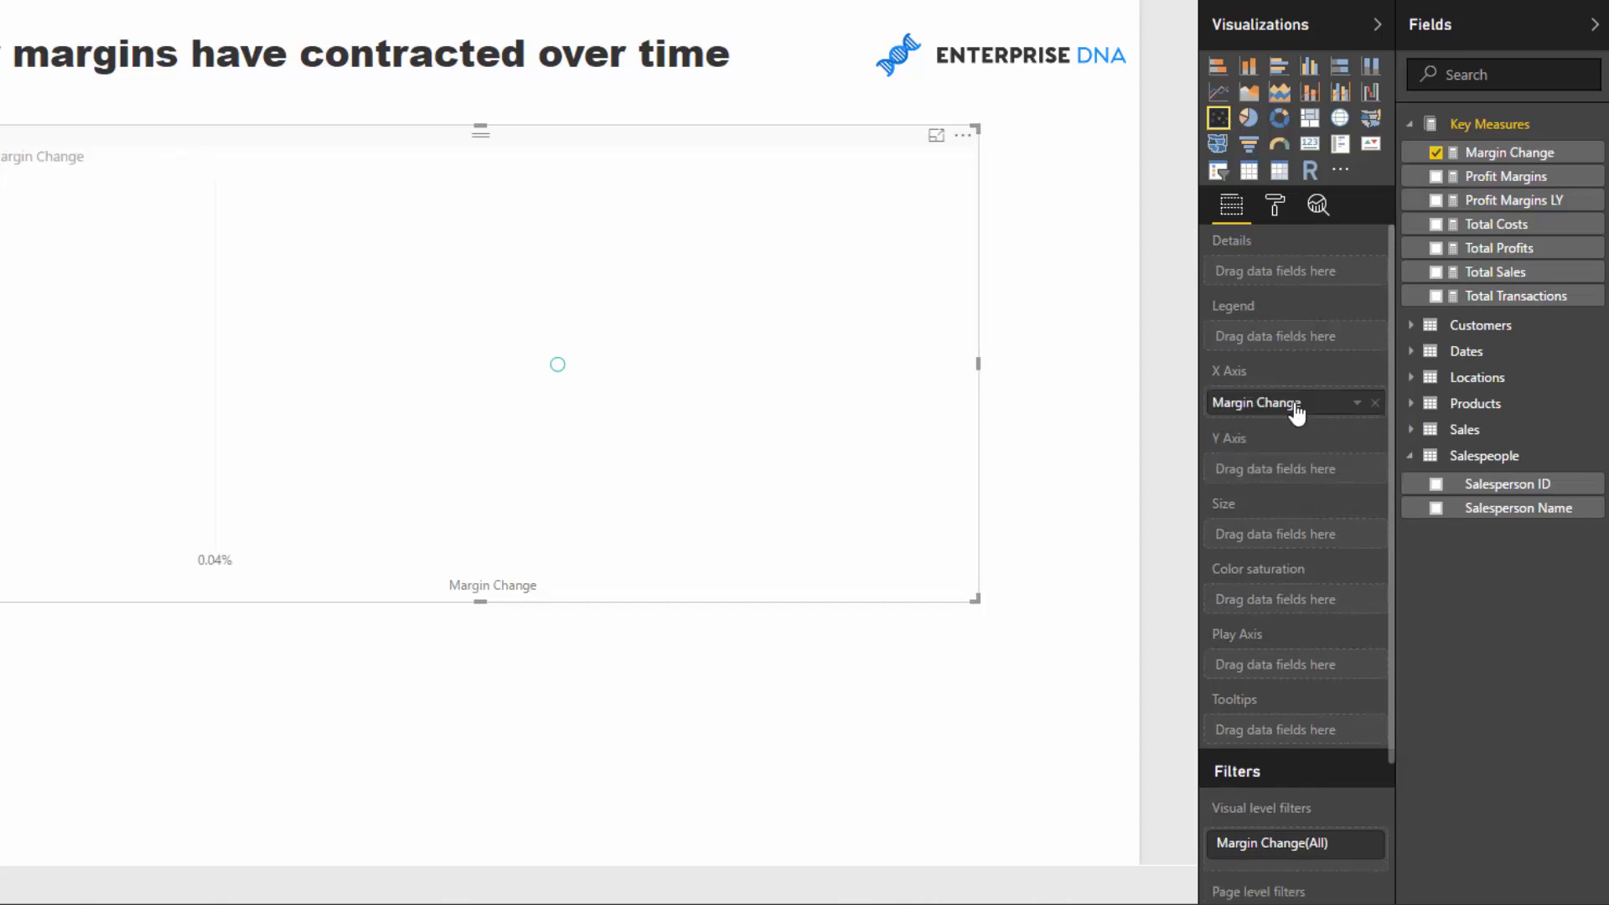
{"action": "left_click_drag", "start_coordinate": [1506, 176], "coordinate": [1282, 479]}
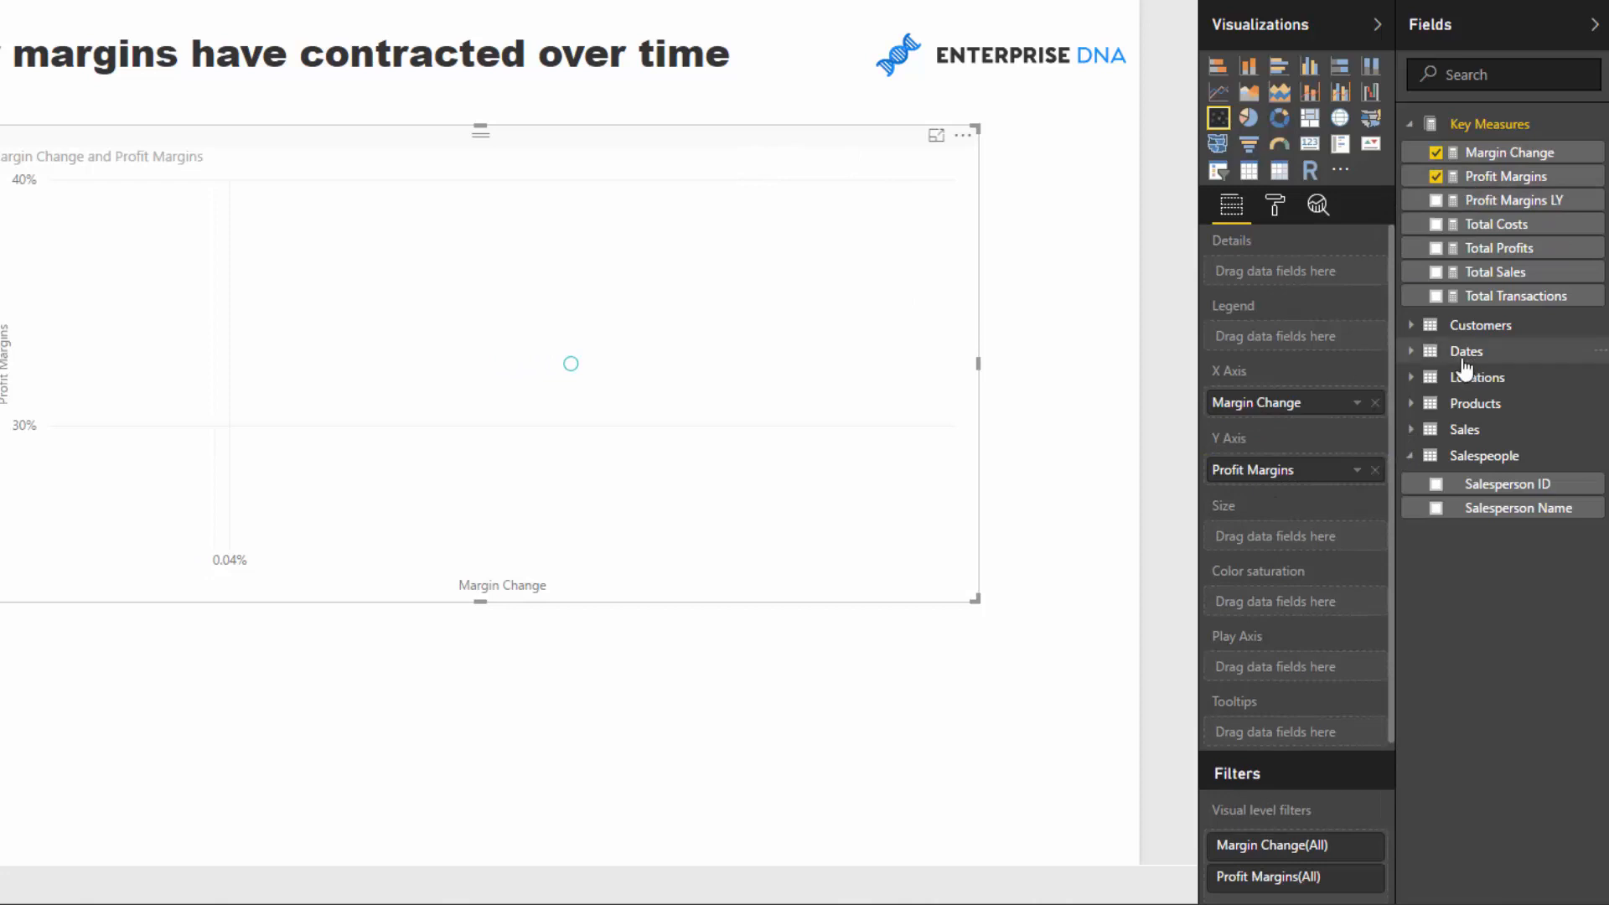
Step: Break the scatter chart down by Customer Name from the Customers table as details and shift it slightly right and up
{"action": "left_click", "coordinate": [1411, 327]}
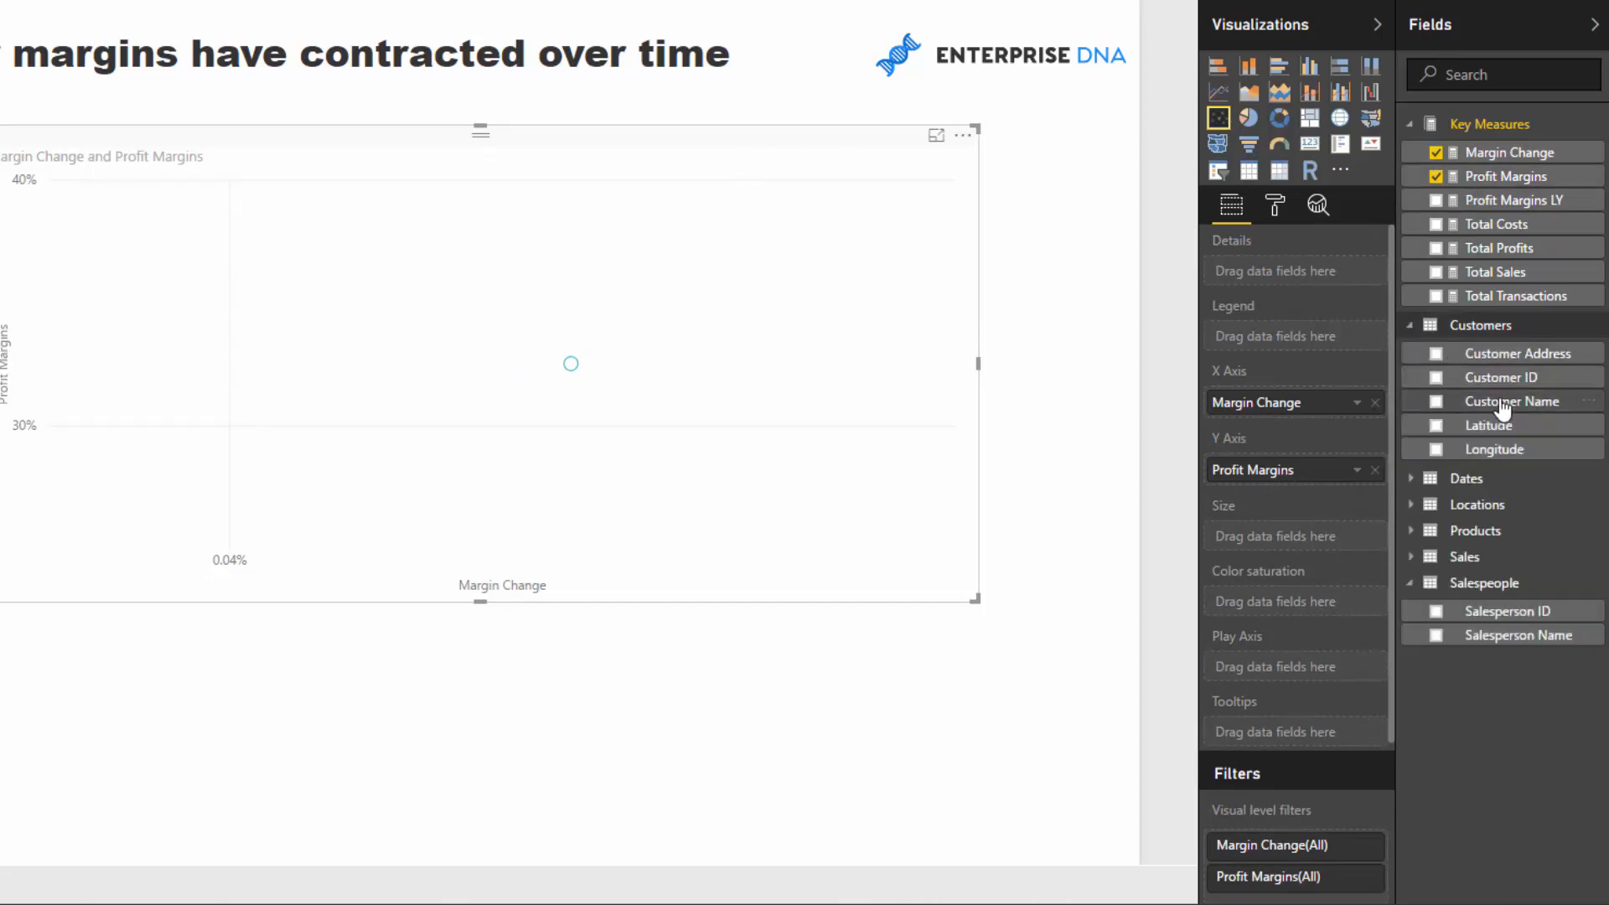
{"action": "left_click_drag", "start_coordinate": [1500, 408], "coordinate": [1312, 280]}
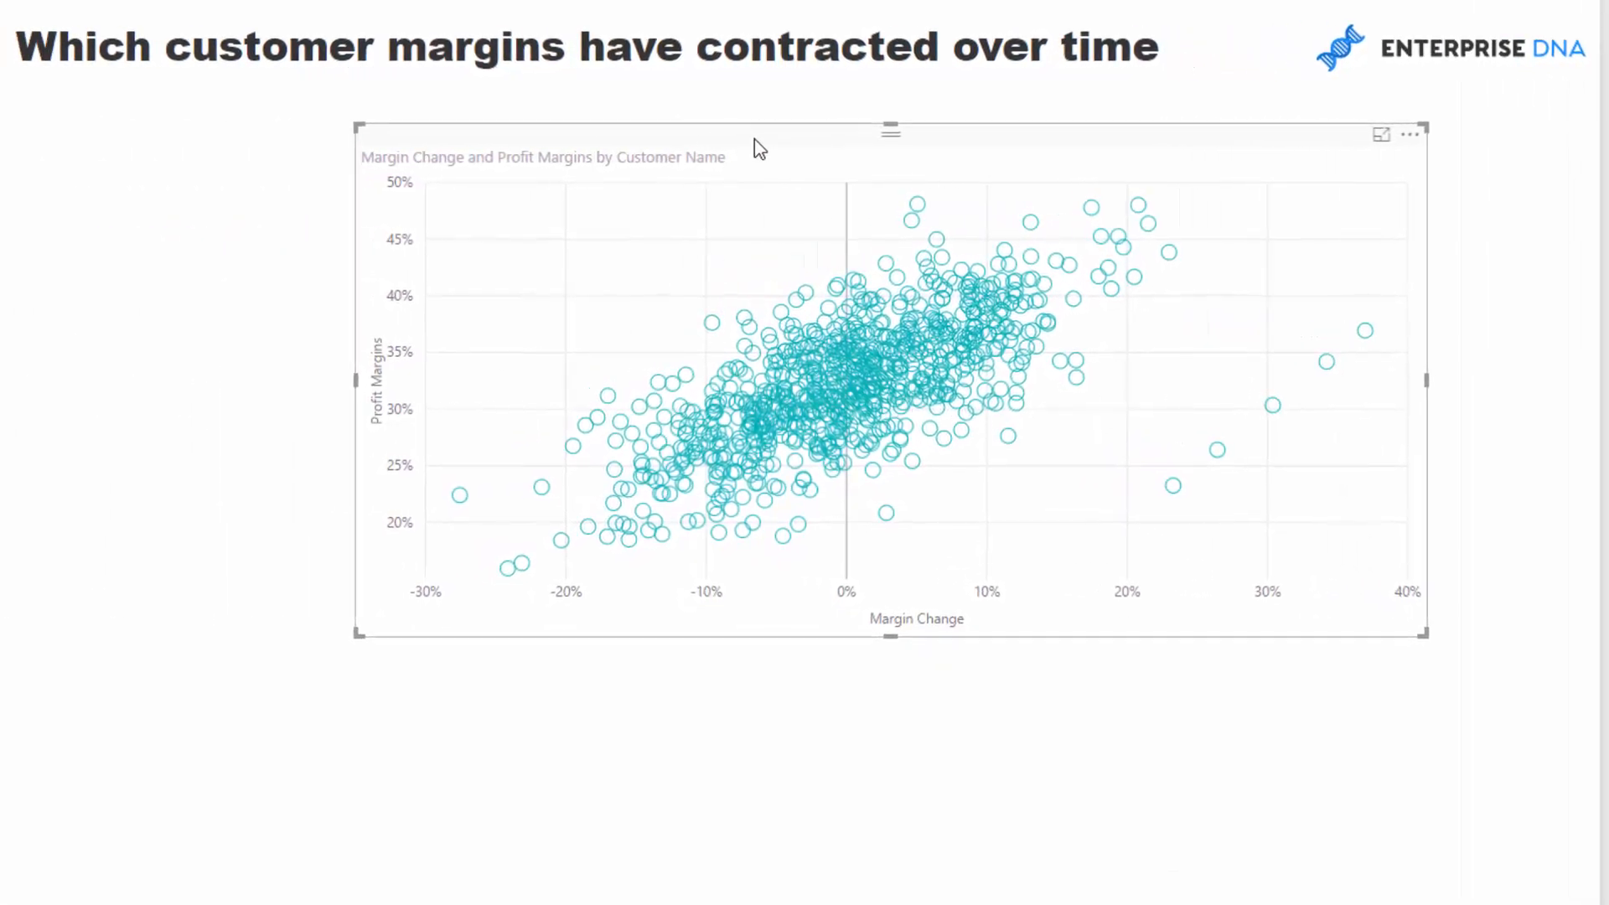
{"action": "left_click_drag", "start_coordinate": [759, 149], "coordinate": [858, 137]}
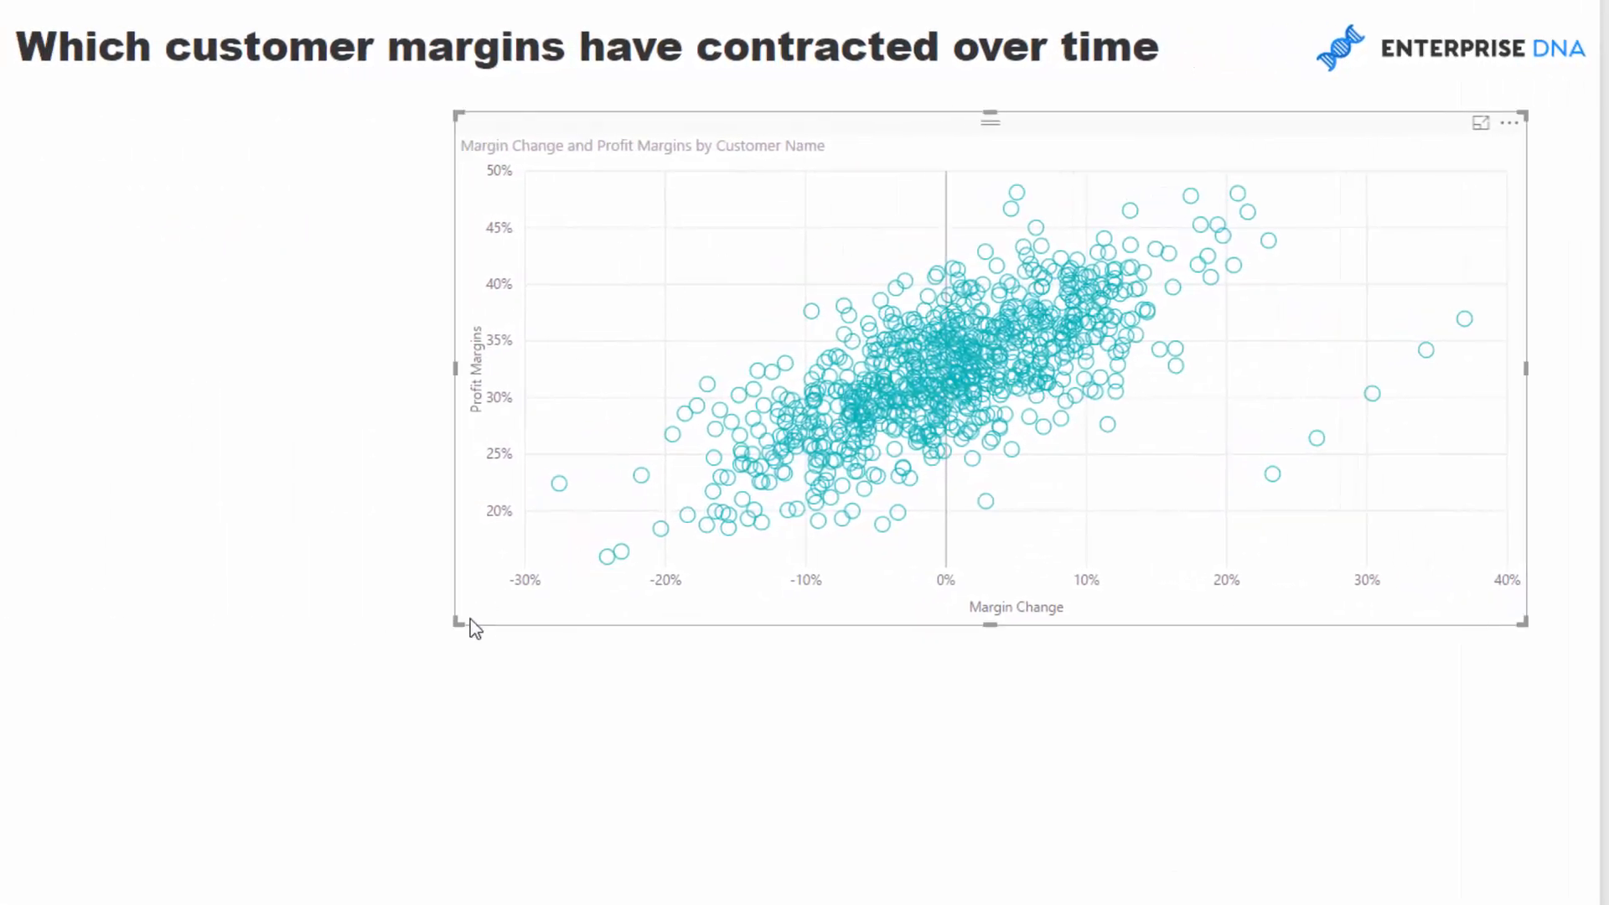
Step: Resize the scatter chart slightly and add a State slicer from the Locations table beside it, fitted below the title
{"action": "left_click_drag", "start_coordinate": [458, 622], "coordinate": [370, 587]}
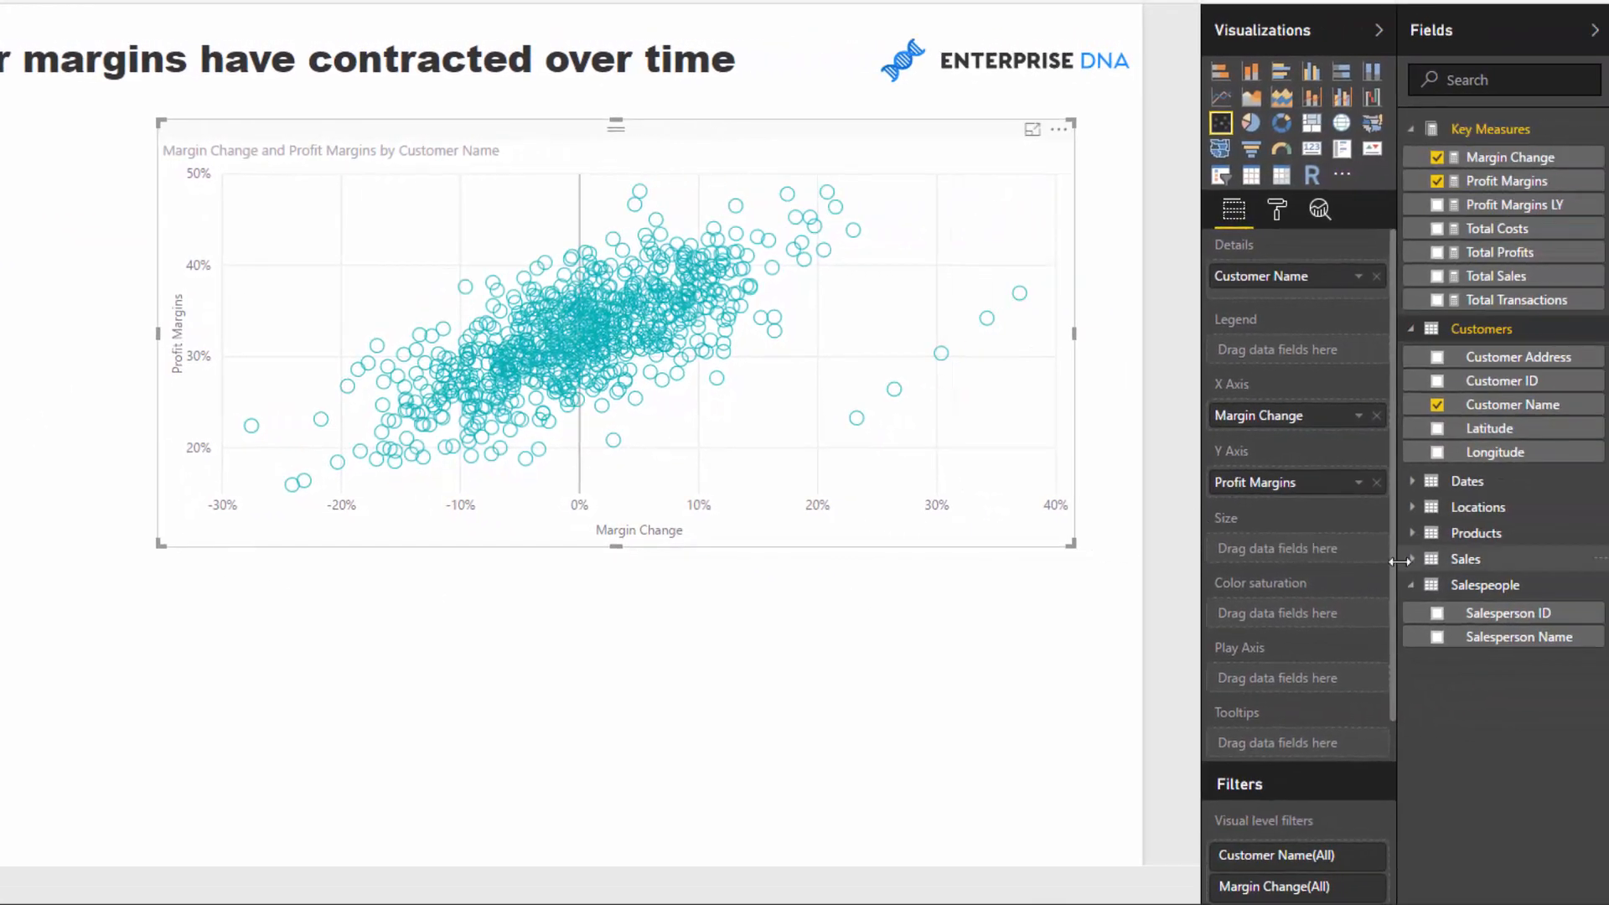
{"action": "left_click", "coordinate": [1480, 510]}
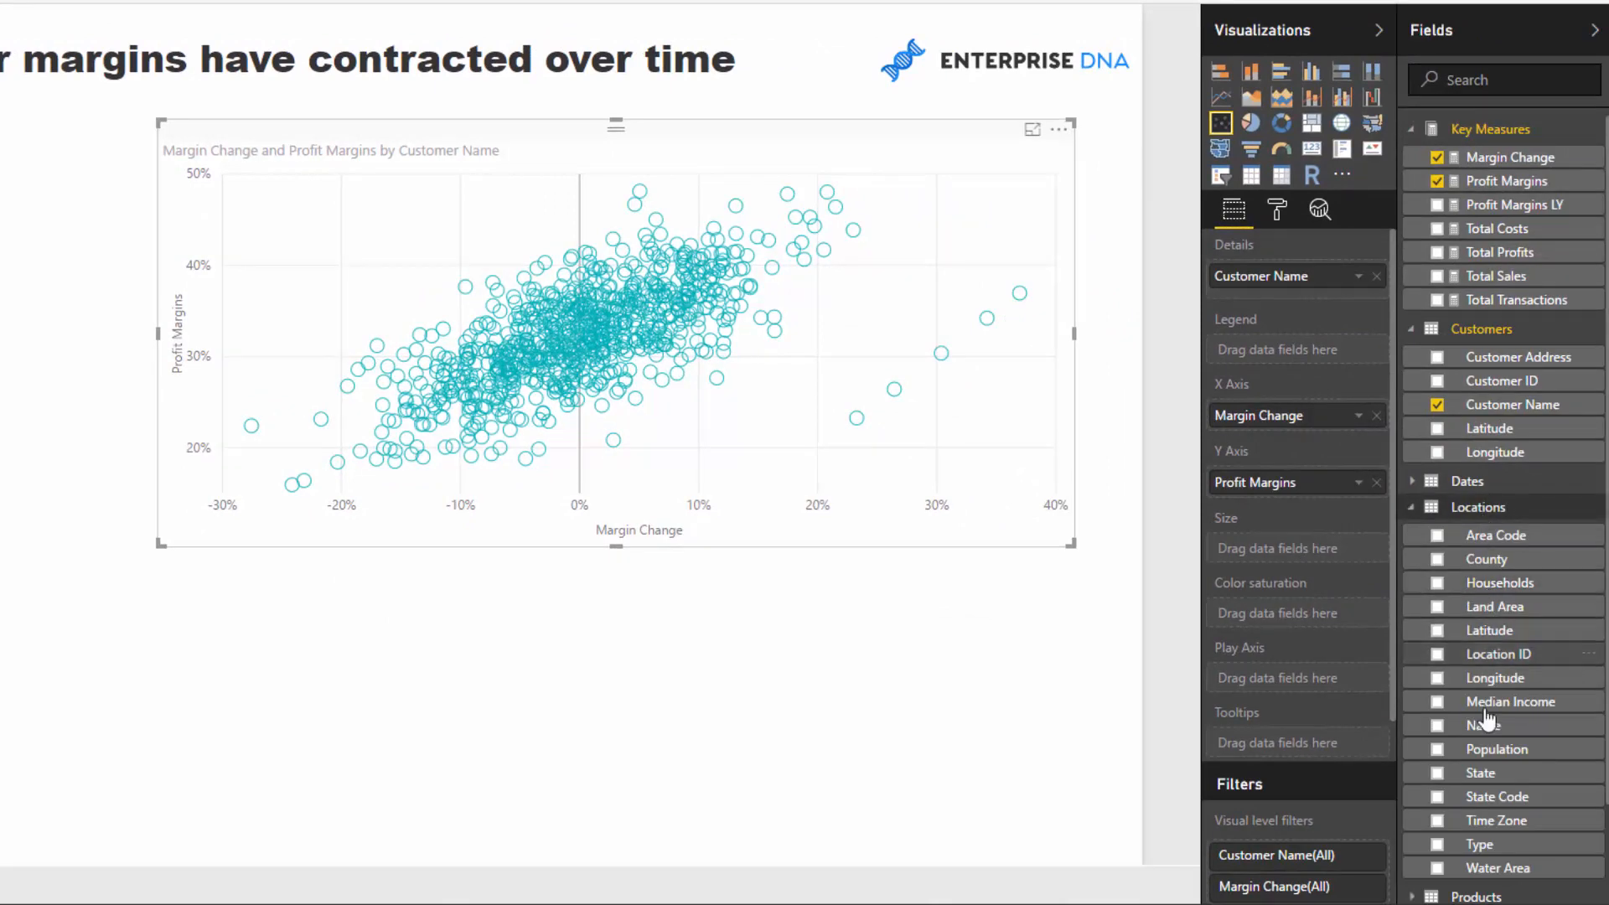
{"action": "left_click_drag", "start_coordinate": [1462, 777], "coordinate": [0, 211]}
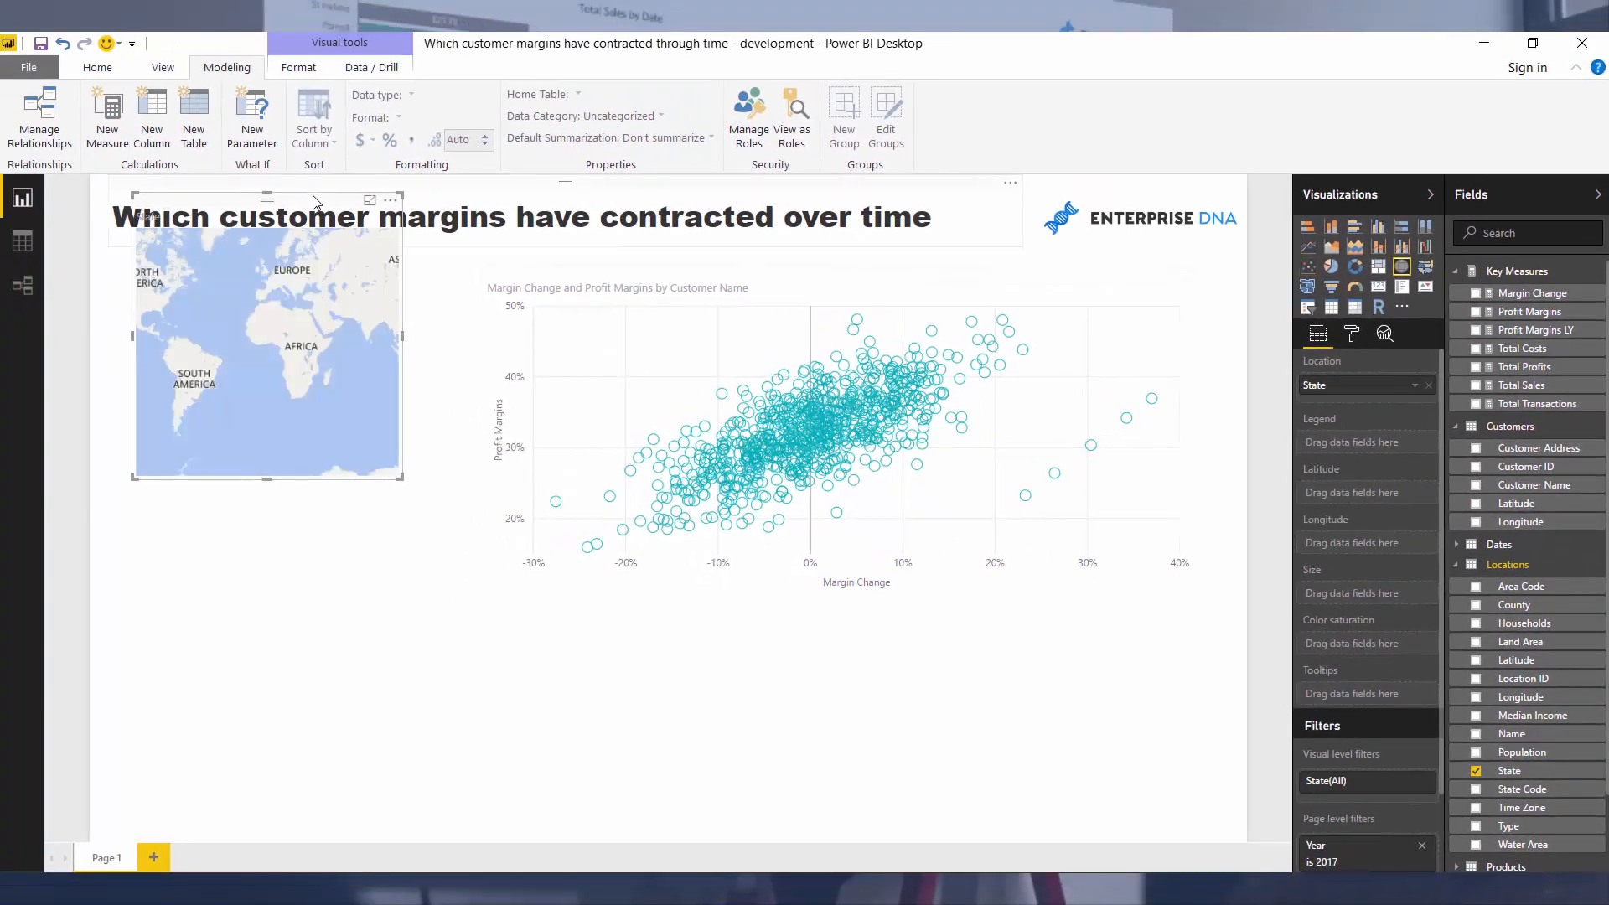
{"action": "left_click_drag", "start_coordinate": [315, 202], "coordinate": [311, 284]}
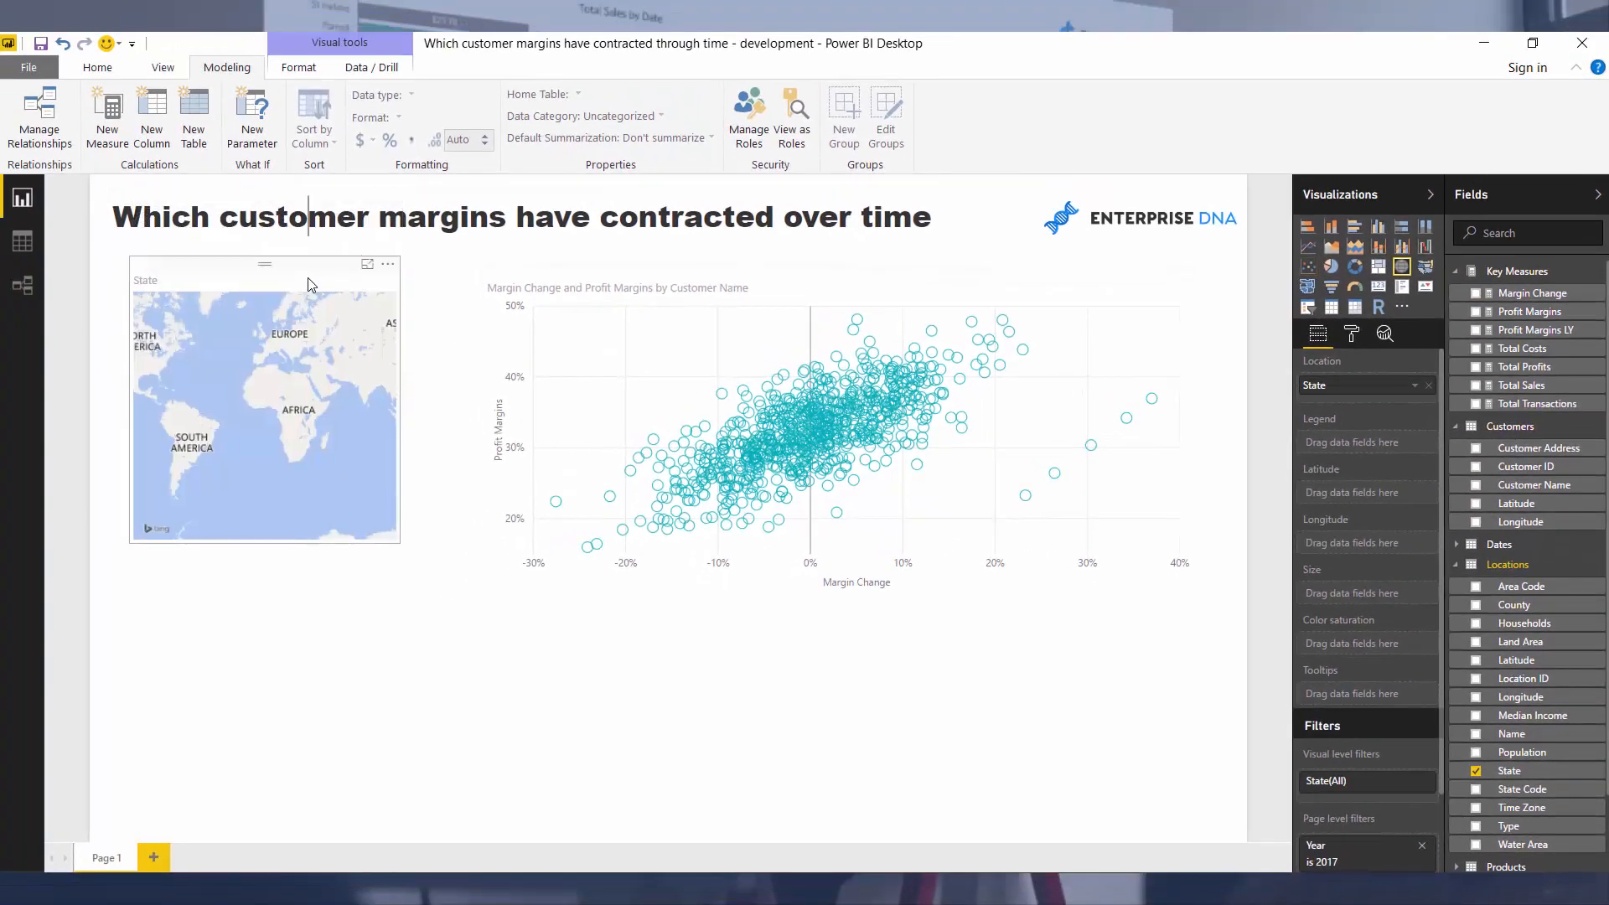
{"action": "left_click", "coordinate": [1308, 306]}
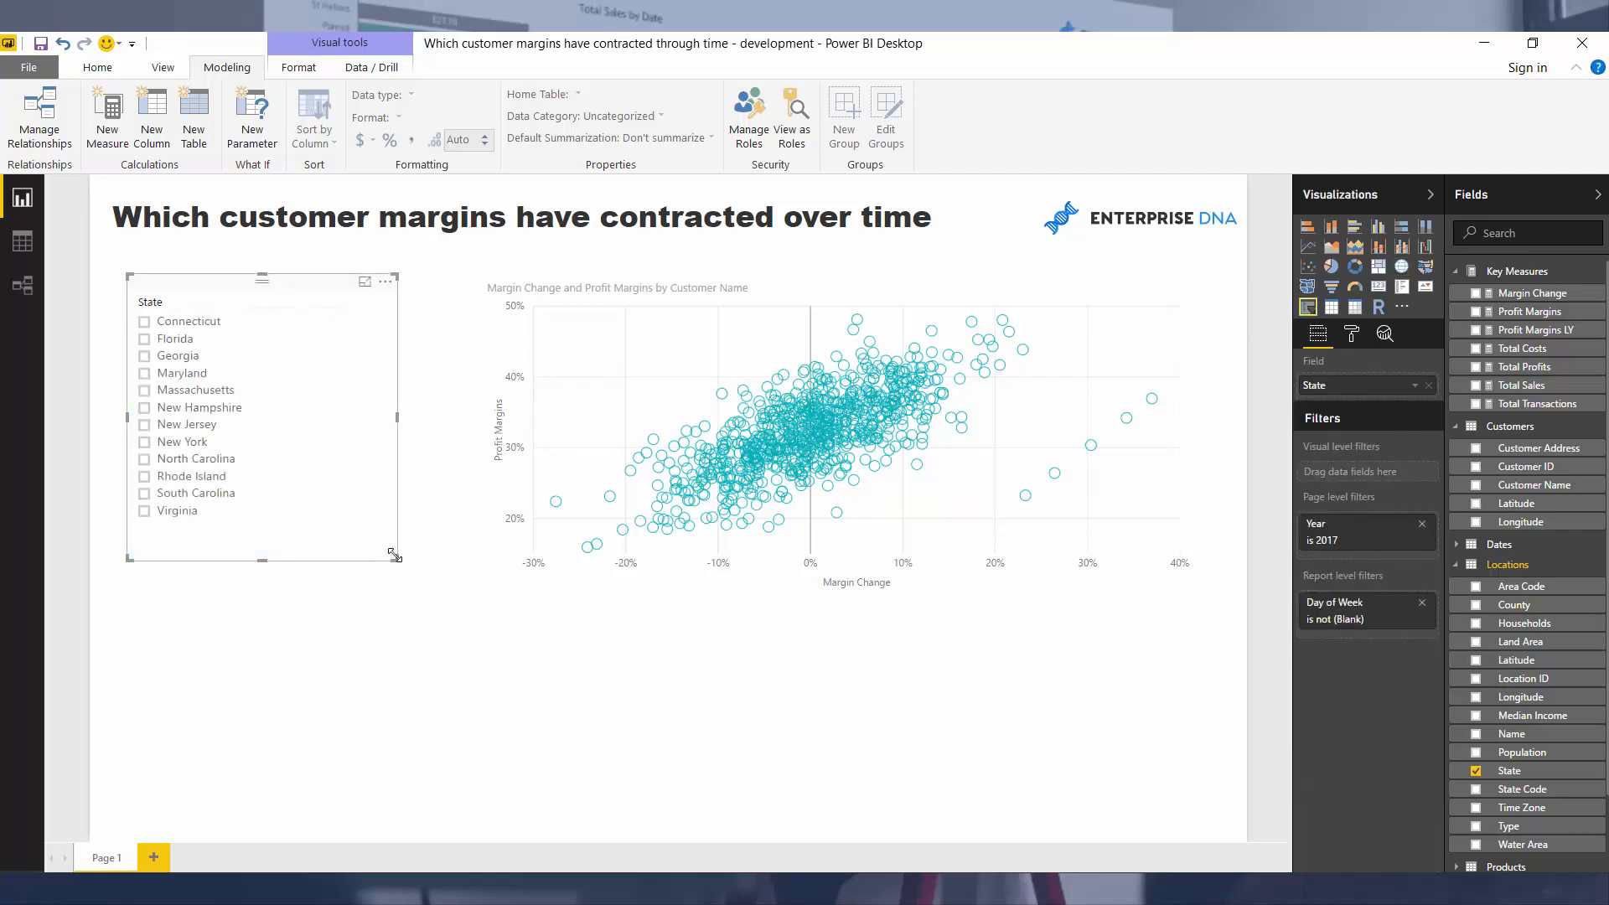
{"action": "left_click_drag", "start_coordinate": [394, 555], "coordinate": [374, 553]}
{"action": "left_click_drag", "start_coordinate": [305, 299], "coordinate": [341, 273]}
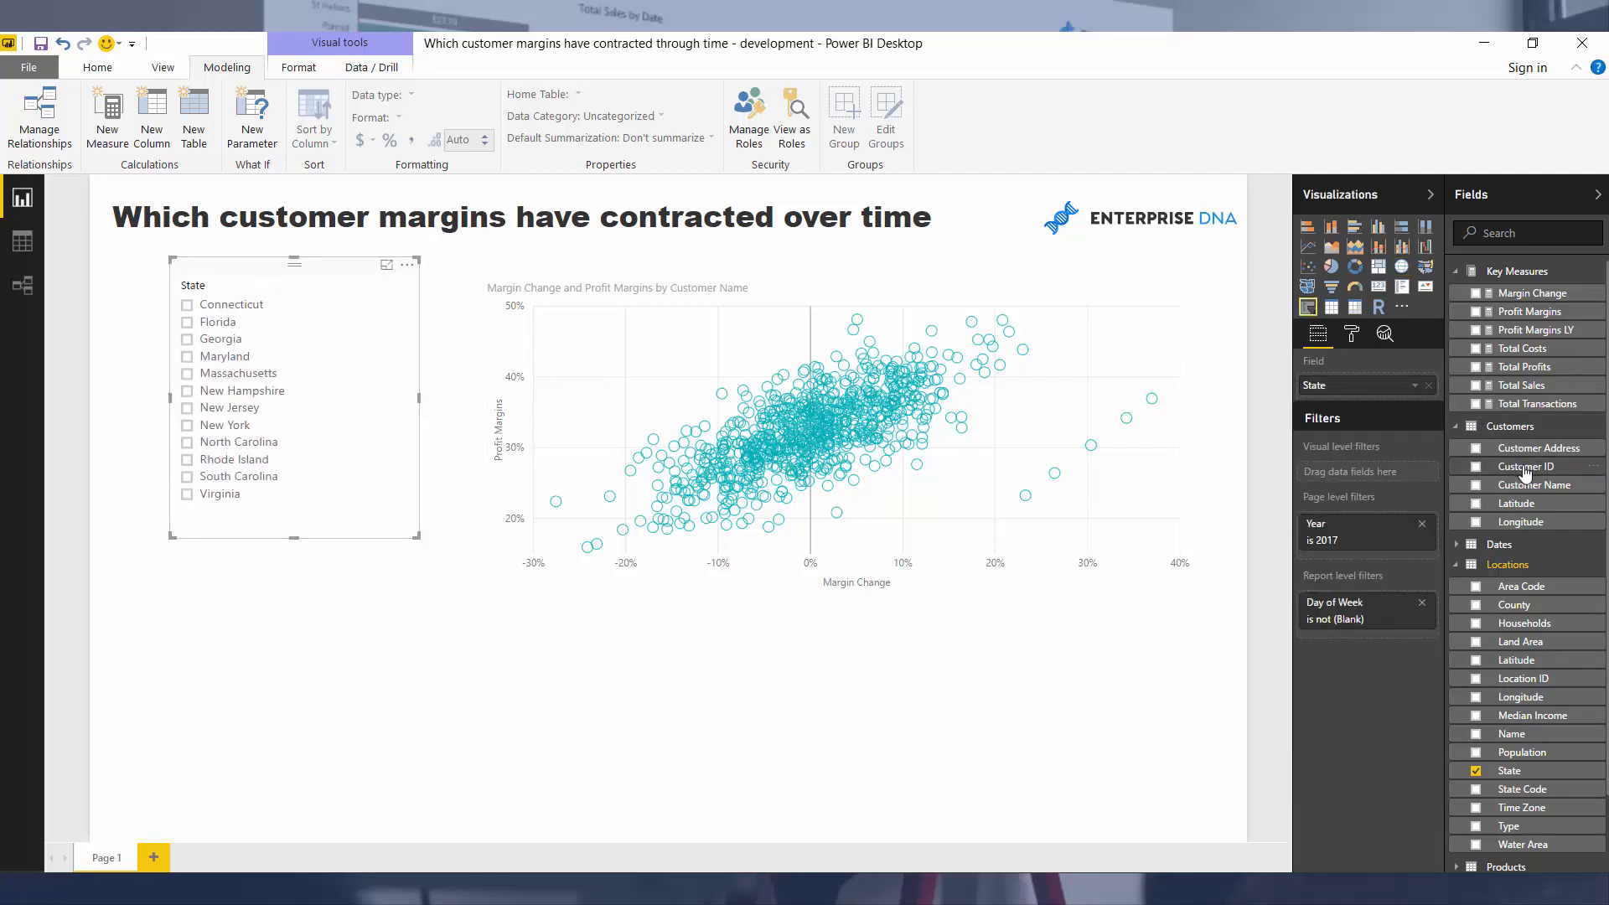
Step: Examine the data model's relationships between the lookup tables, Sales and Key Measures
{"action": "left_click", "coordinate": [1475, 567]}
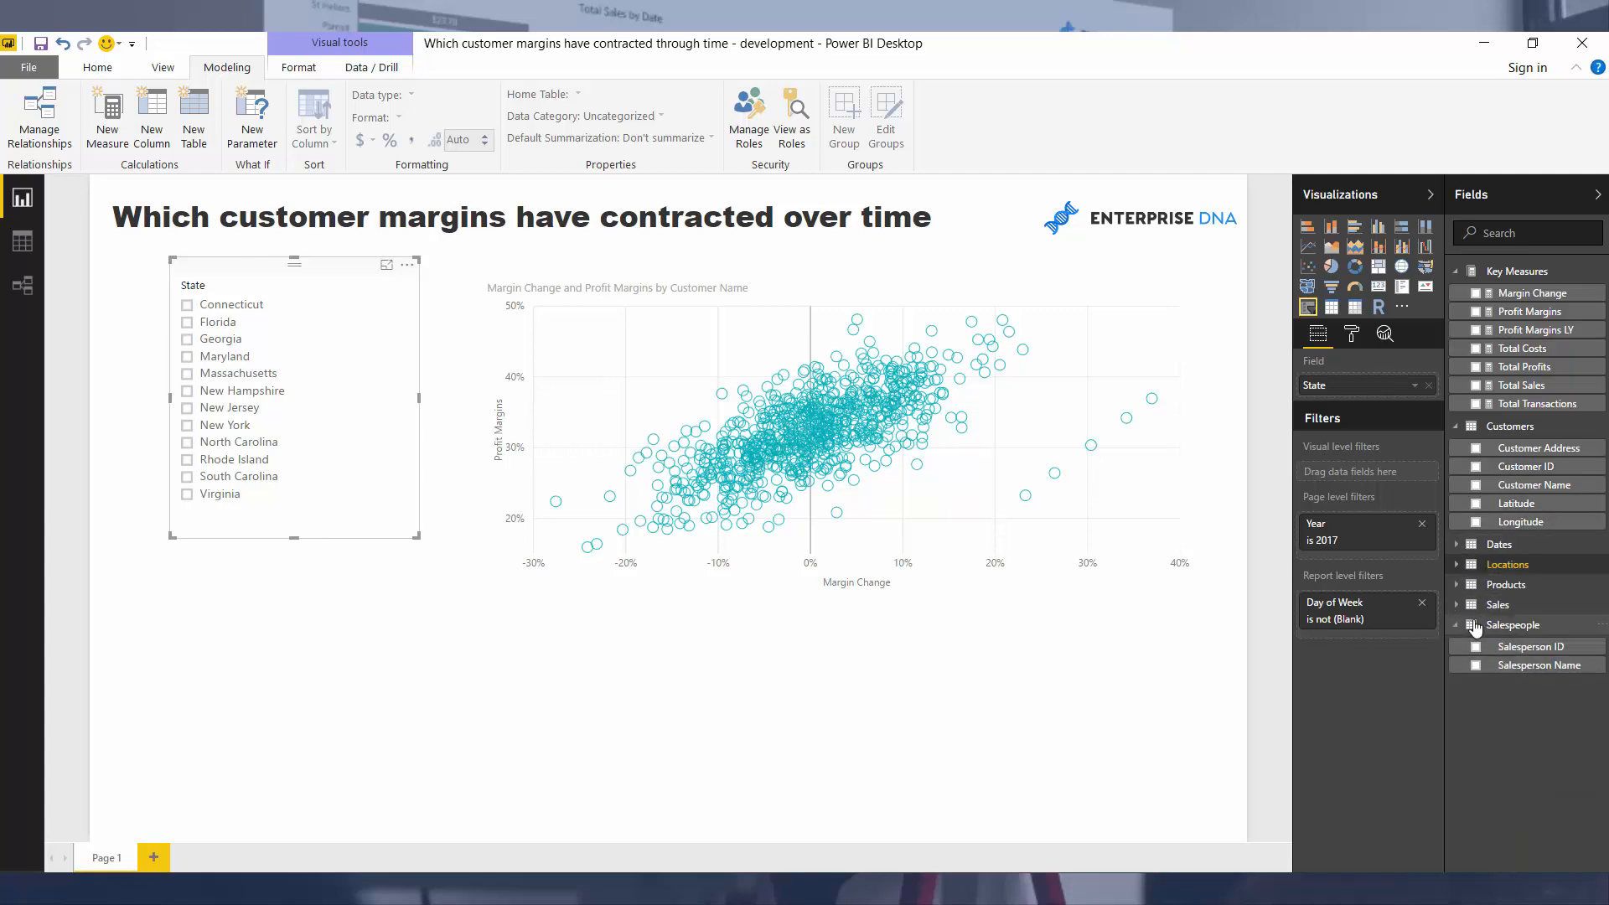
{"action": "left_click", "coordinate": [23, 286]}
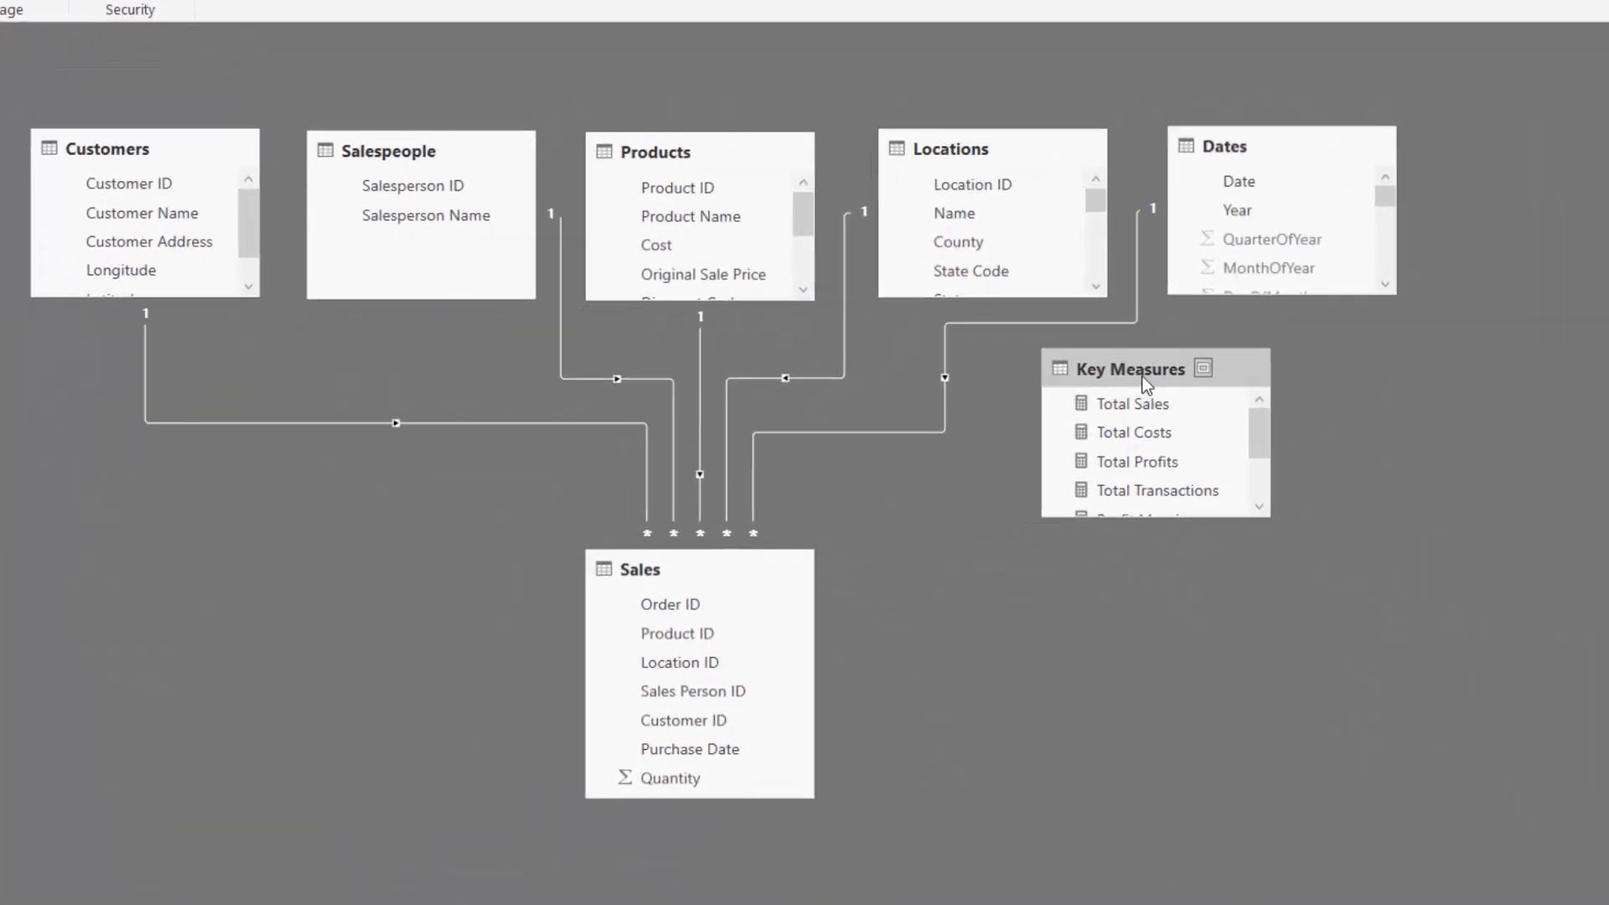
{"action": "left_click_drag", "start_coordinate": [1147, 381], "coordinate": [1600, 411]}
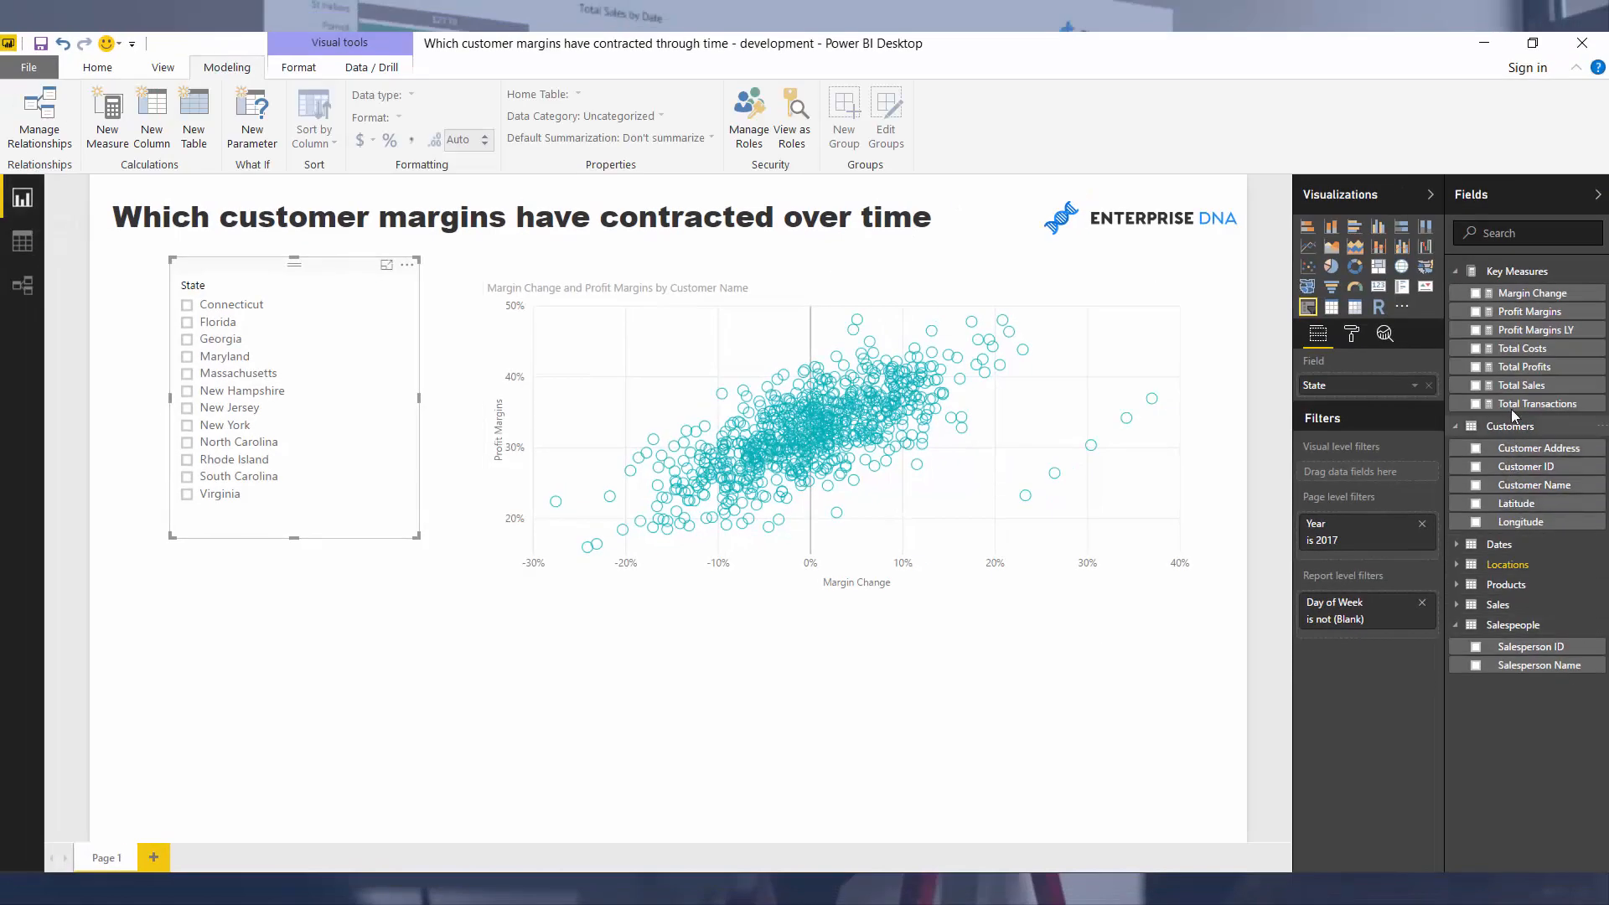
Step: Add a table listing Order ID from the Sales table and fit it below the State slicer
{"action": "left_click", "coordinate": [1459, 604]}
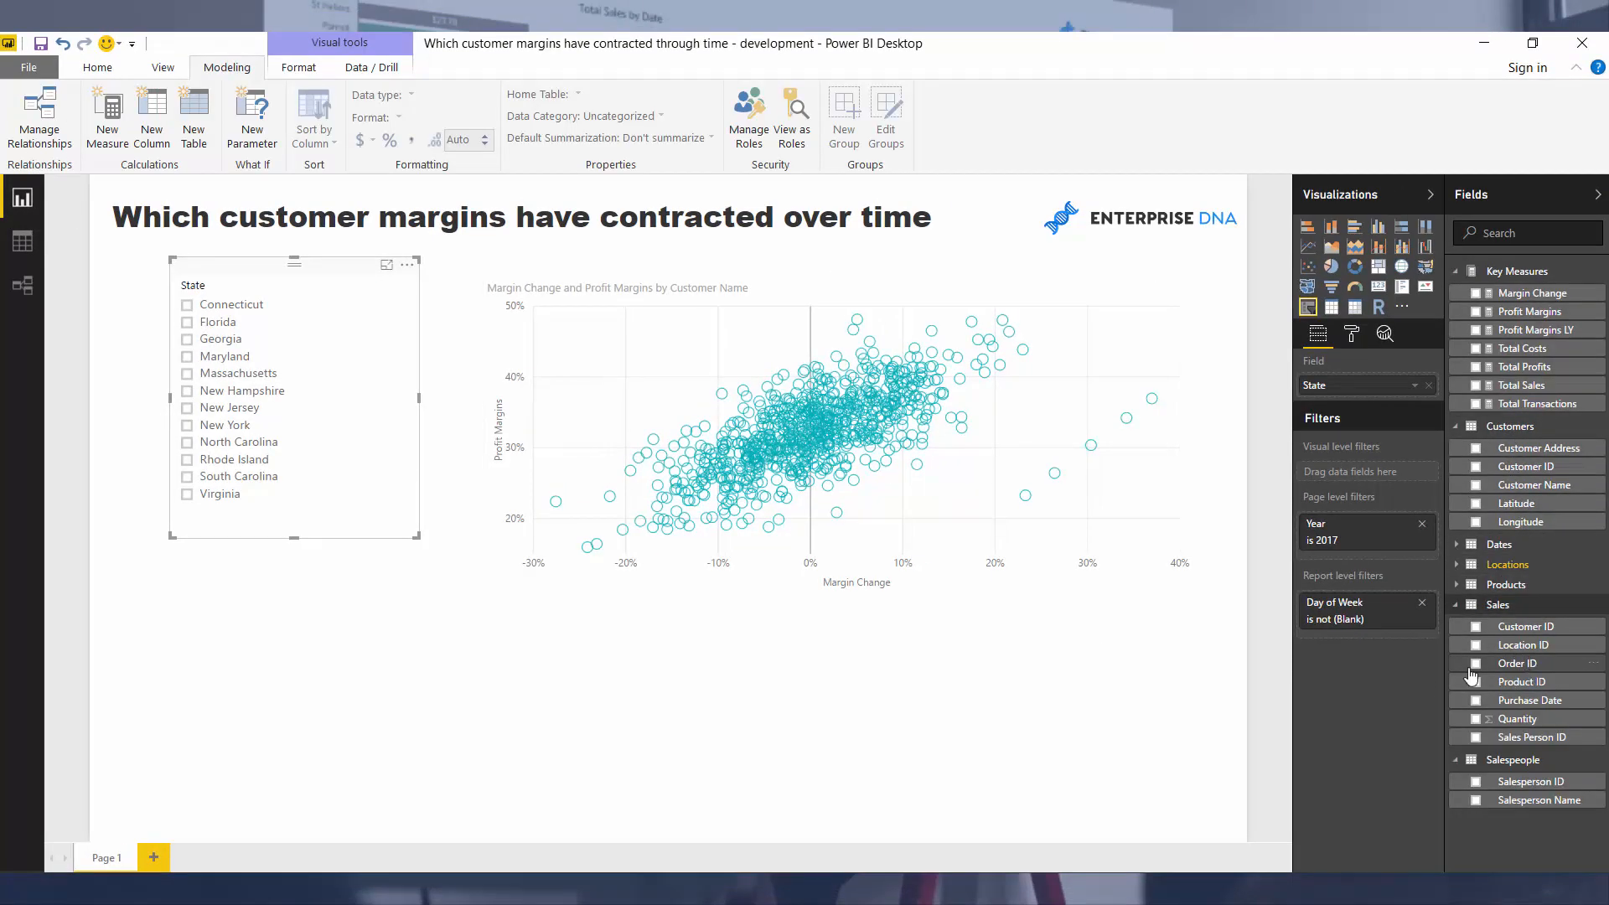
{"action": "left_click_drag", "start_coordinate": [1517, 663], "coordinate": [331, 708]}
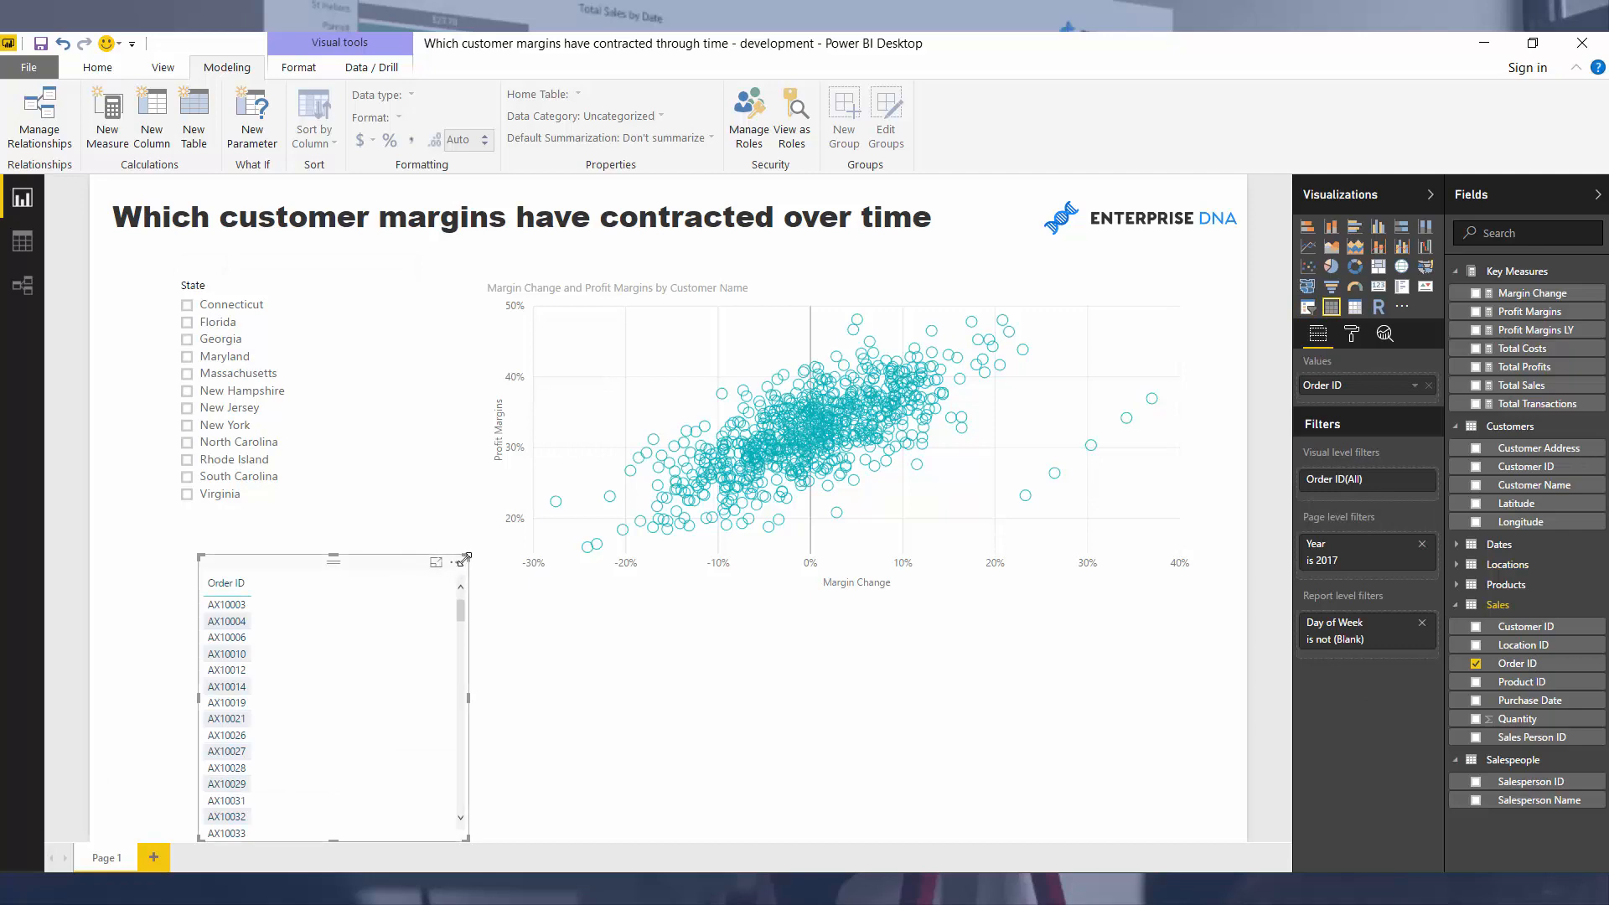
{"action": "left_click_drag", "start_coordinate": [467, 556], "coordinate": [393, 610]}
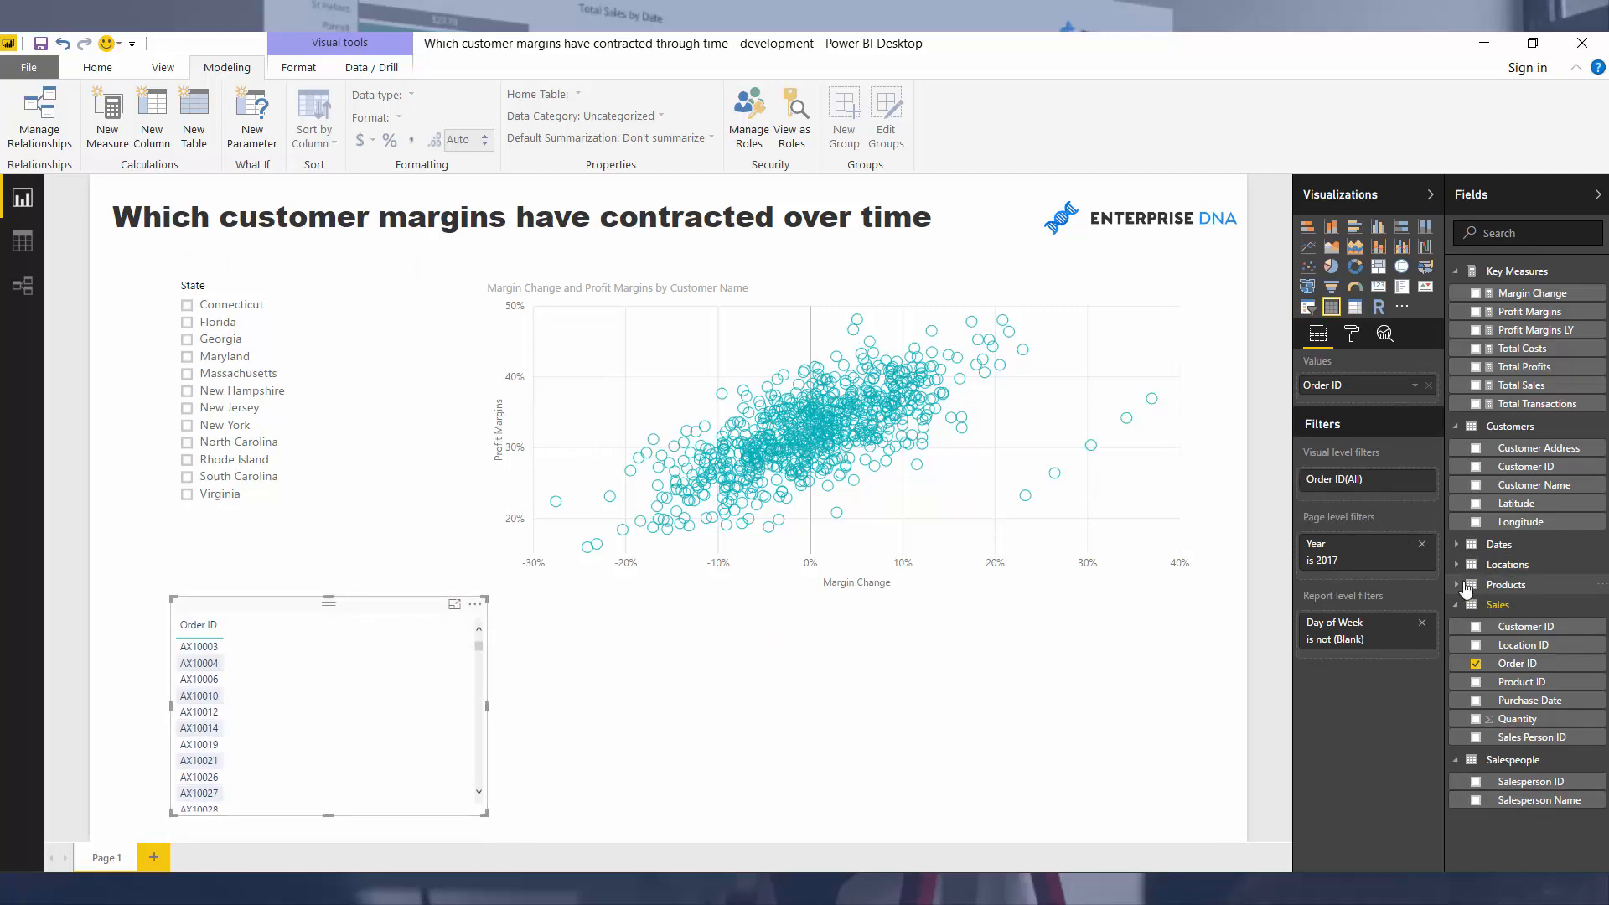
Step: Add Product Name, the location's County, State Code and Name, and Customer Name as columns of the order table
{"action": "left_click", "coordinate": [1465, 584]}
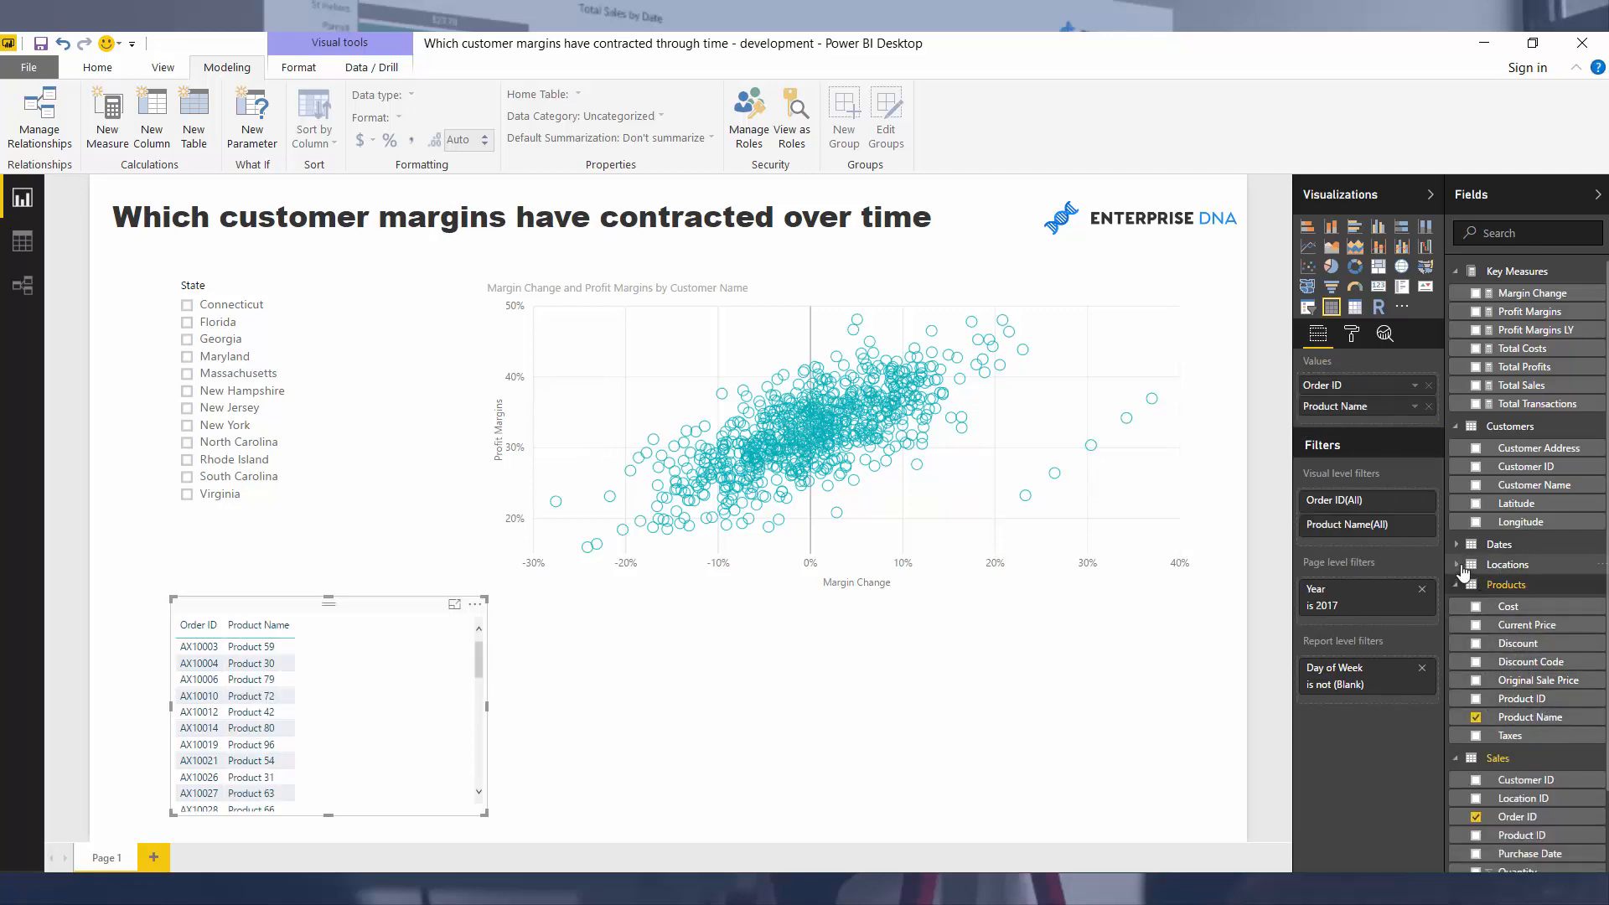
{"action": "left_click", "coordinate": [1506, 564]}
{"action": "left_click_drag", "start_coordinate": [1514, 605], "coordinate": [1368, 423]}
{"action": "left_click_drag", "start_coordinate": [1522, 789], "coordinate": [1359, 450]}
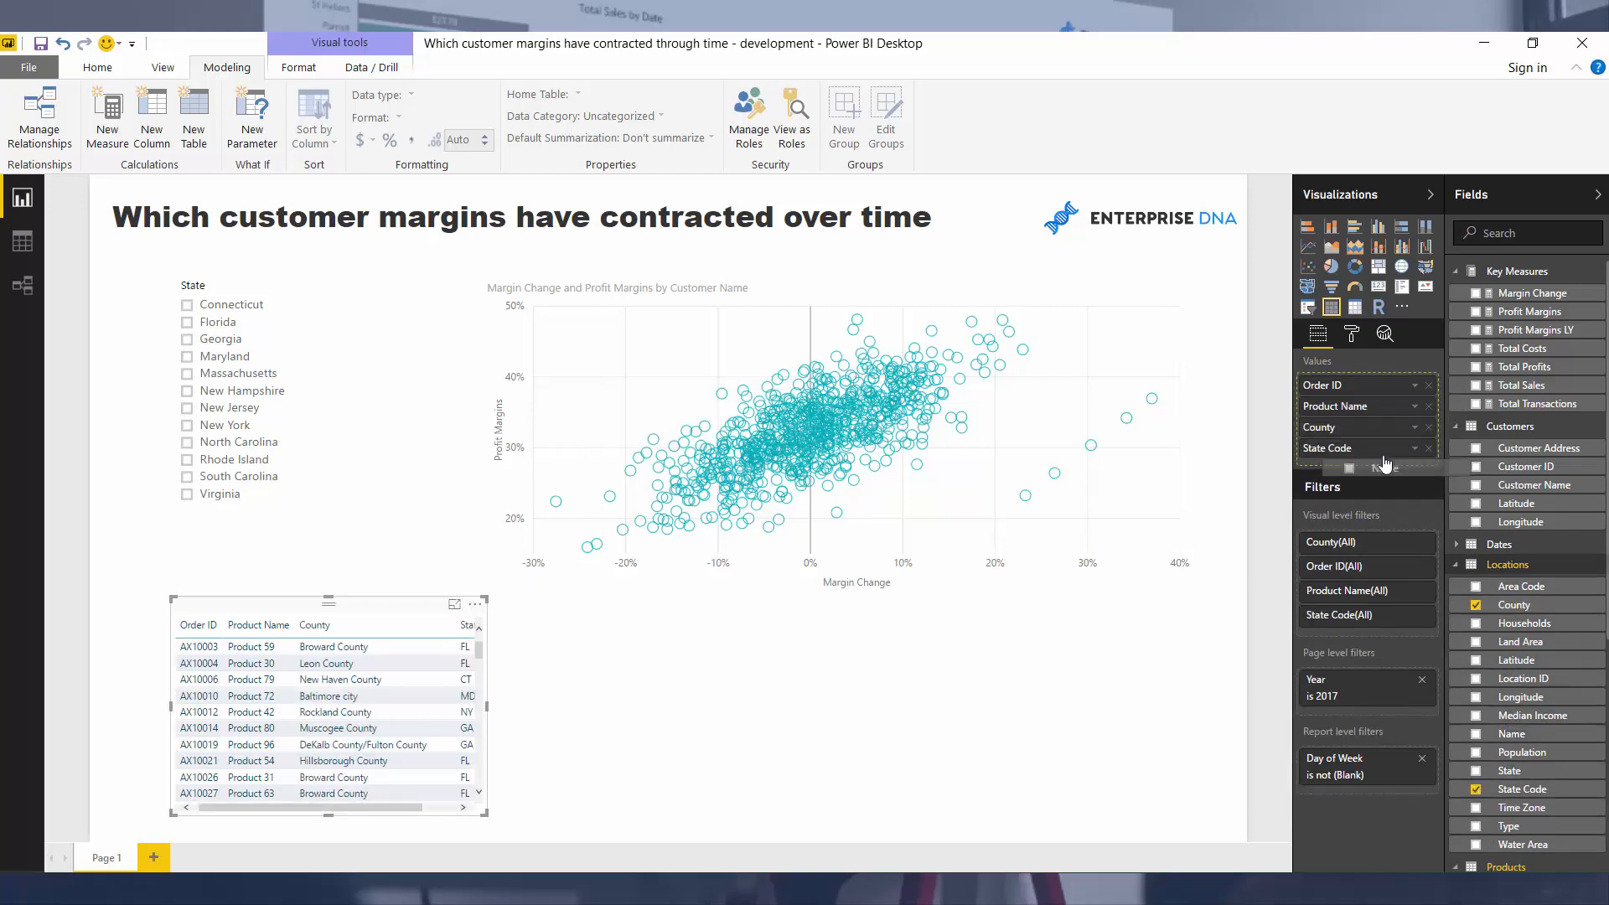
{"action": "left_click_drag", "start_coordinate": [1422, 490], "coordinate": [1416, 490]}
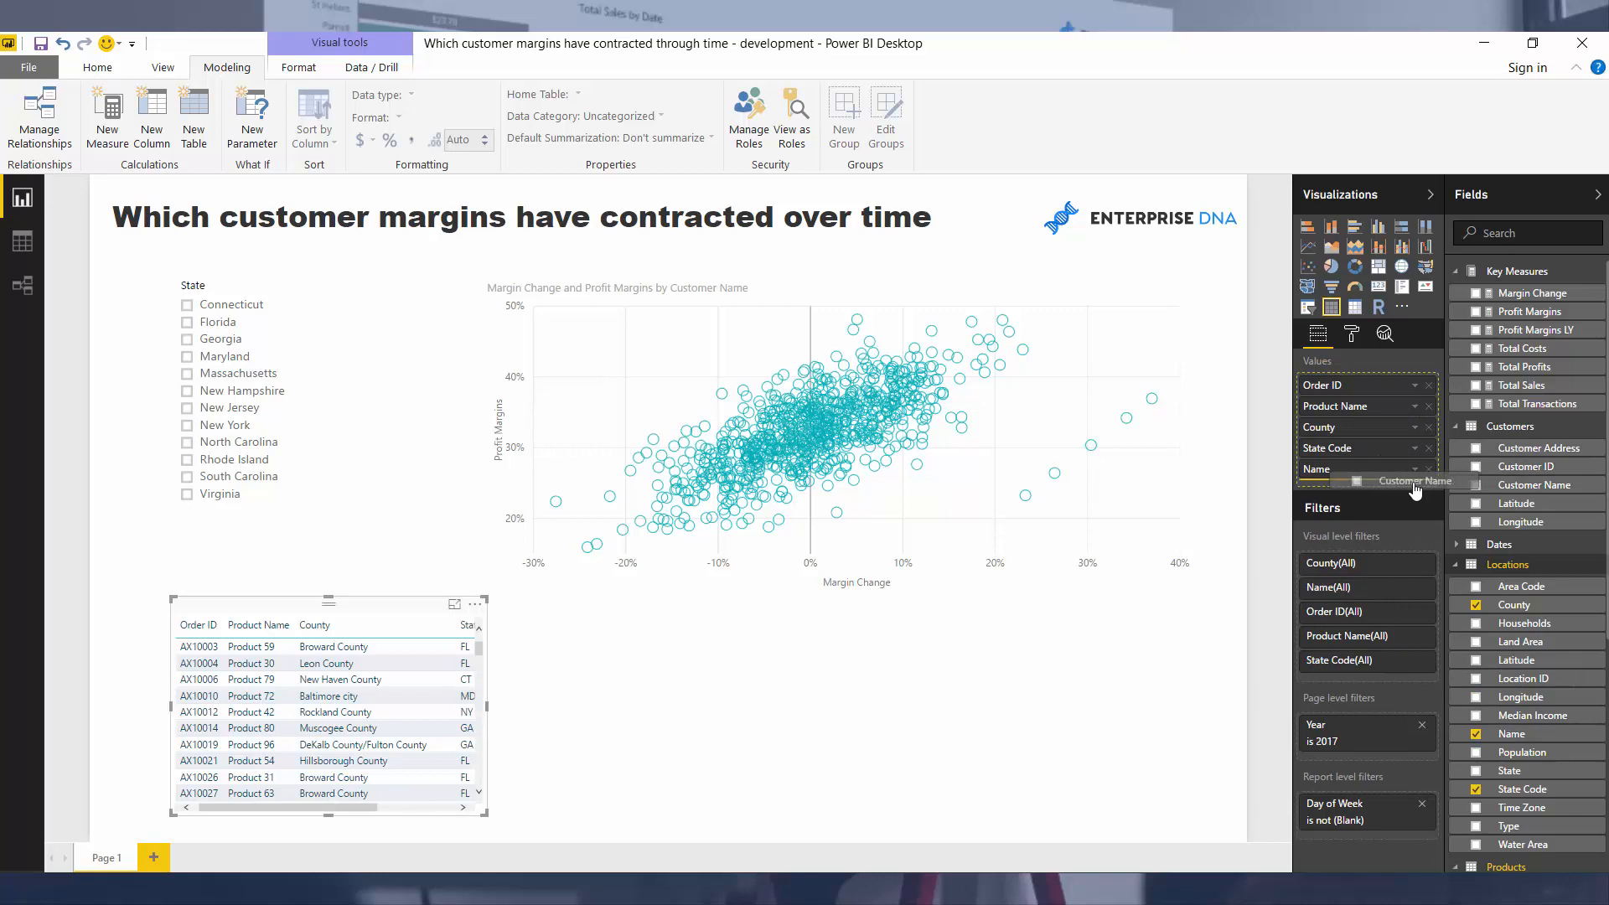
Step: Add the Total Sales, Total Profits and Profit Margins measures to the order table, placing Profit Margins directly after Customer Name
{"action": "left_click_drag", "start_coordinate": [1521, 385], "coordinate": [1385, 503]}
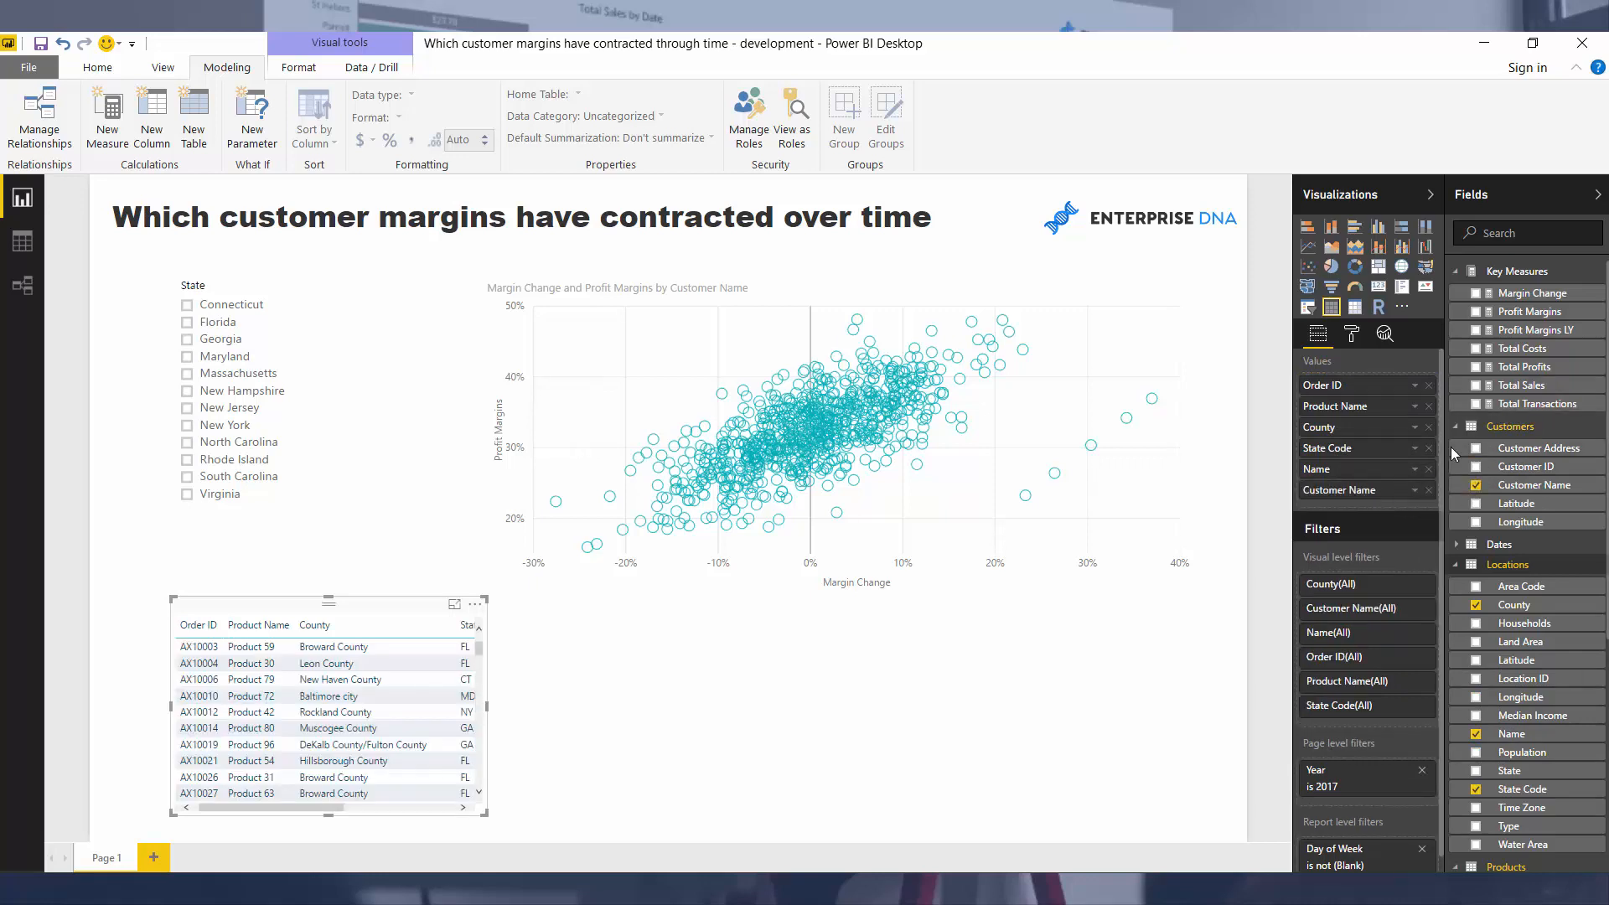
{"action": "left_click", "coordinate": [1475, 366]}
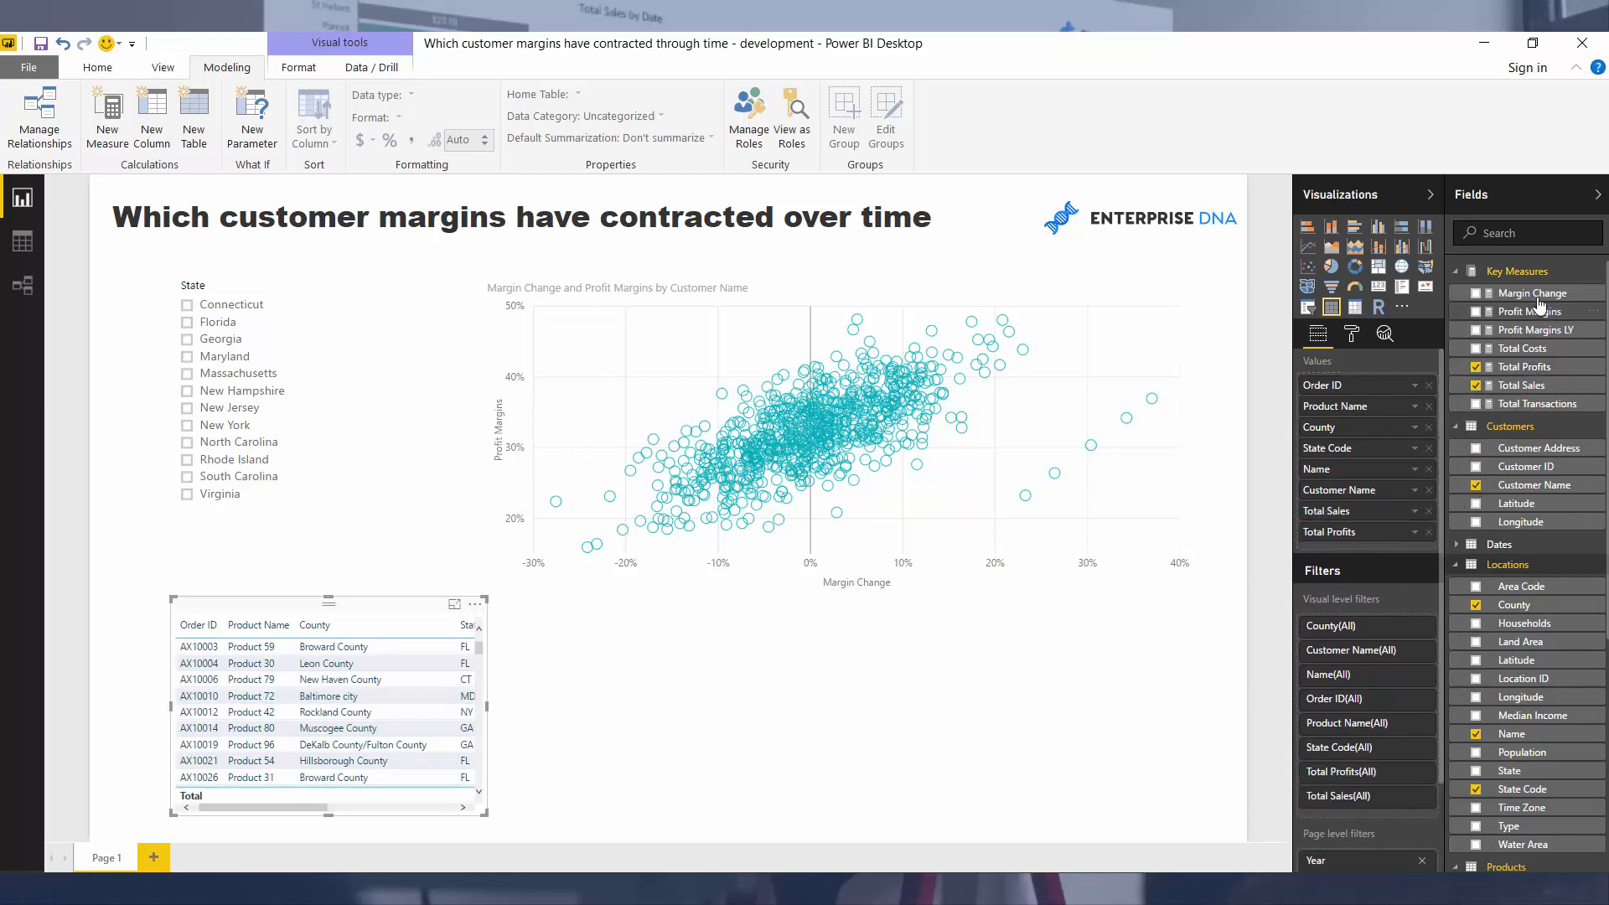
{"action": "left_click_drag", "start_coordinate": [1527, 311], "coordinate": [1372, 507]}
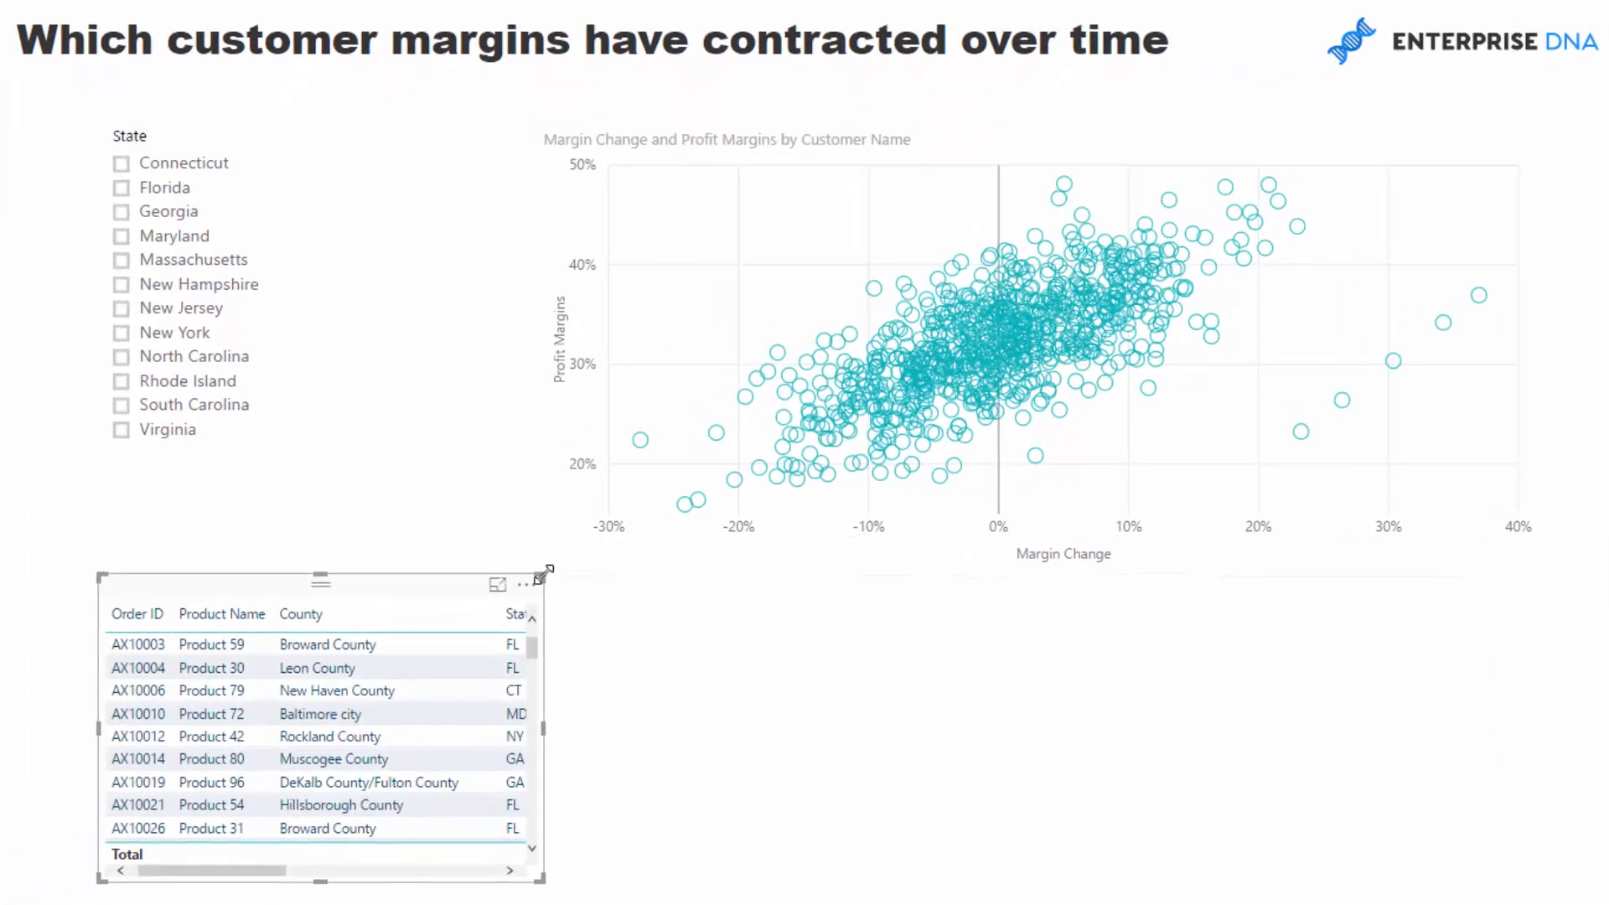
Step: Stretch the order table across the page and widen its County, Customer Name, Profit Margins, Total Sales and Total Profits columns
{"action": "left_click_drag", "start_coordinate": [544, 574], "coordinate": [1546, 582]}
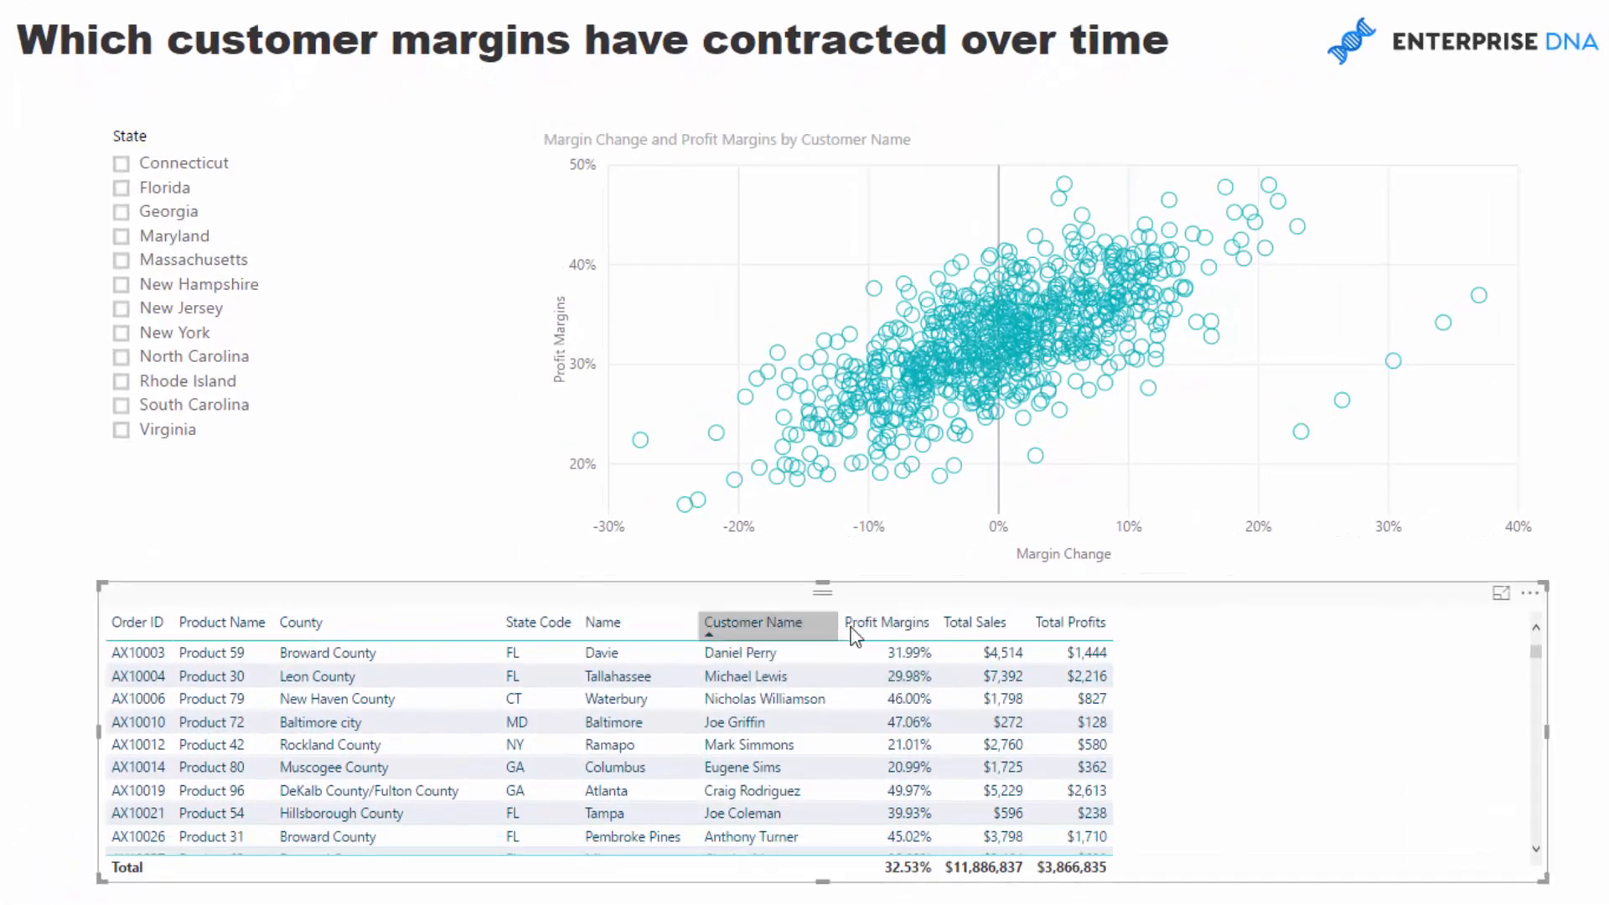
{"action": "left_click_drag", "start_coordinate": [839, 635], "coordinate": [878, 621]}
{"action": "left_click_drag", "start_coordinate": [500, 621], "coordinate": [563, 621]}
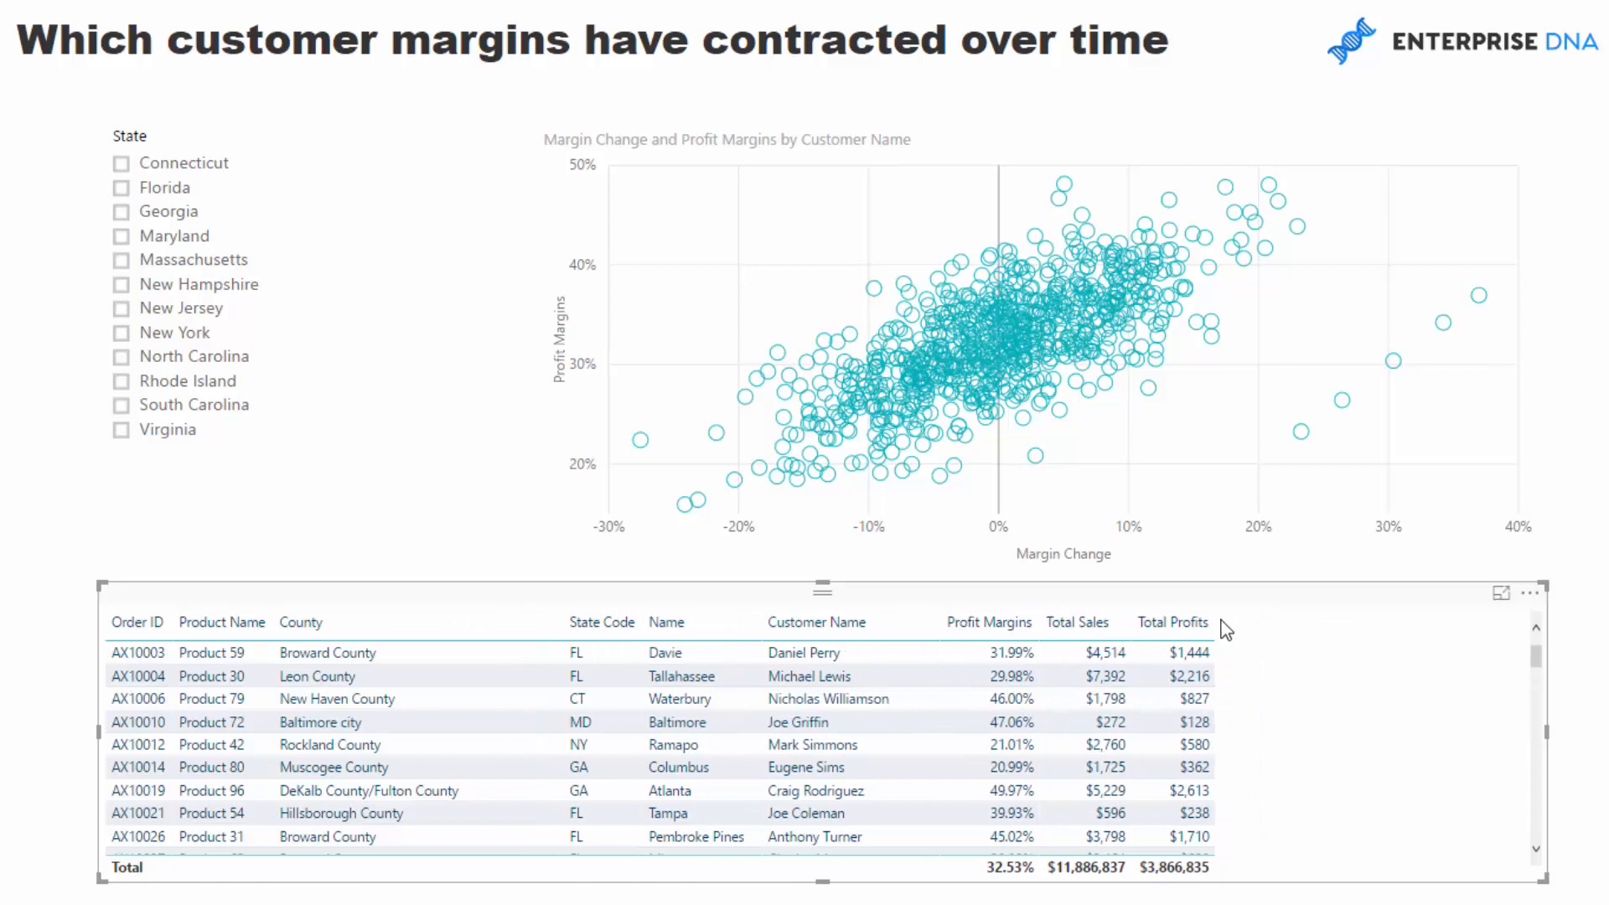
{"action": "left_click_drag", "start_coordinate": [1215, 621], "coordinate": [1292, 622]}
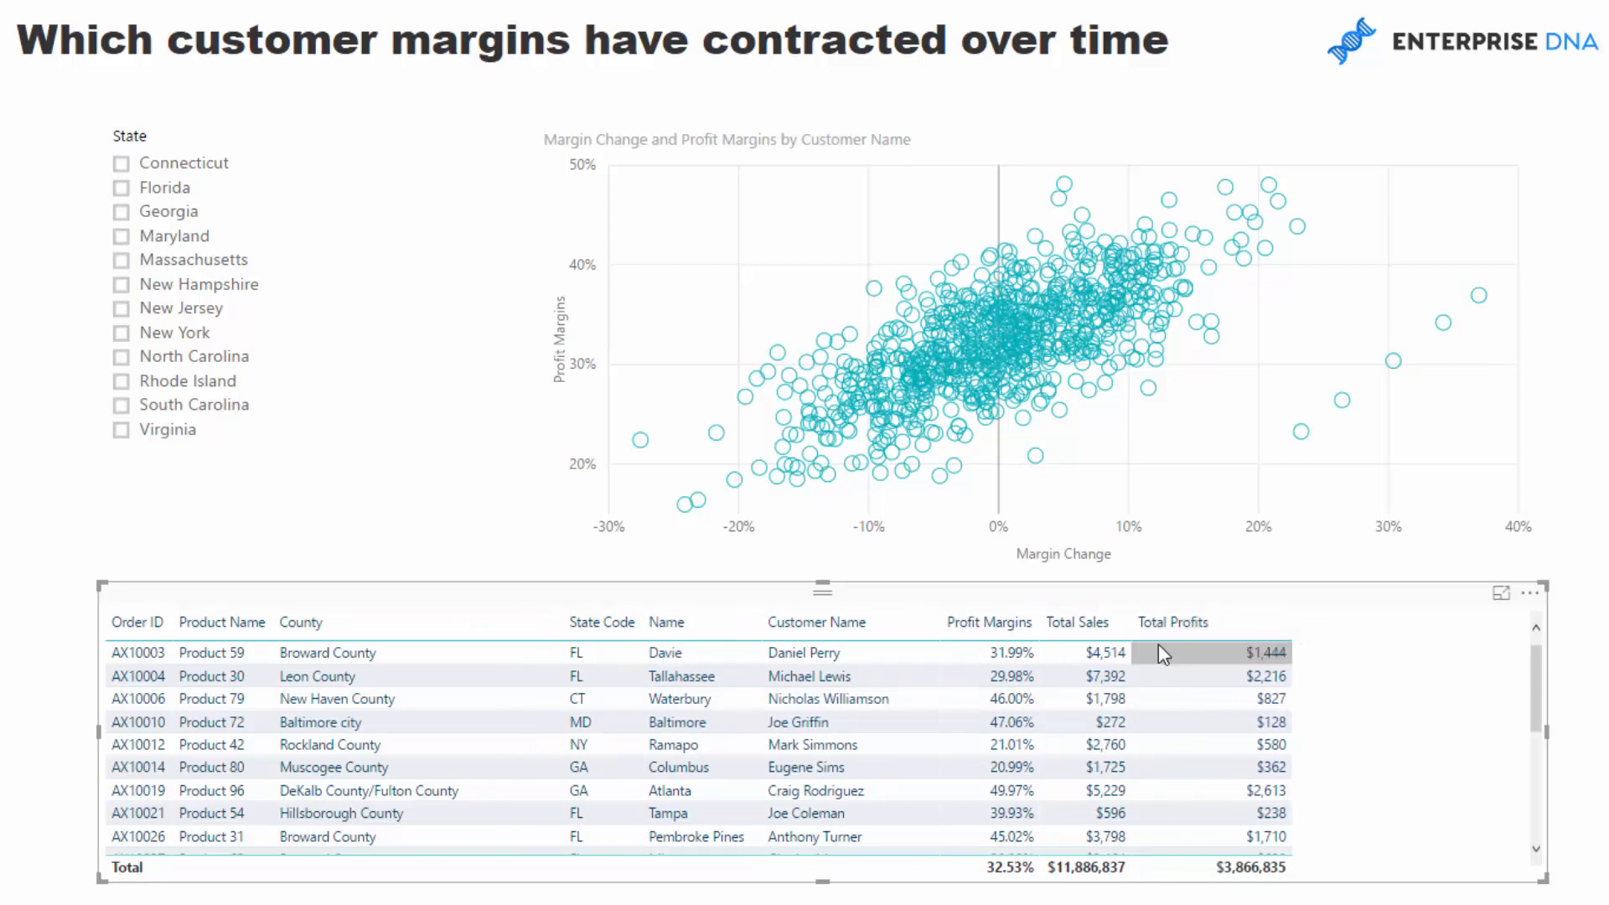
{"action": "left_click_drag", "start_coordinate": [1130, 622], "coordinate": [1206, 623]}
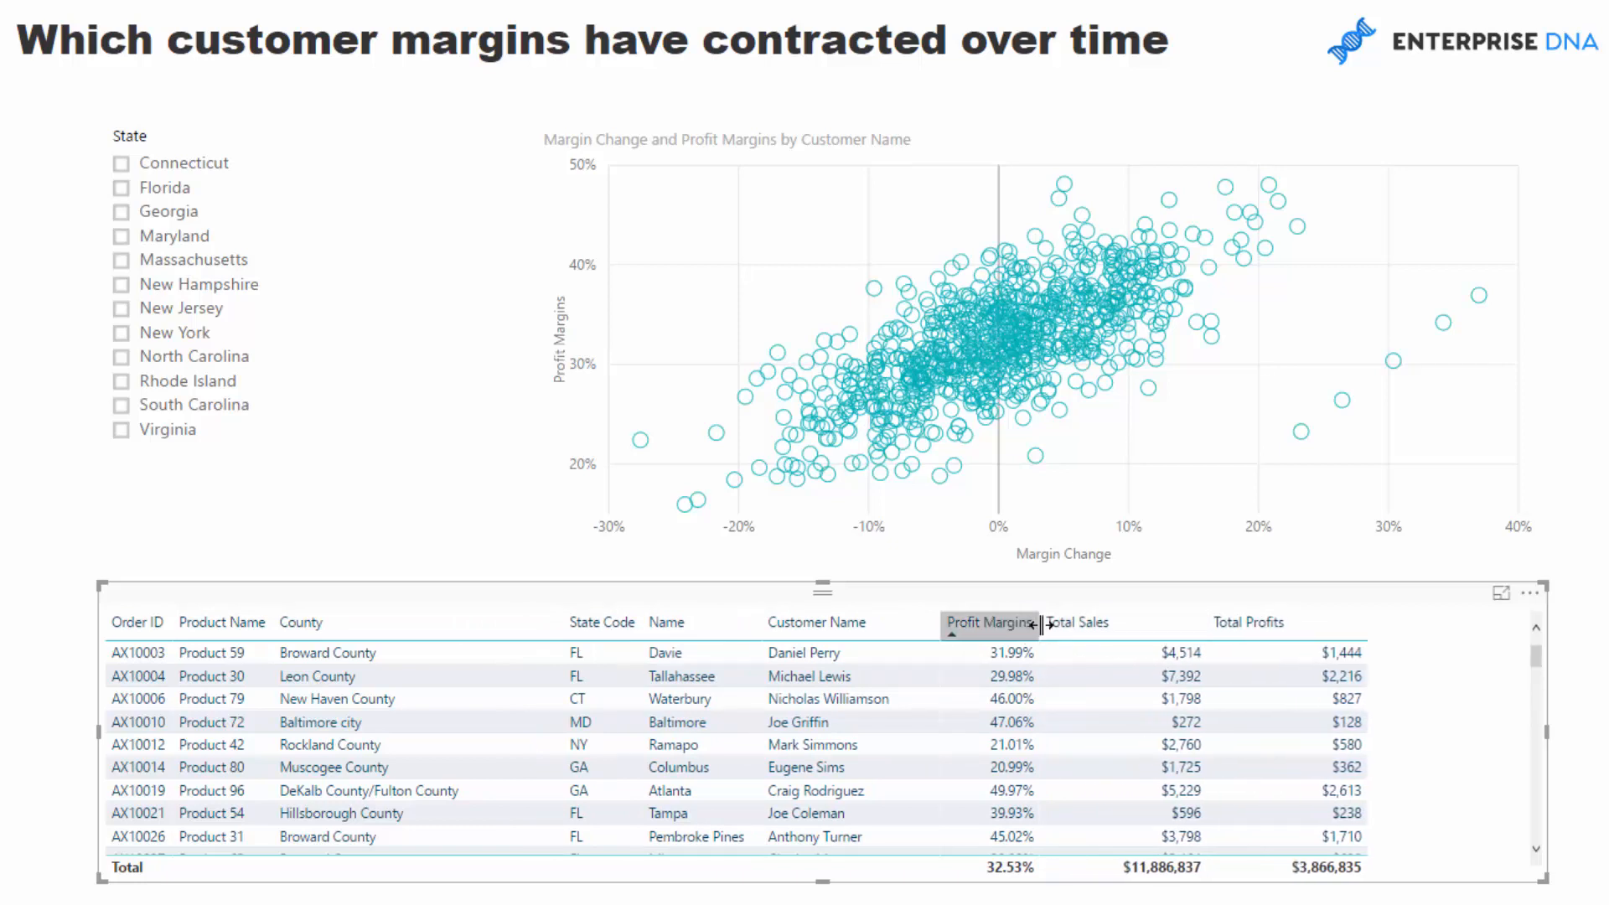
{"action": "left_click_drag", "start_coordinate": [1041, 625], "coordinate": [1079, 625]}
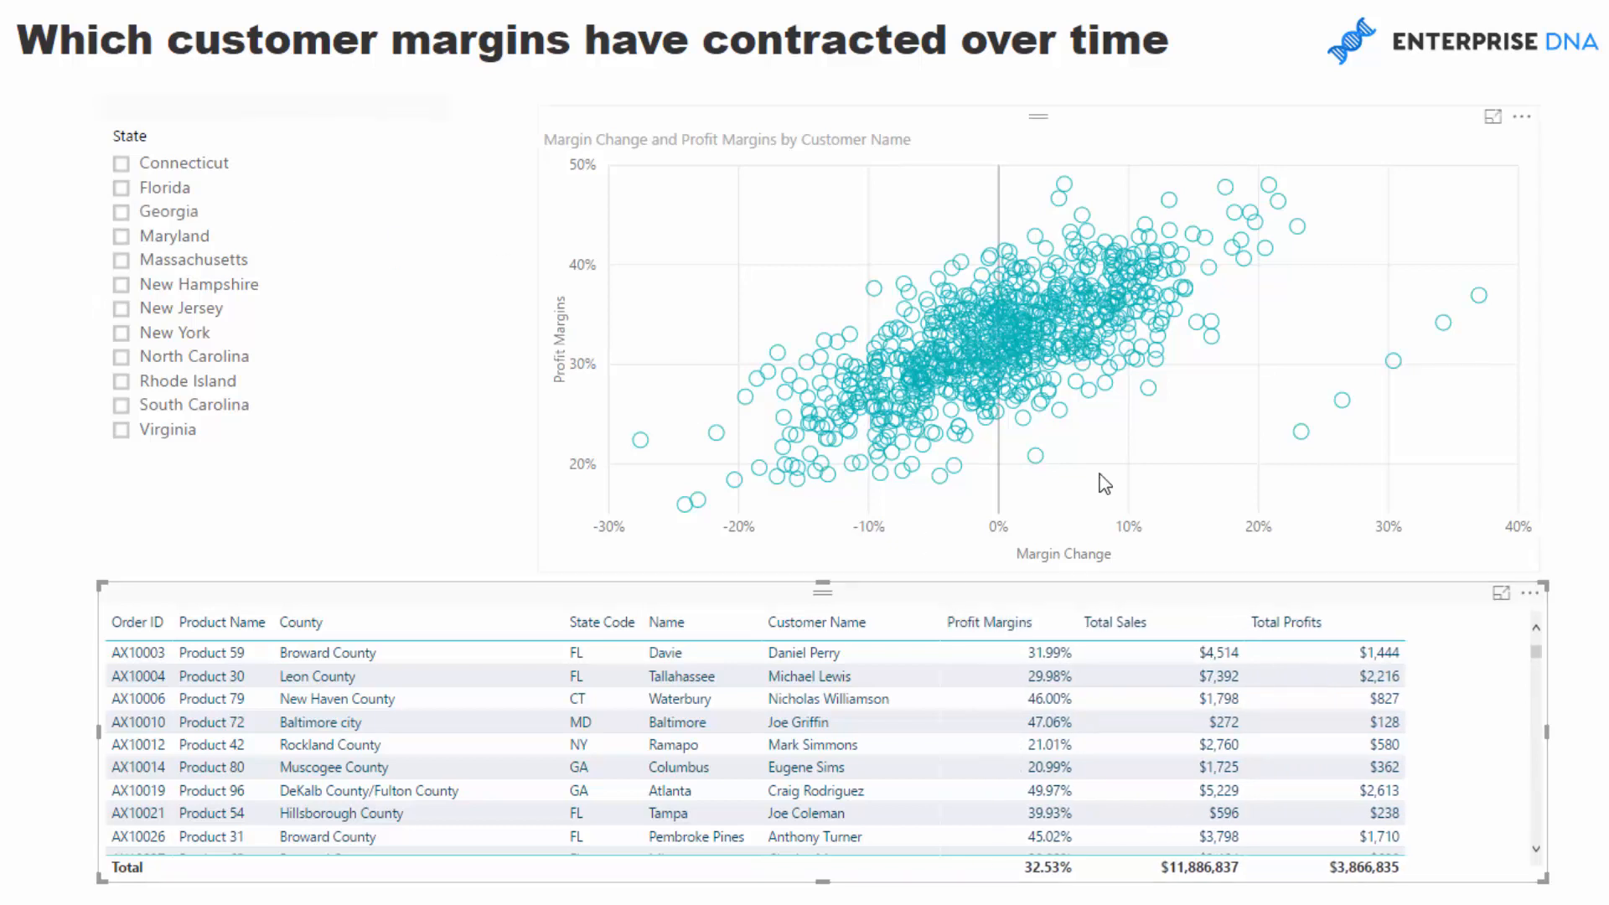
Step: Review the Total Transactions formula and start a new measure, Transaction LY, as a CALCULATE of [Total Transactions]
{"action": "mouse_move", "coordinate": [1307, 440]}
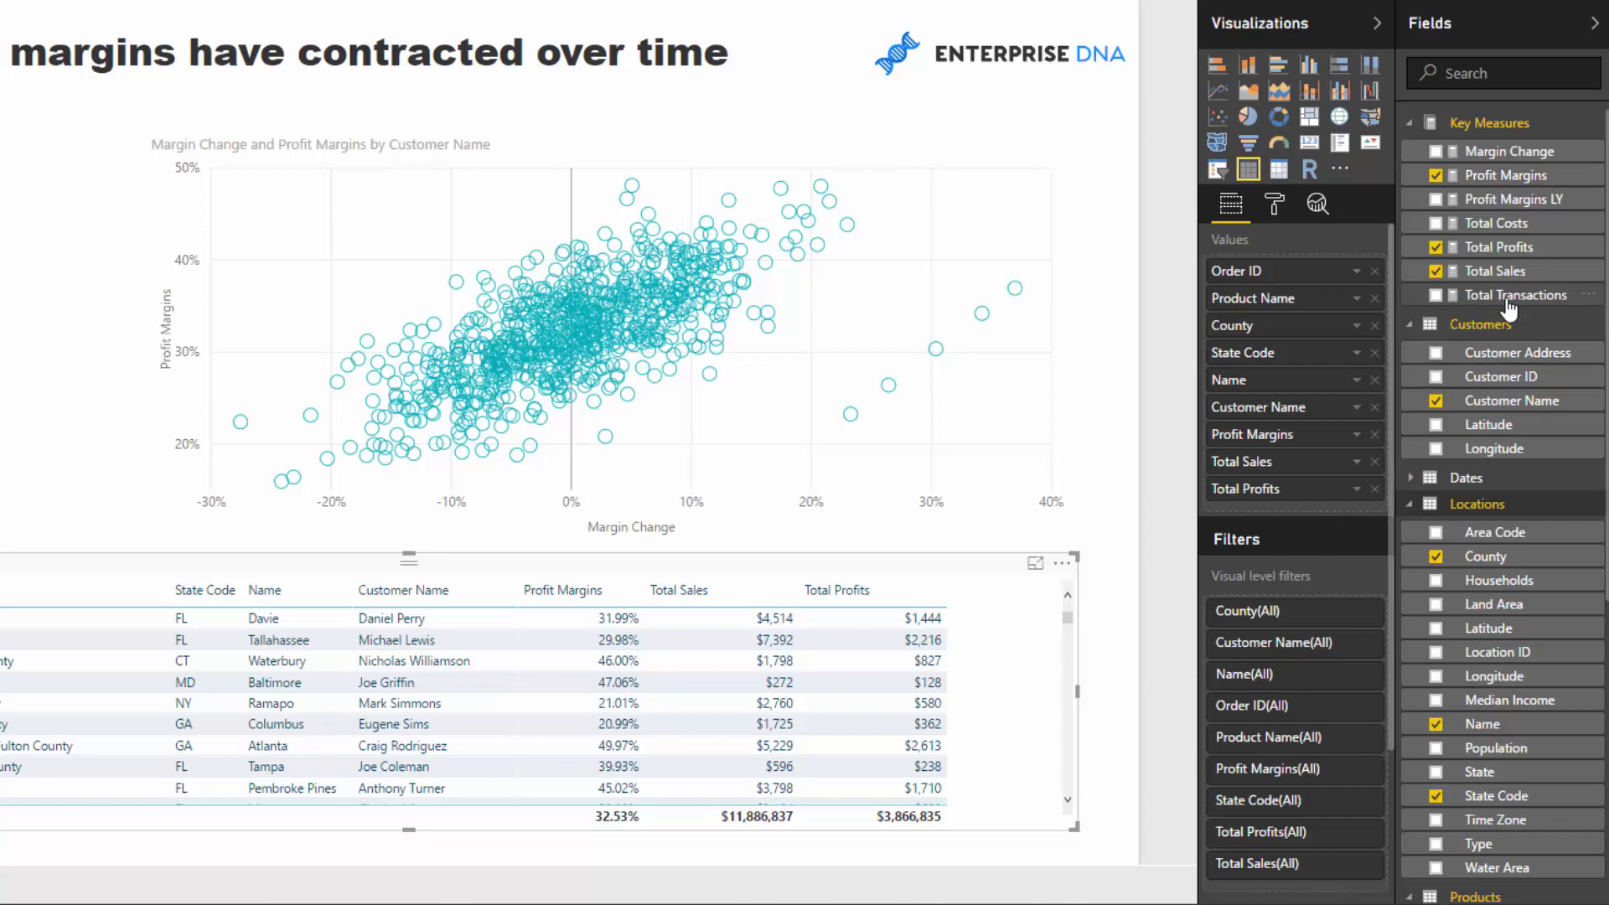
{"action": "left_click", "coordinate": [1509, 298]}
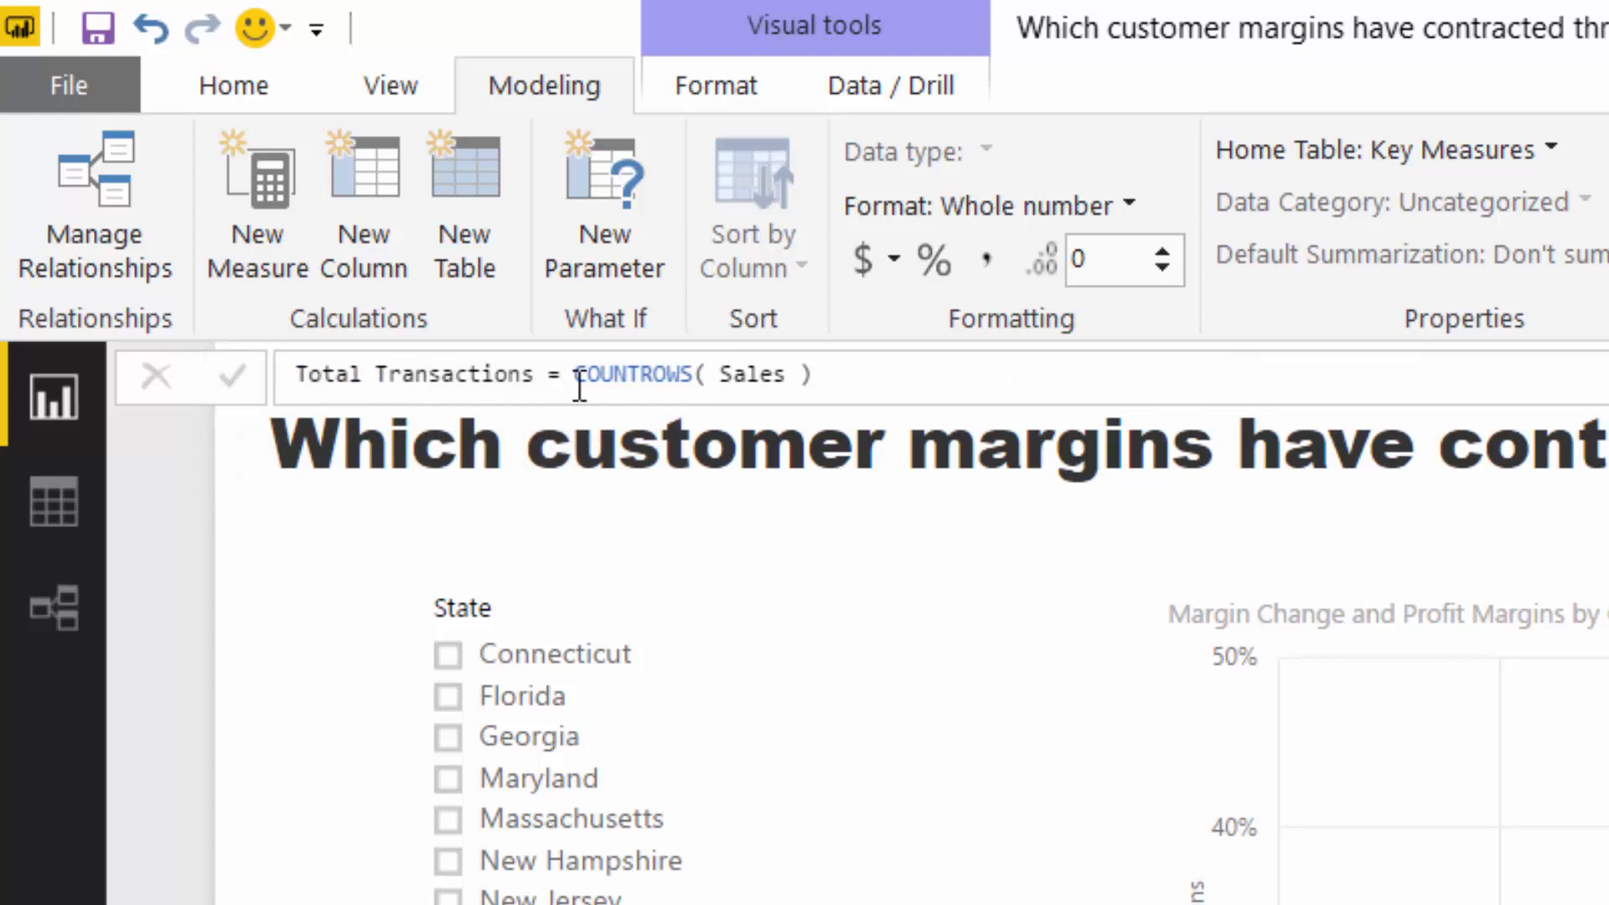
{"action": "left_click", "coordinate": [257, 183]}
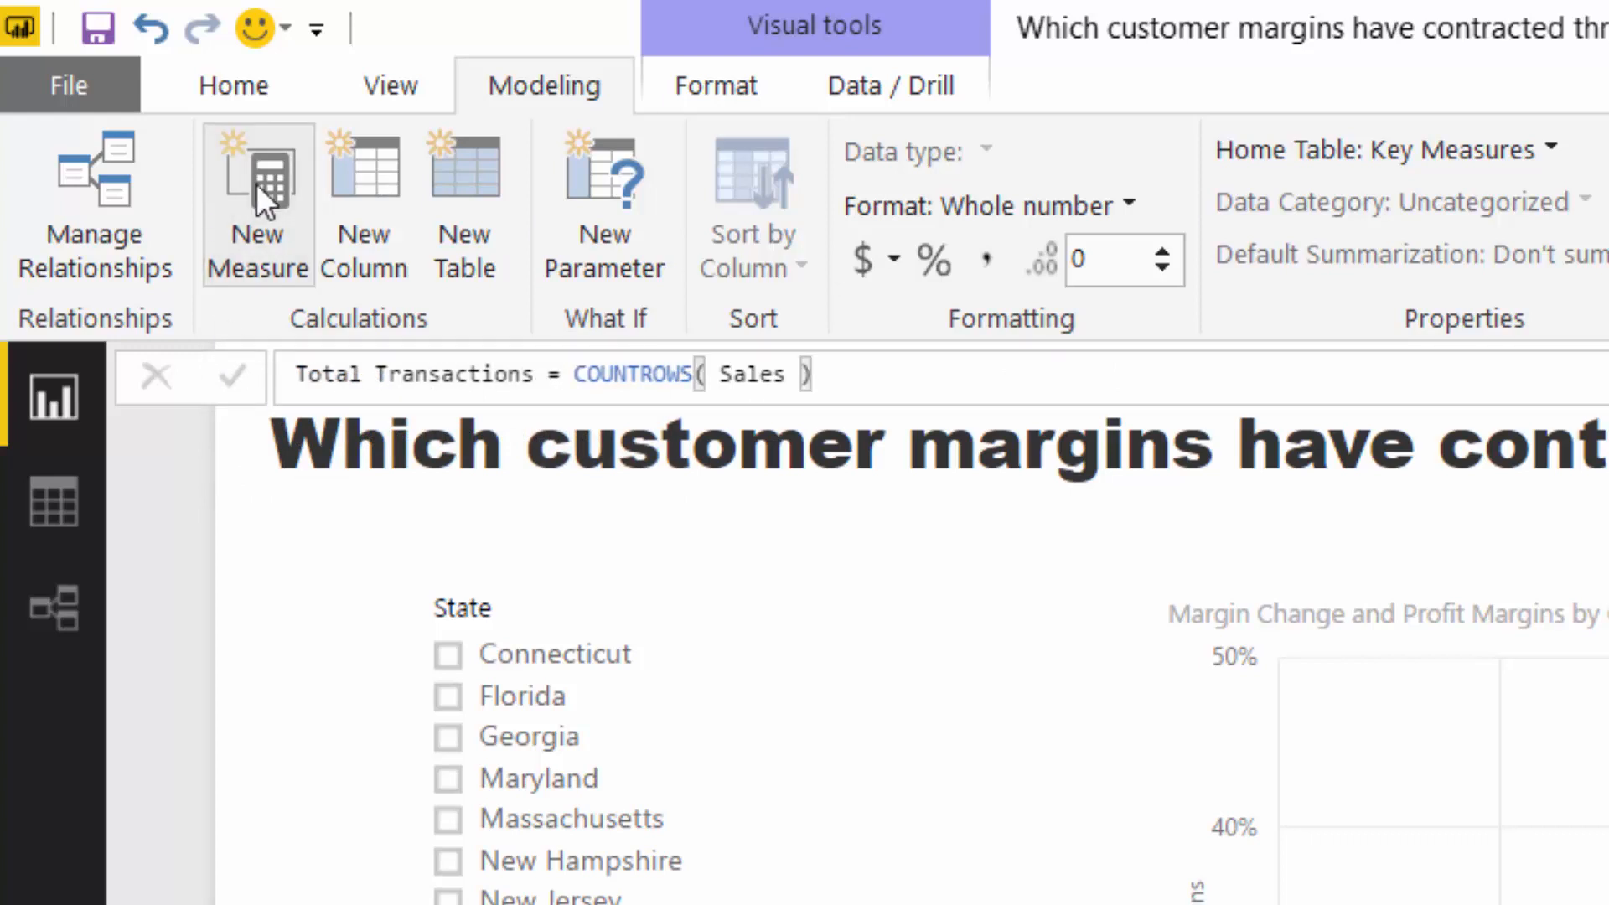
{"action": "type", "text": "Tran"}
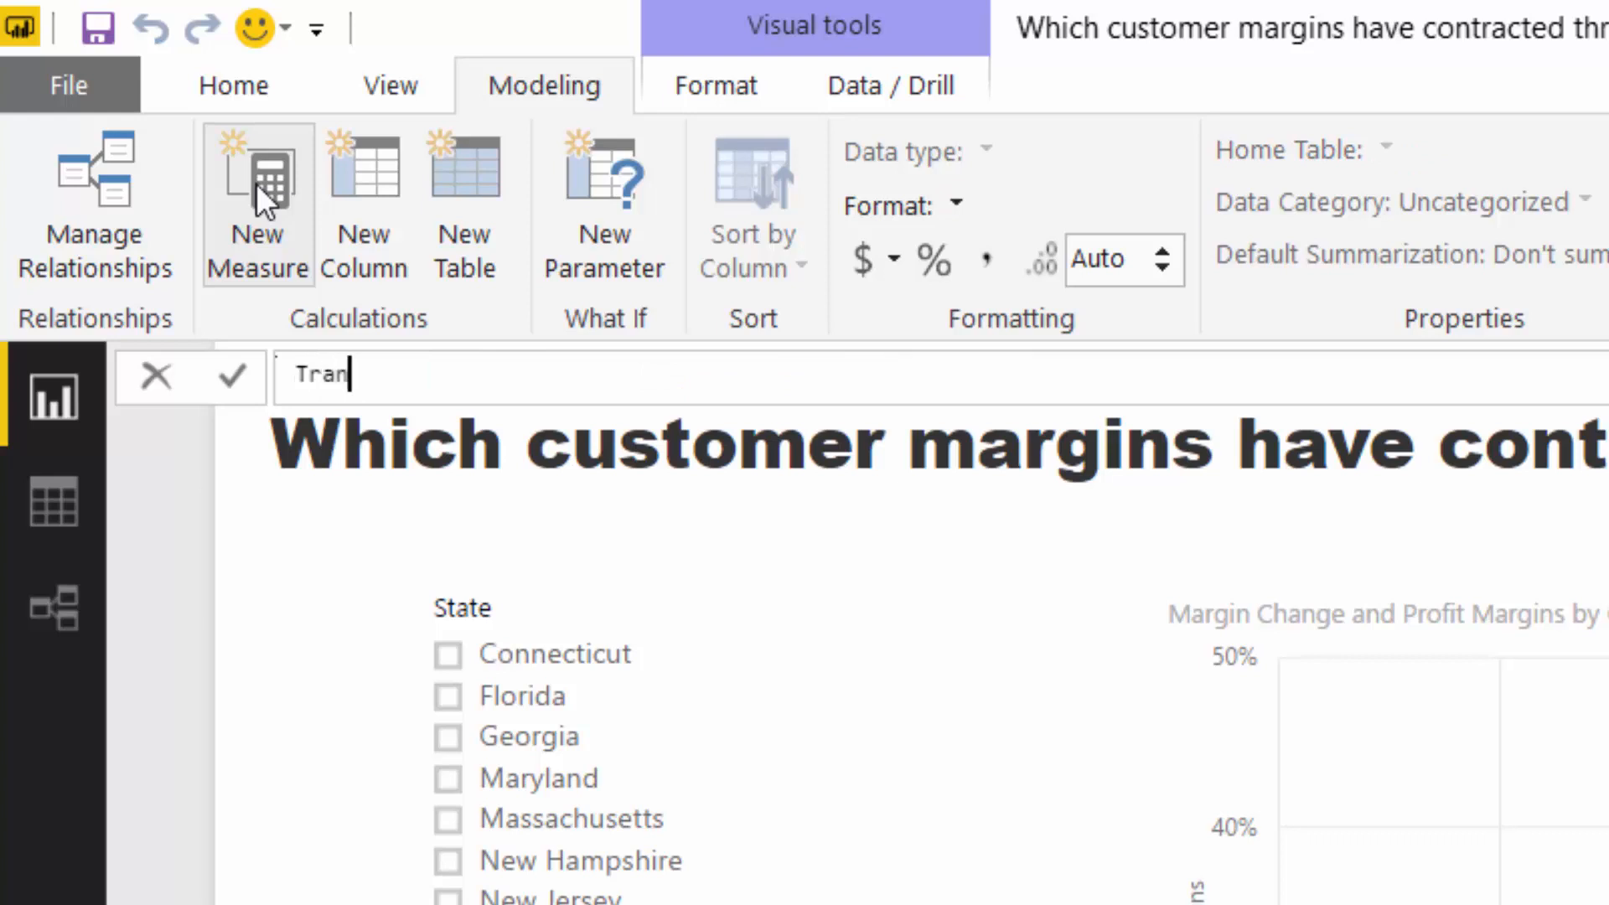
{"action": "type", "text": "saction LY ="}
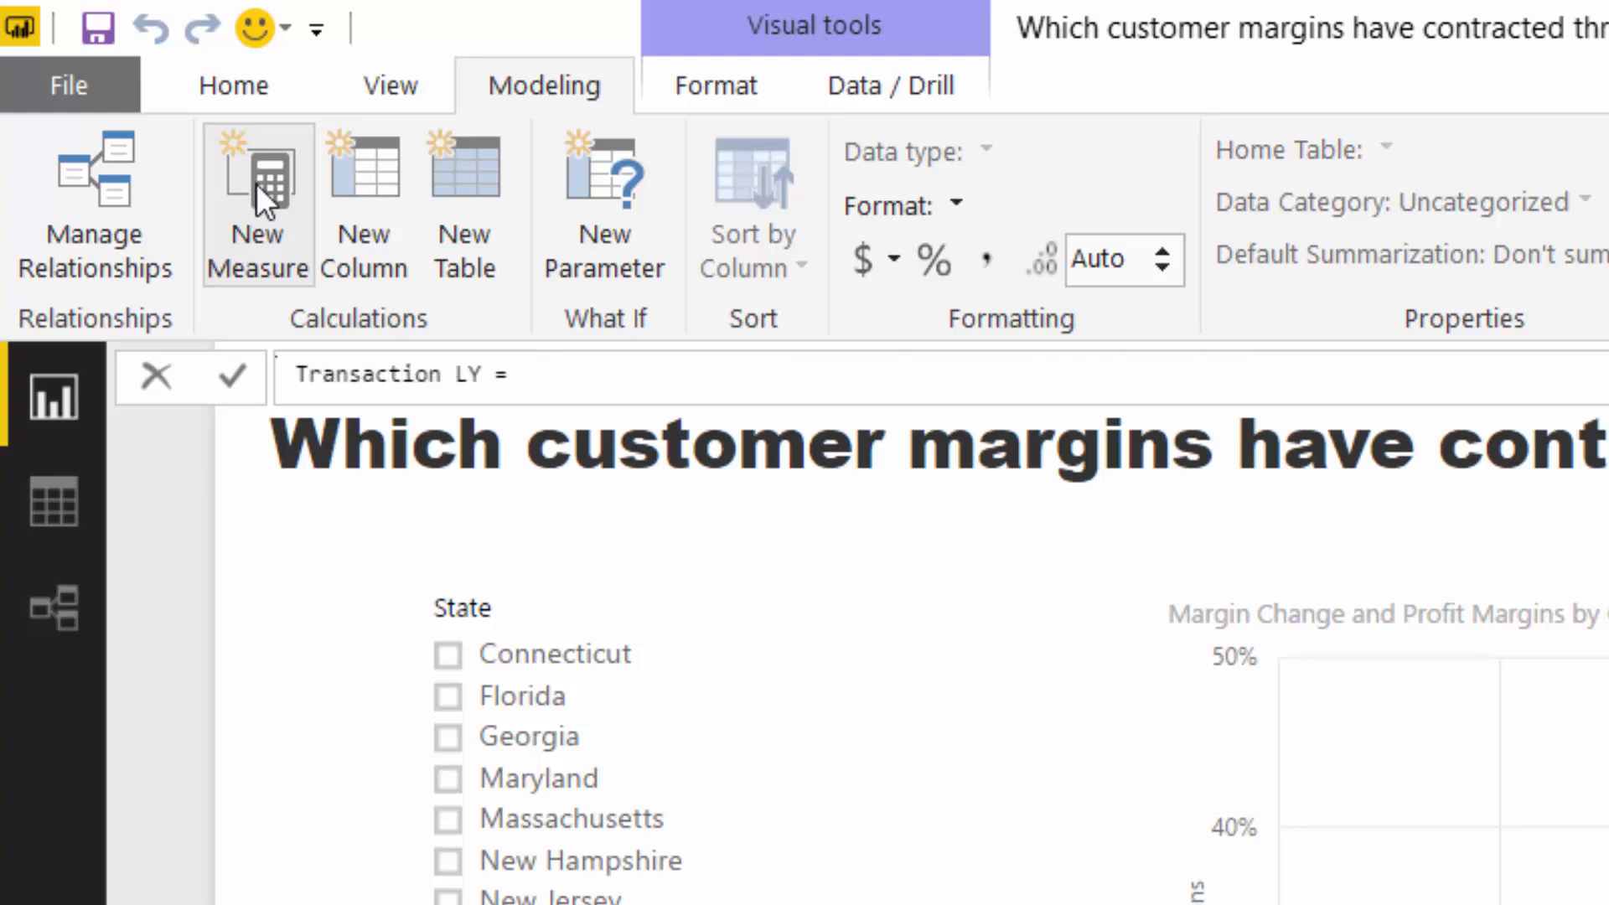
{"action": "type", "text": " CALCULATE("}
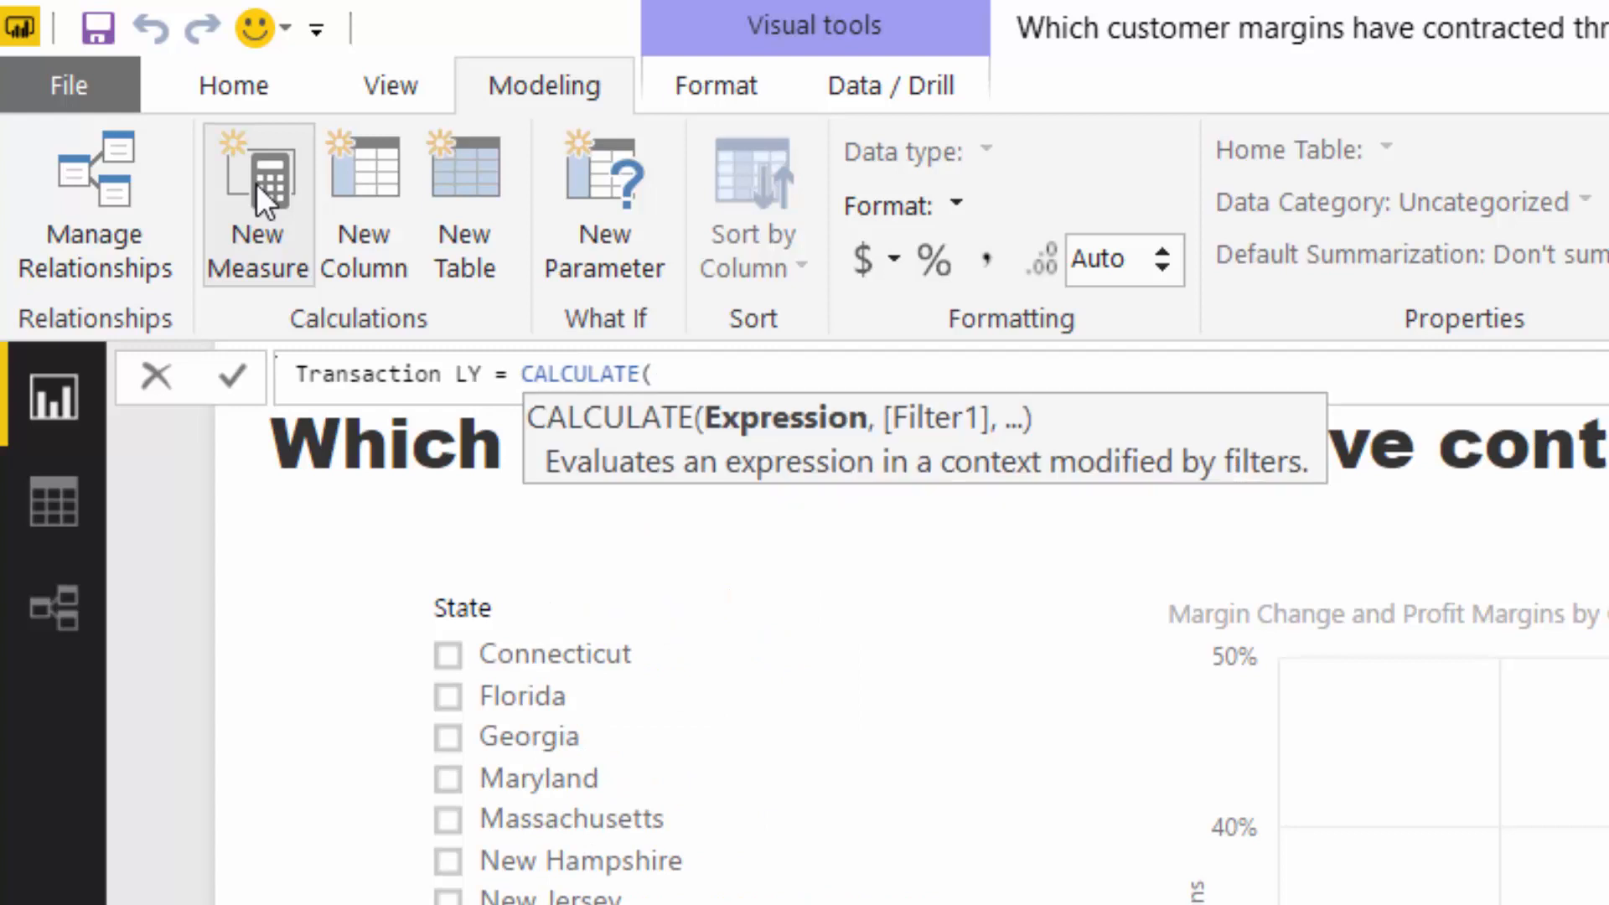
{"action": "type", "text": " tot"}
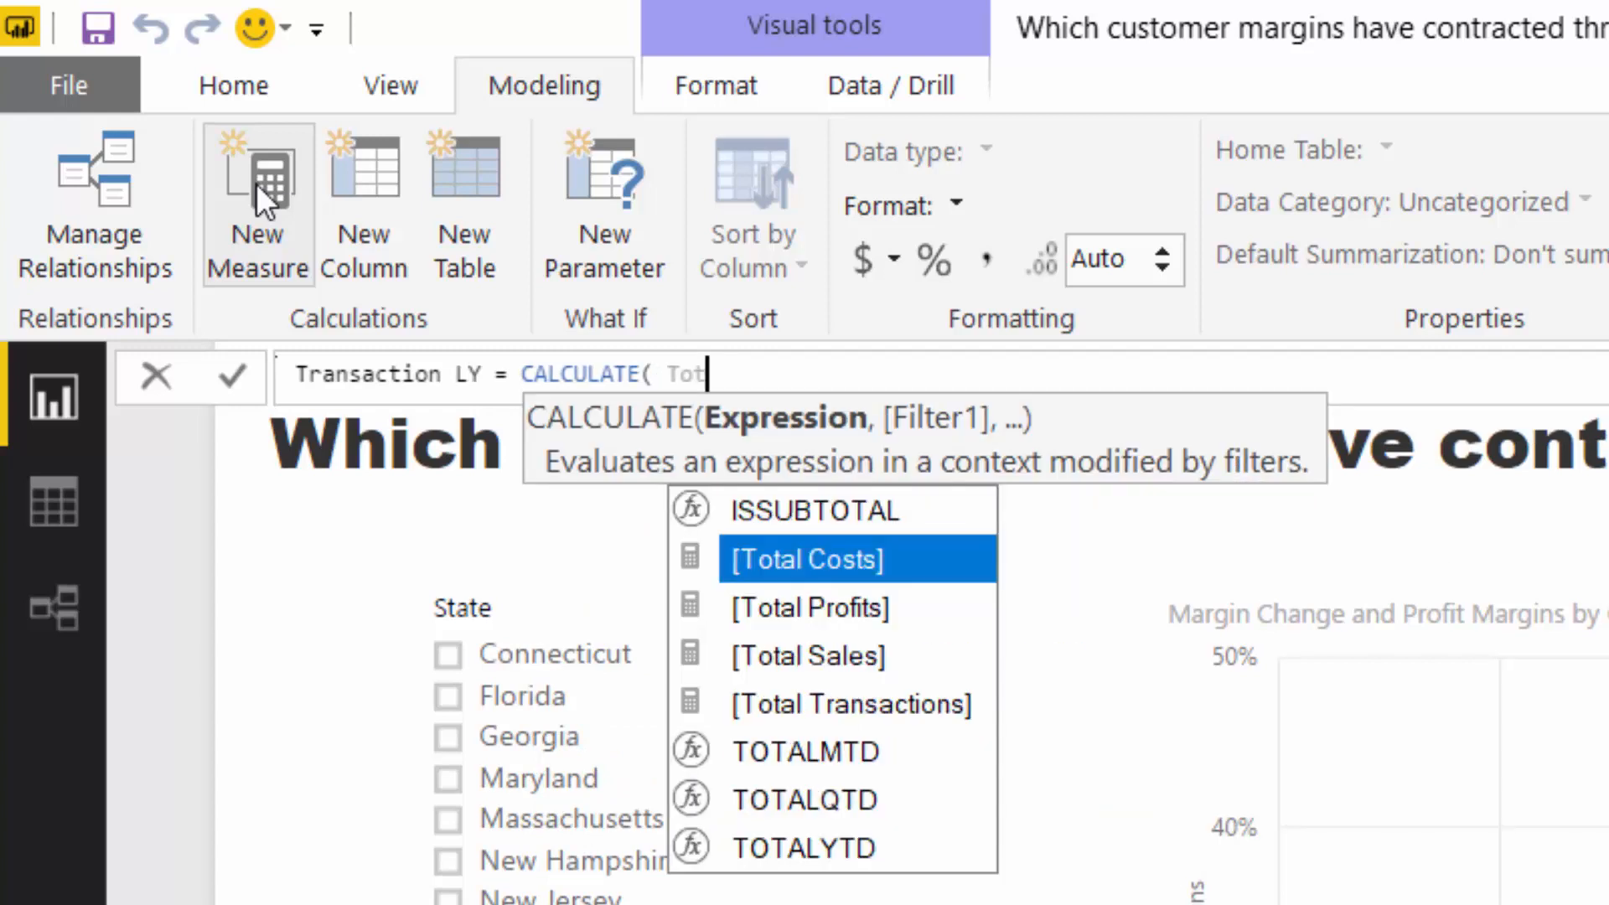
{"action": "key", "text": "Down"}
{"action": "key", "text": "Down"}
{"action": "key", "text": "Down"}
{"action": "key", "text": "Tab"}
Step: Complete the Transaction LY measure with the filter SAMEPERIODLASTYEAR( Dates[Date] ) and select the scatter chart
{"action": "type", "text": ", "}
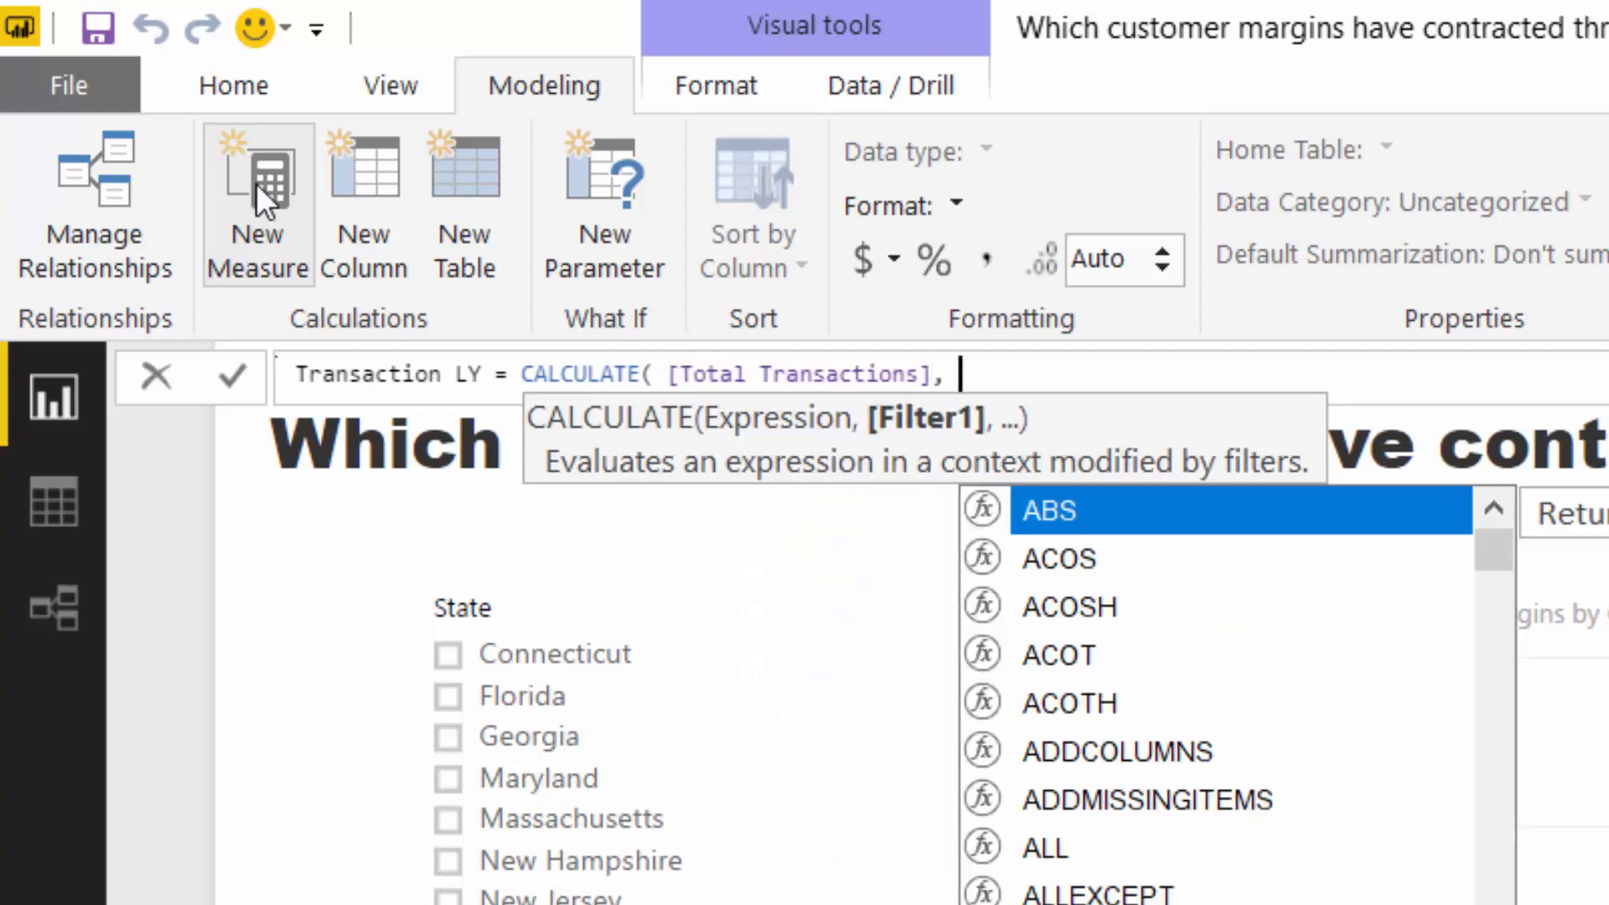
{"action": "type", "text": "SAM"}
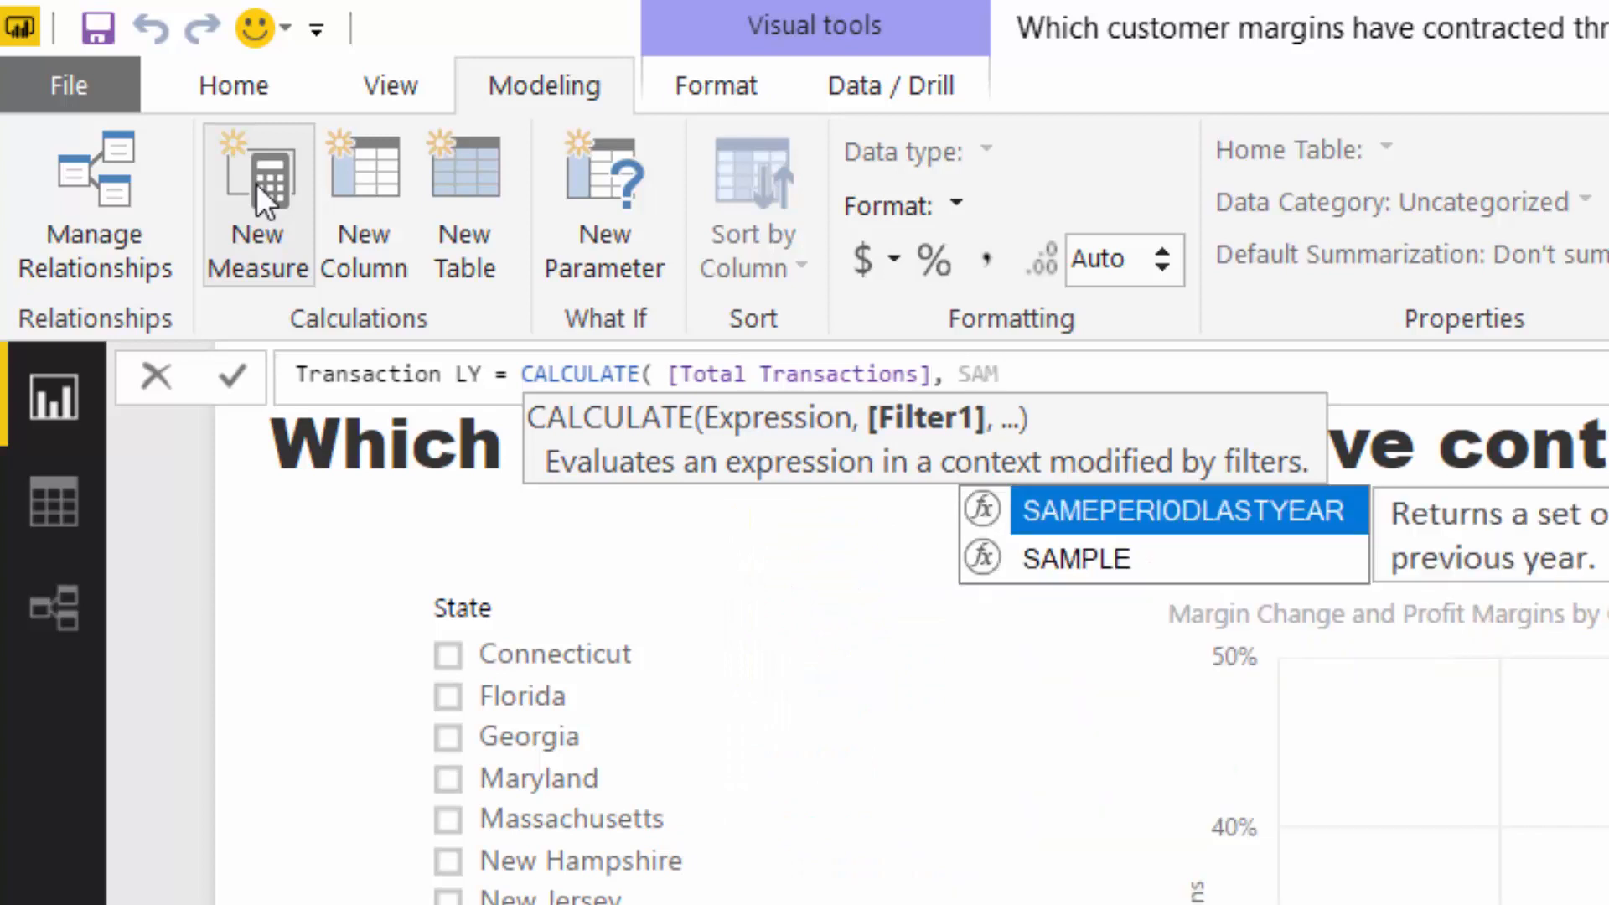
{"action": "key", "text": "Tab"}
{"action": "type", "text": "Date"}
{"action": "key", "text": "Down"}
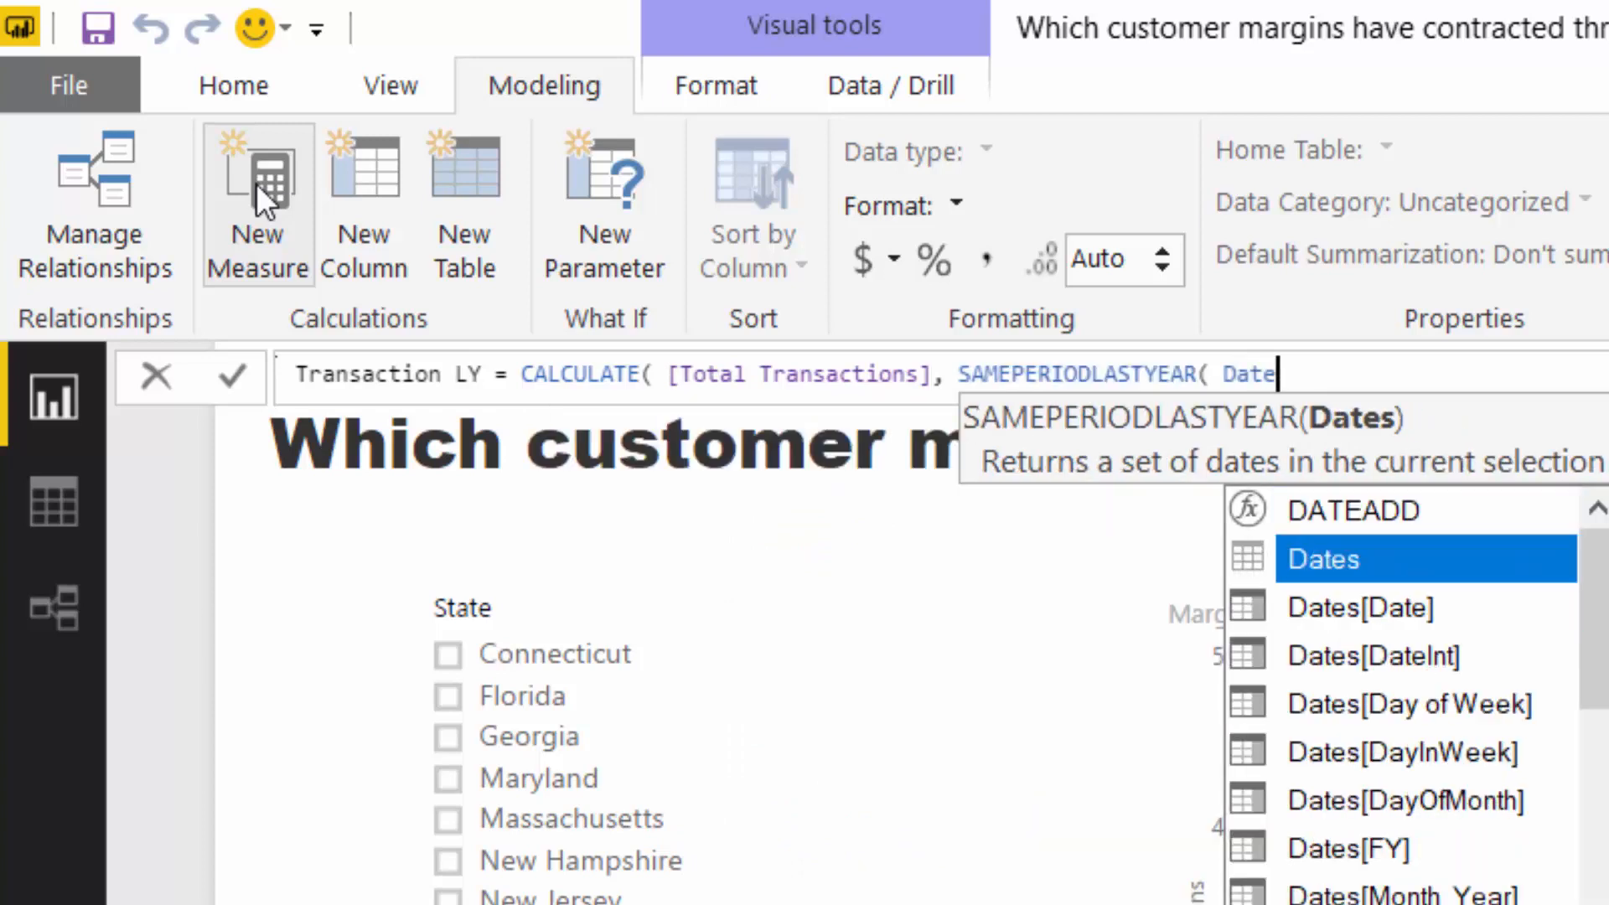
{"action": "key", "text": "Down"}
{"action": "key", "text": "Tab"}
{"action": "type", "text": ")"}
{"action": "key", "text": "Return"}
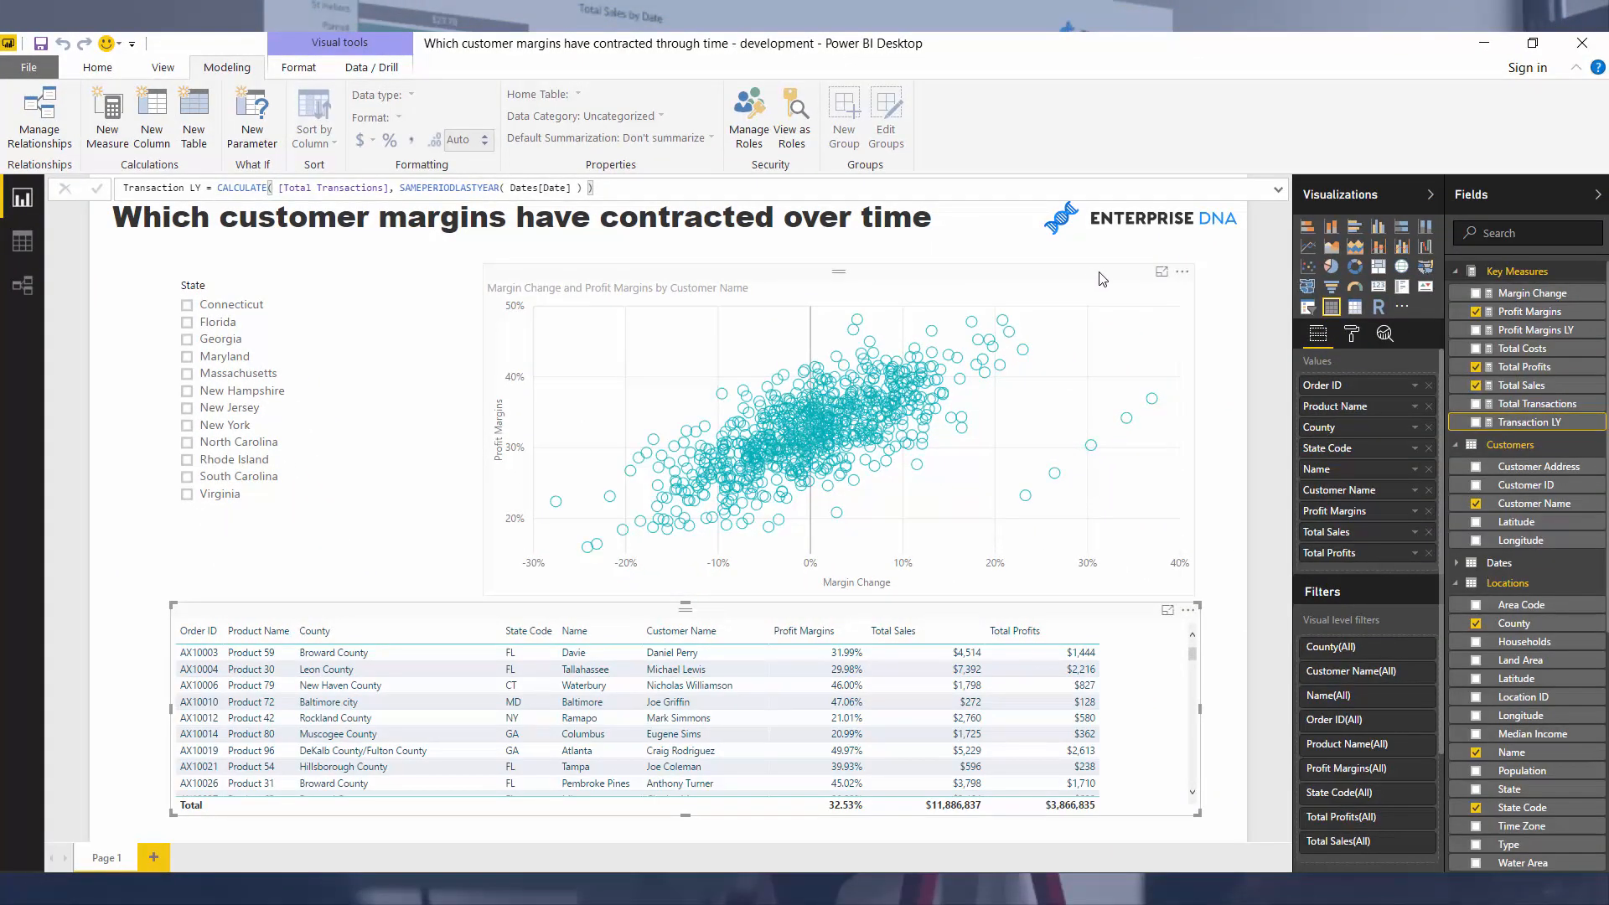
{"action": "left_click", "coordinate": [1102, 279]}
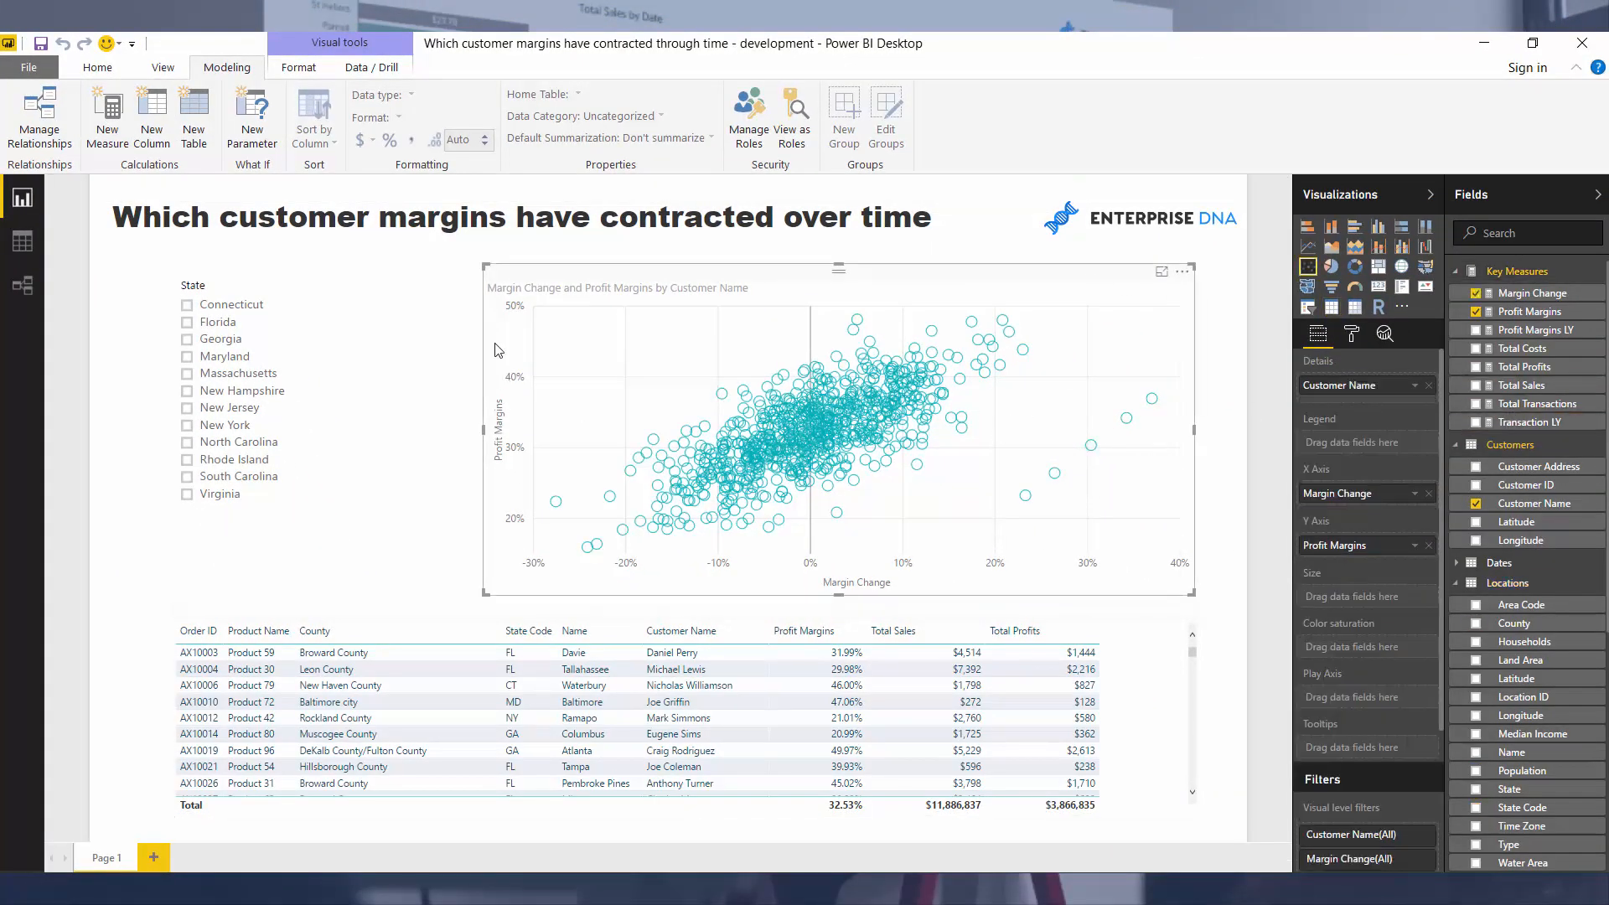
Step: Add Transaction LY as a visual level filter on the scatter chart and restrict it to values greater than 0
{"action": "left_click", "coordinate": [282, 273]}
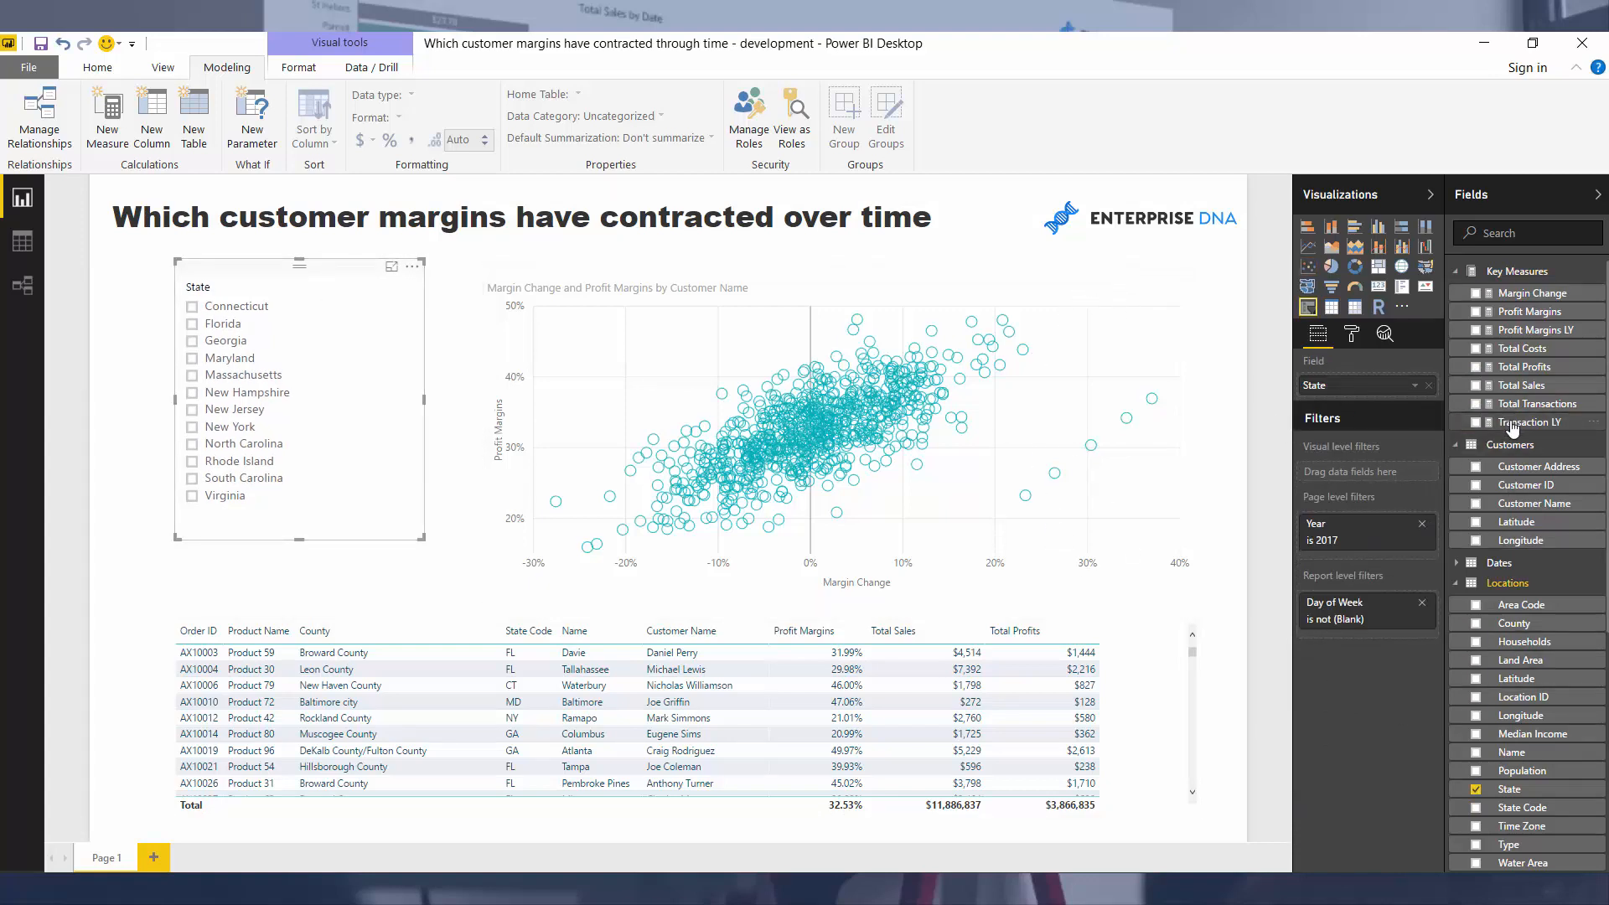
{"action": "left_click", "coordinate": [979, 281]}
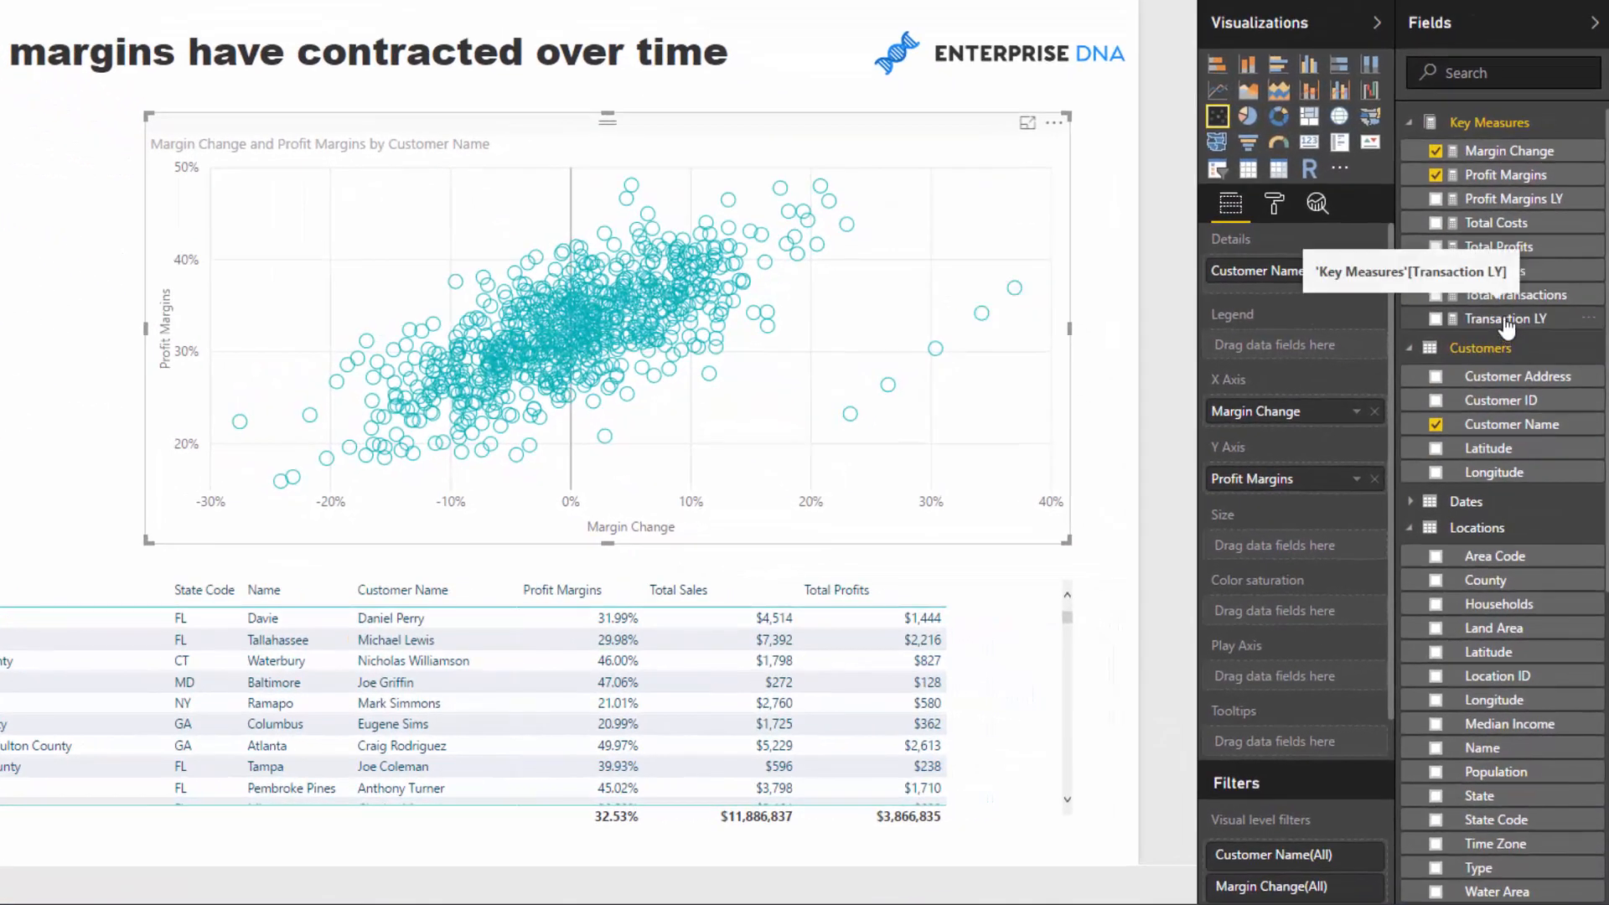
{"action": "left_click_drag", "start_coordinate": [1506, 331], "coordinate": [1293, 895]}
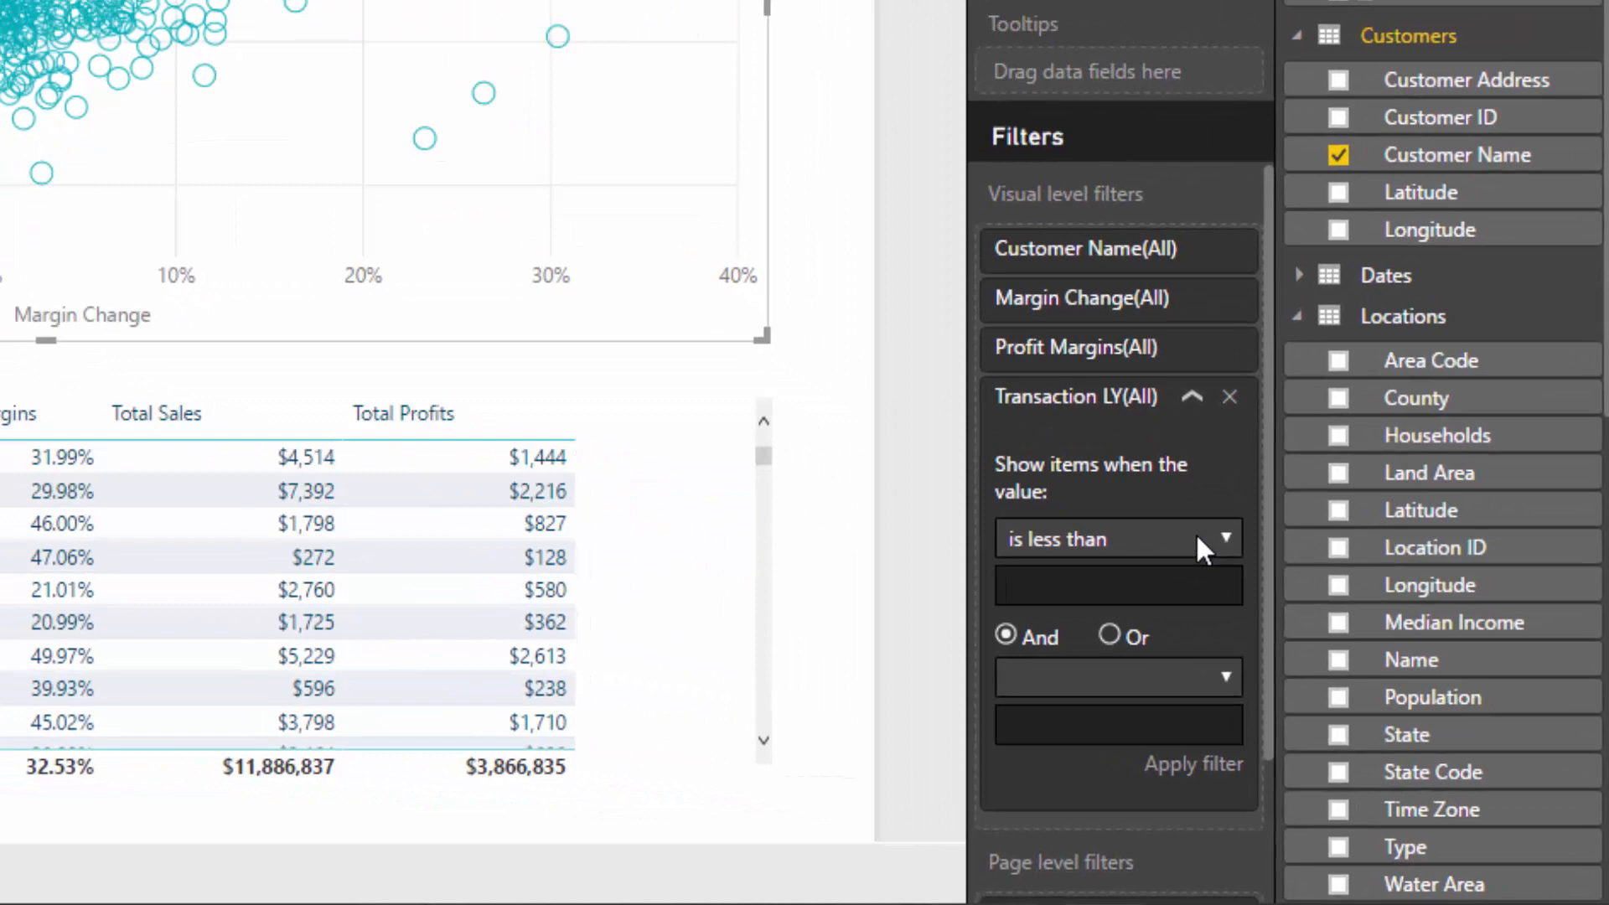
{"action": "left_click", "coordinate": [1320, 647]}
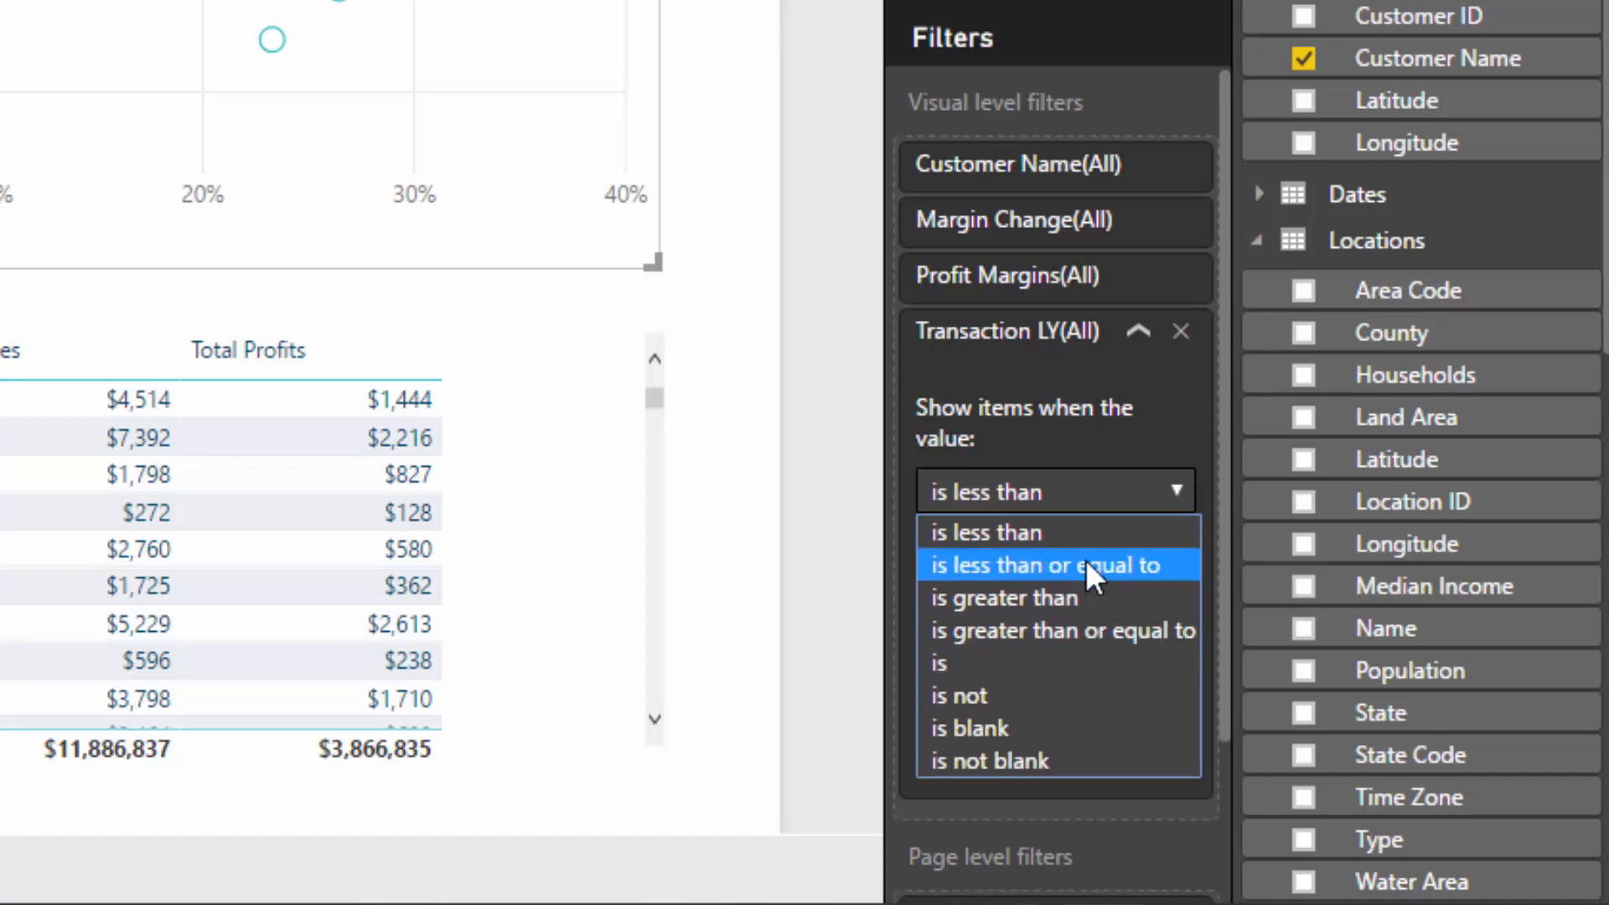
{"action": "left_click", "coordinate": [1098, 597]}
{"action": "left_click", "coordinate": [1070, 553]}
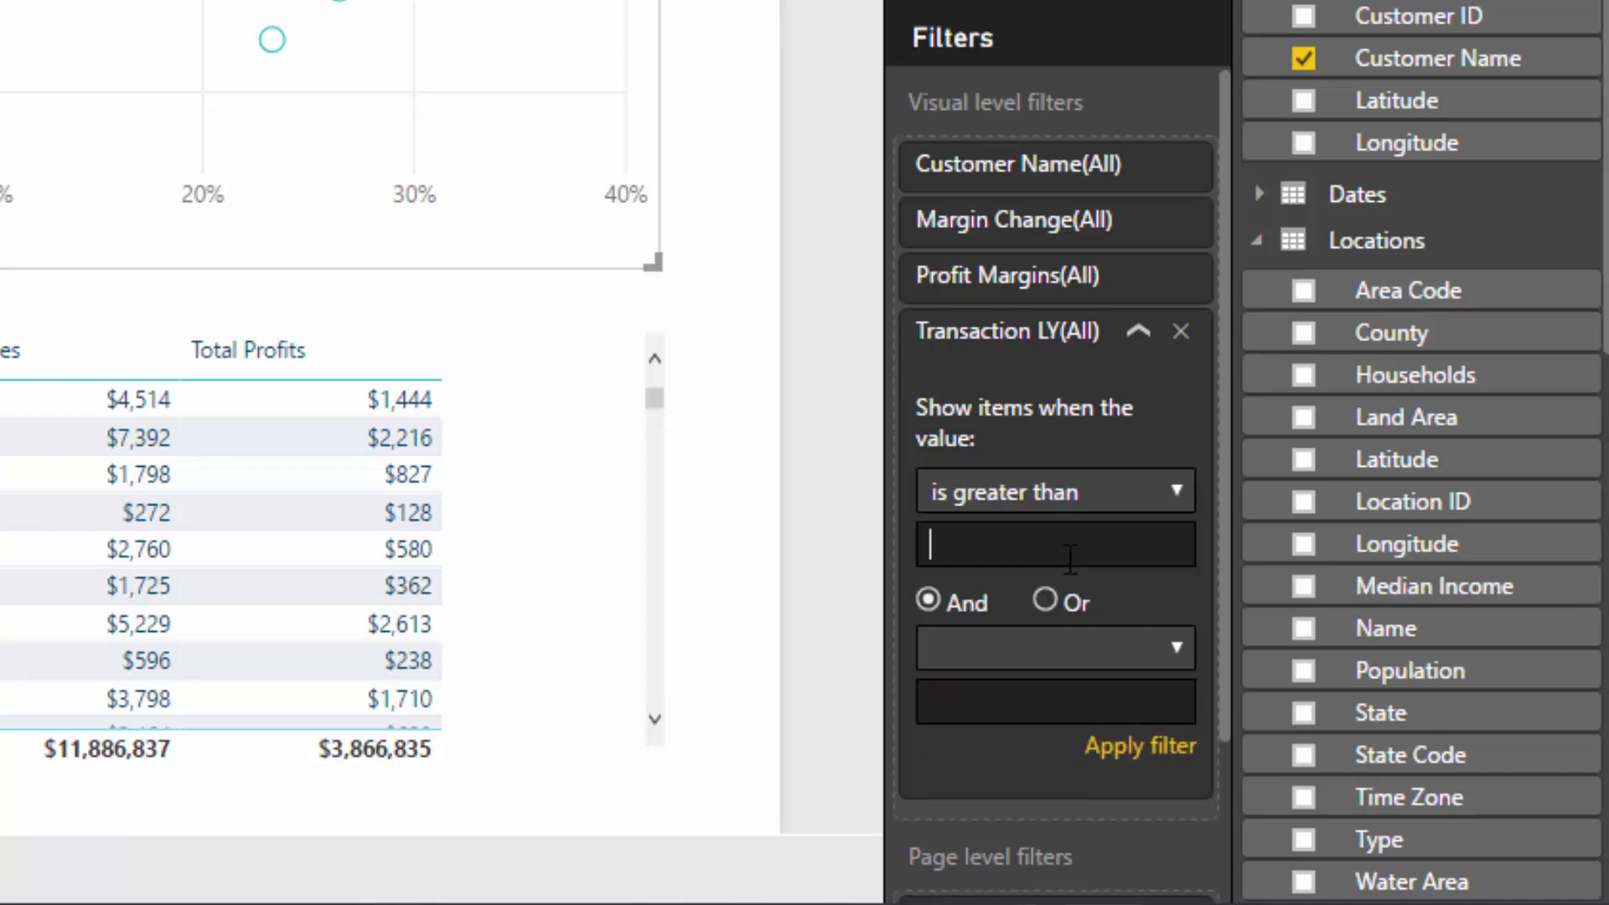
{"action": "type", "text": "0"}
{"action": "key", "text": "Return"}
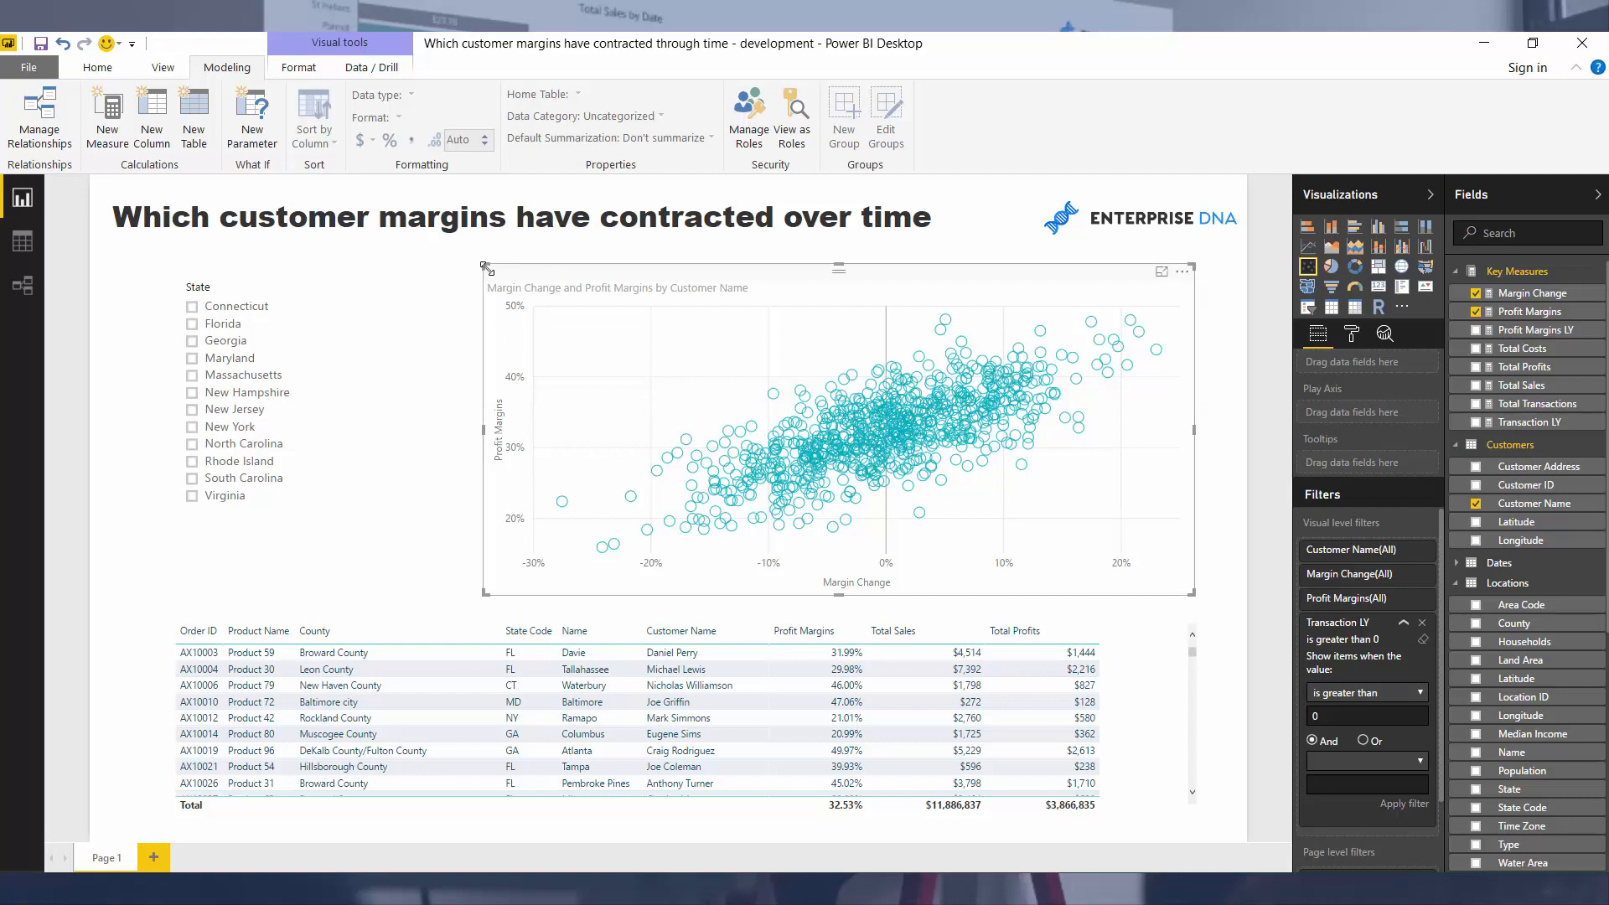
Step: Extend the scatter chart's left edge towards the State slicer and narrow the slicer so the two no longer overlap
{"action": "left_click_drag", "start_coordinate": [445, 283], "coordinate": [374, 272]}
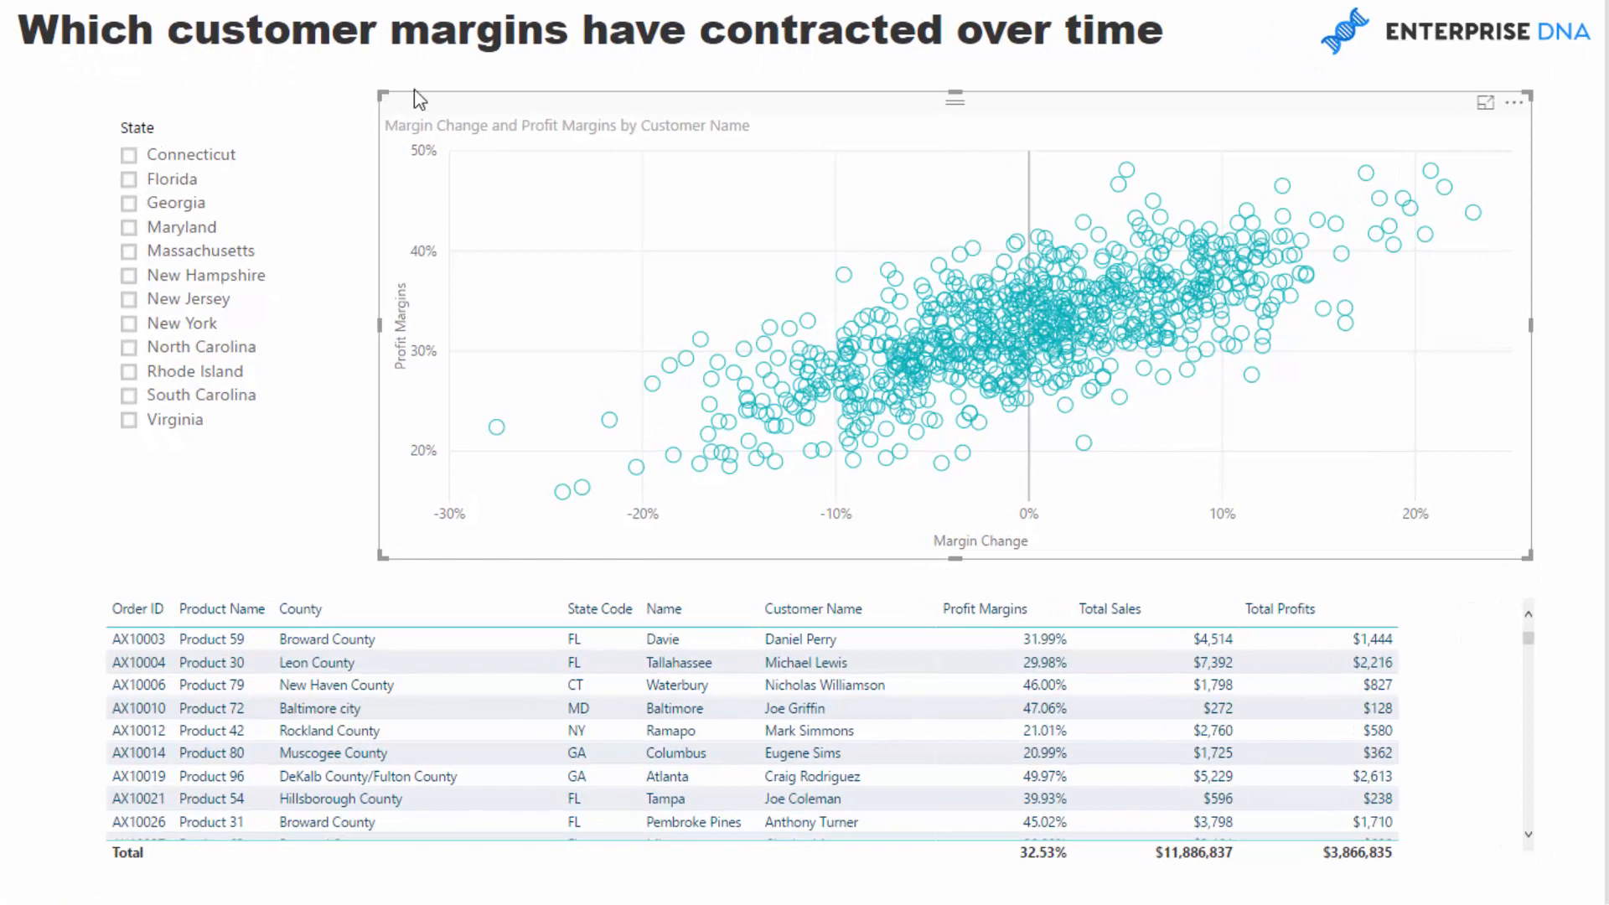
{"action": "left_click", "coordinate": [310, 99]}
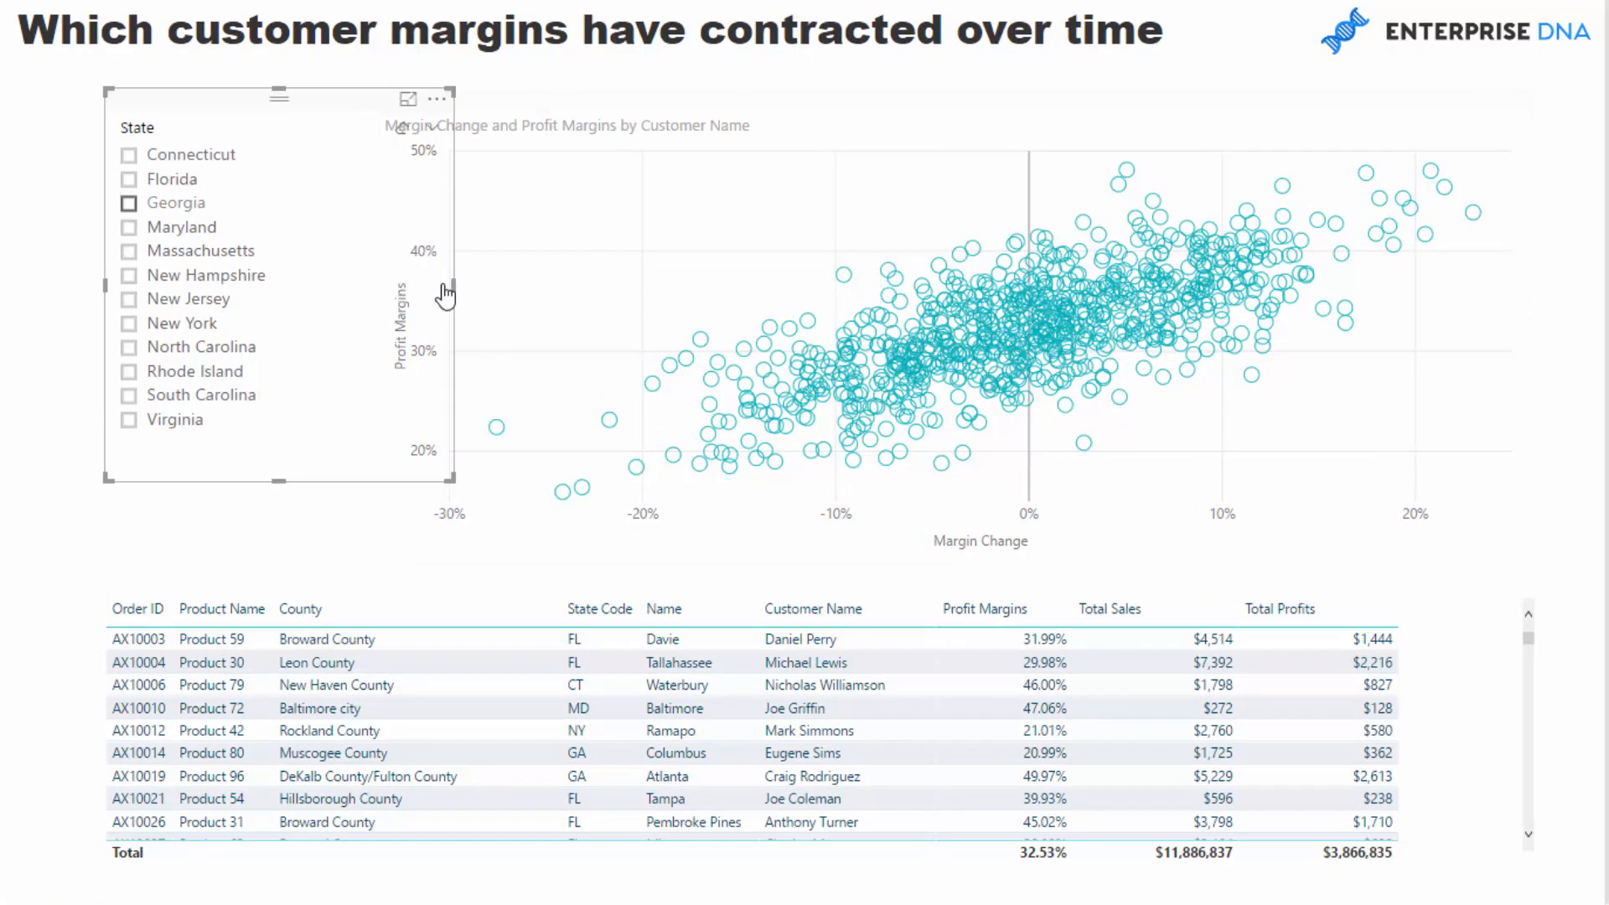
{"action": "left_click_drag", "start_coordinate": [444, 295], "coordinate": [360, 288]}
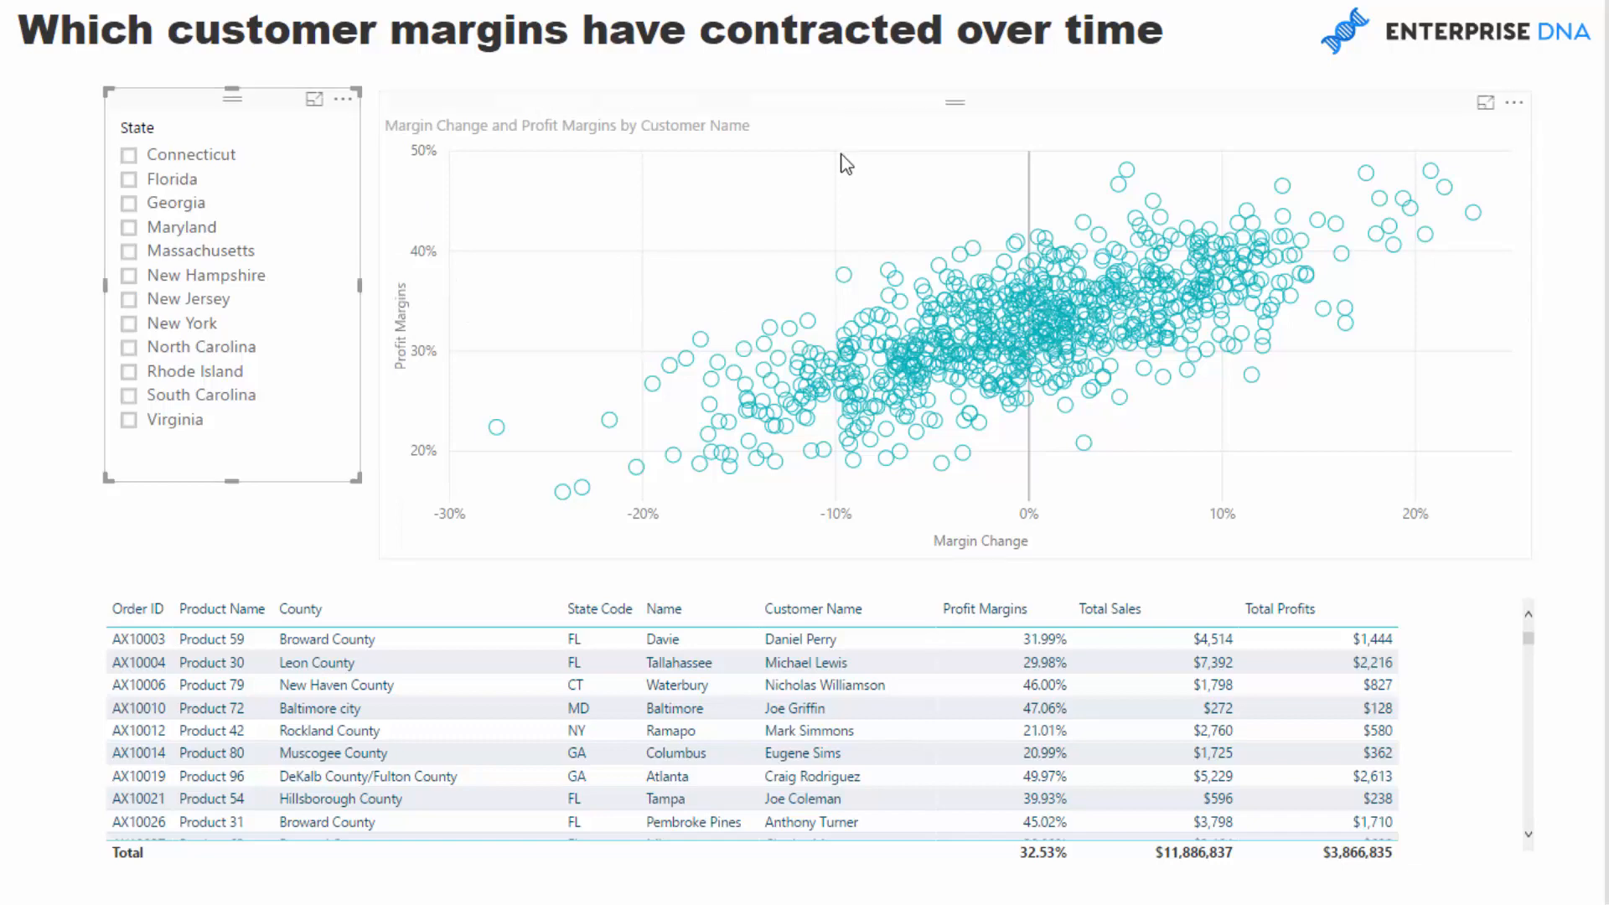
Step: Filter the scatter chart to customers whose Margin Change is less than 0
{"action": "left_click", "coordinate": [907, 134]}
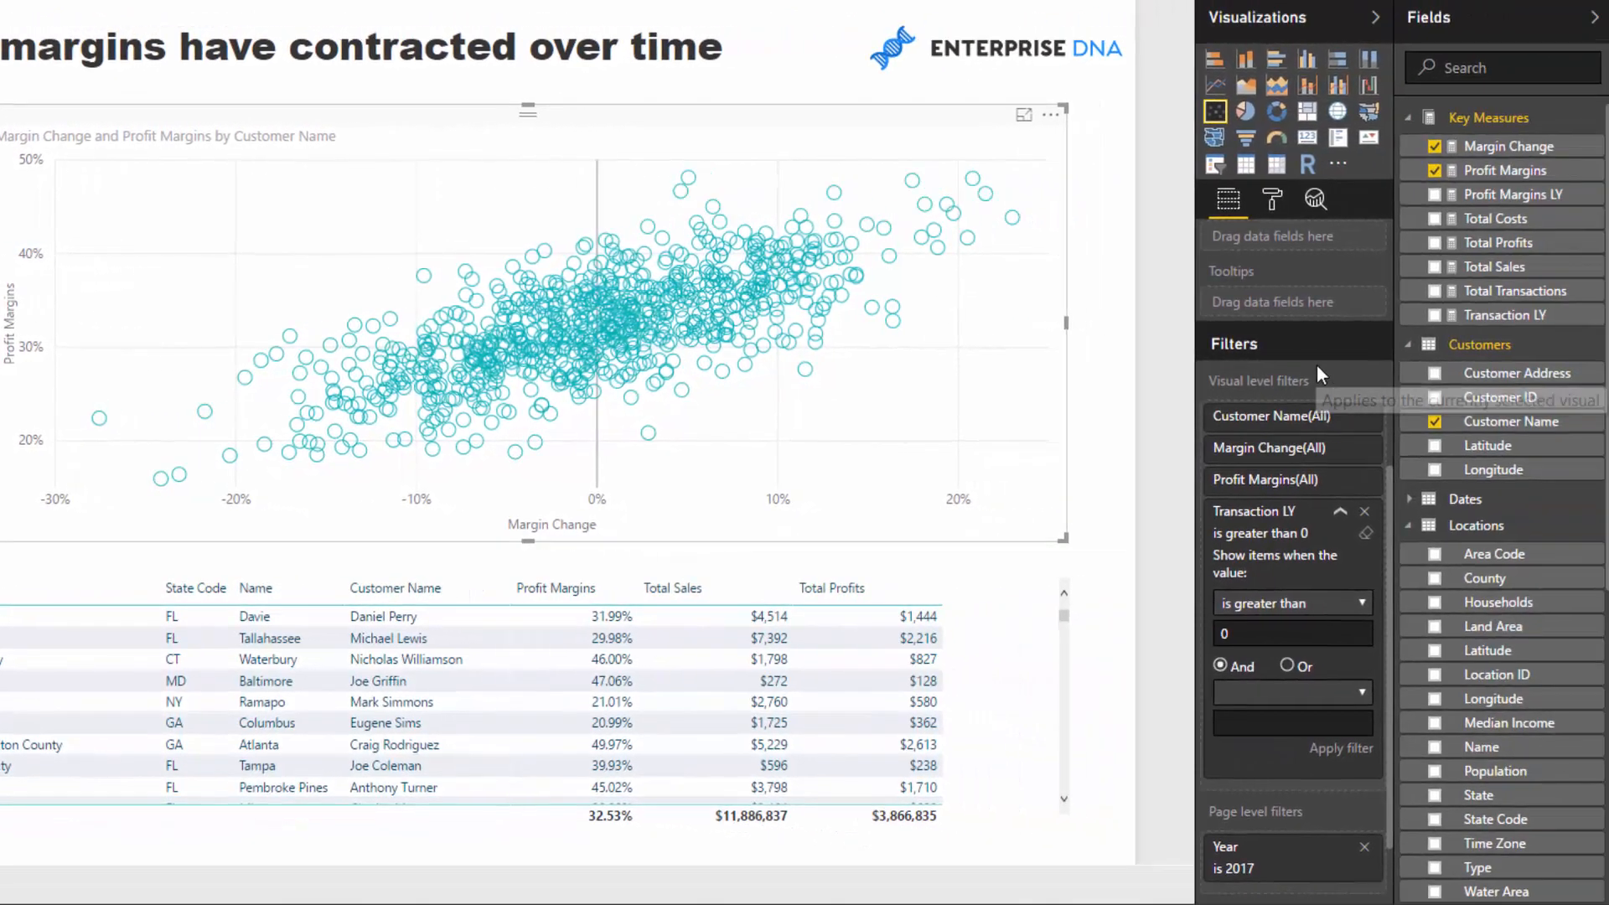
{"action": "left_click", "coordinate": [1340, 511]}
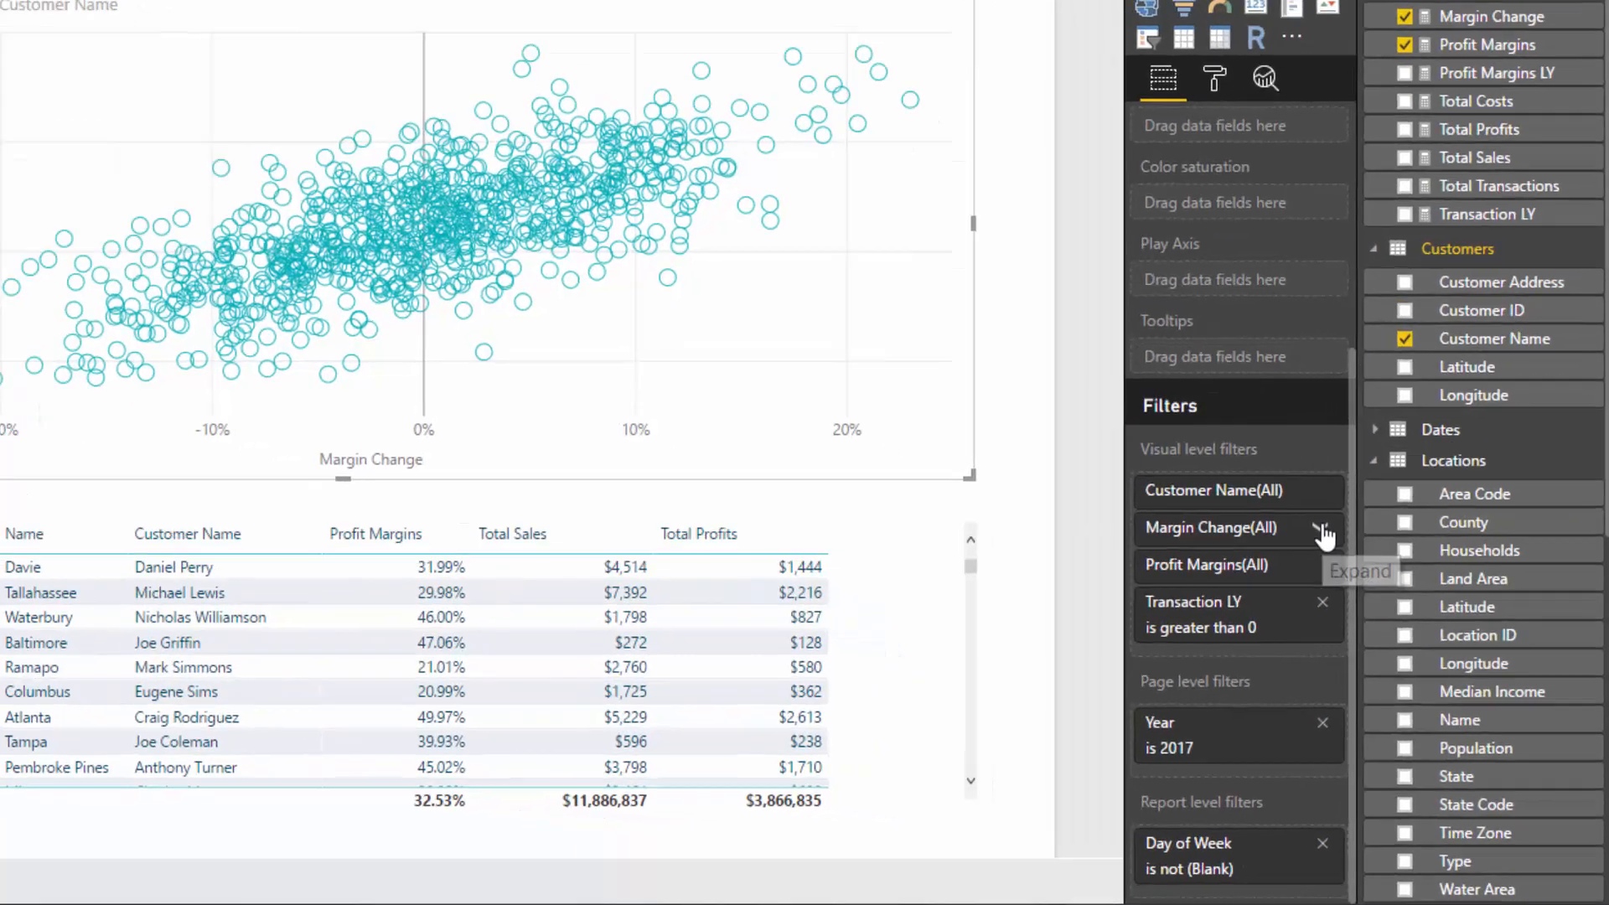
{"action": "left_click", "coordinate": [1356, 584]}
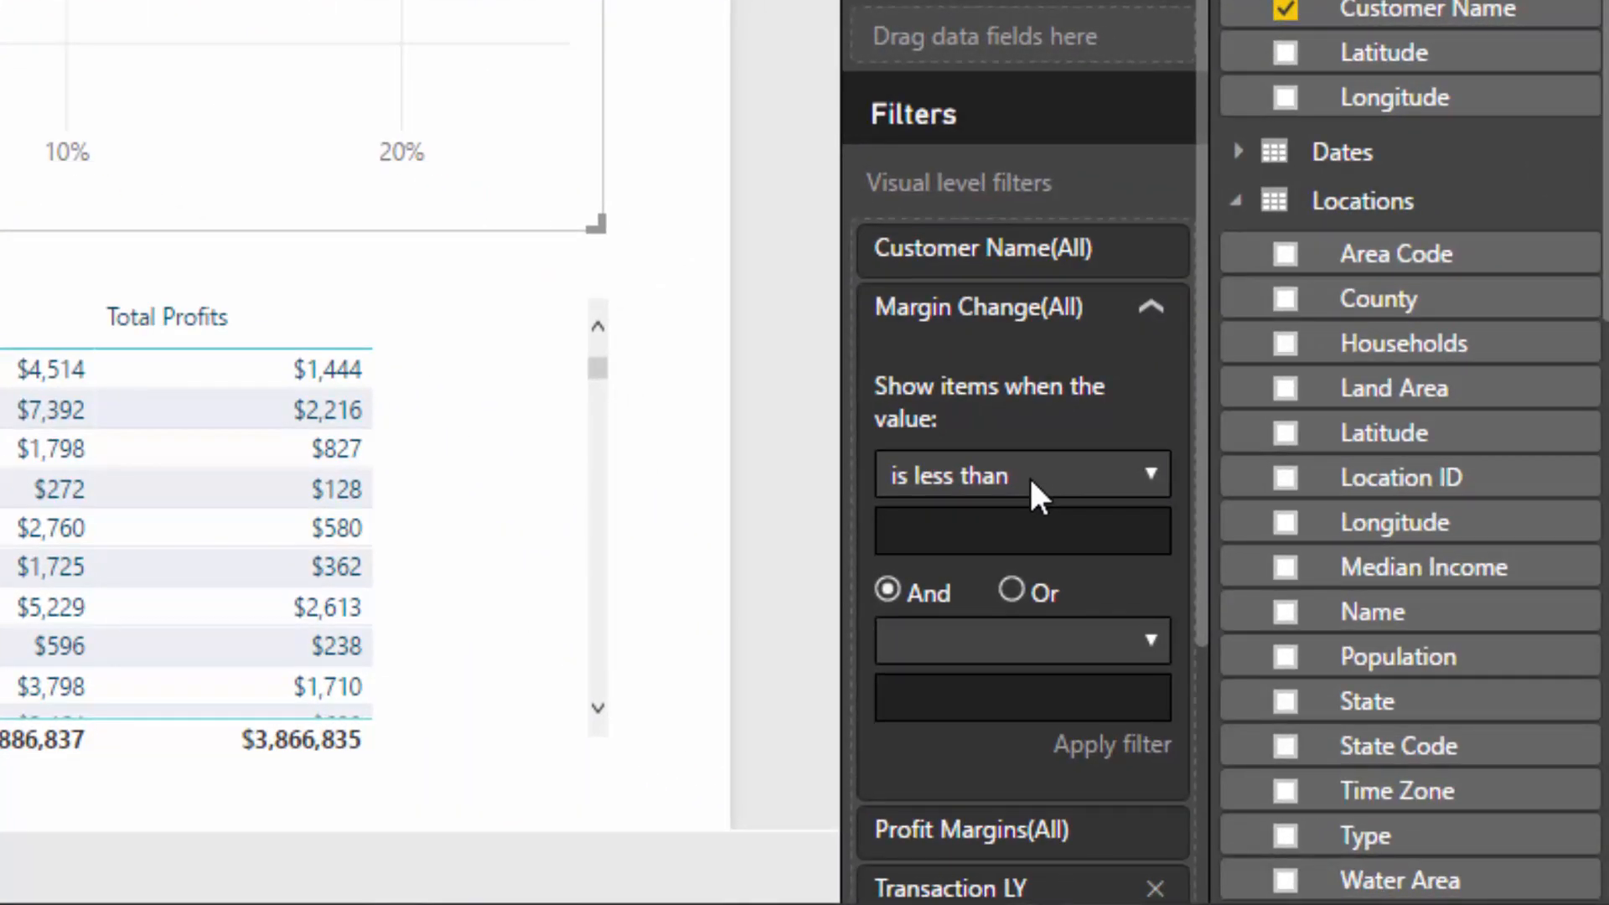
{"action": "left_click", "coordinate": [1037, 481]}
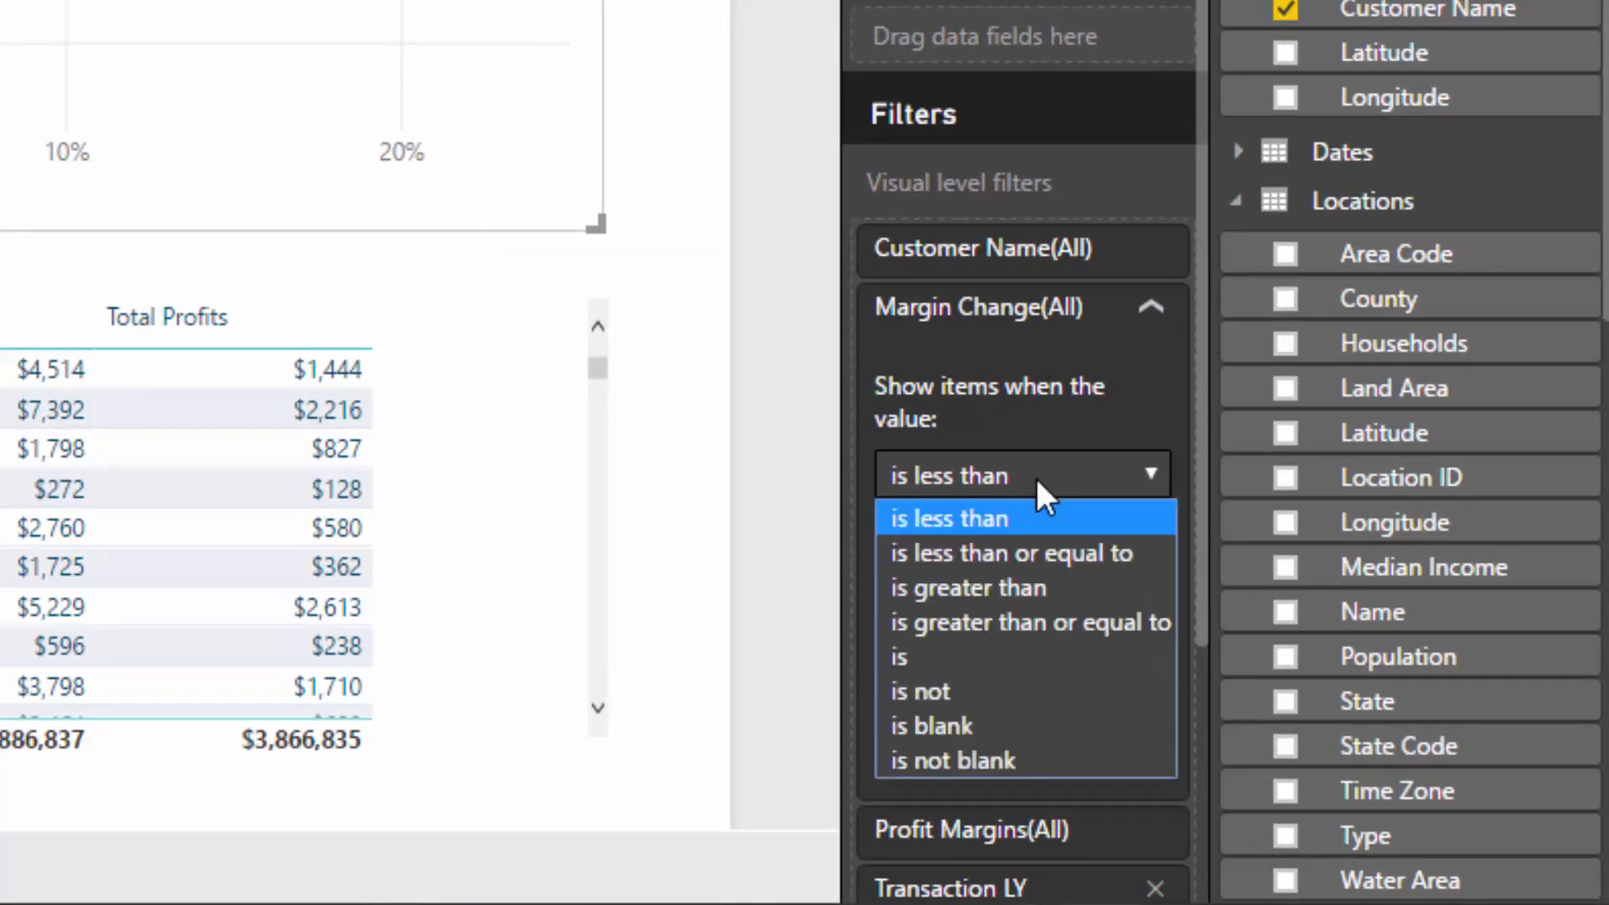
{"action": "left_click", "coordinate": [1040, 514]}
{"action": "left_click", "coordinate": [1032, 528]}
{"action": "type", "text": "0"}
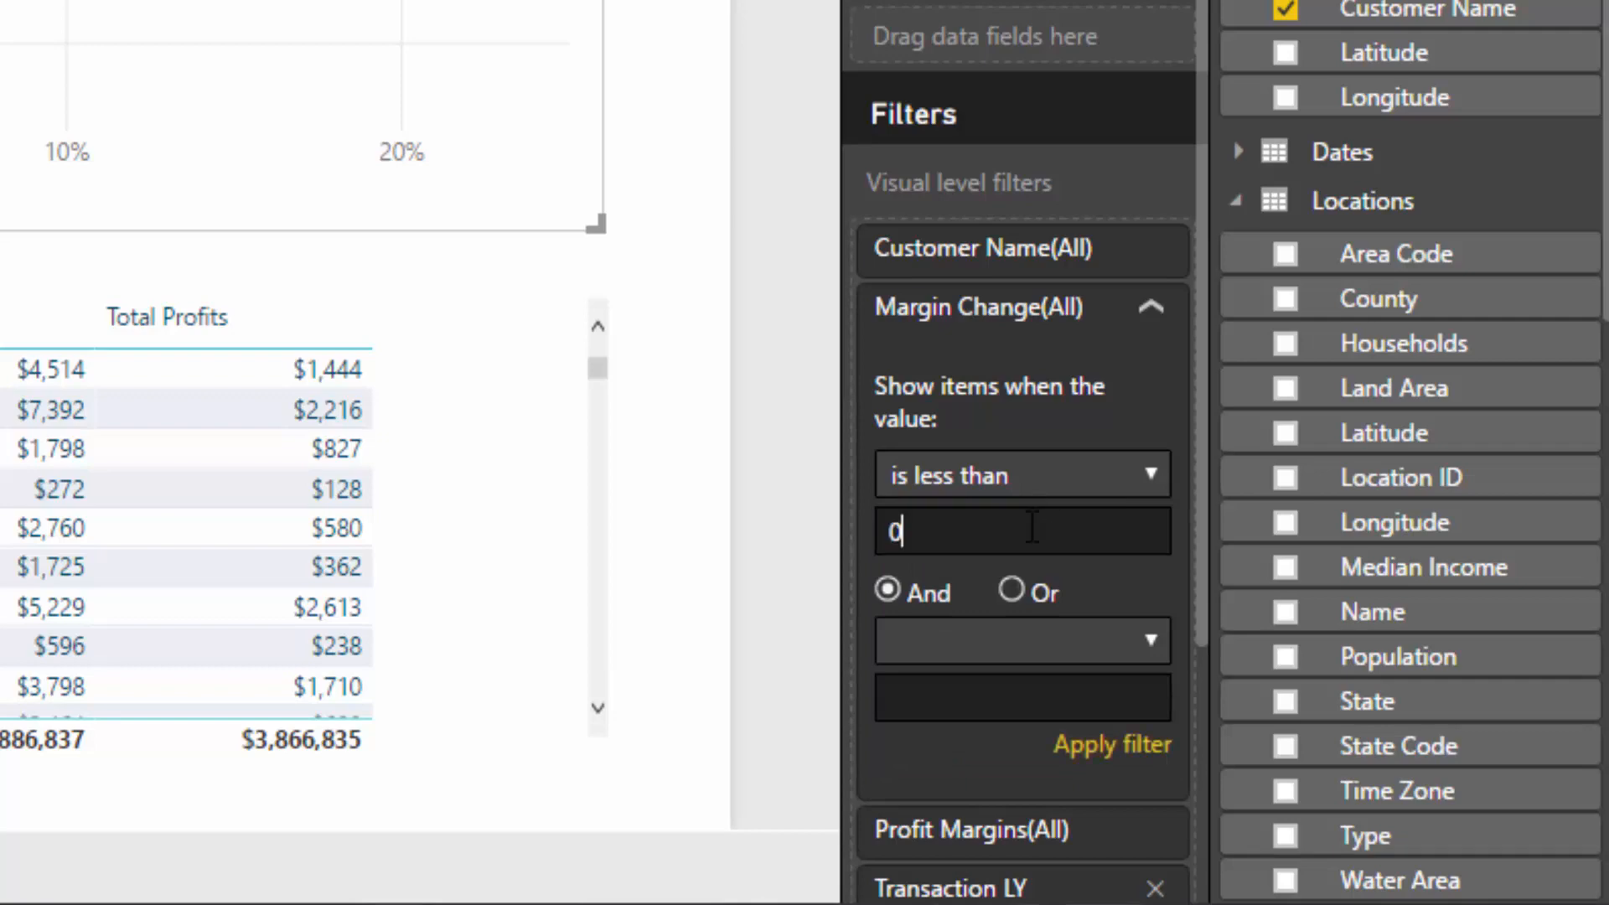
{"action": "left_click", "coordinate": [1115, 745]}
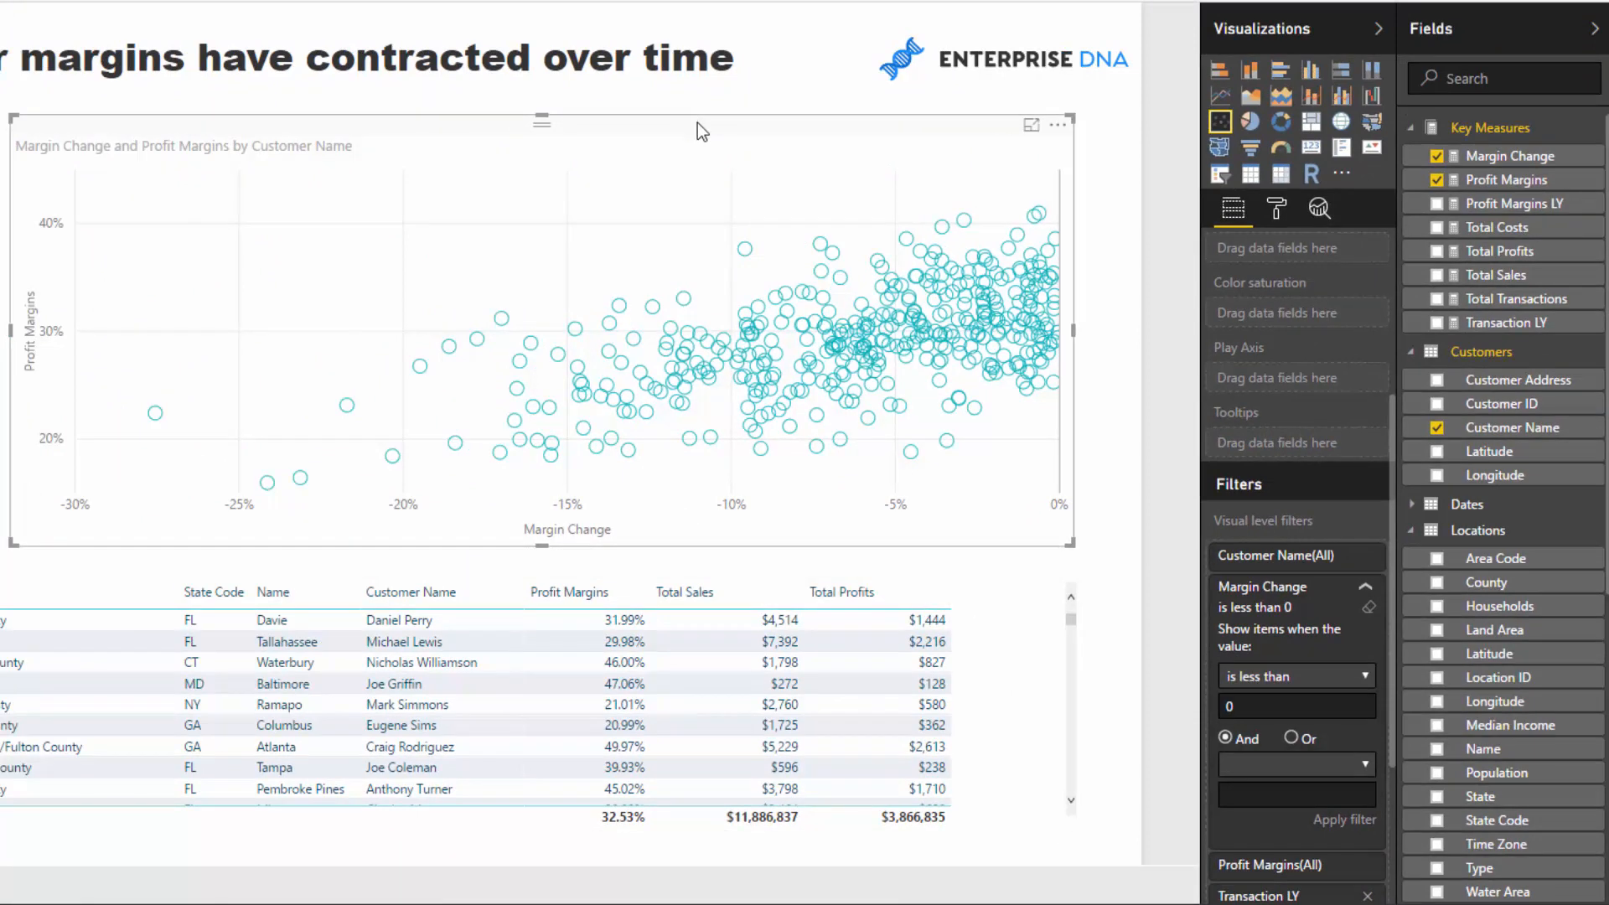
Step: Filter the report by state, first to Florida and then to Georgia, to compare the contracted margins
{"action": "left_click", "coordinate": [1, 335]}
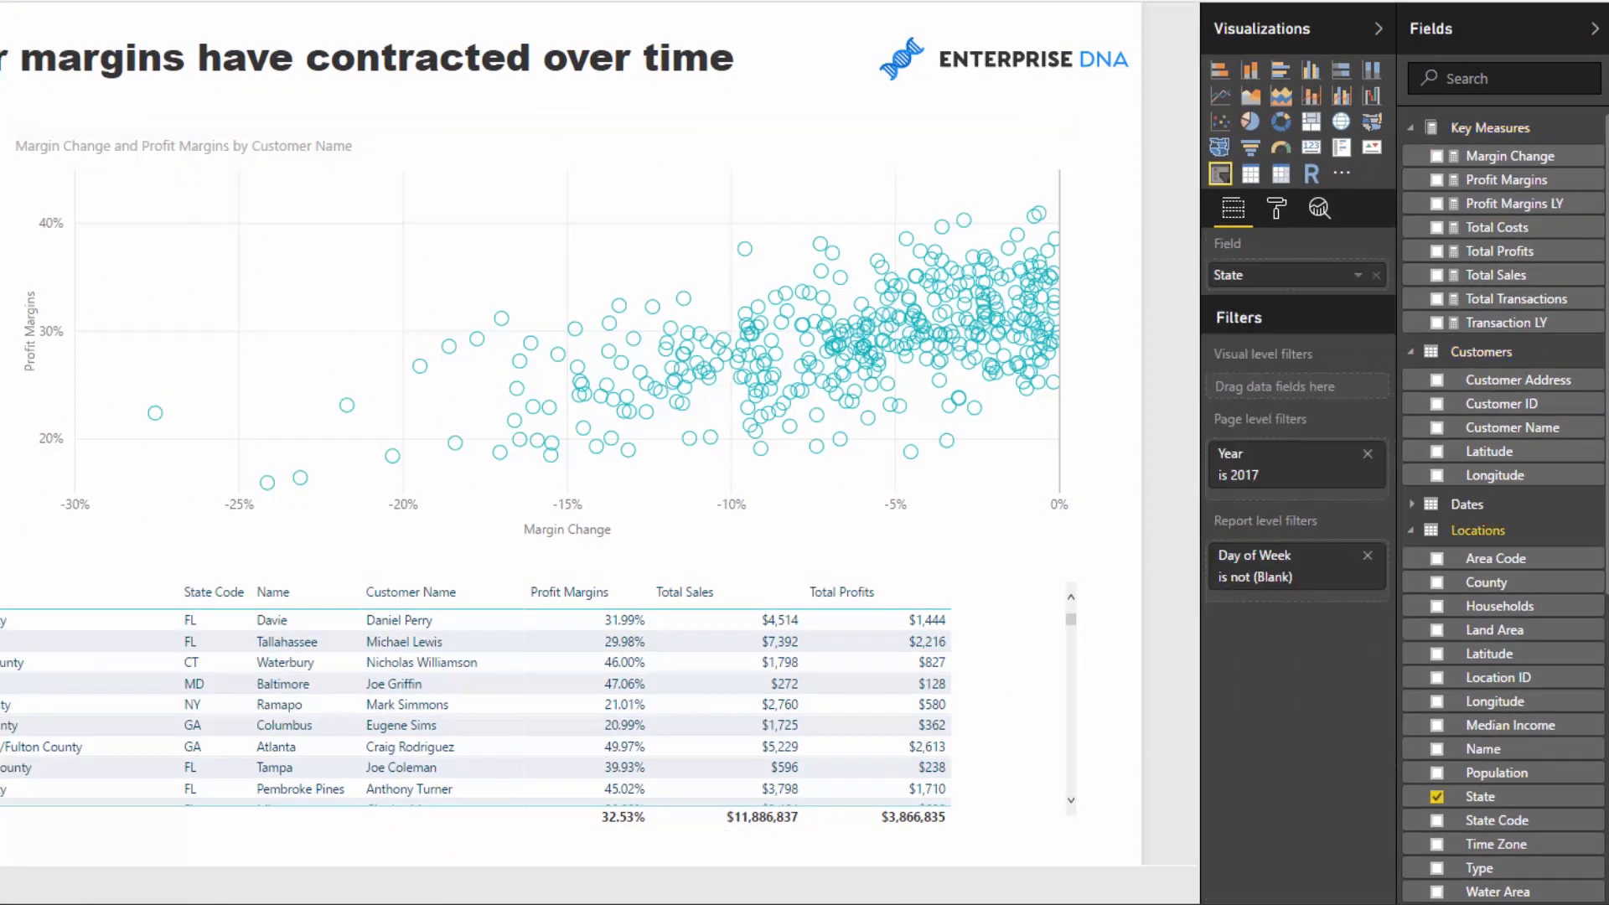
{"action": "left_click", "coordinate": [481, 145]}
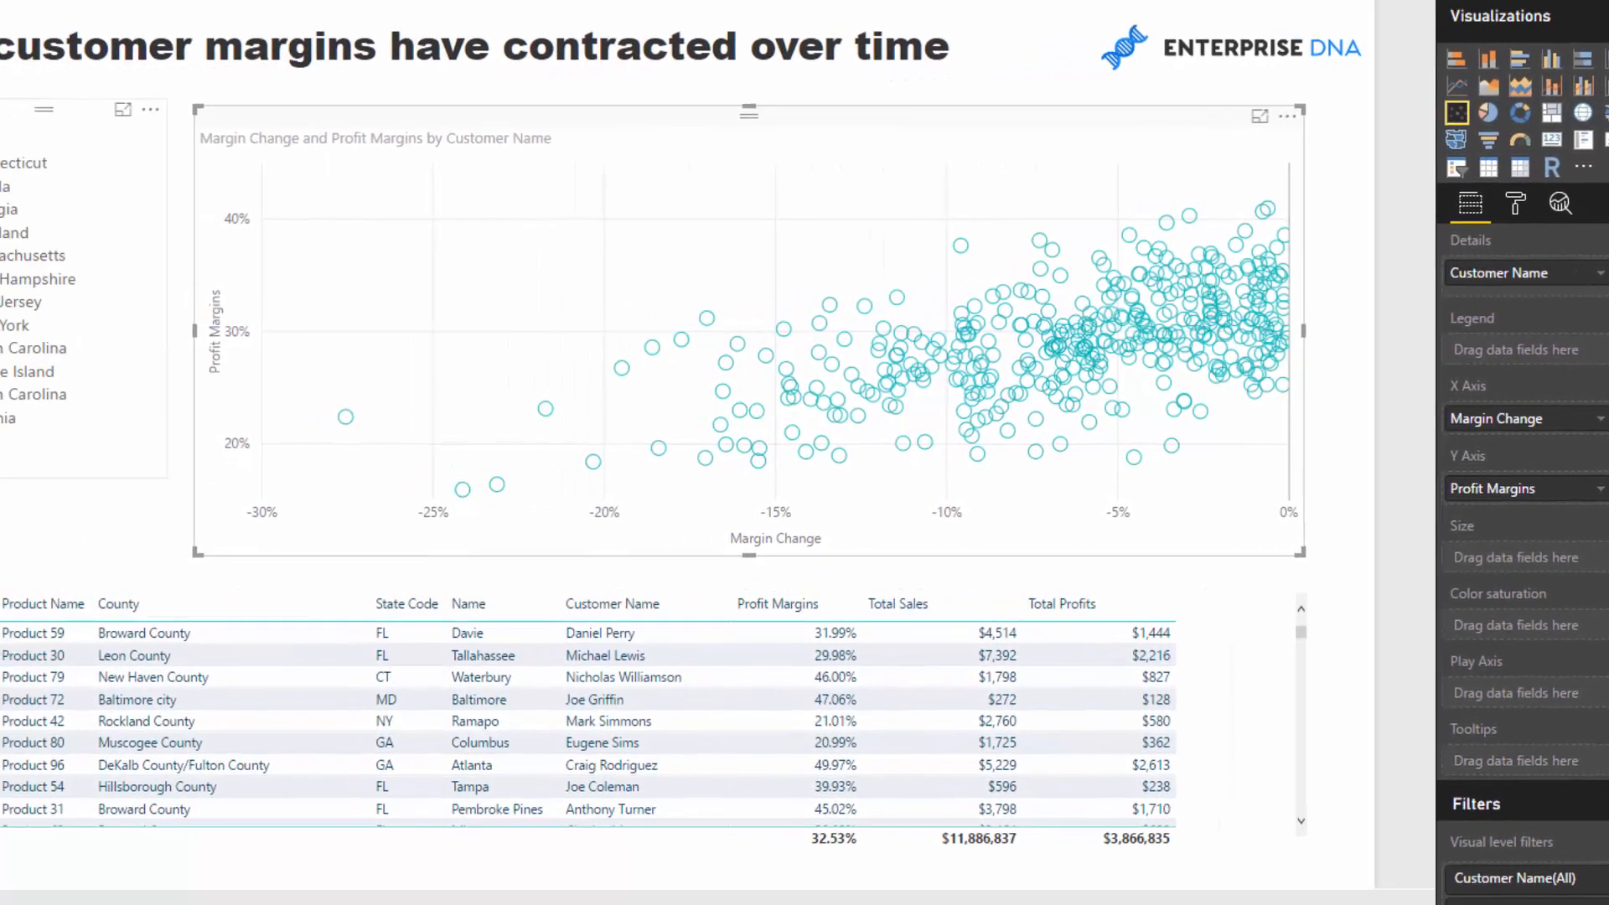
{"action": "left_click", "coordinate": [161, 103]}
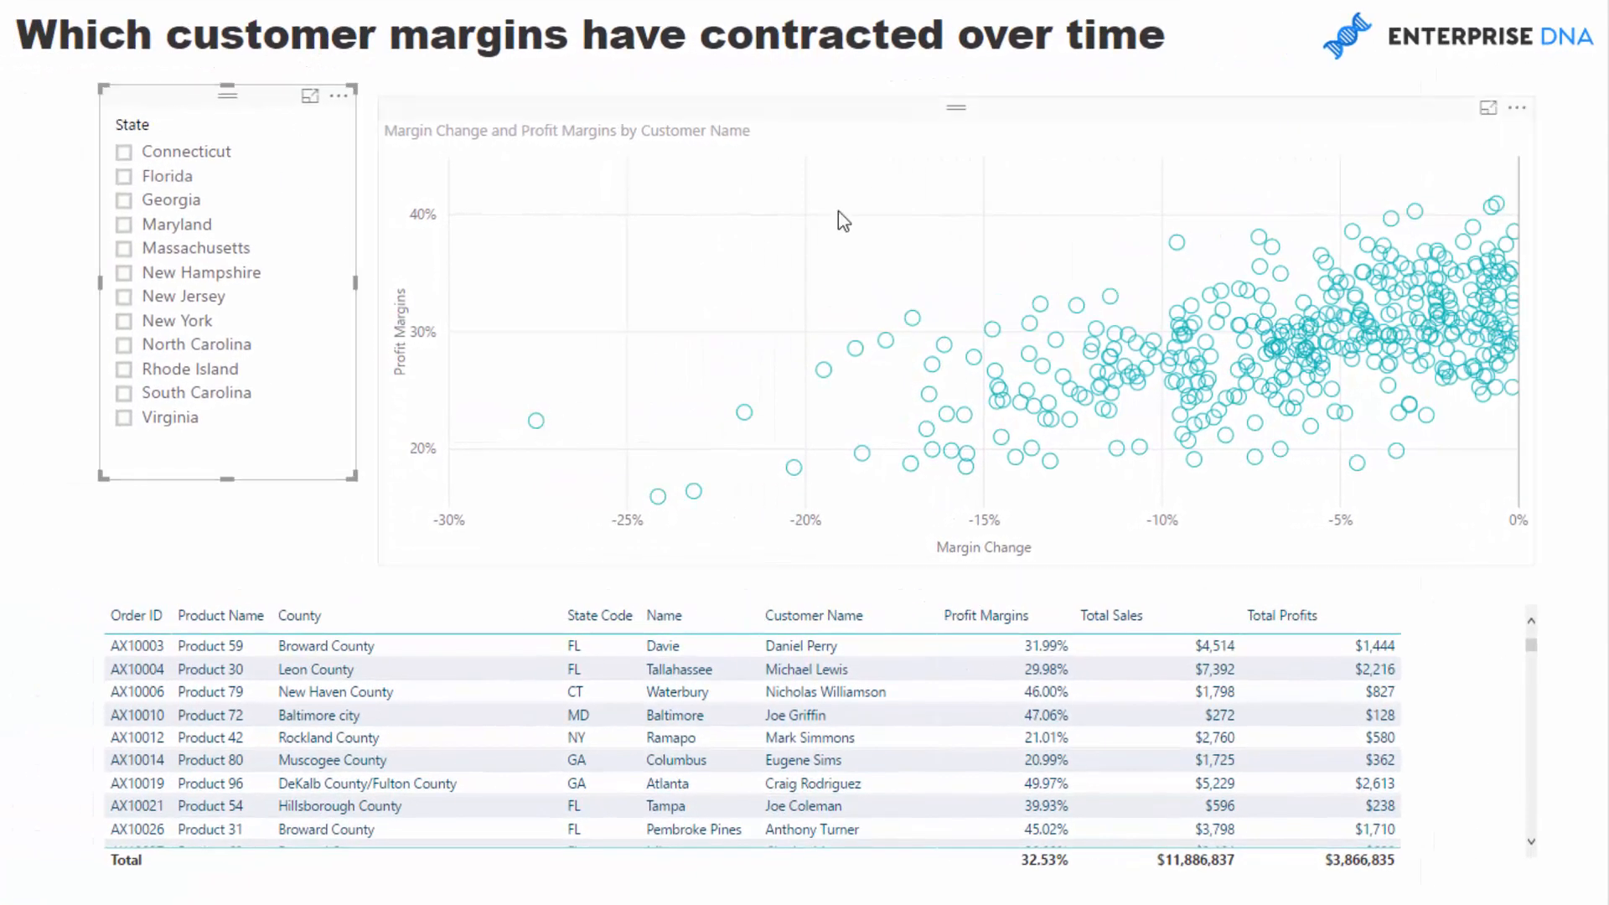
{"action": "left_click", "coordinate": [124, 176]}
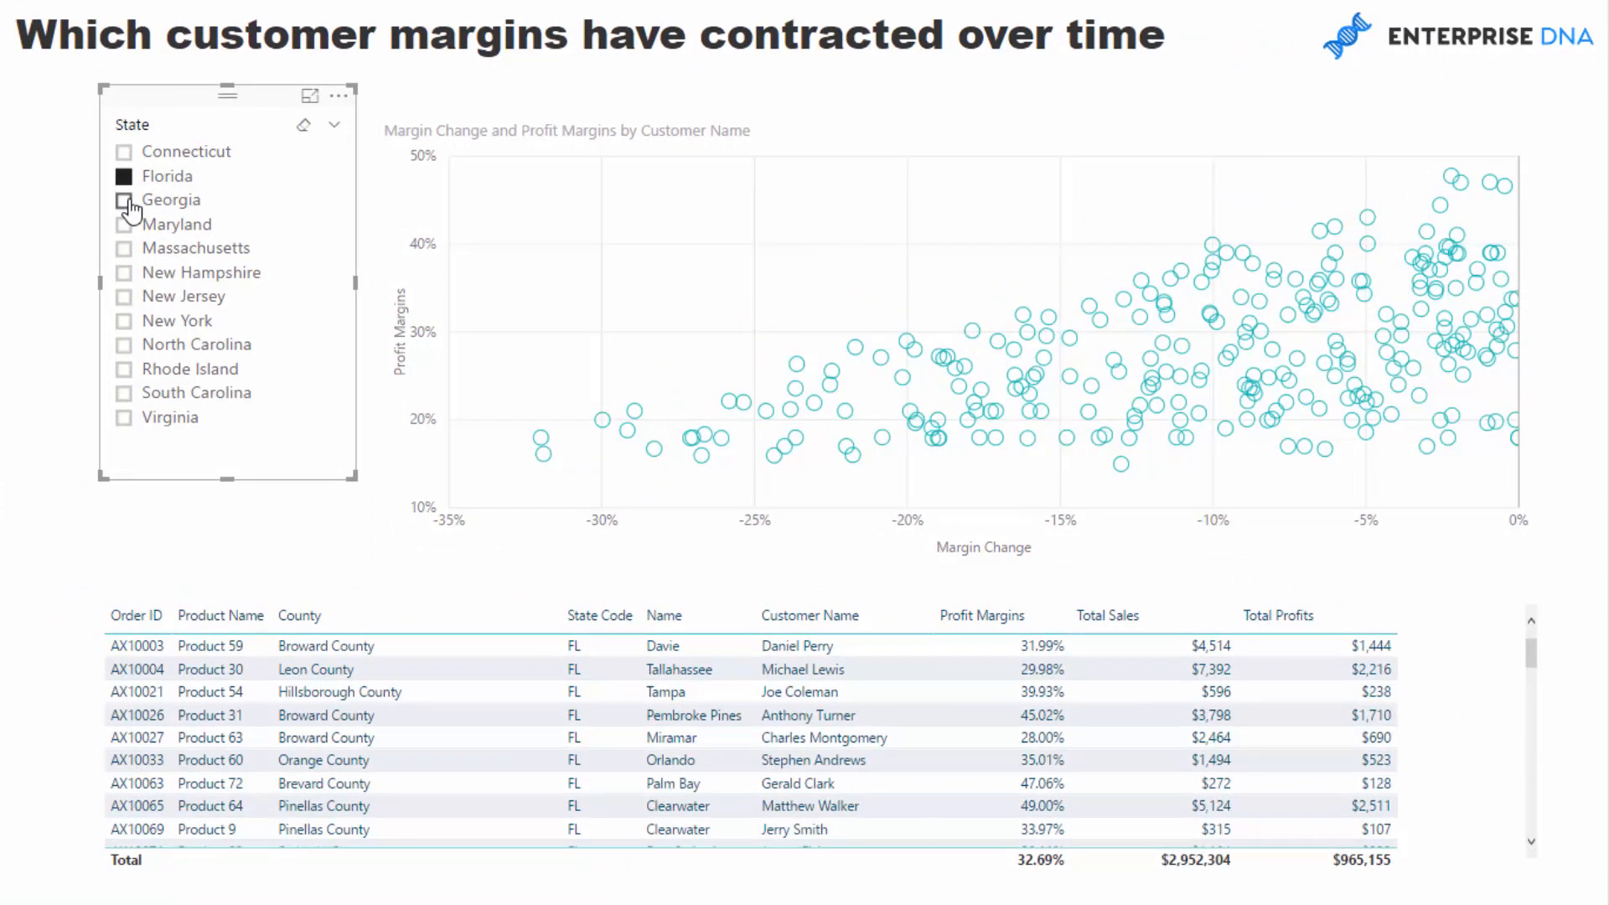
{"action": "left_click", "coordinate": [124, 200]}
Step: Size the scatter chart's bubbles by Total Transactions and turn on their color border
{"action": "left_click", "coordinate": [828, 102]}
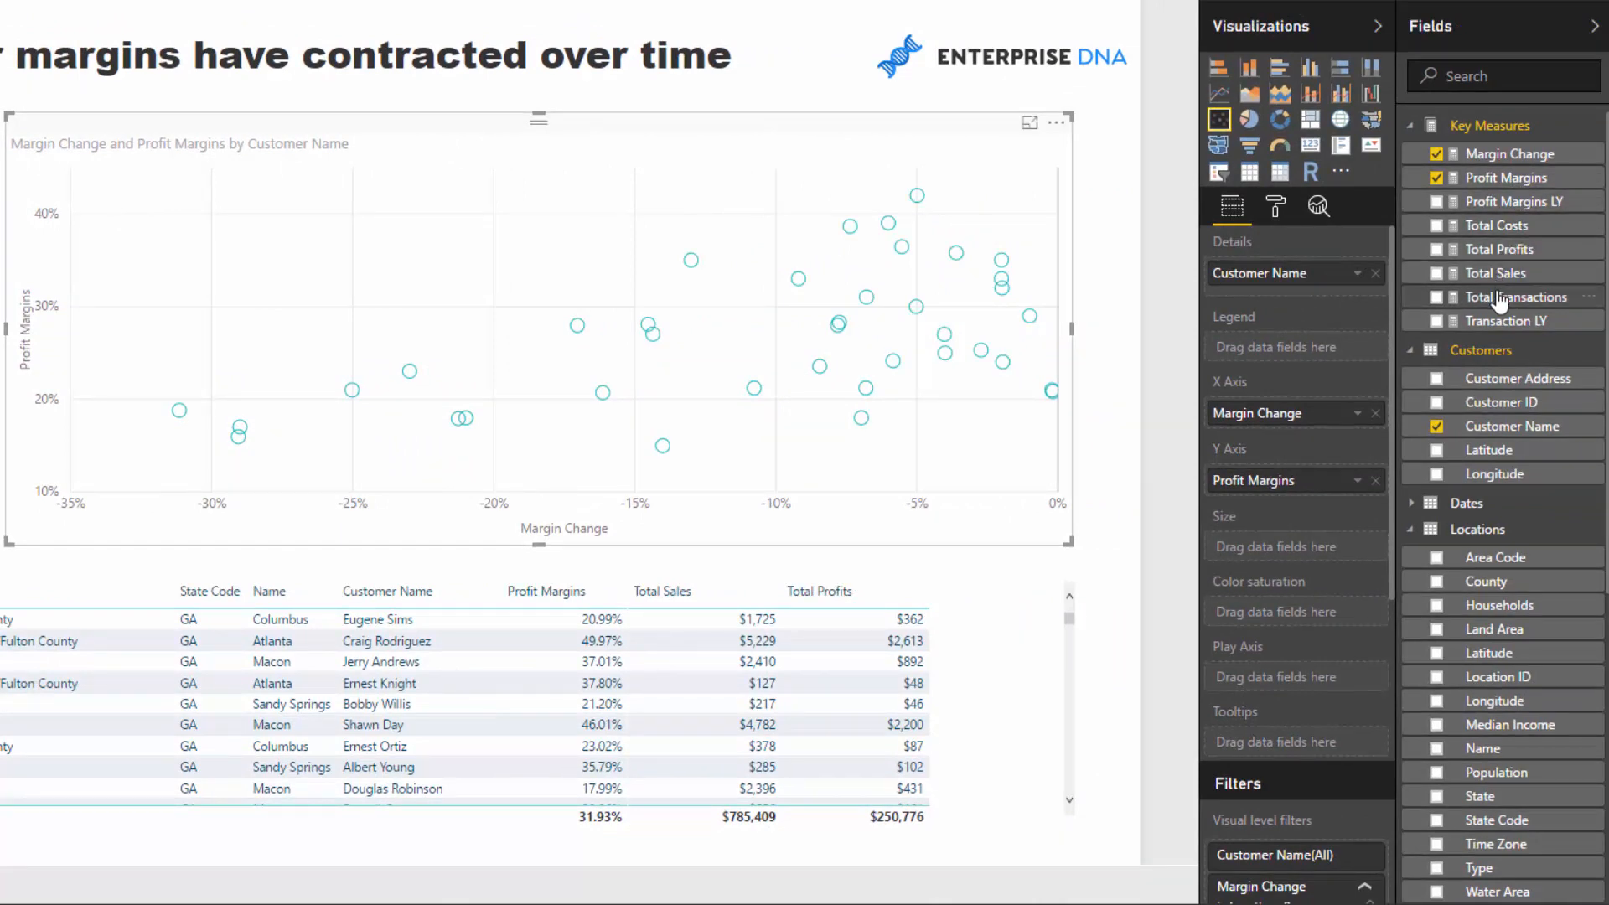
{"action": "left_click_drag", "start_coordinate": [1500, 302], "coordinate": [1302, 548]}
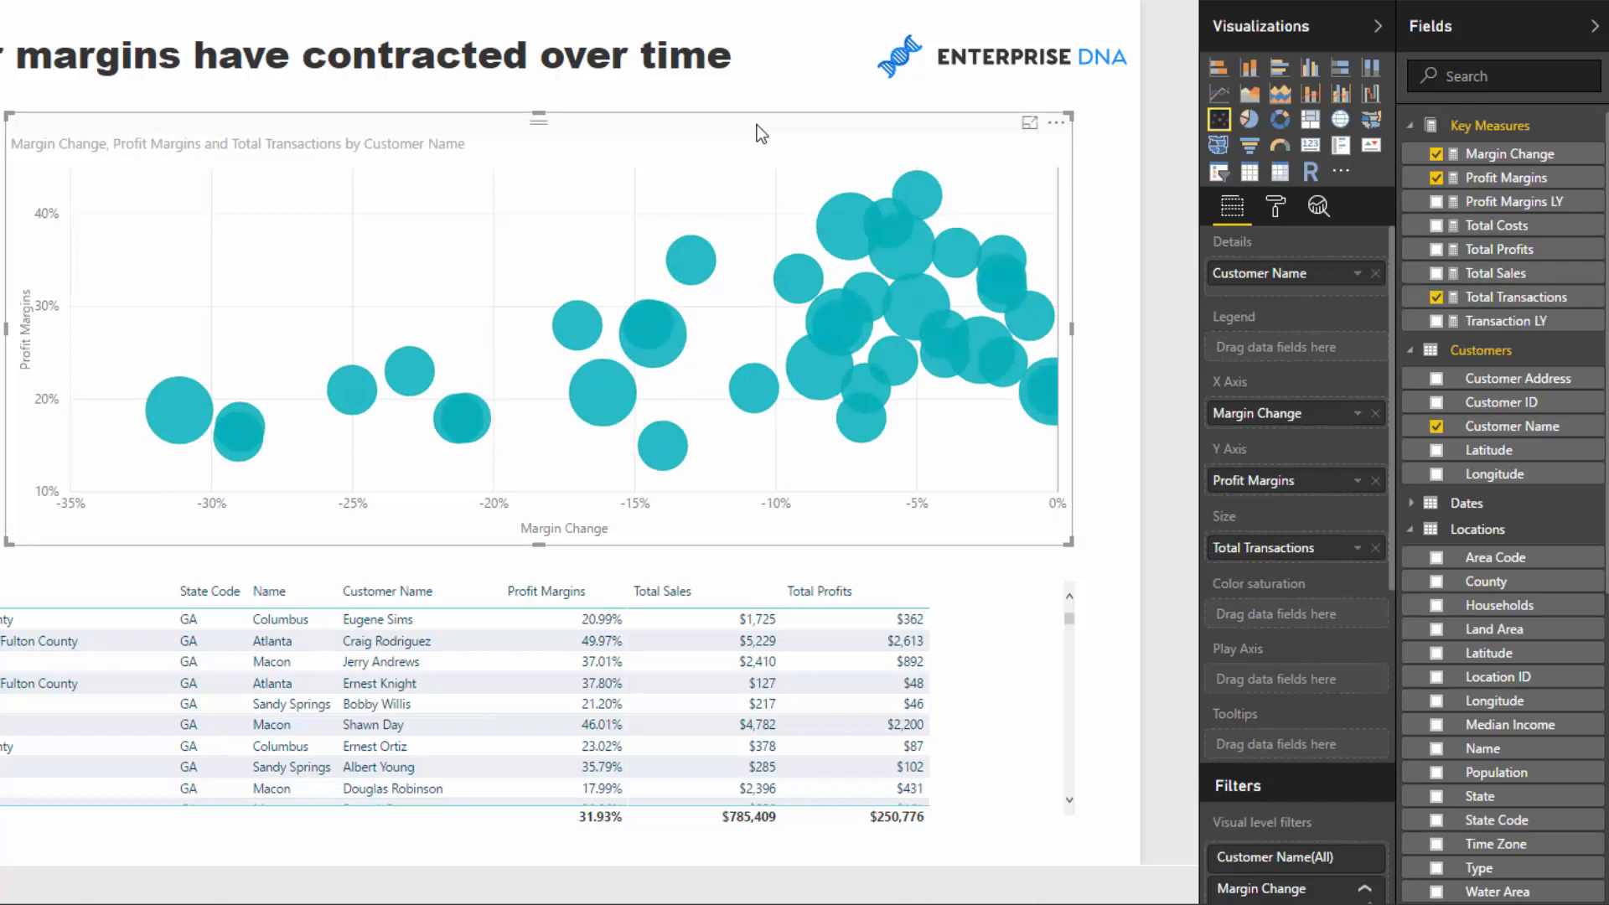
{"action": "left_click", "coordinate": [1276, 213]}
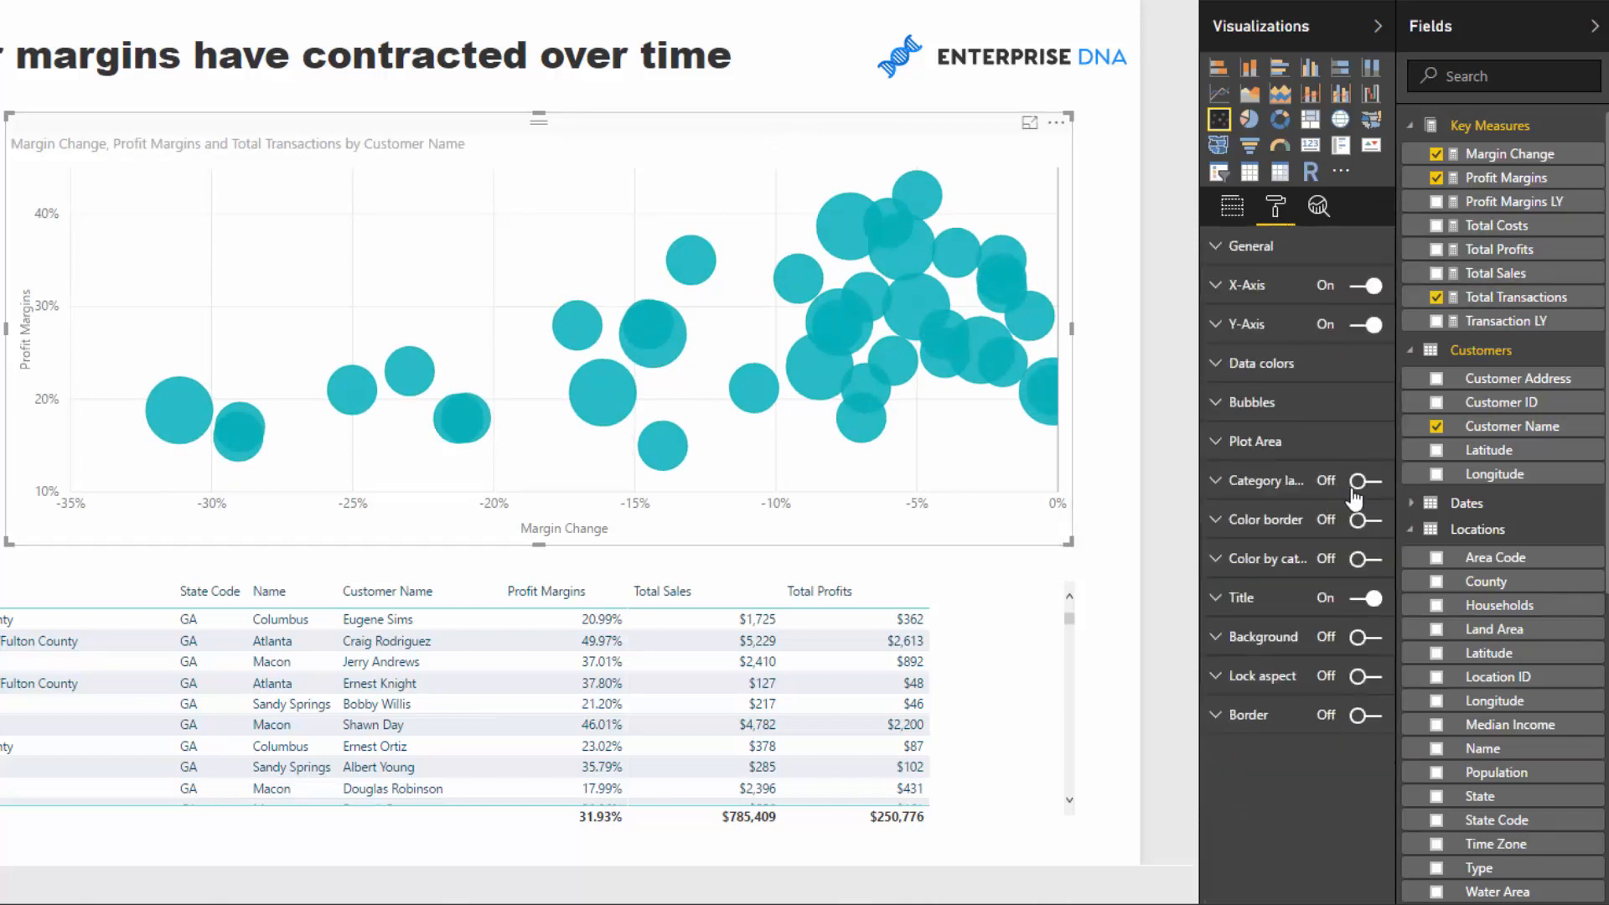
{"action": "left_click", "coordinate": [1372, 521]}
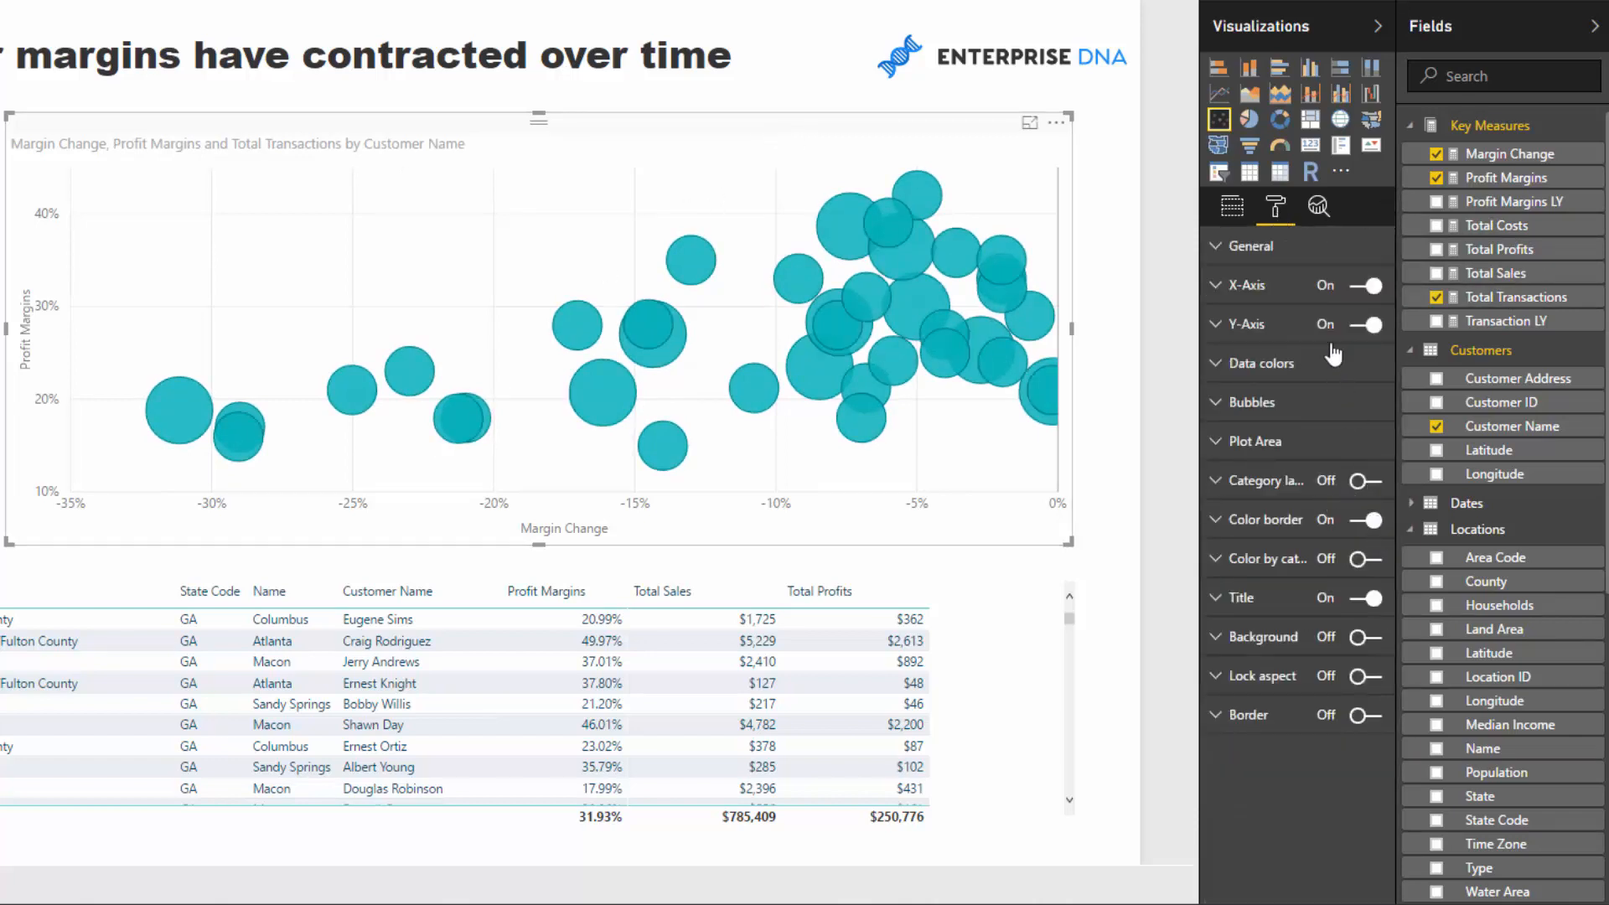
Step: Change the scatter chart's default data color from teal to a muted steel blue
{"action": "left_click", "coordinate": [1249, 369]}
{"action": "left_click", "coordinate": [1349, 402]}
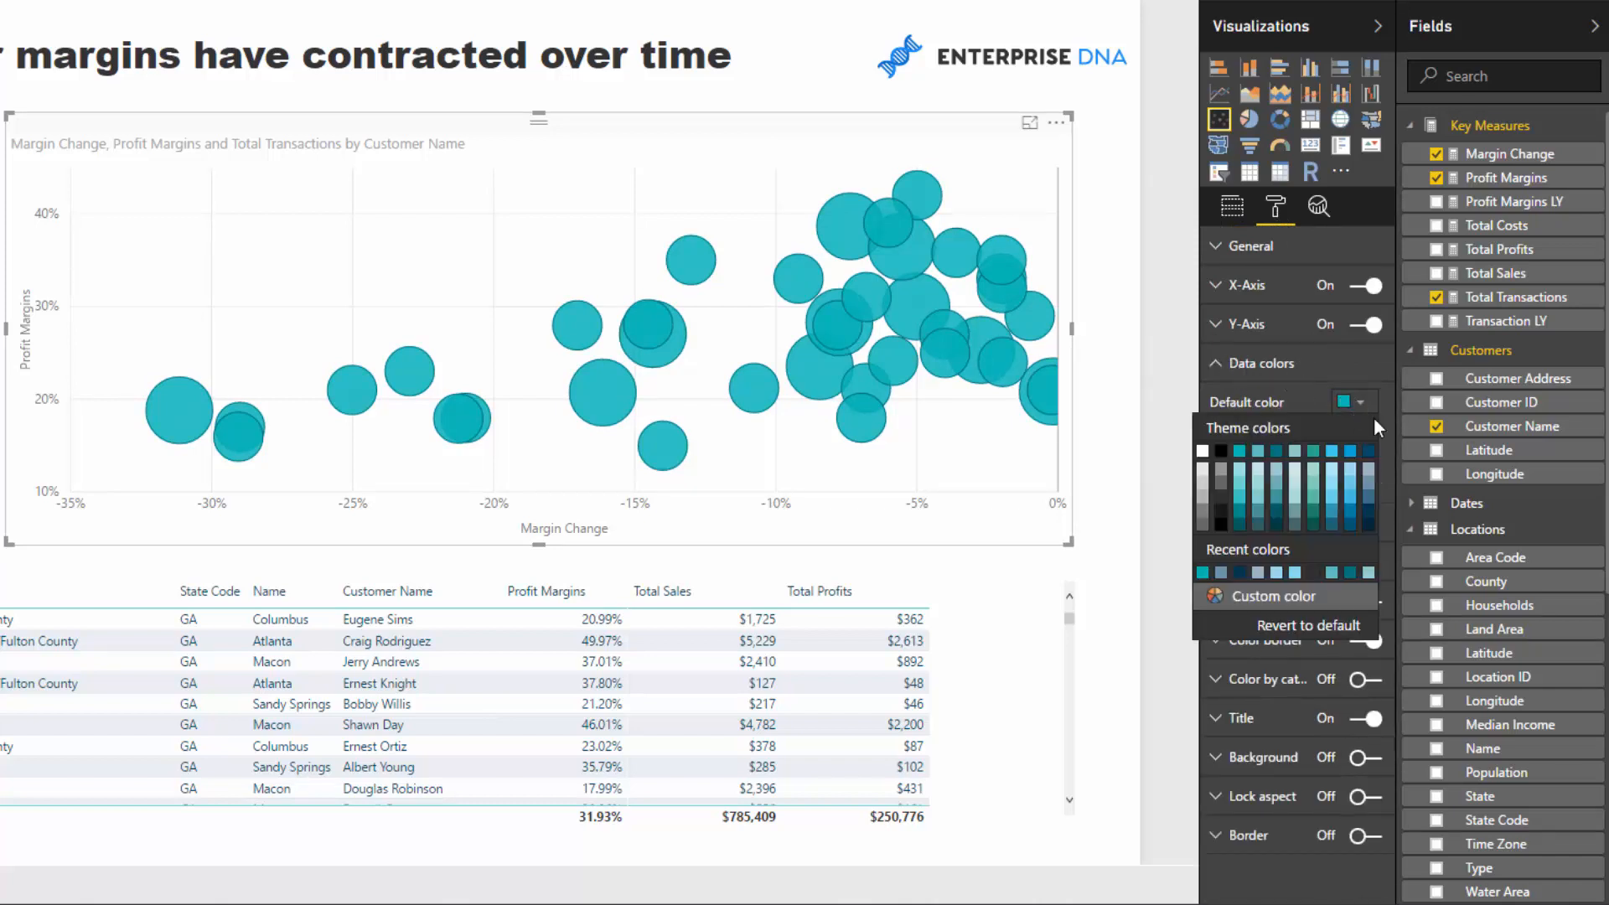
{"action": "left_click", "coordinate": [1370, 518]}
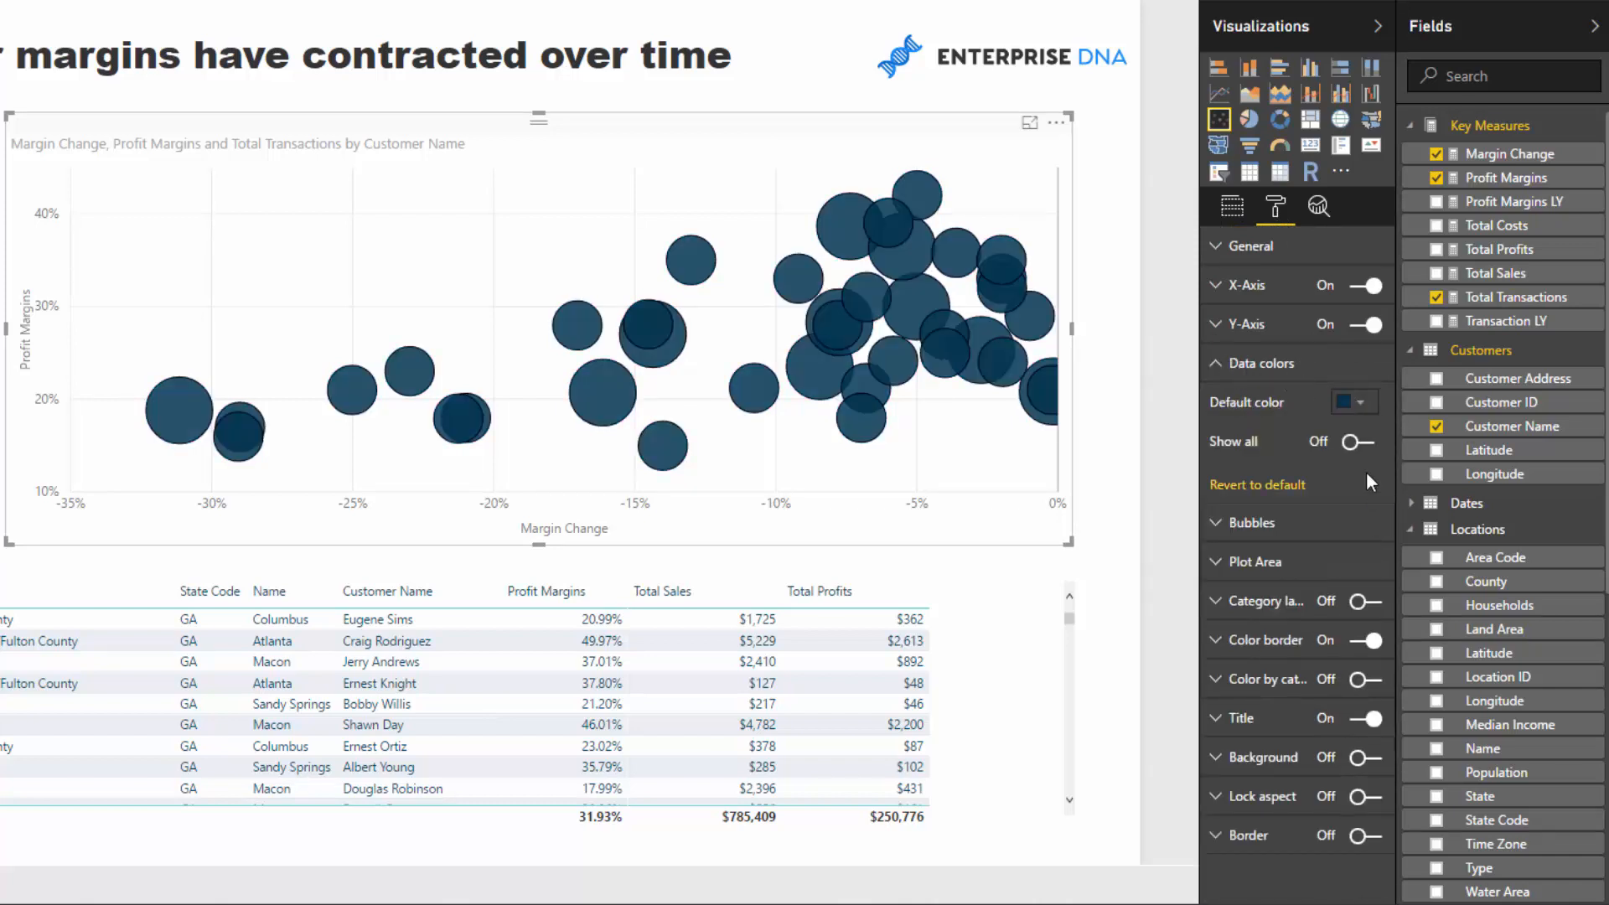
{"action": "left_click", "coordinate": [1356, 404]}
{"action": "left_click", "coordinate": [1366, 494]}
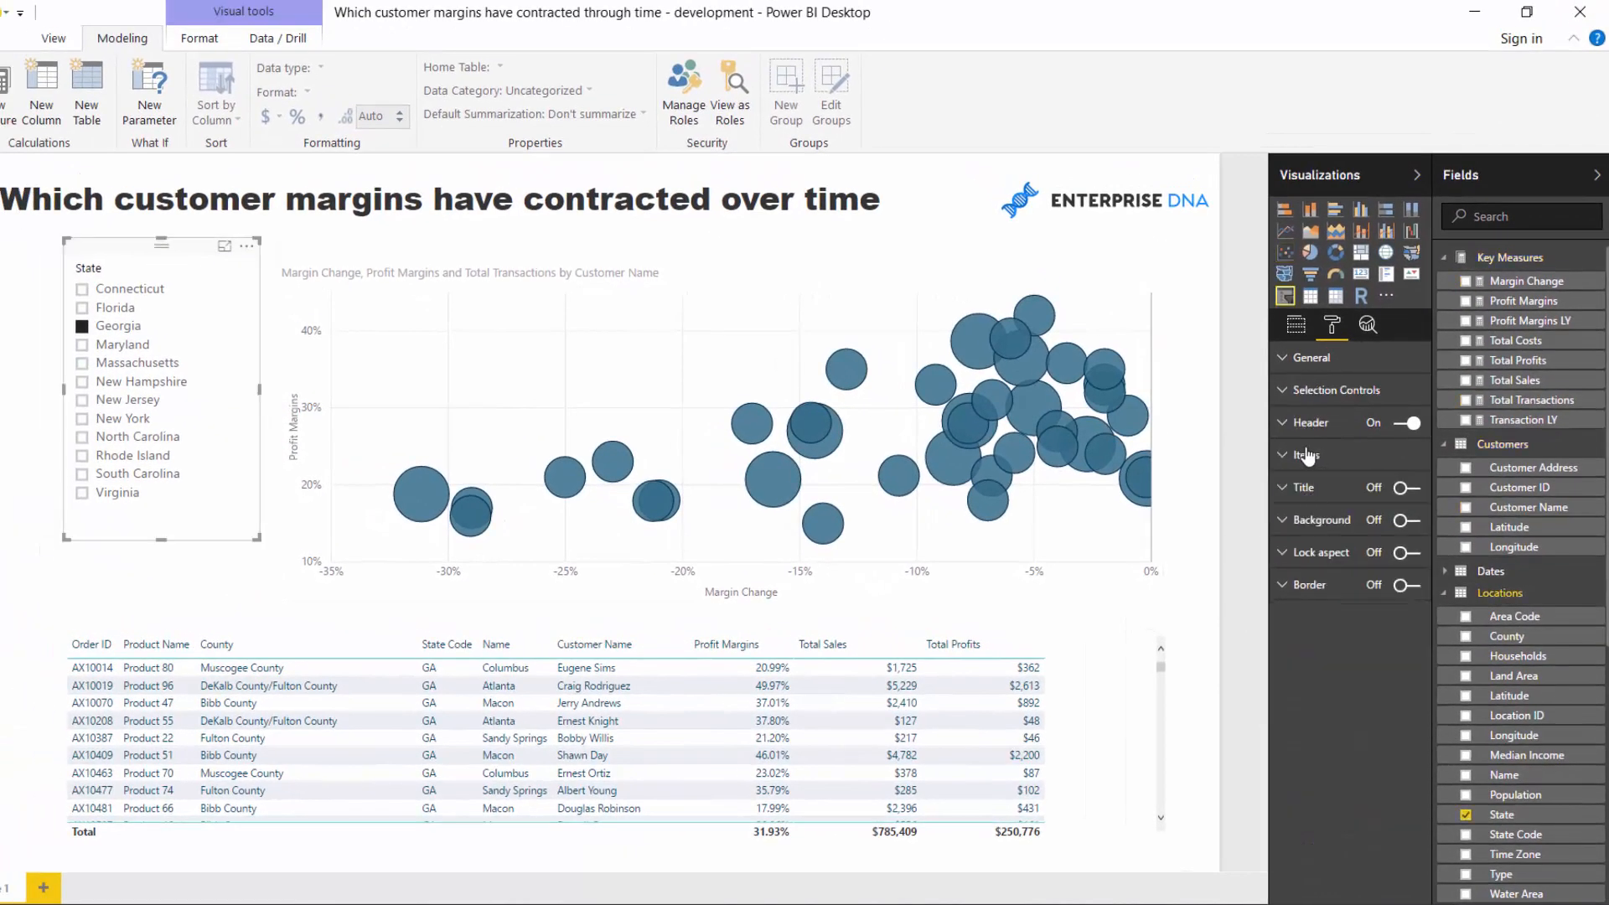
Step: Give the State slicer's items a light blue background
{"action": "left_click", "coordinate": [1308, 455]}
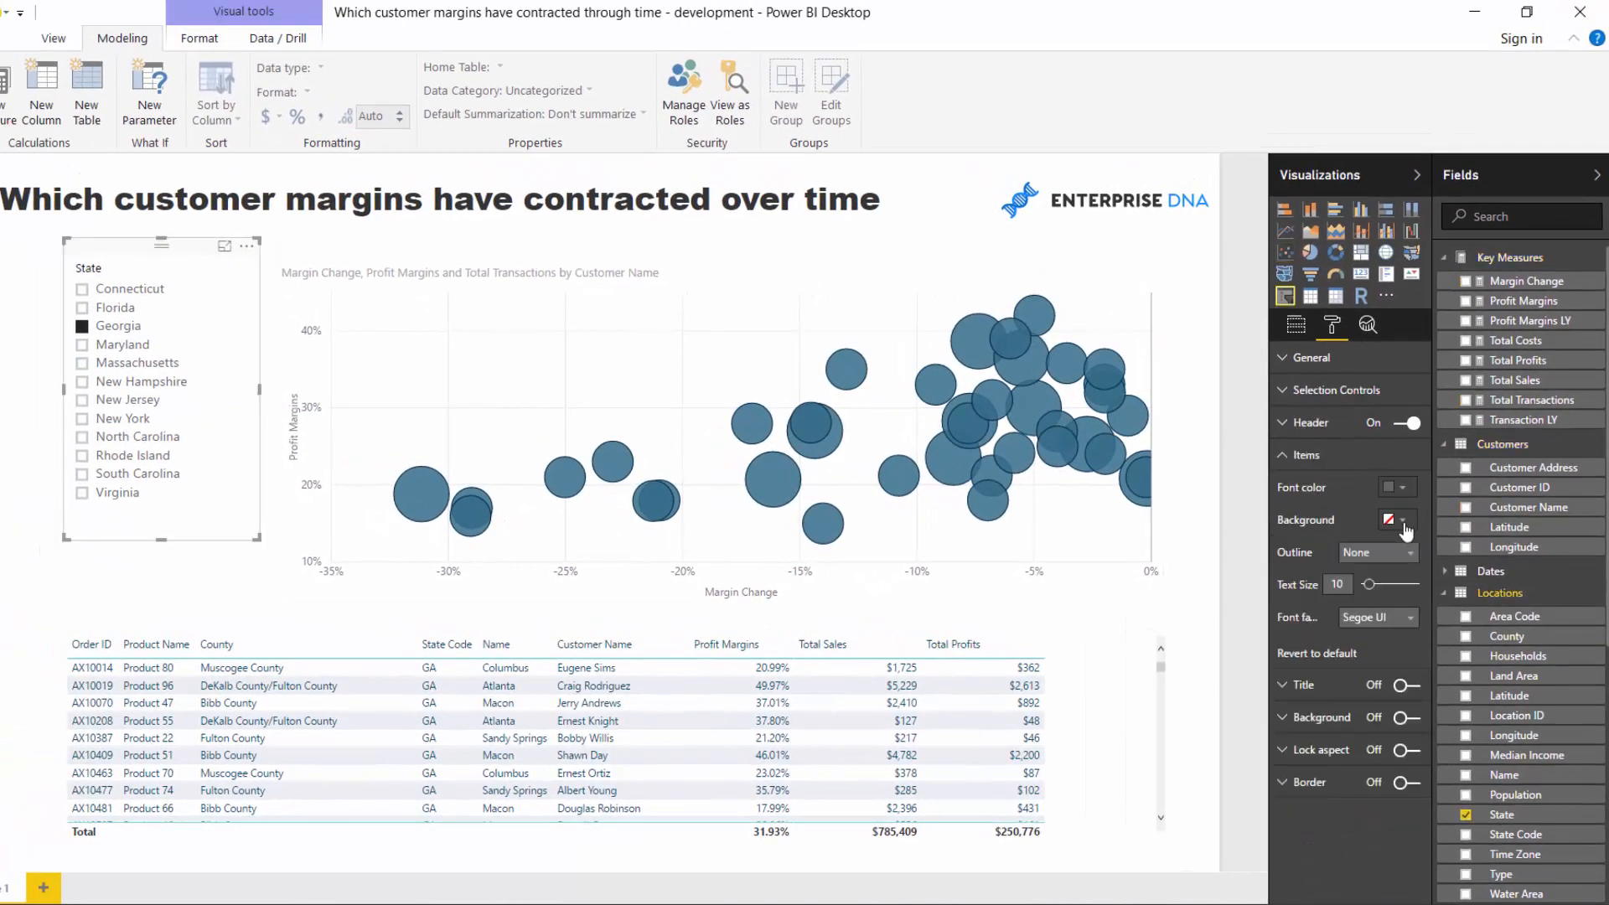
{"action": "left_click", "coordinate": [1402, 521]}
{"action": "left_click", "coordinate": [1393, 589]}
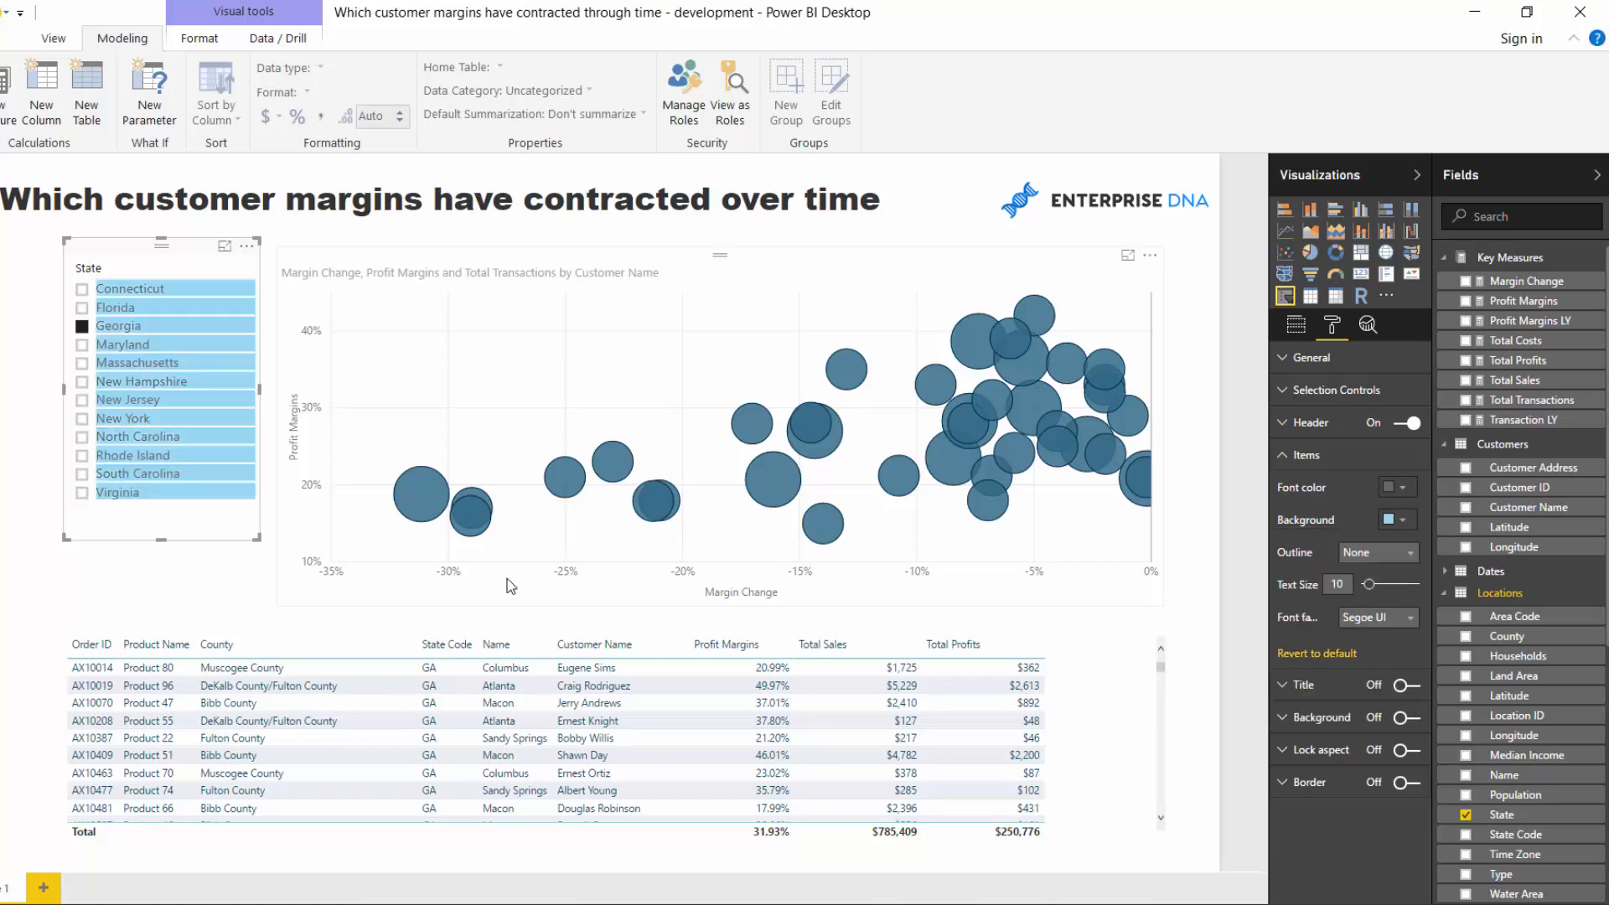
Step: Add Total Transactions to the scatter chart's tooltips and check the tooltip of the bubble with the largest margin contraction
{"action": "left_click", "coordinate": [1003, 265]}
{"action": "left_click", "coordinate": [1298, 329]}
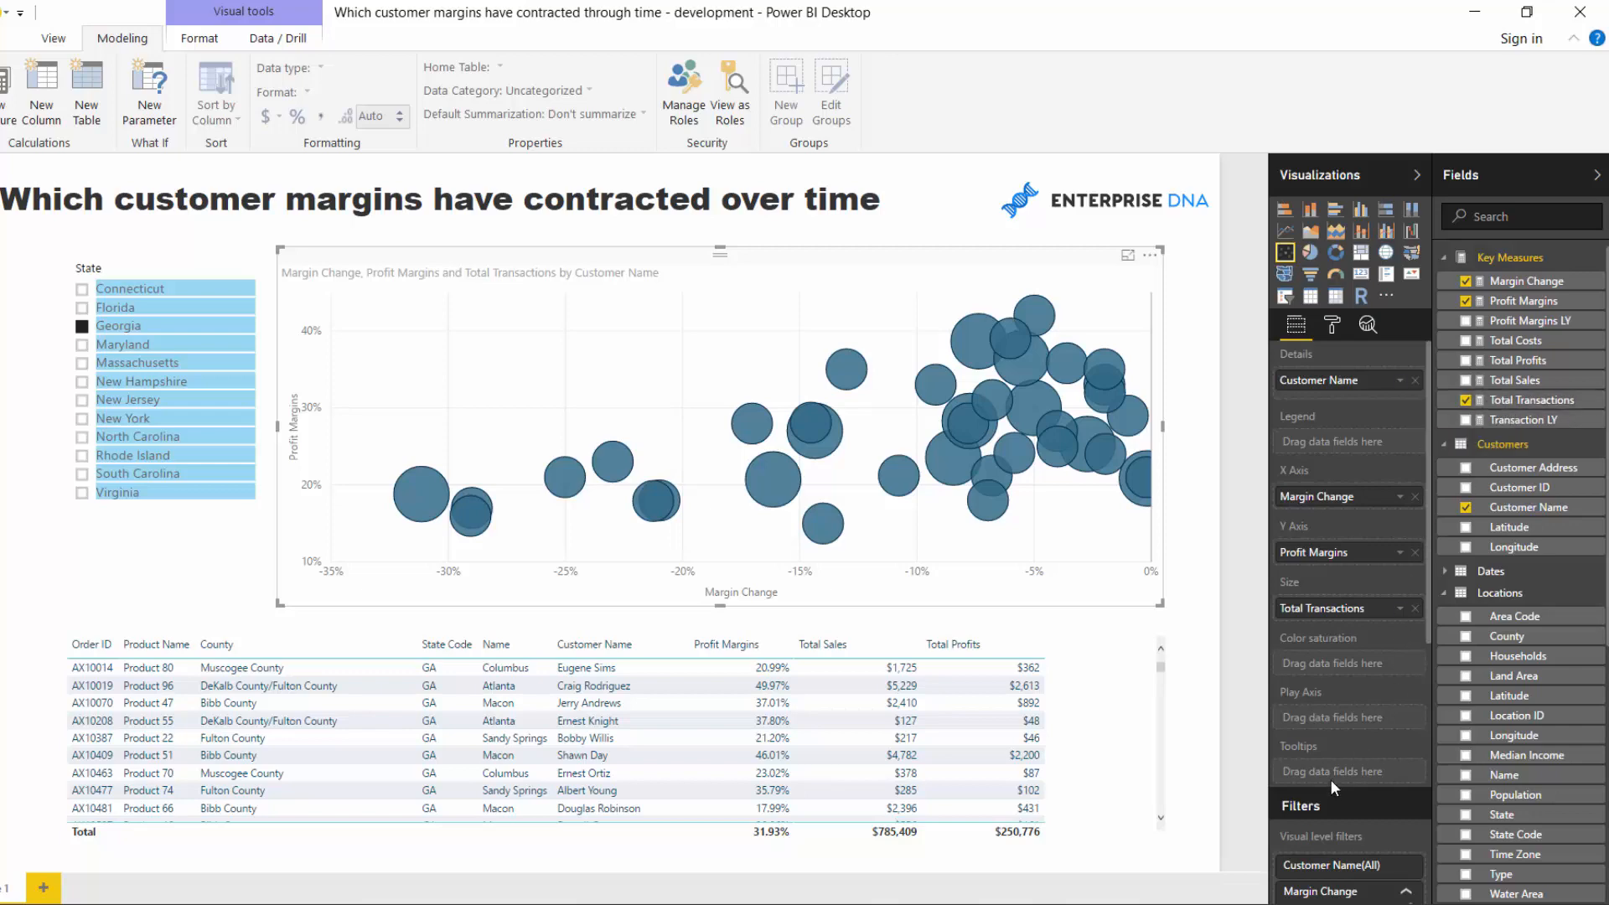
{"action": "left_click_drag", "start_coordinate": [1508, 400], "coordinate": [1361, 780]}
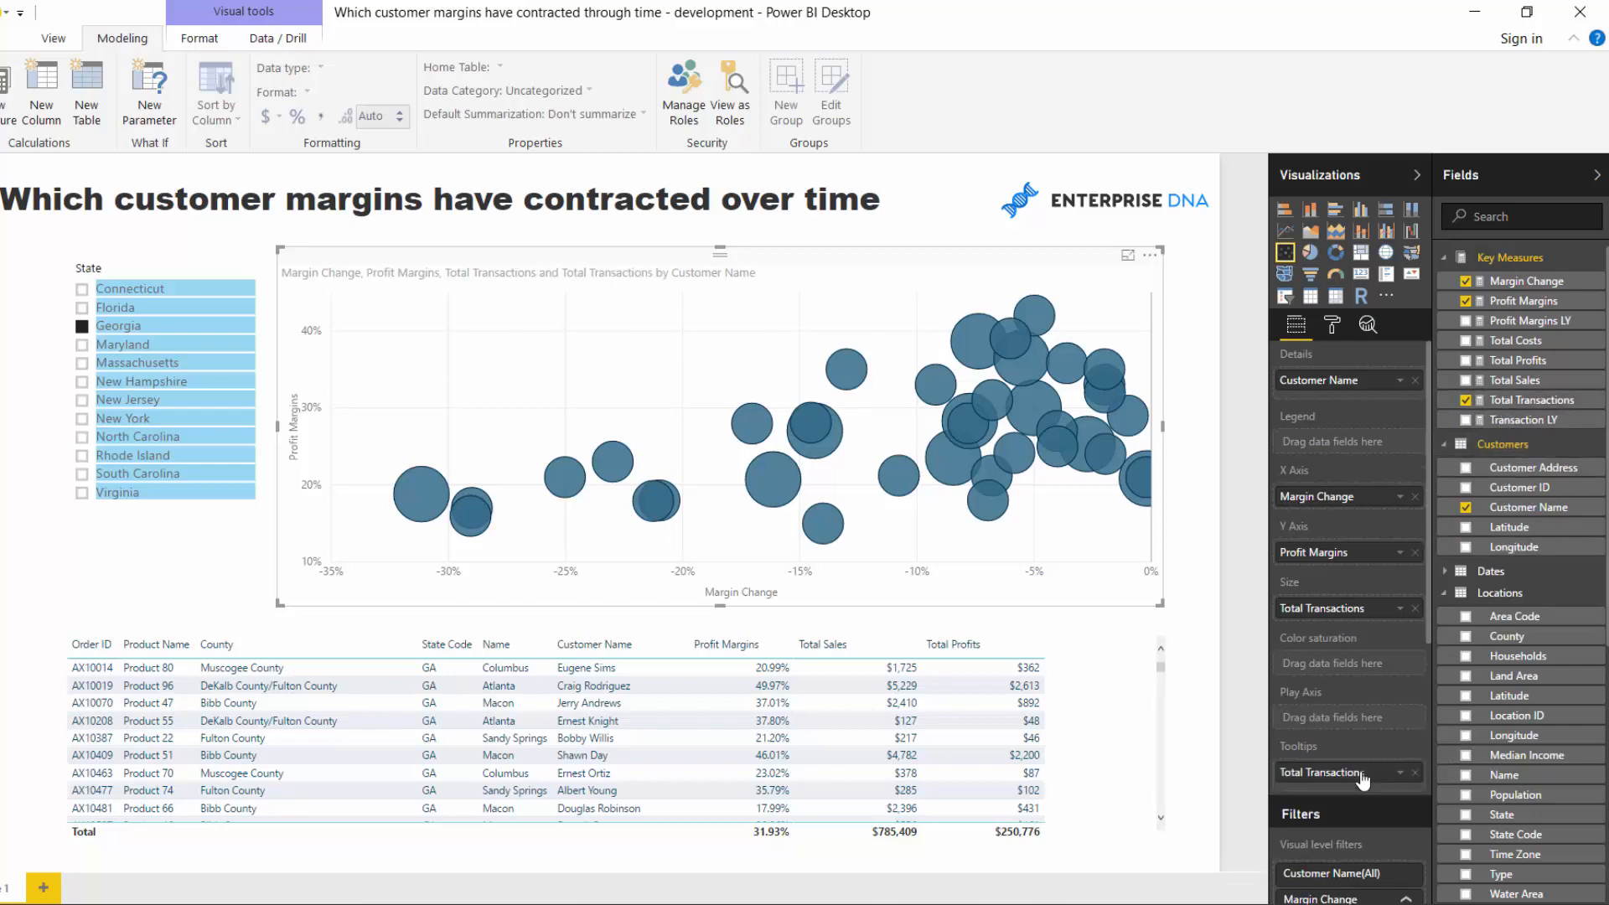
{"action": "mouse_move", "coordinate": [425, 502]}
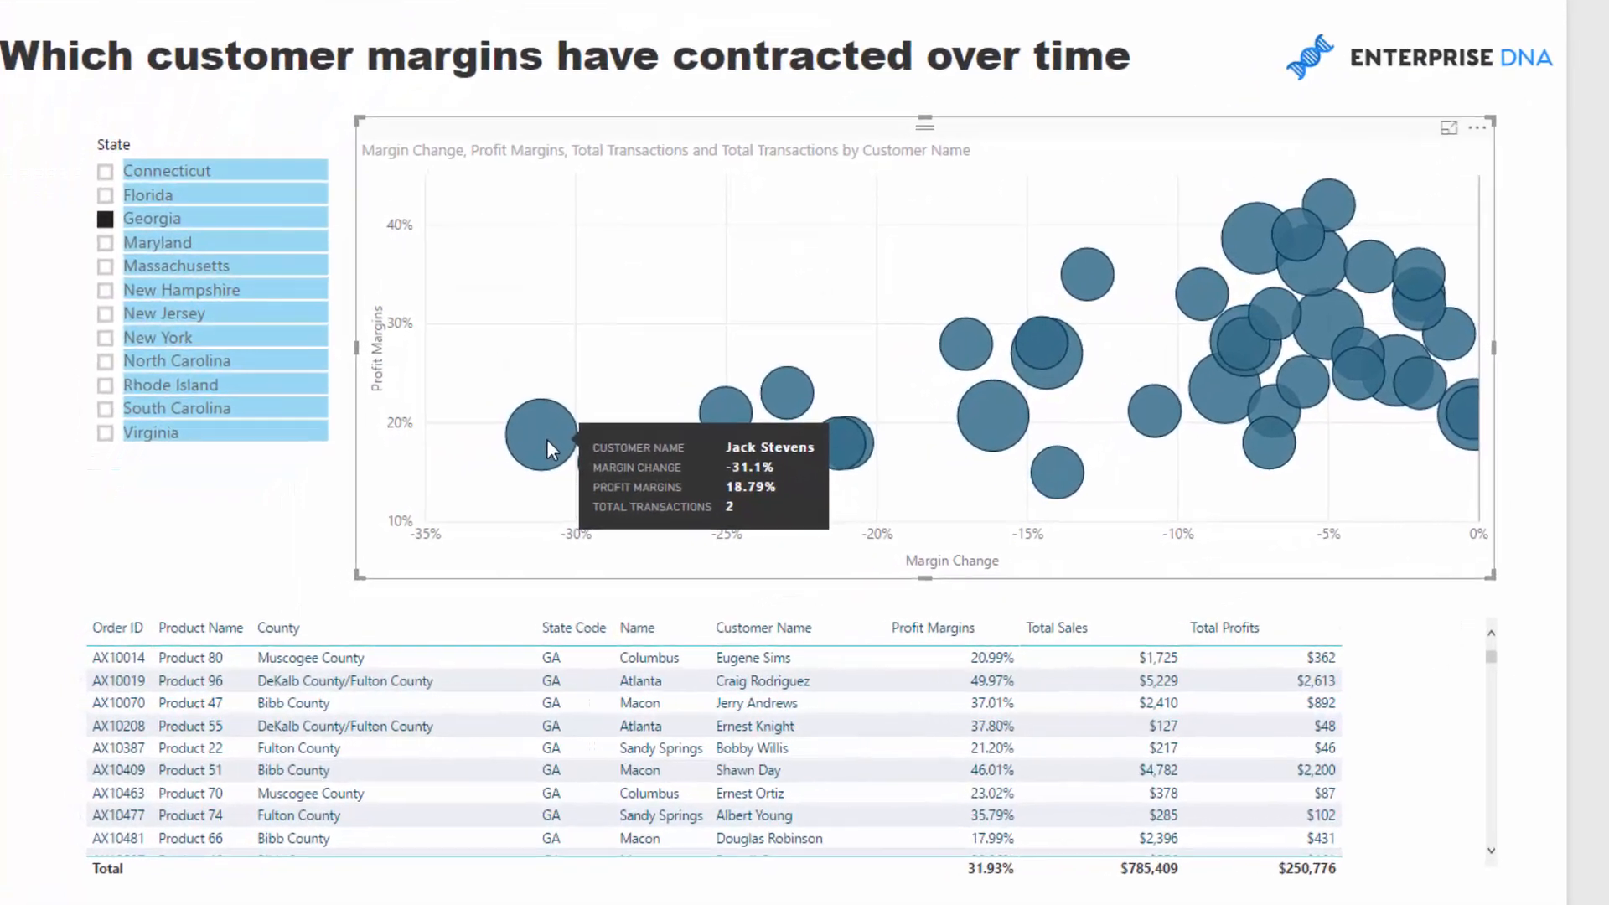
Step: Filter the report to Maryland, Massachusetts and New York in turn and examine each state's contracted customer margins
{"action": "left_click", "coordinate": [105, 243]}
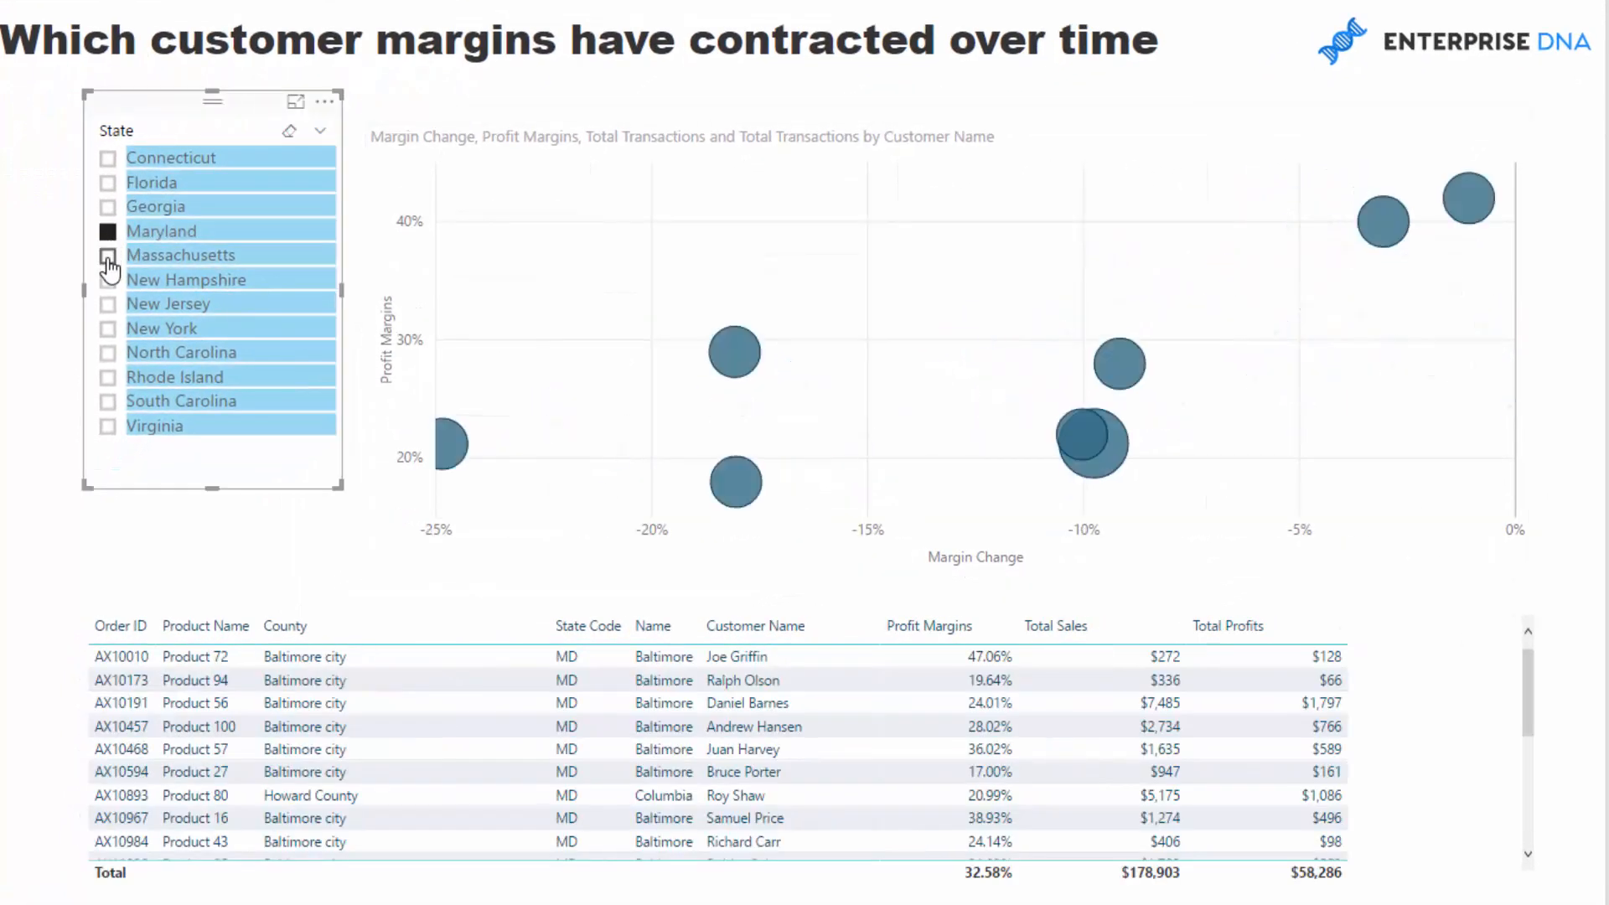
{"action": "left_click", "coordinate": [108, 257]}
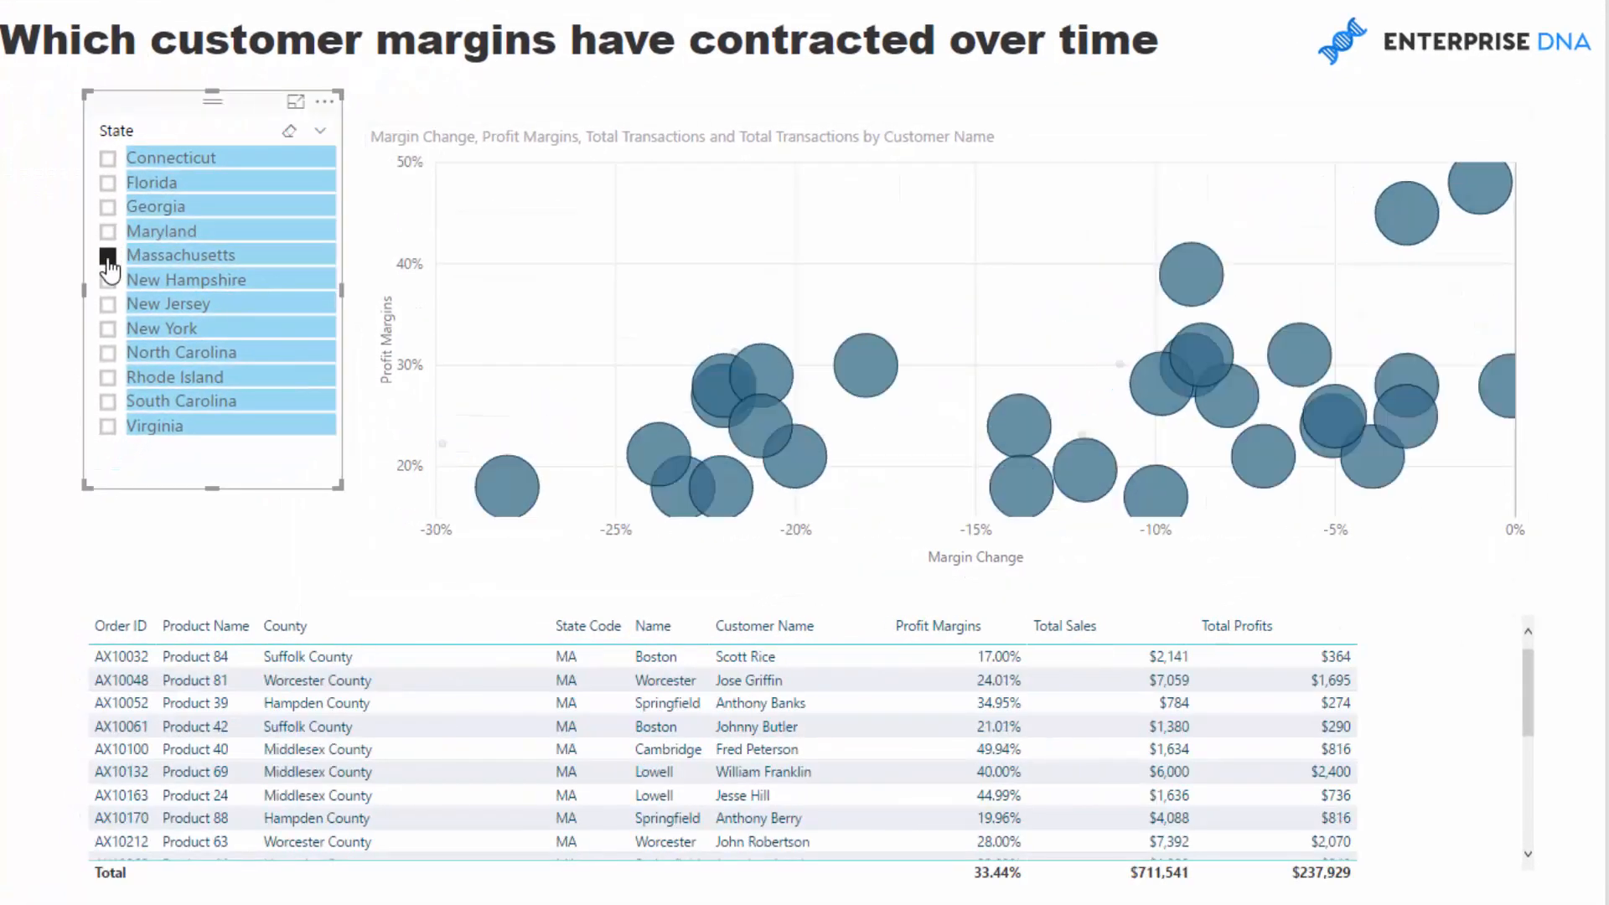
{"action": "left_click", "coordinate": [109, 329]}
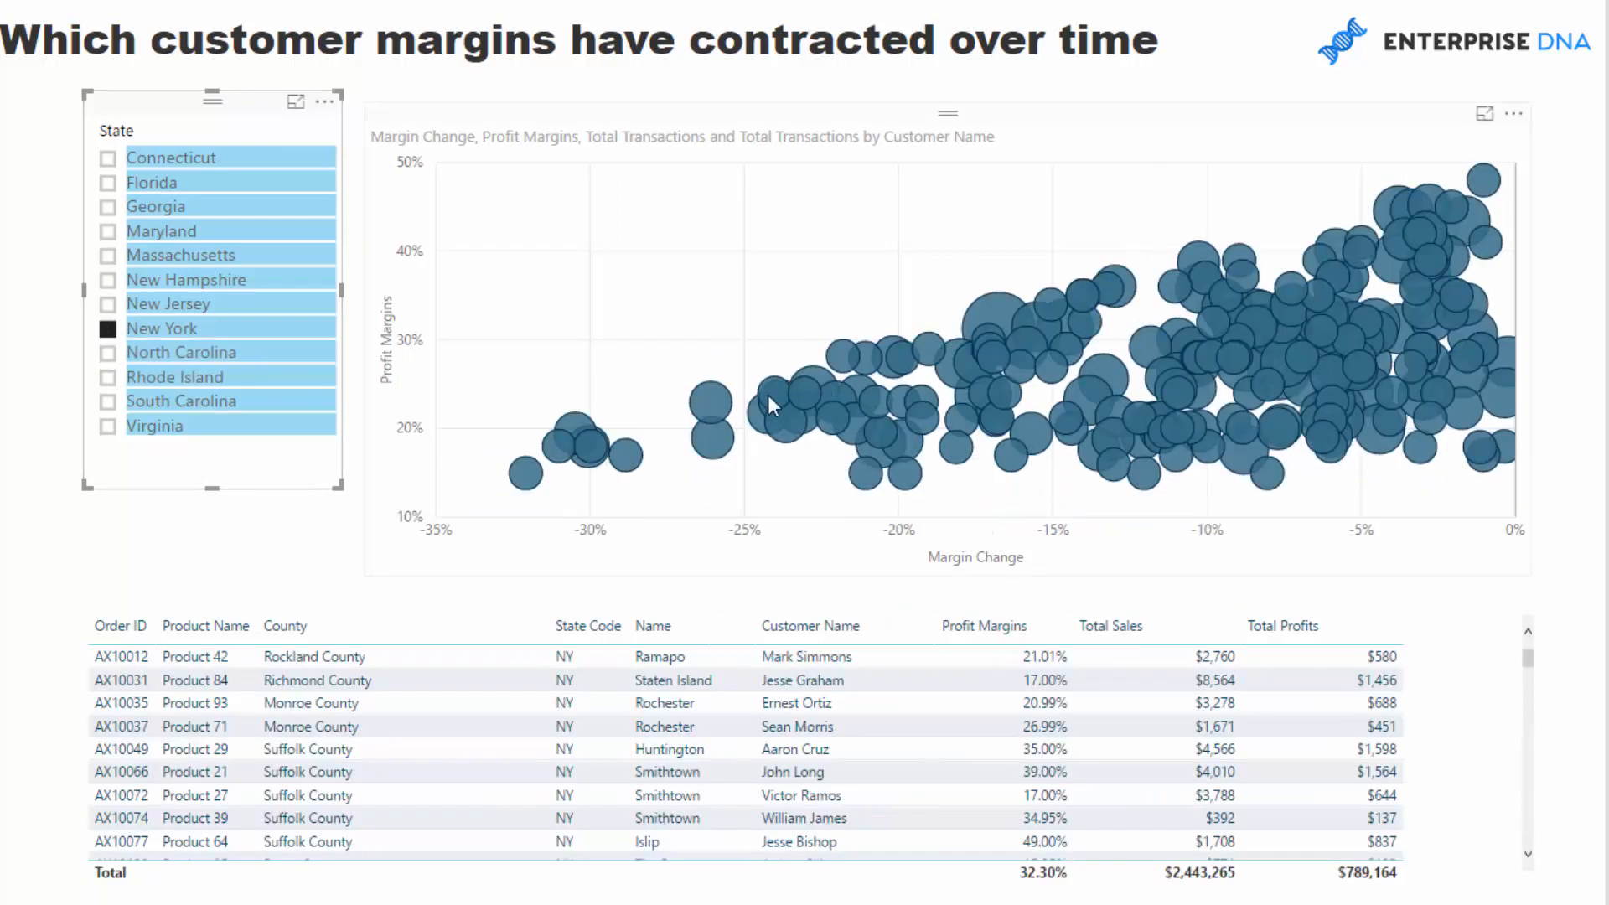
{"action": "mouse_move", "coordinate": [769, 399]}
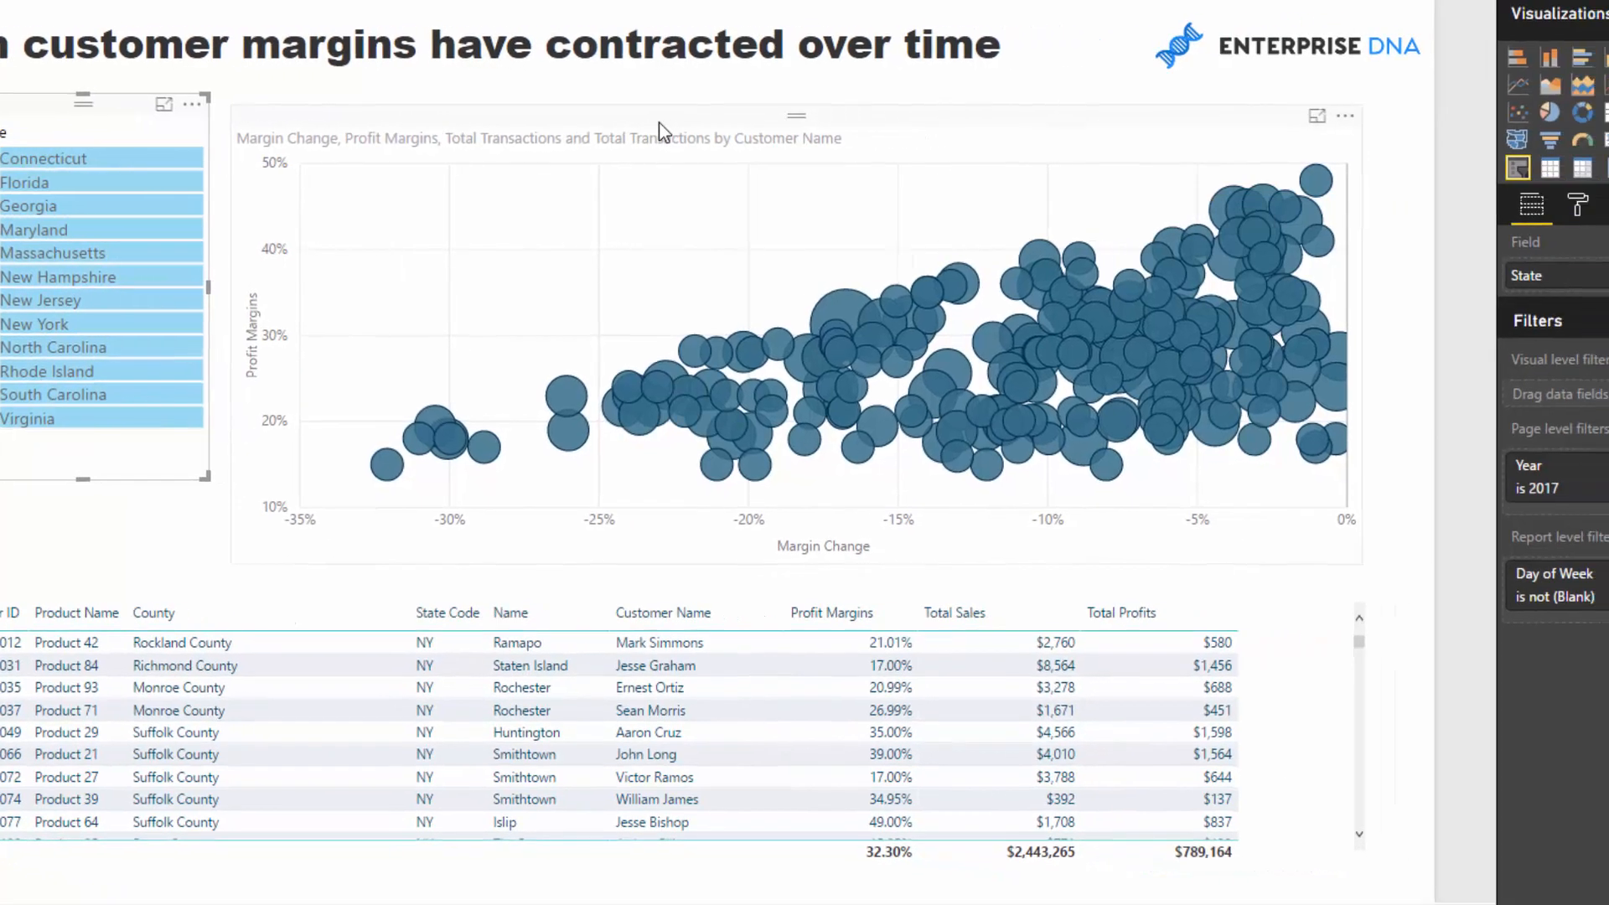
Step: Select together all New York customer bubbles with a margin change below -25% in the scatter chart, including the overlapping ones near -30%
{"action": "left_click", "coordinate": [811, 127]}
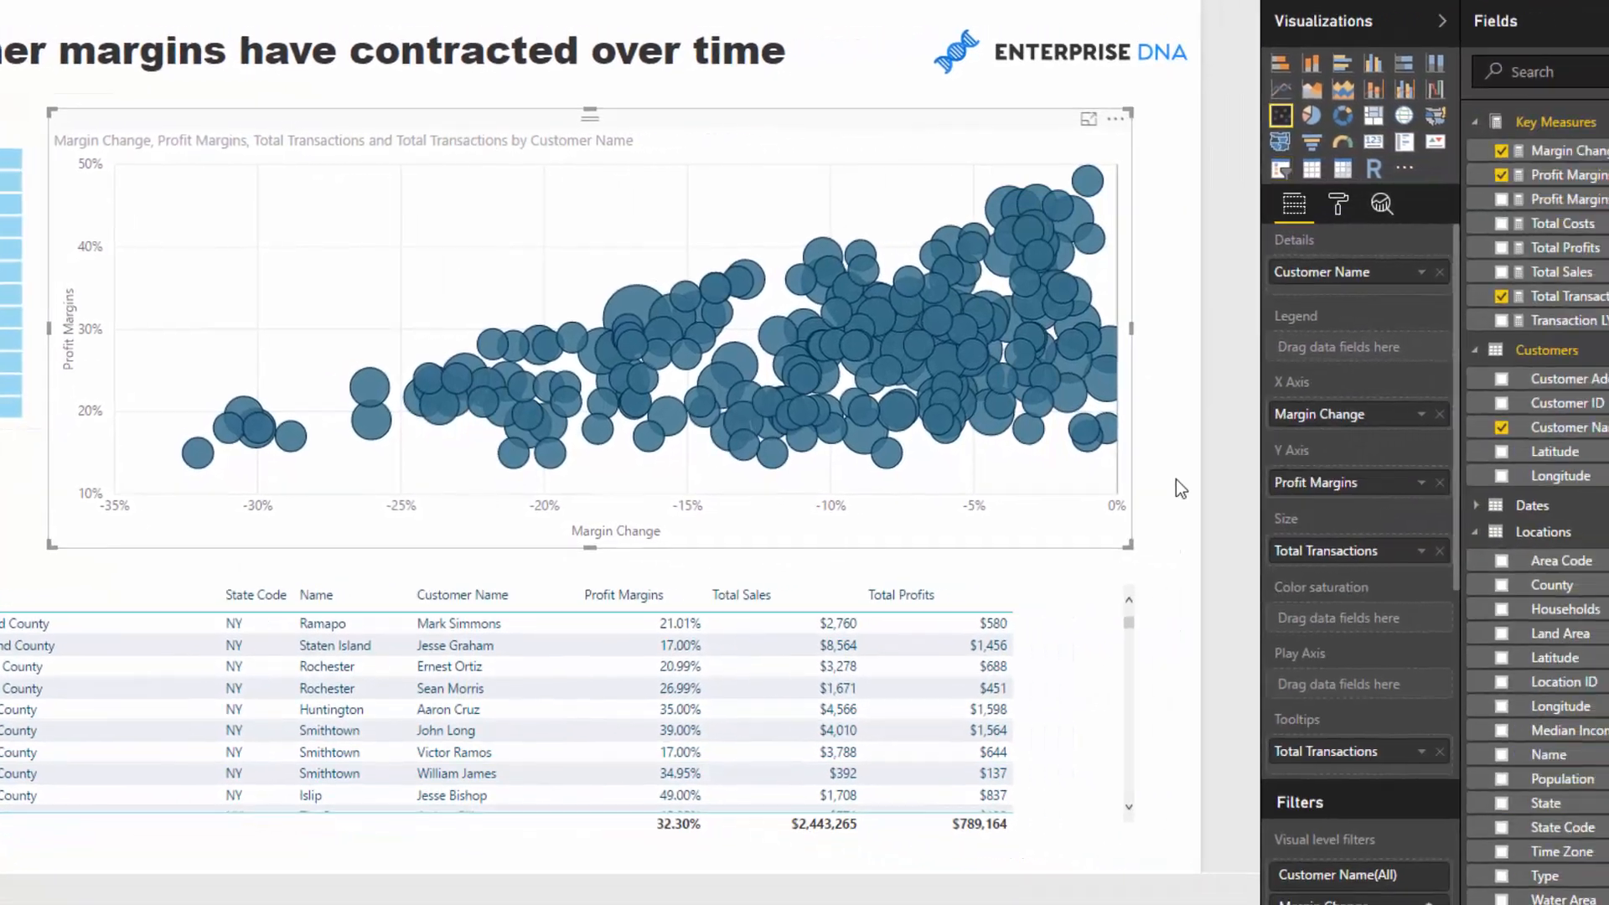
{"action": "scroll", "coordinate": [1286, 764], "scroll_direction": "down", "scroll_amount": 4}
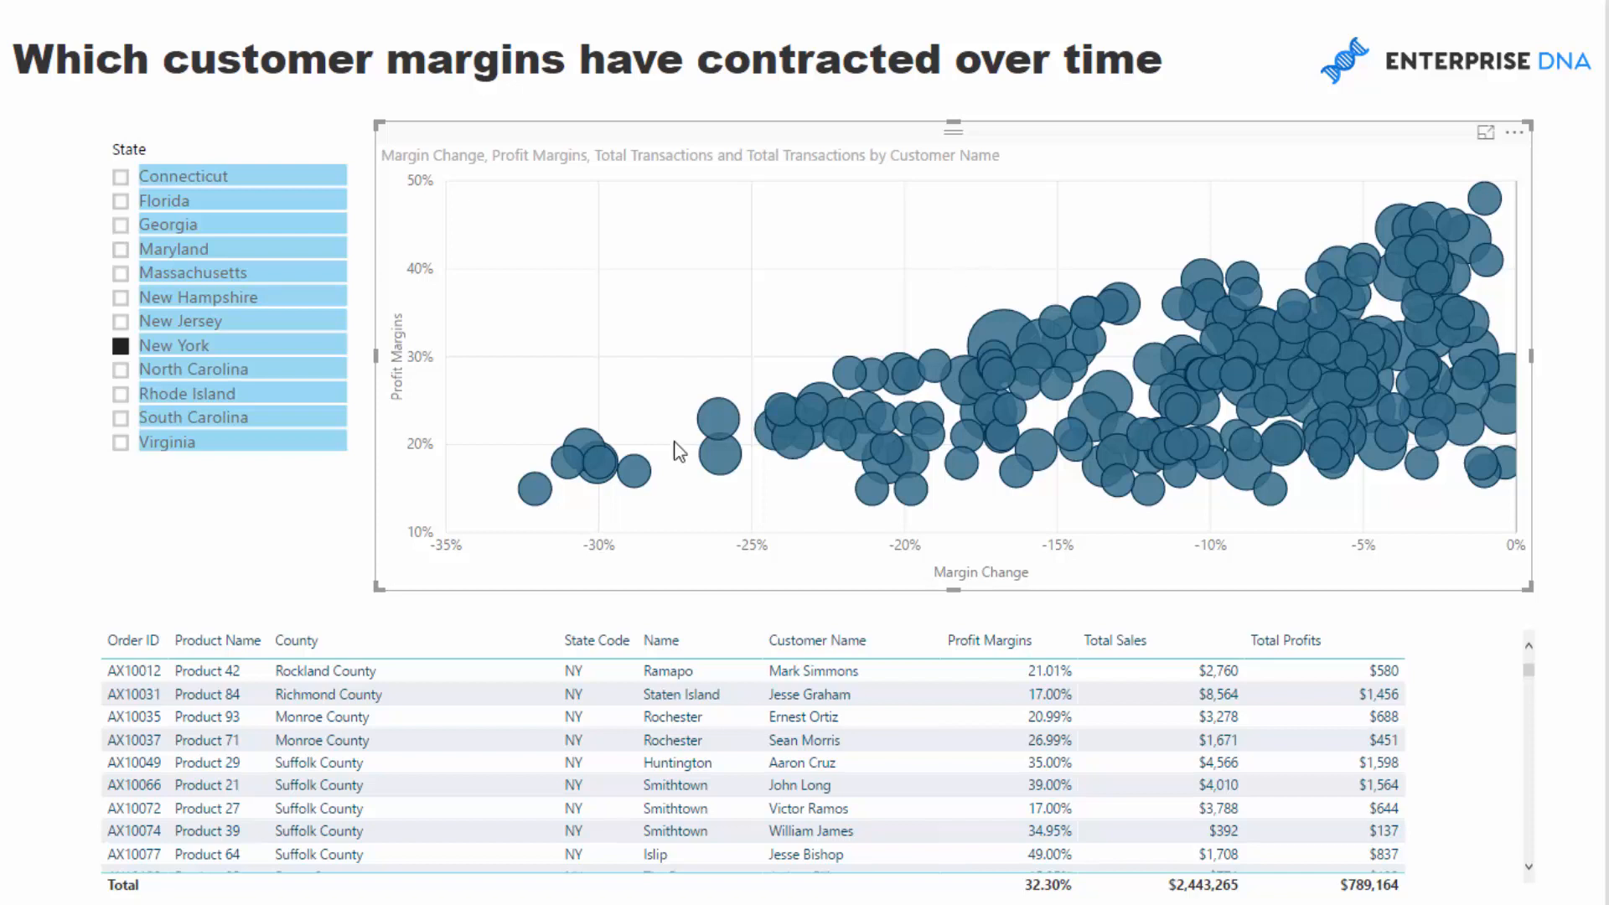
{"action": "left_click", "coordinate": [719, 421]}
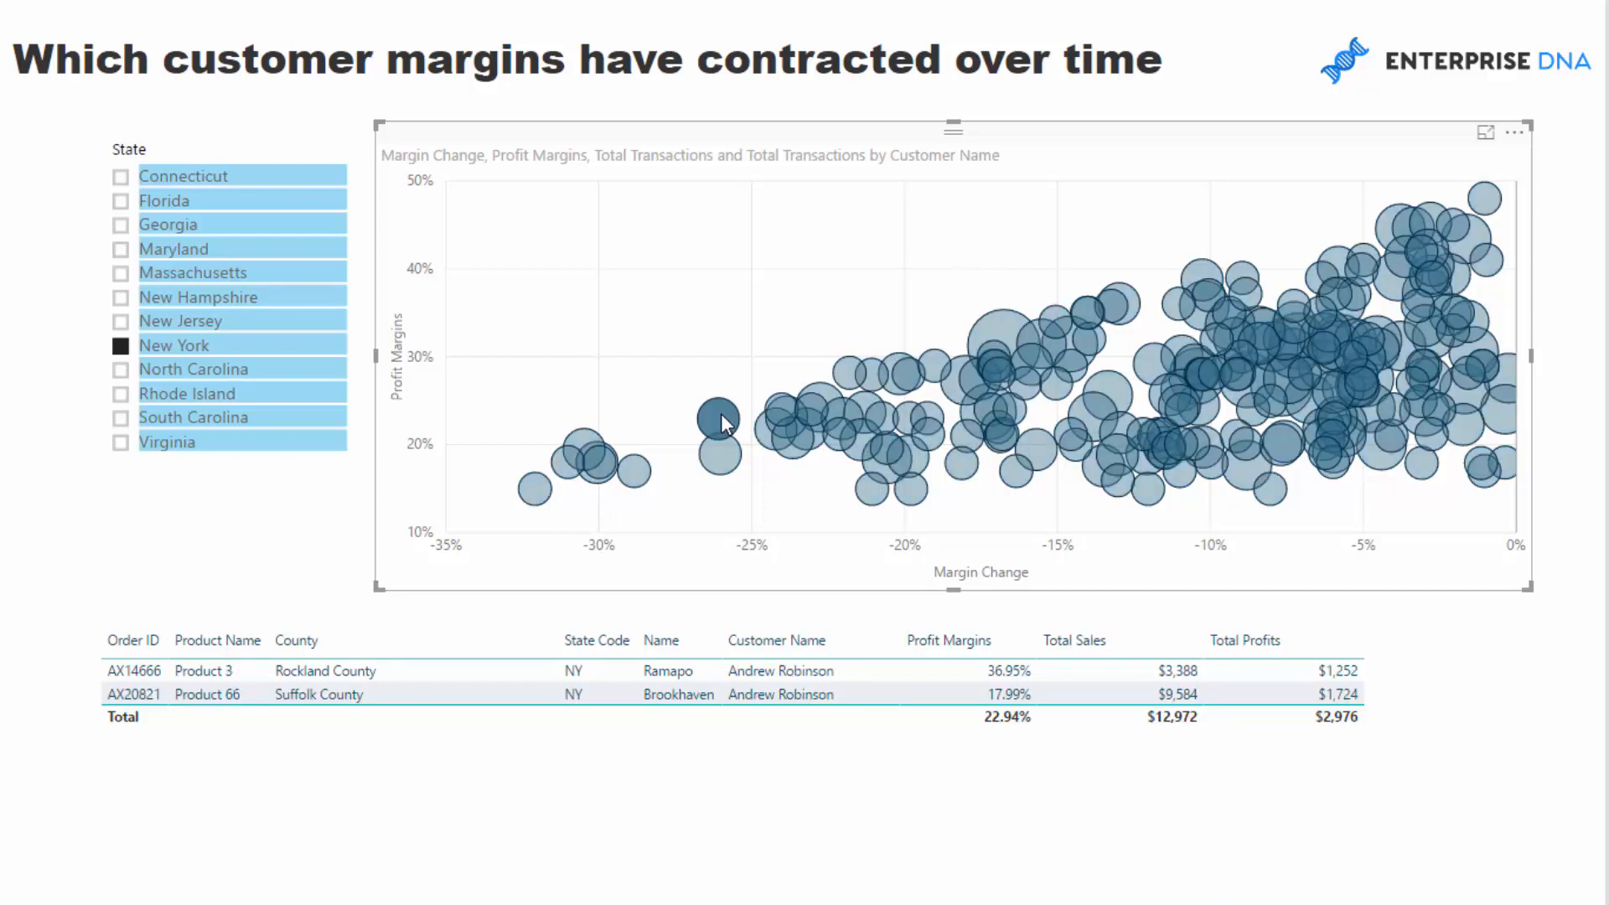
{"action": "left_click", "coordinate": [719, 454], "text": "ctrl"}
{"action": "left_click", "coordinate": [635, 471], "text": "ctrl"}
{"action": "left_click", "coordinate": [584, 450], "text": "ctrl"}
{"action": "left_click", "coordinate": [568, 461], "text": "ctrl"}
{"action": "left_click", "coordinate": [534, 490], "text": "ctrl"}
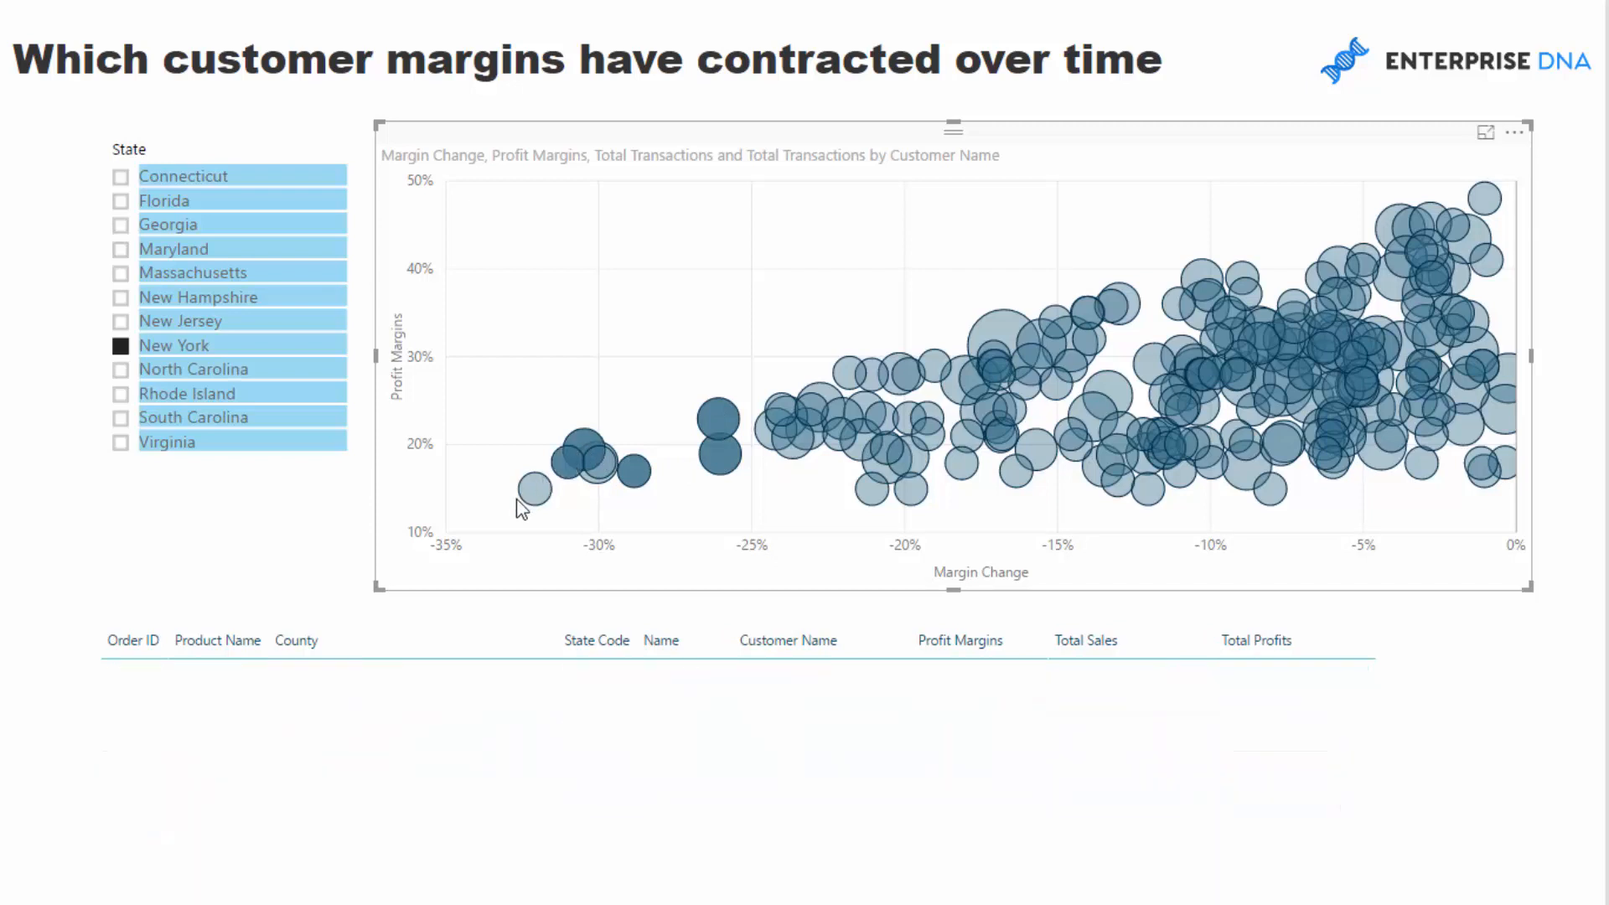
{"action": "left_click", "coordinate": [604, 469], "text": "ctrl"}
{"action": "left_click", "coordinate": [600, 466], "text": "ctrl"}
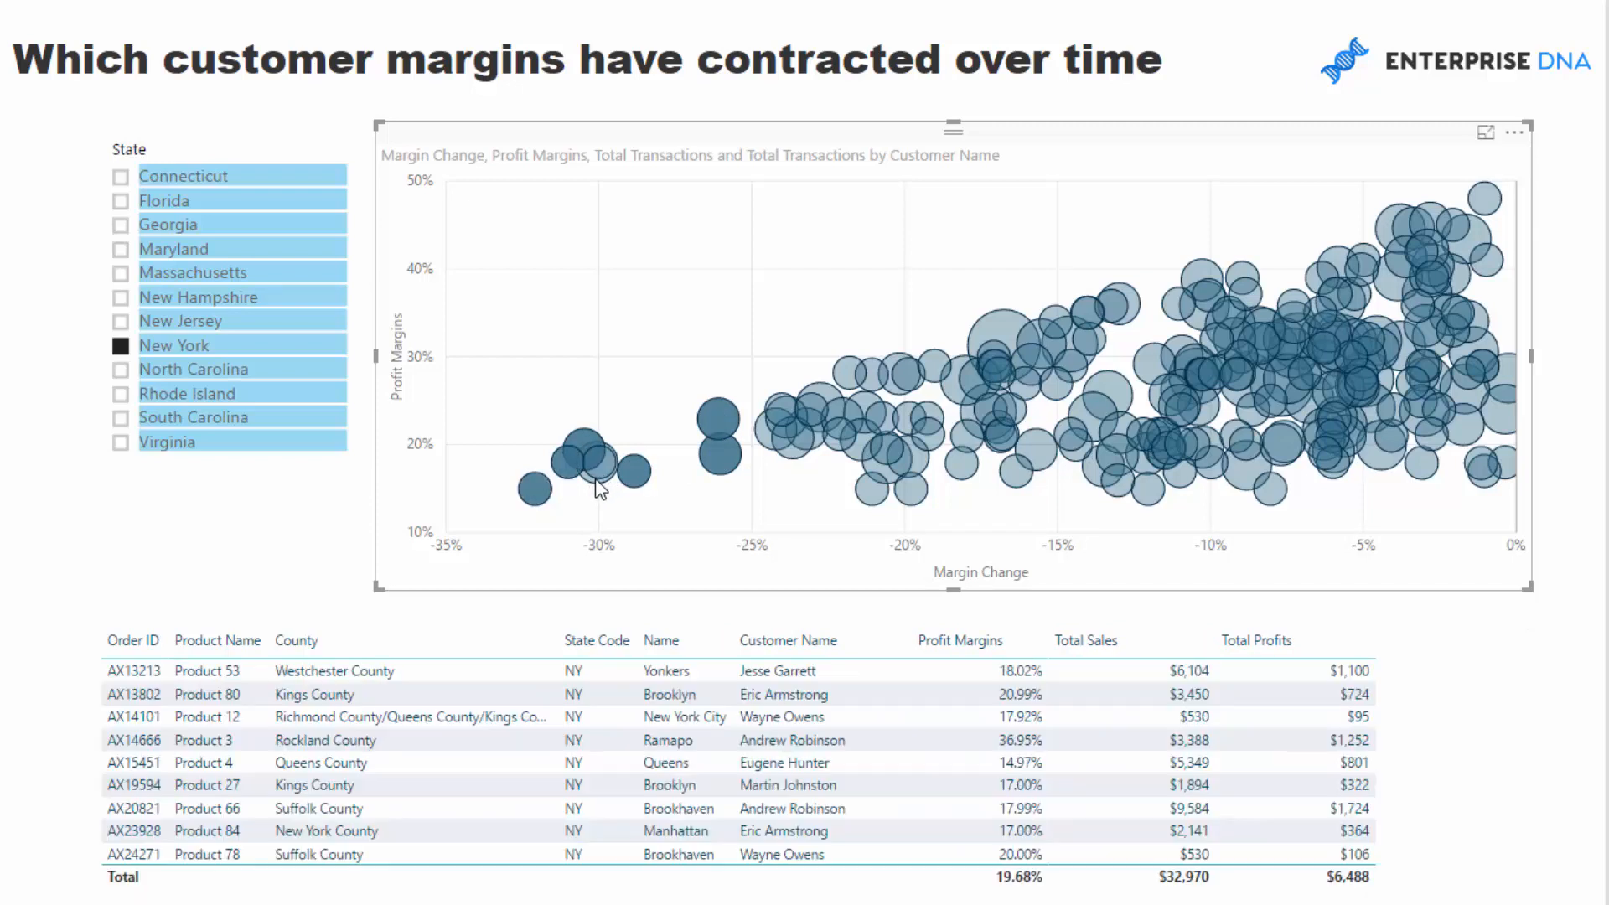
{"action": "left_click", "coordinate": [594, 475], "text": "ctrl"}
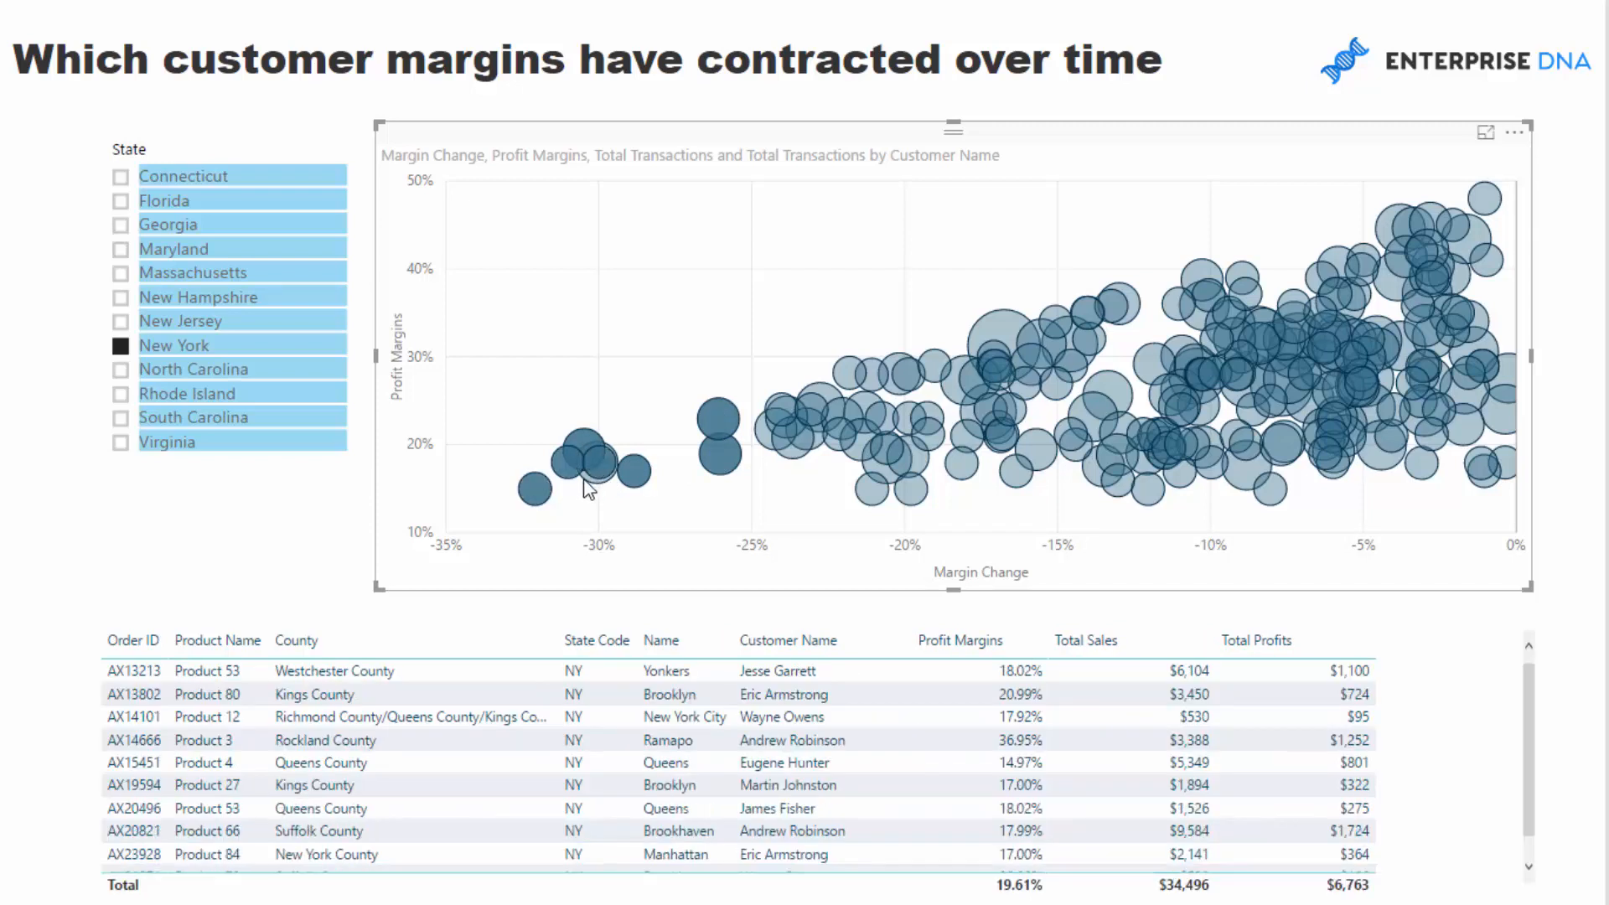
{"action": "left_click", "coordinate": [598, 471], "text": "ctrl"}
Step: Examine the selected customers' orders in the detail table, including their counties and profit margins, and select the table
{"action": "scroll", "coordinate": [930, 679], "scroll_direction": "down", "scroll_amount": 1}
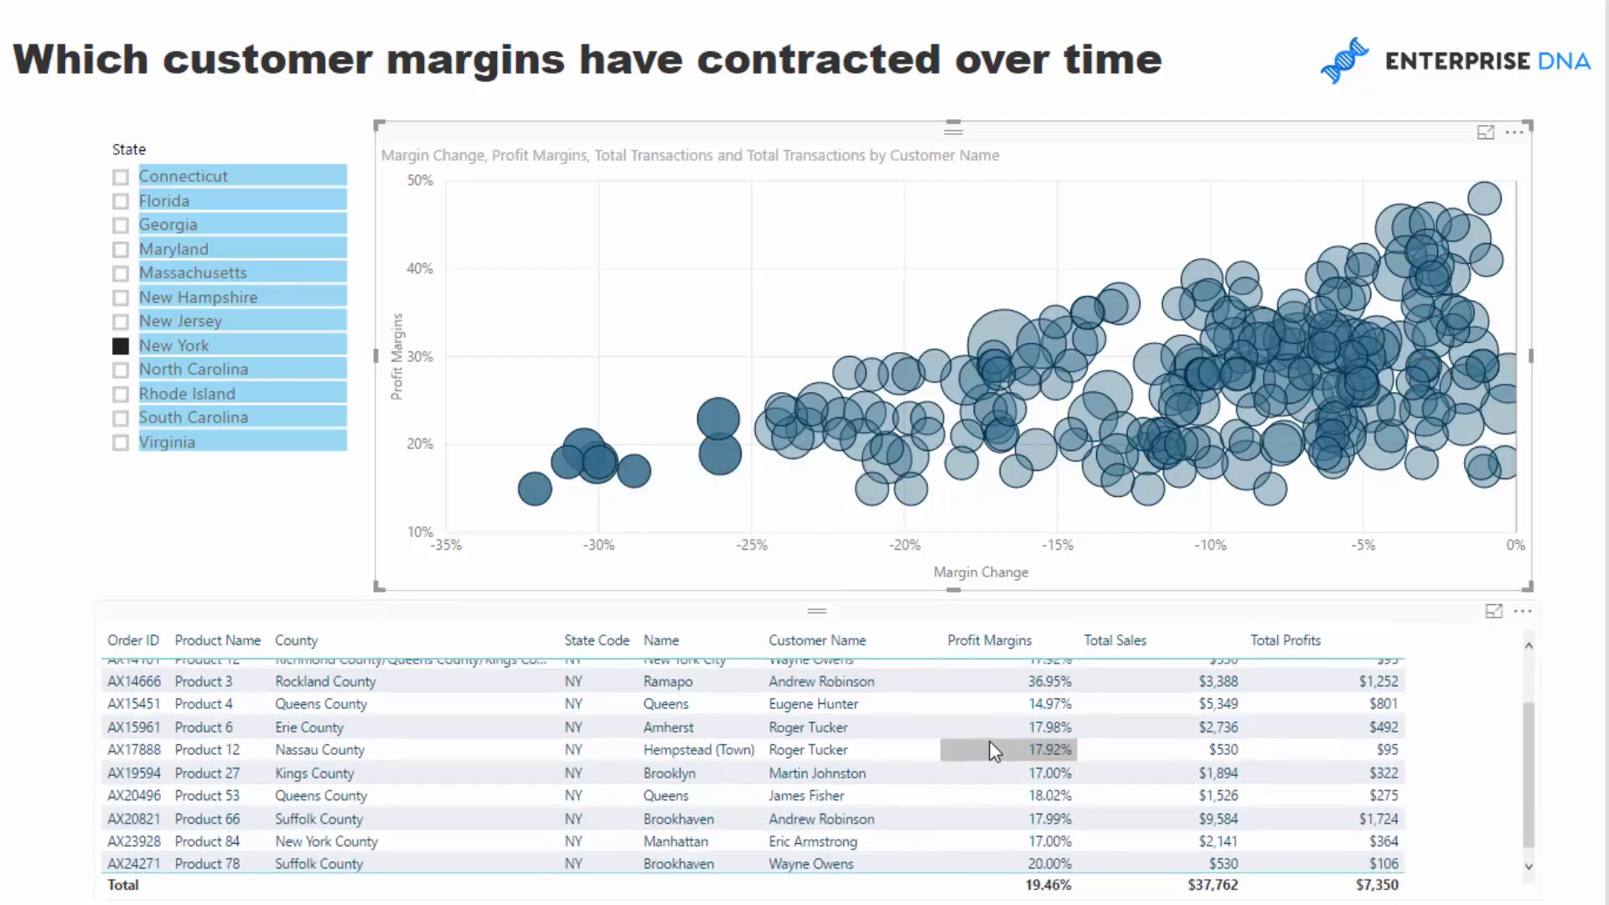
{"action": "scroll", "coordinate": [993, 748], "scroll_direction": "up", "scroll_amount": 1}
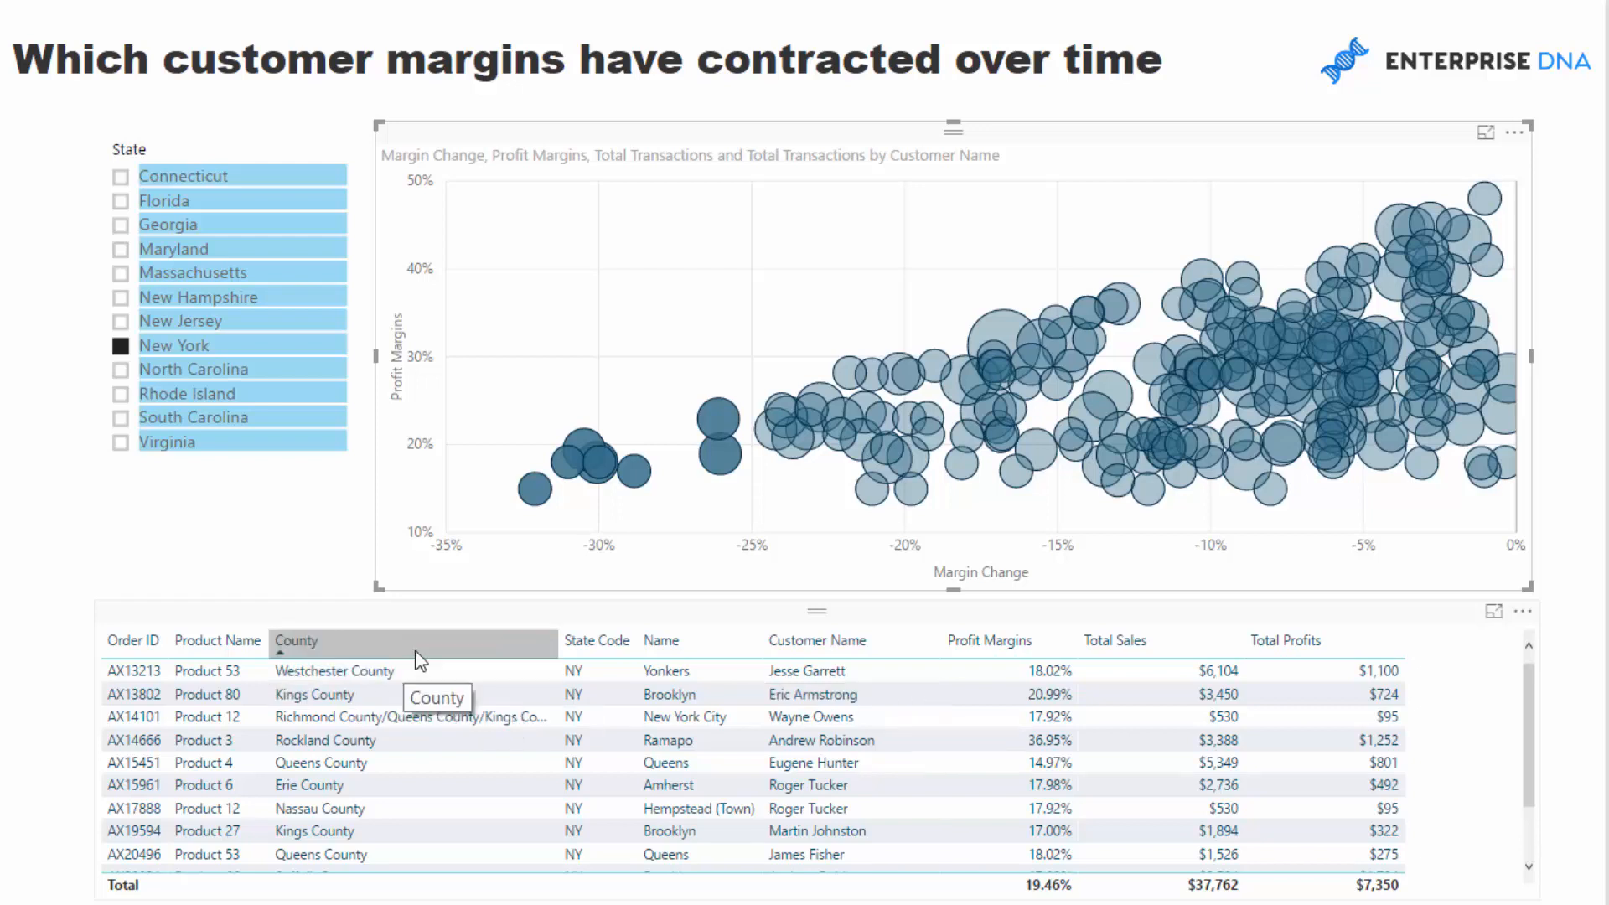
{"action": "left_click", "coordinate": [1081, 614]}
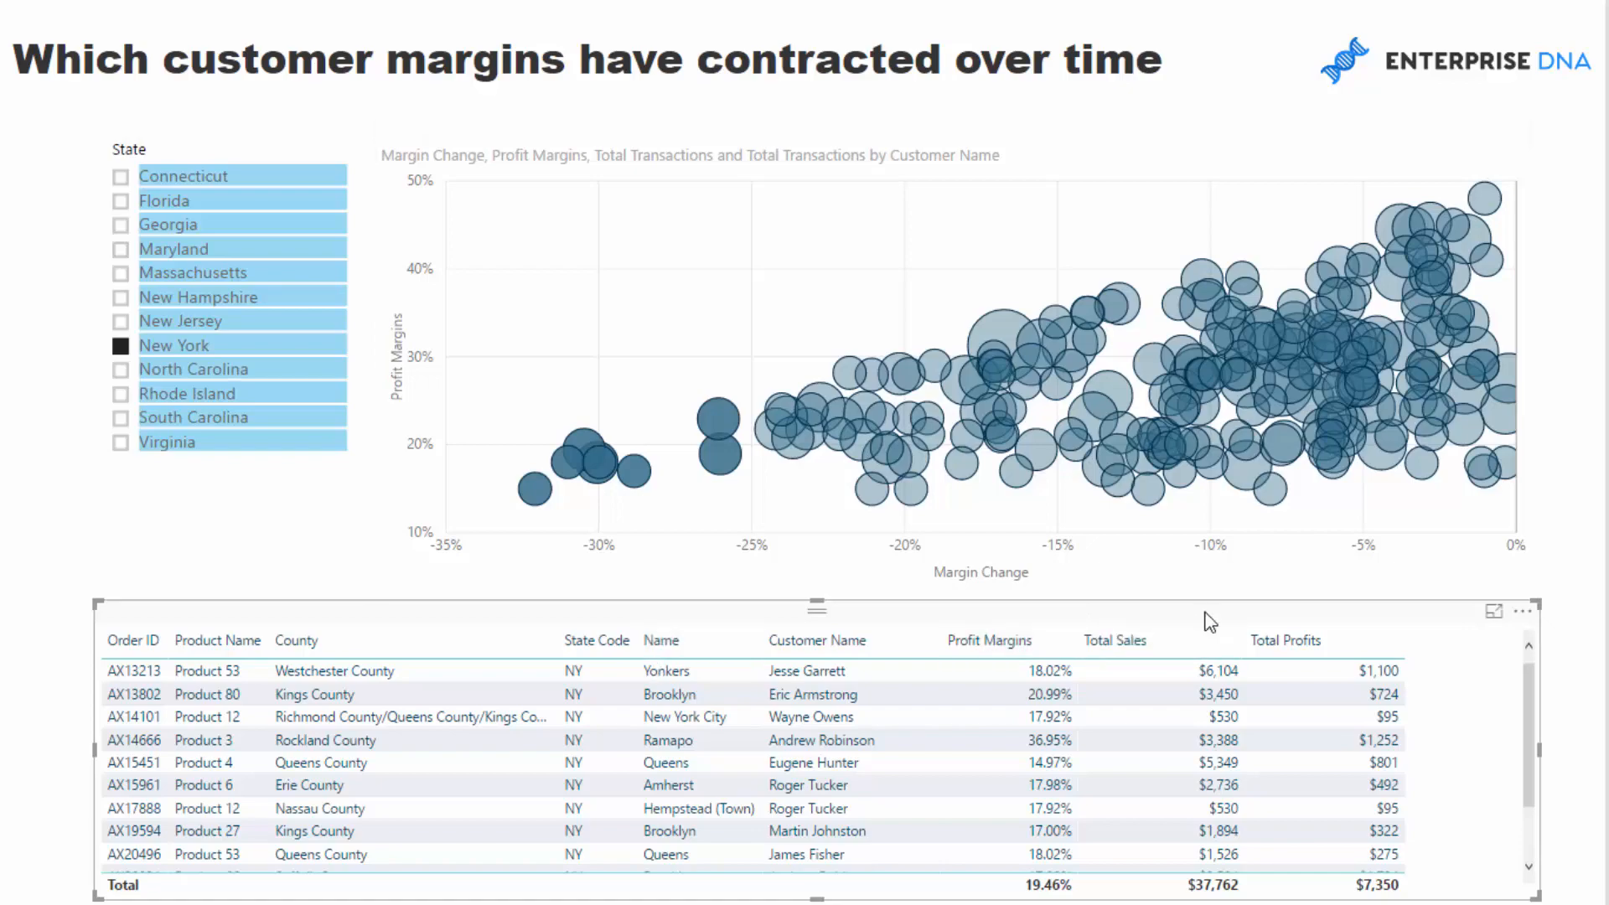